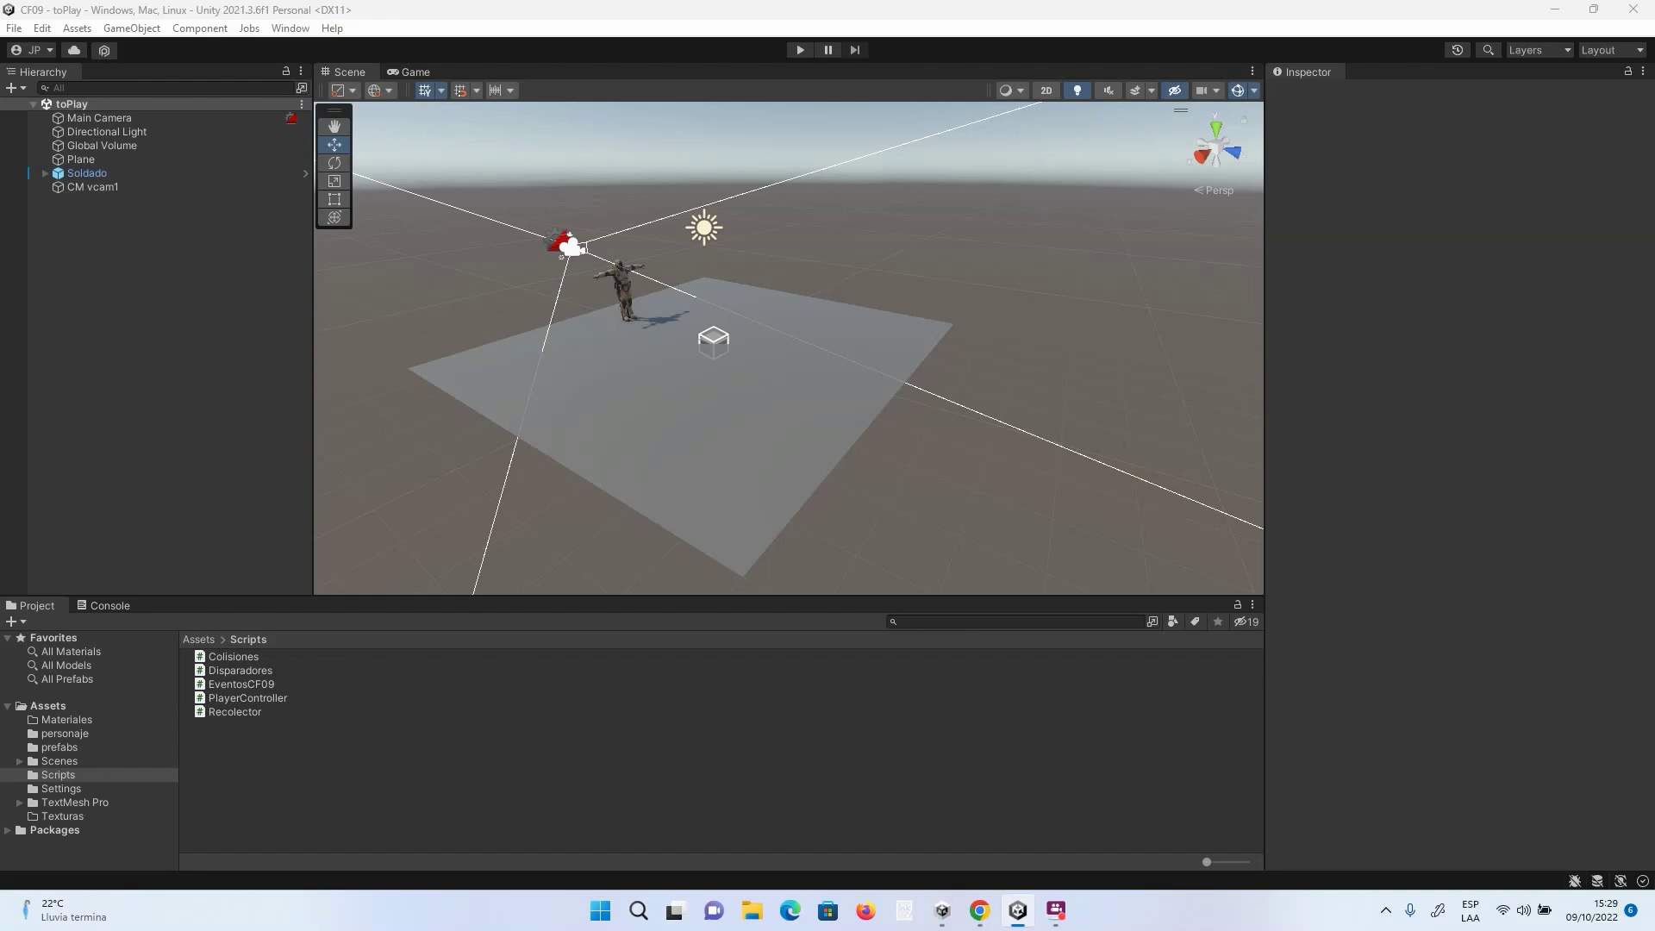
# Open the Recolector script and examine the OnControllerColliderHit method, its hit parameter and the "item" tag check.
pyautogui.doubleClick(228, 712)
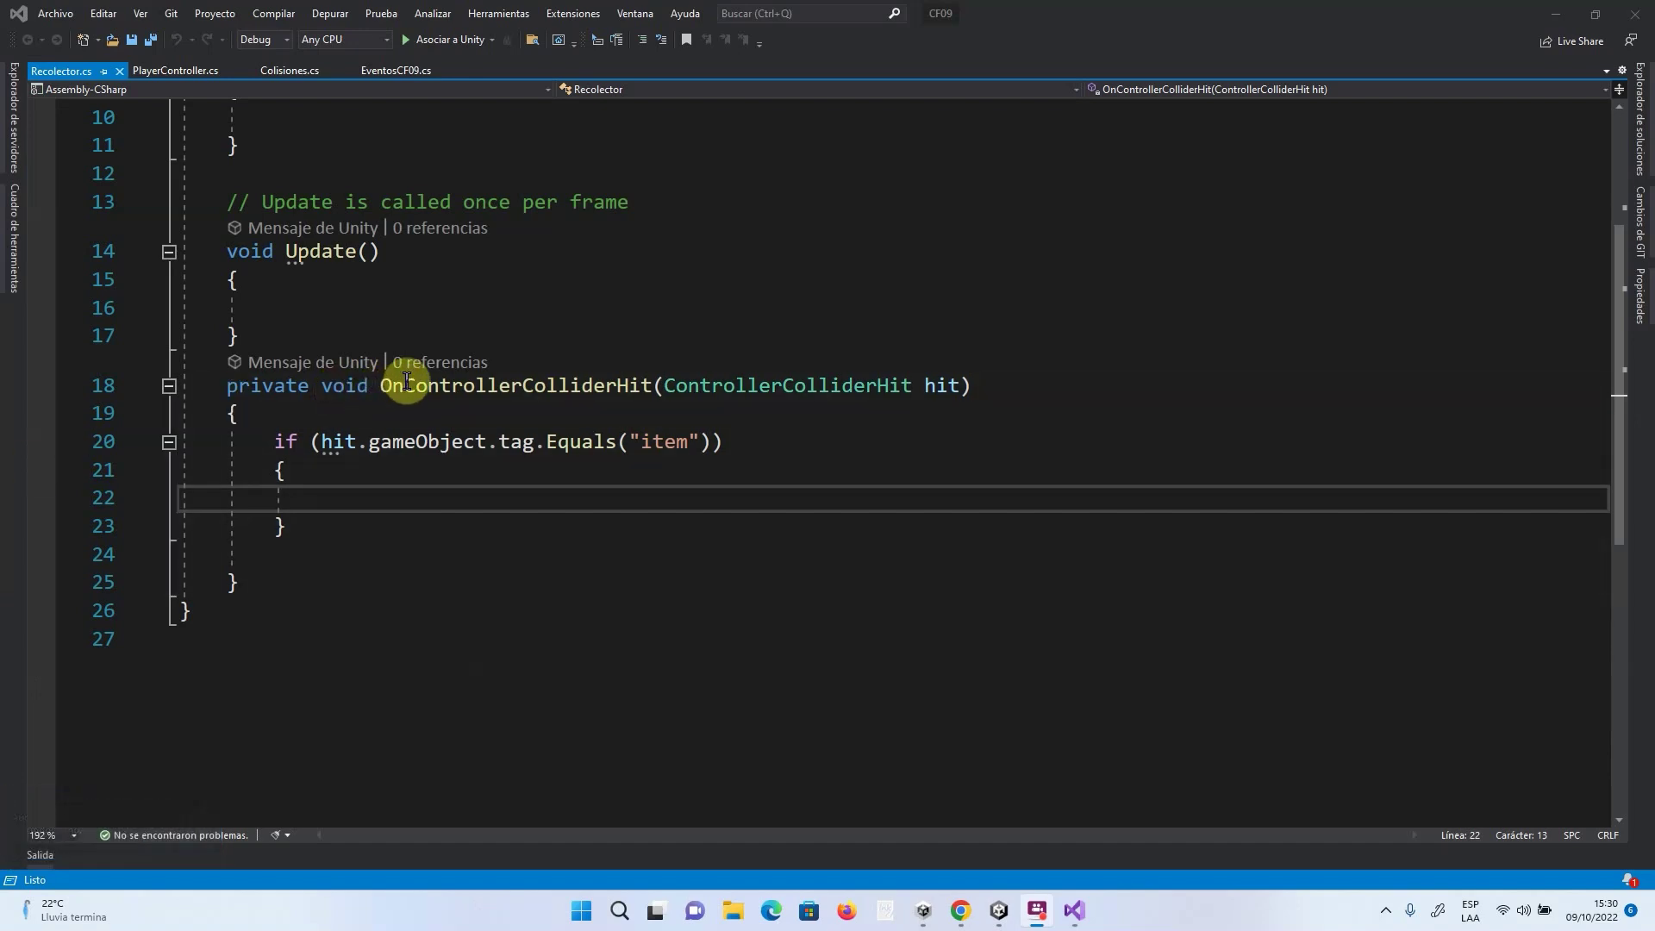
pyautogui.moveTo(407, 381)
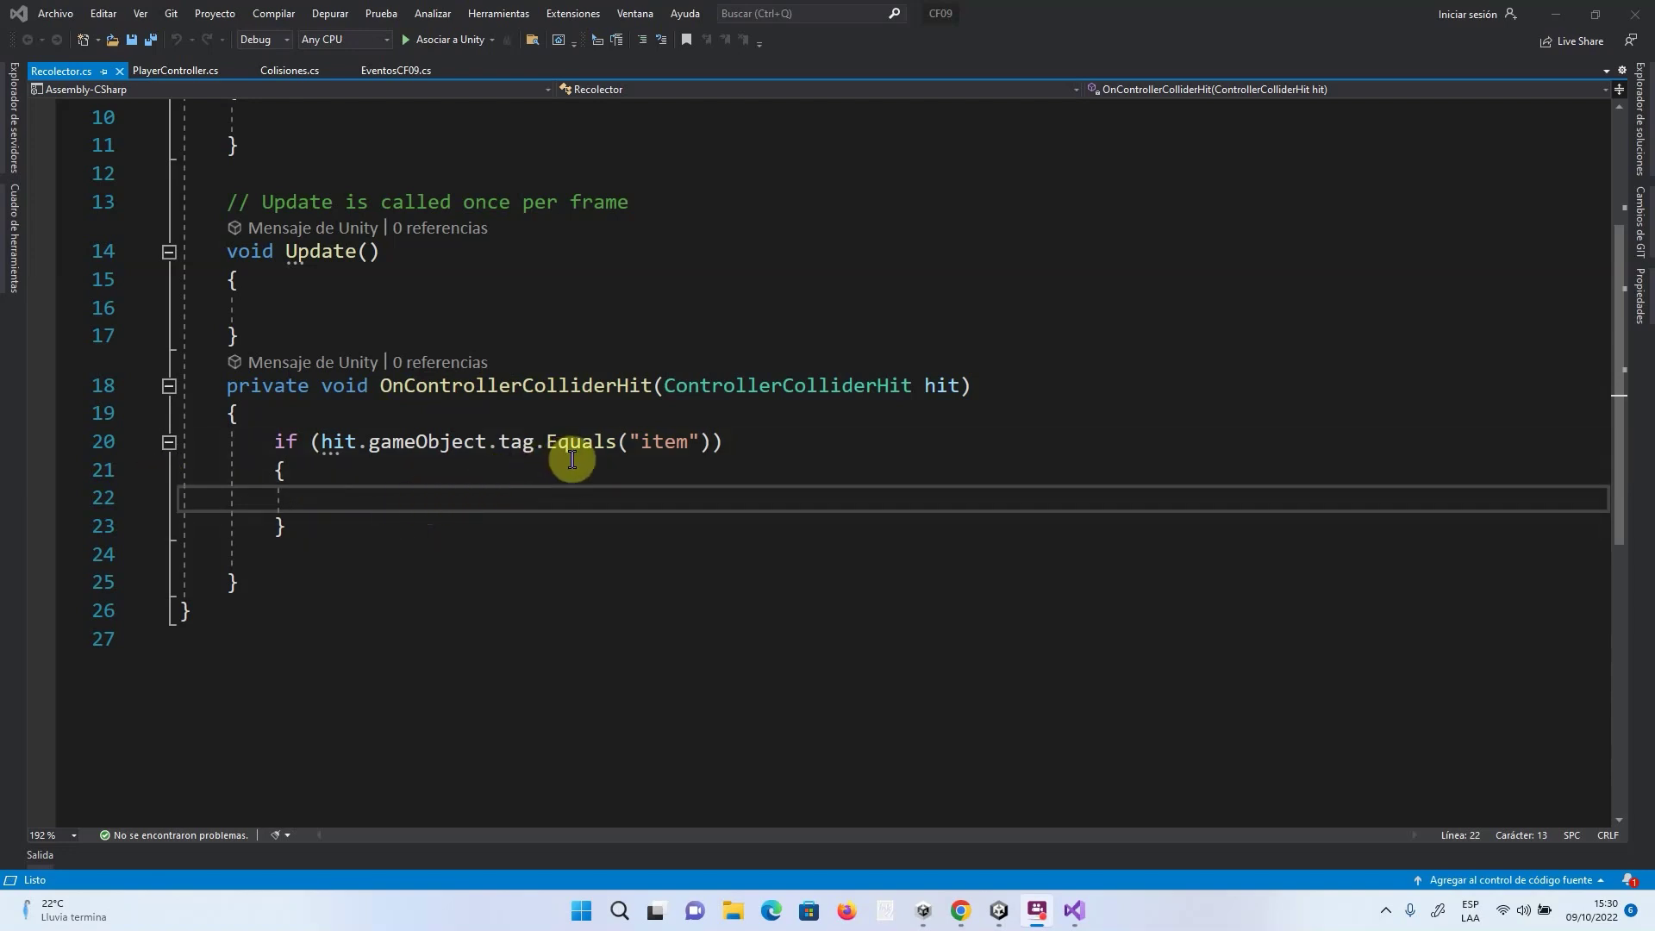
pyautogui.moveTo(579, 451)
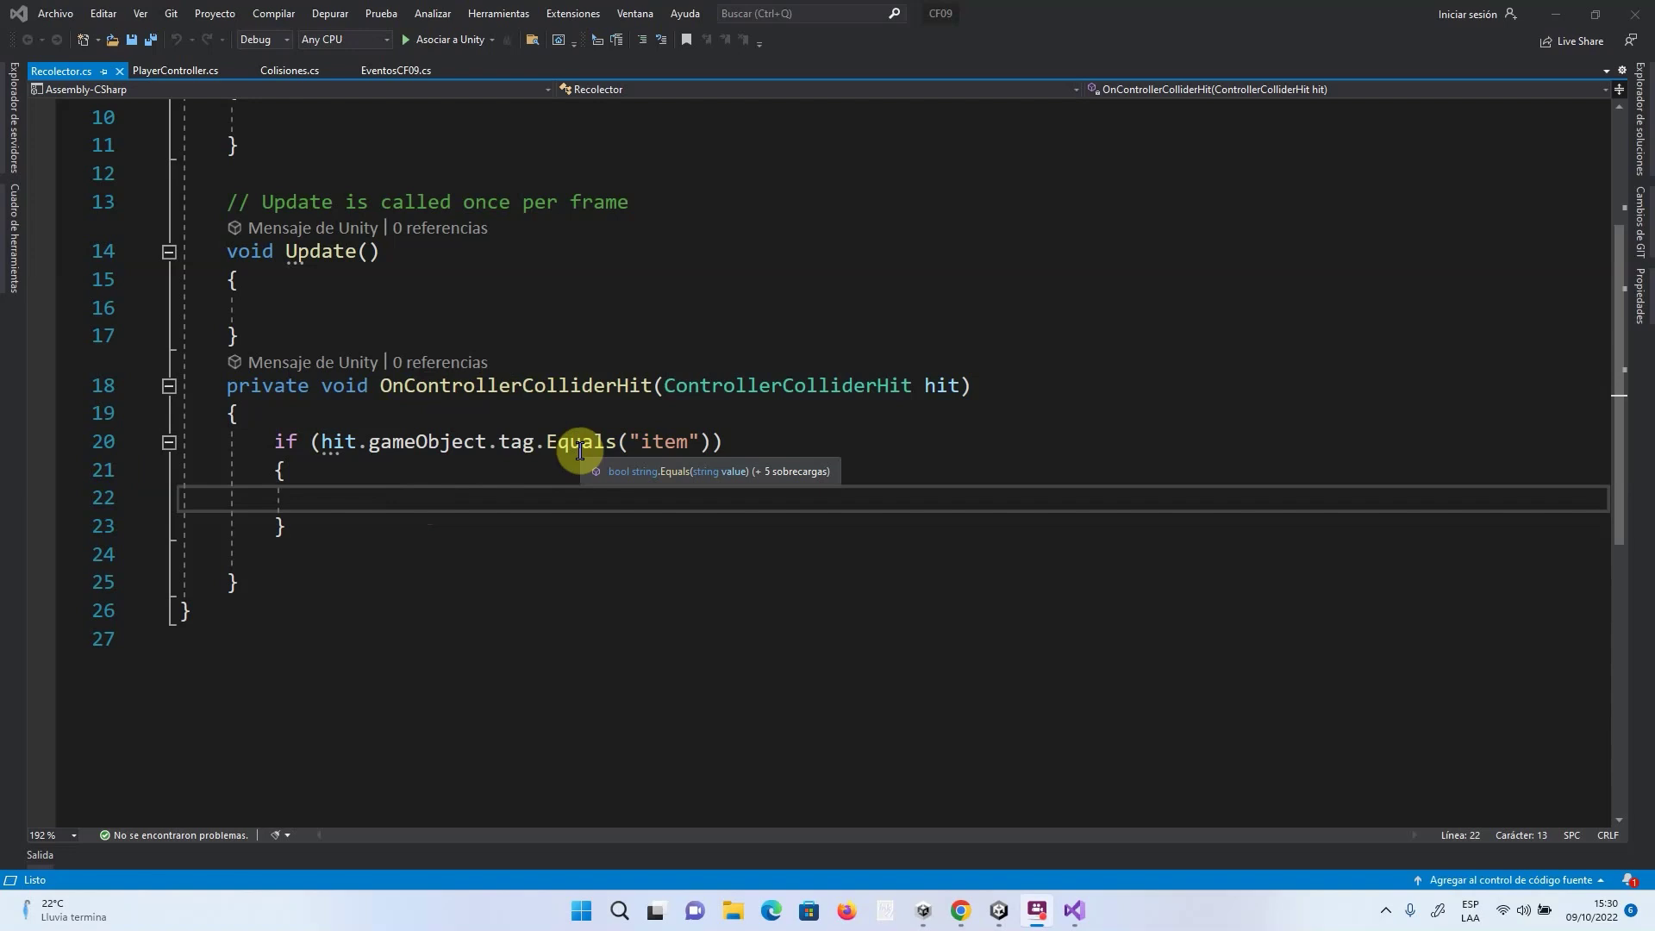
pyautogui.click(941, 390)
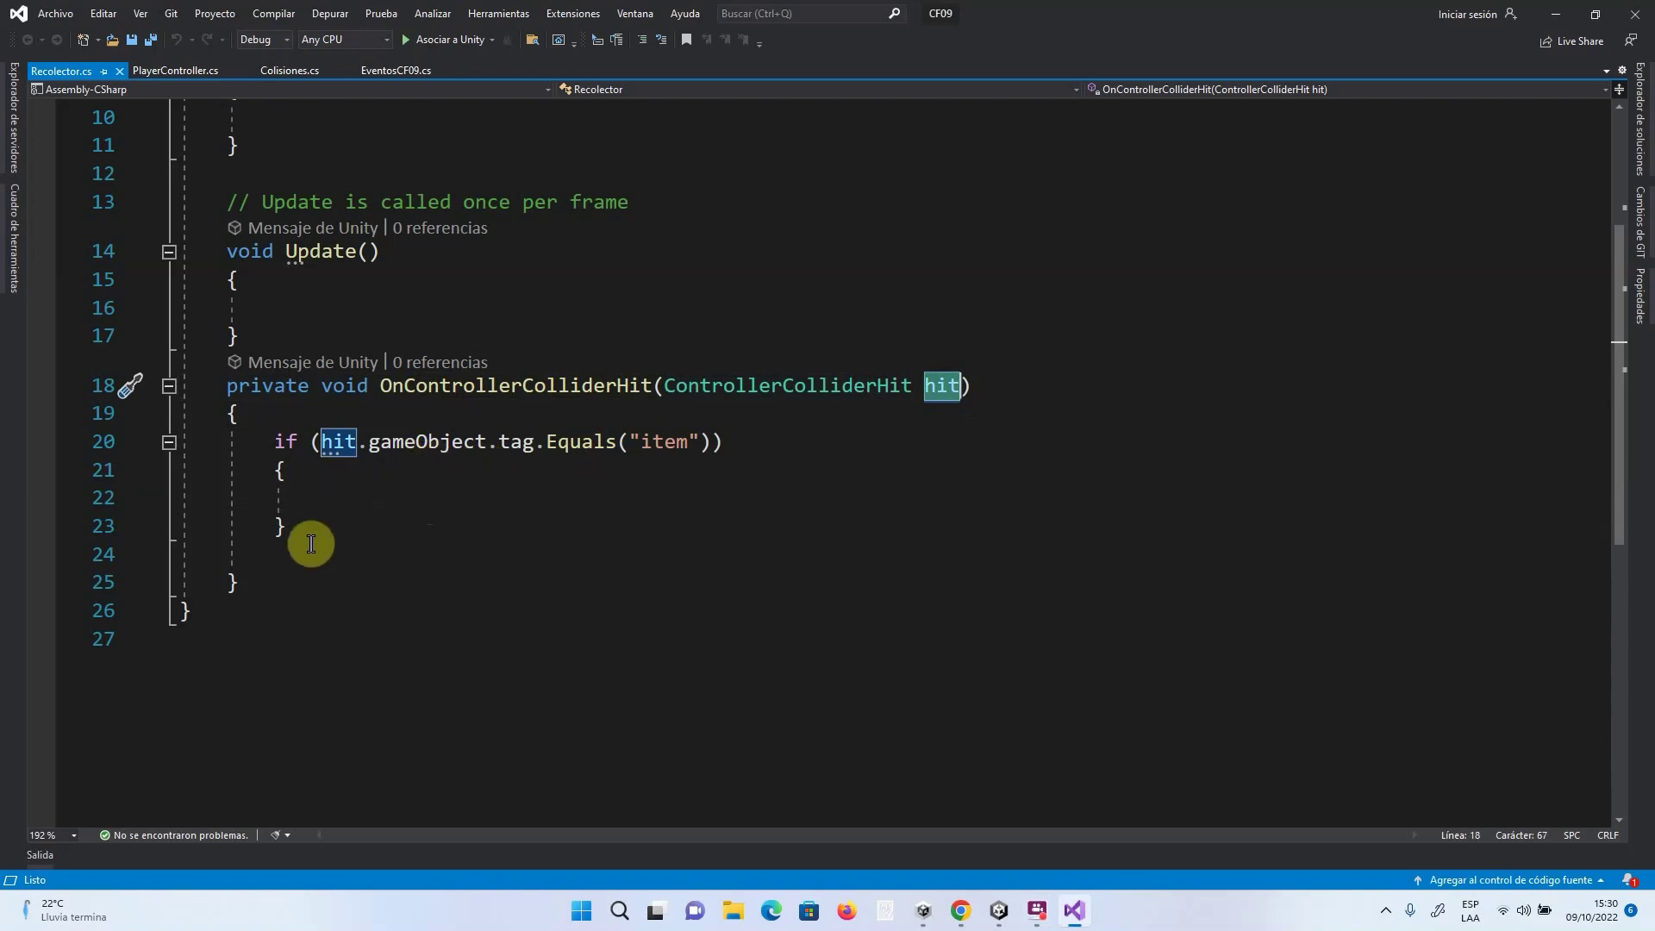
pyautogui.moveTo(287, 528); pyautogui.dragTo(188, 446)
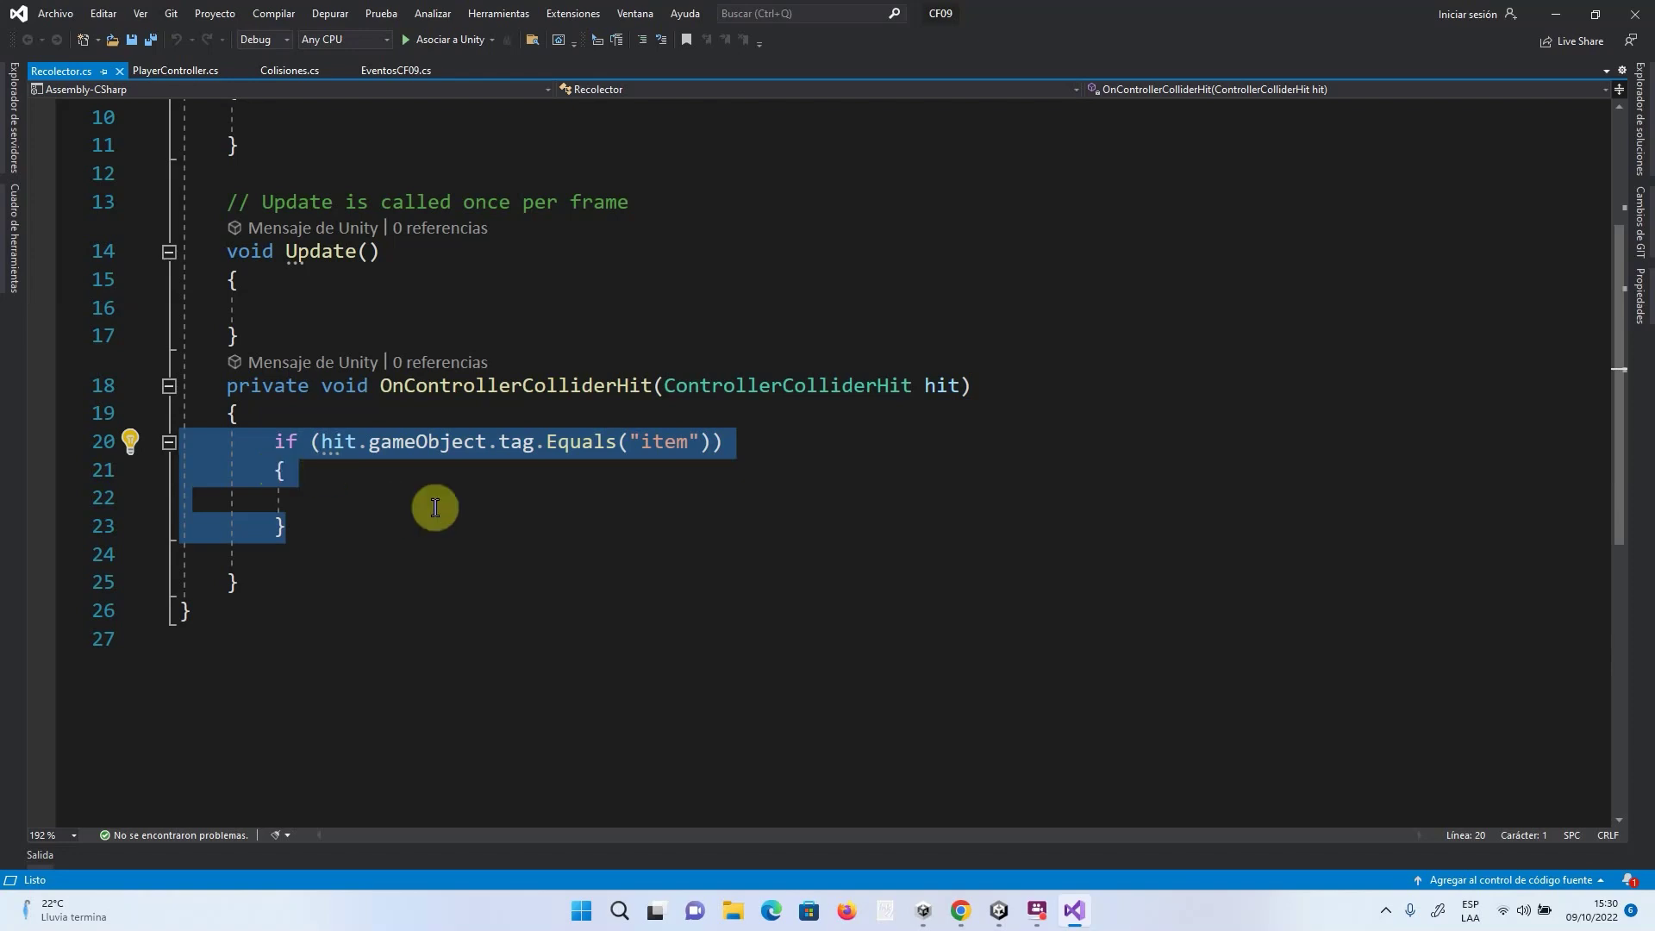
pyautogui.click(663, 442)
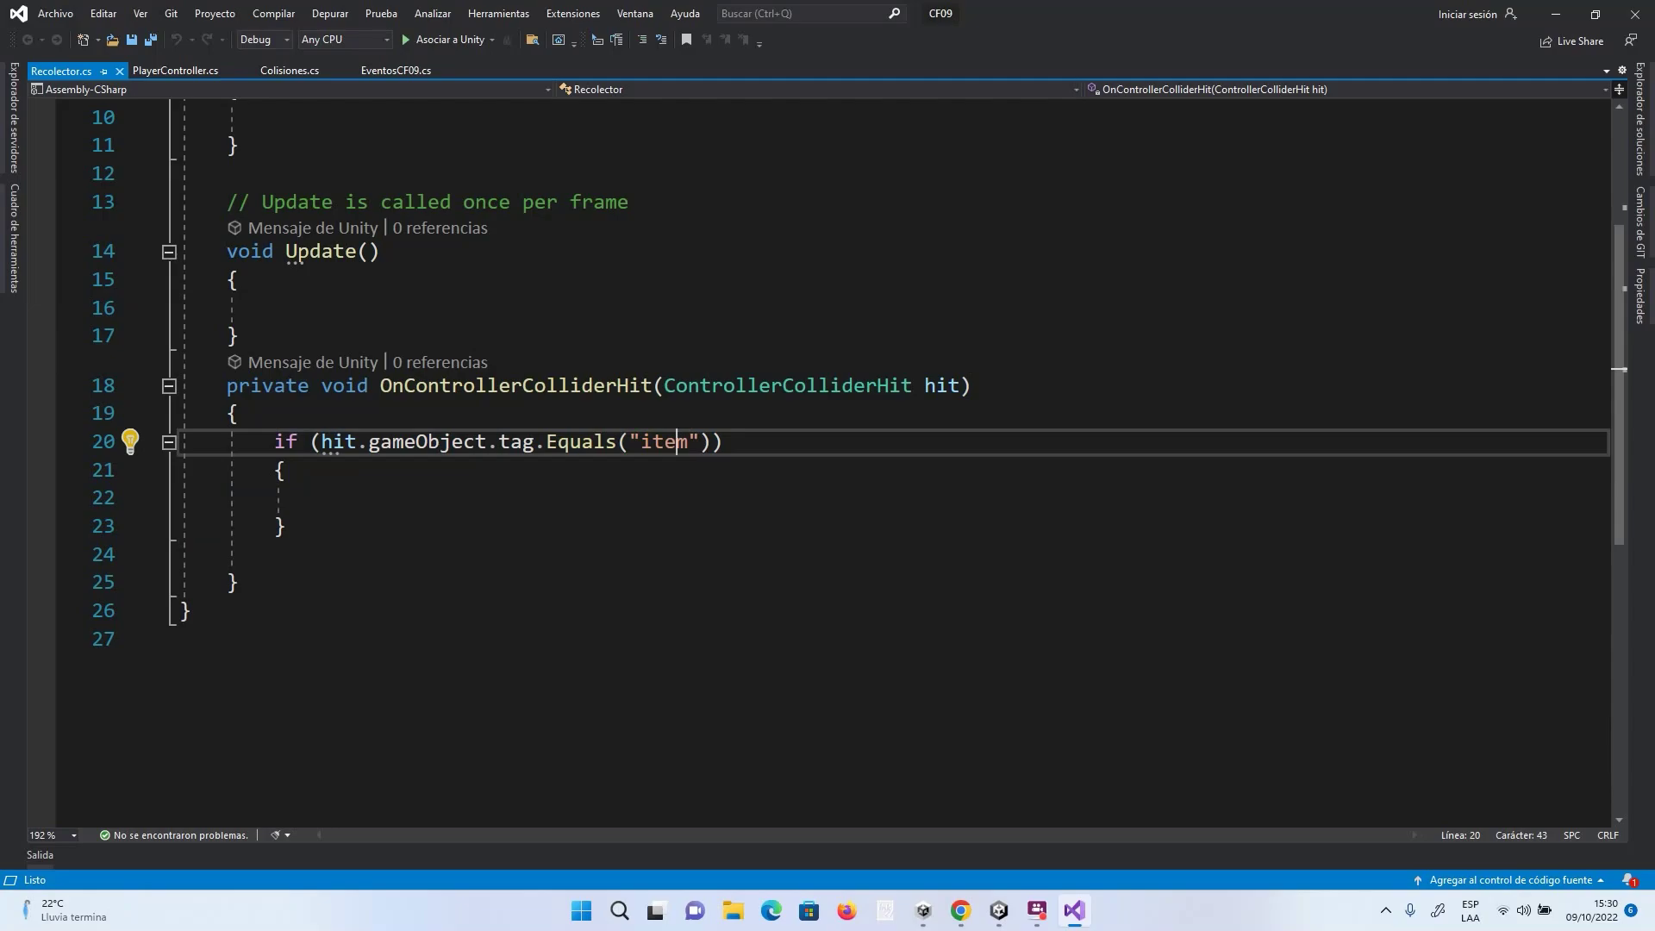
# Switch to Unity and add a new tag named Item to the project's tag list.
pyautogui.hotkey('alt', 'Tab')
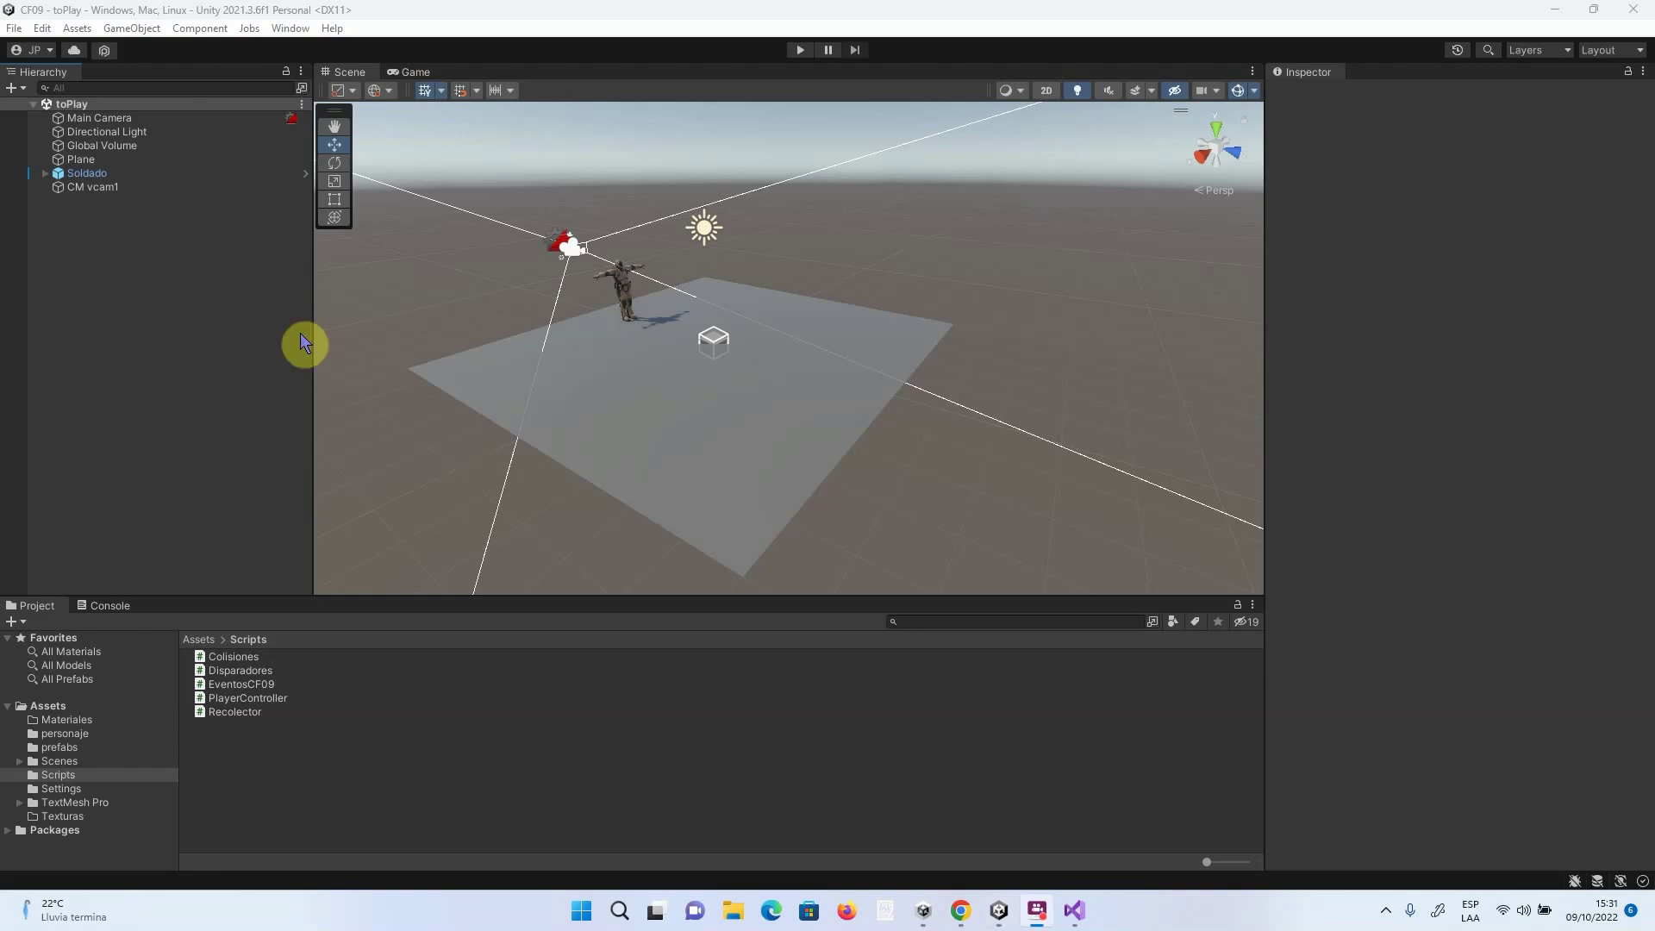
pyautogui.click(101, 173)
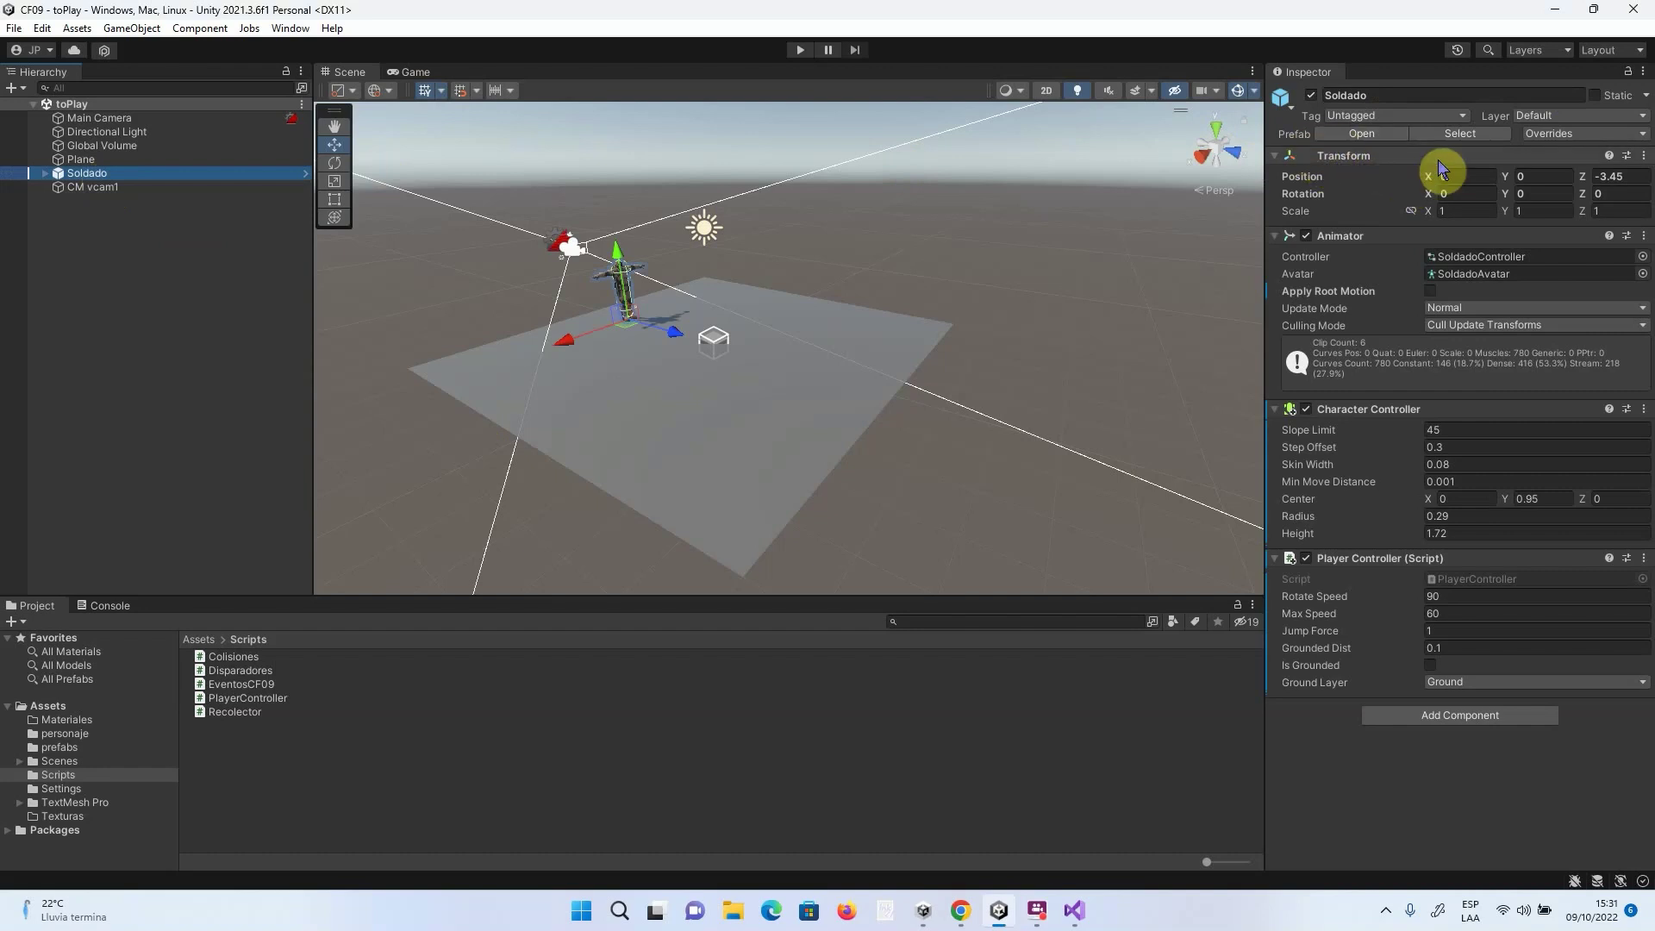
pyautogui.click(1387, 116)
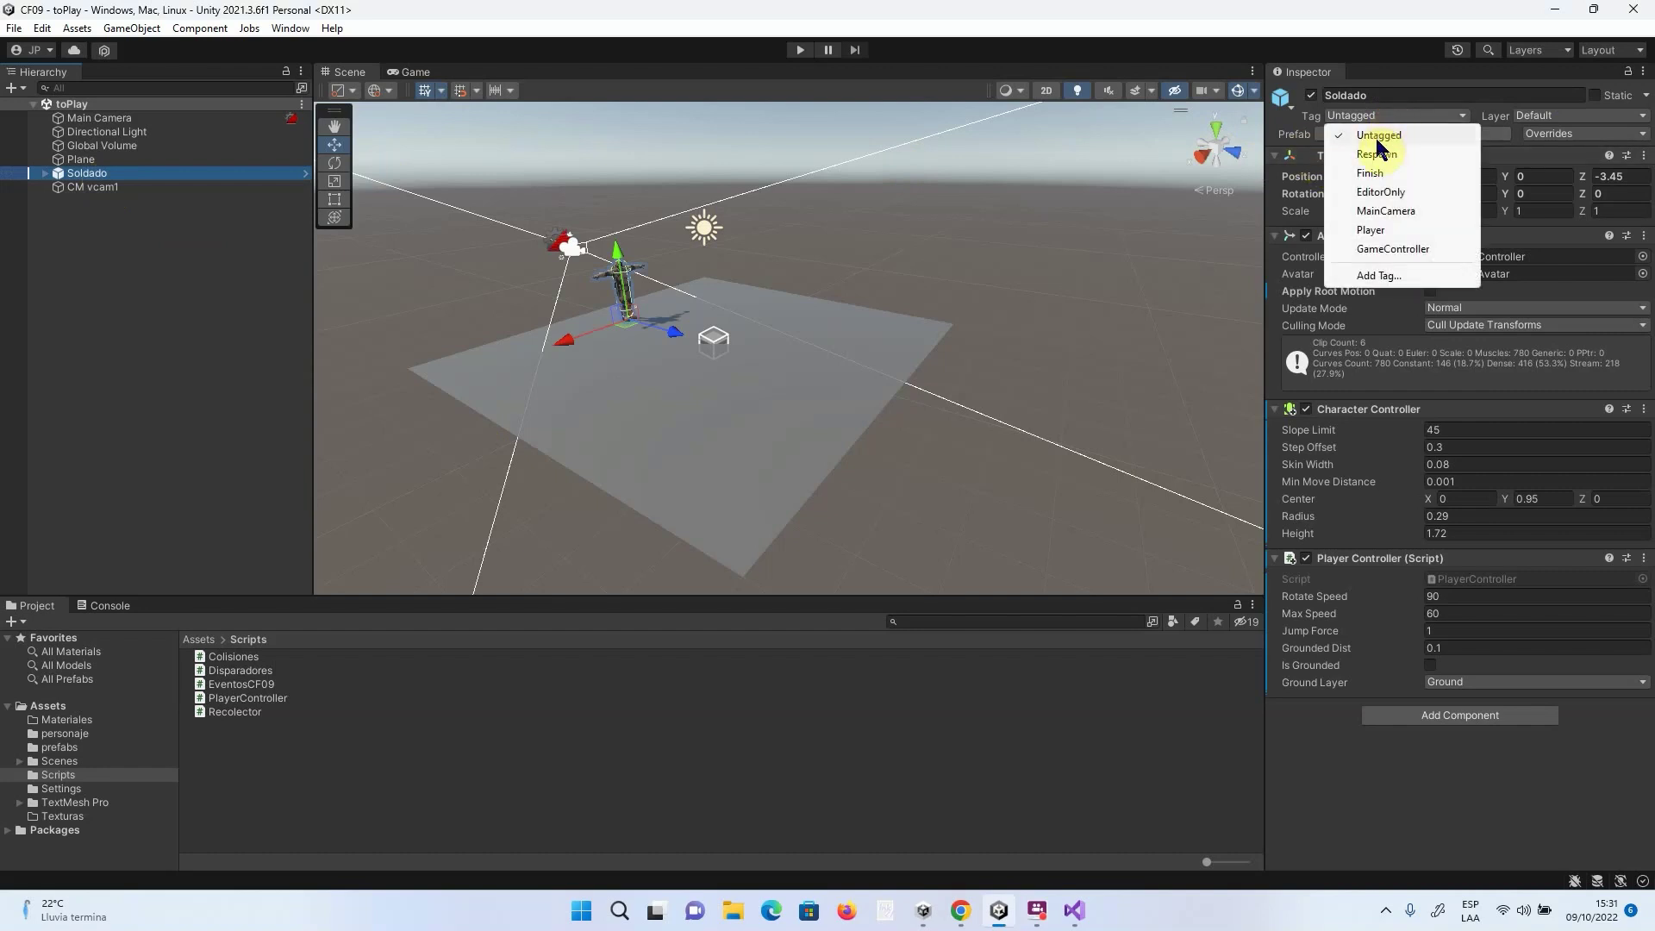
pyautogui.click(1388, 278)
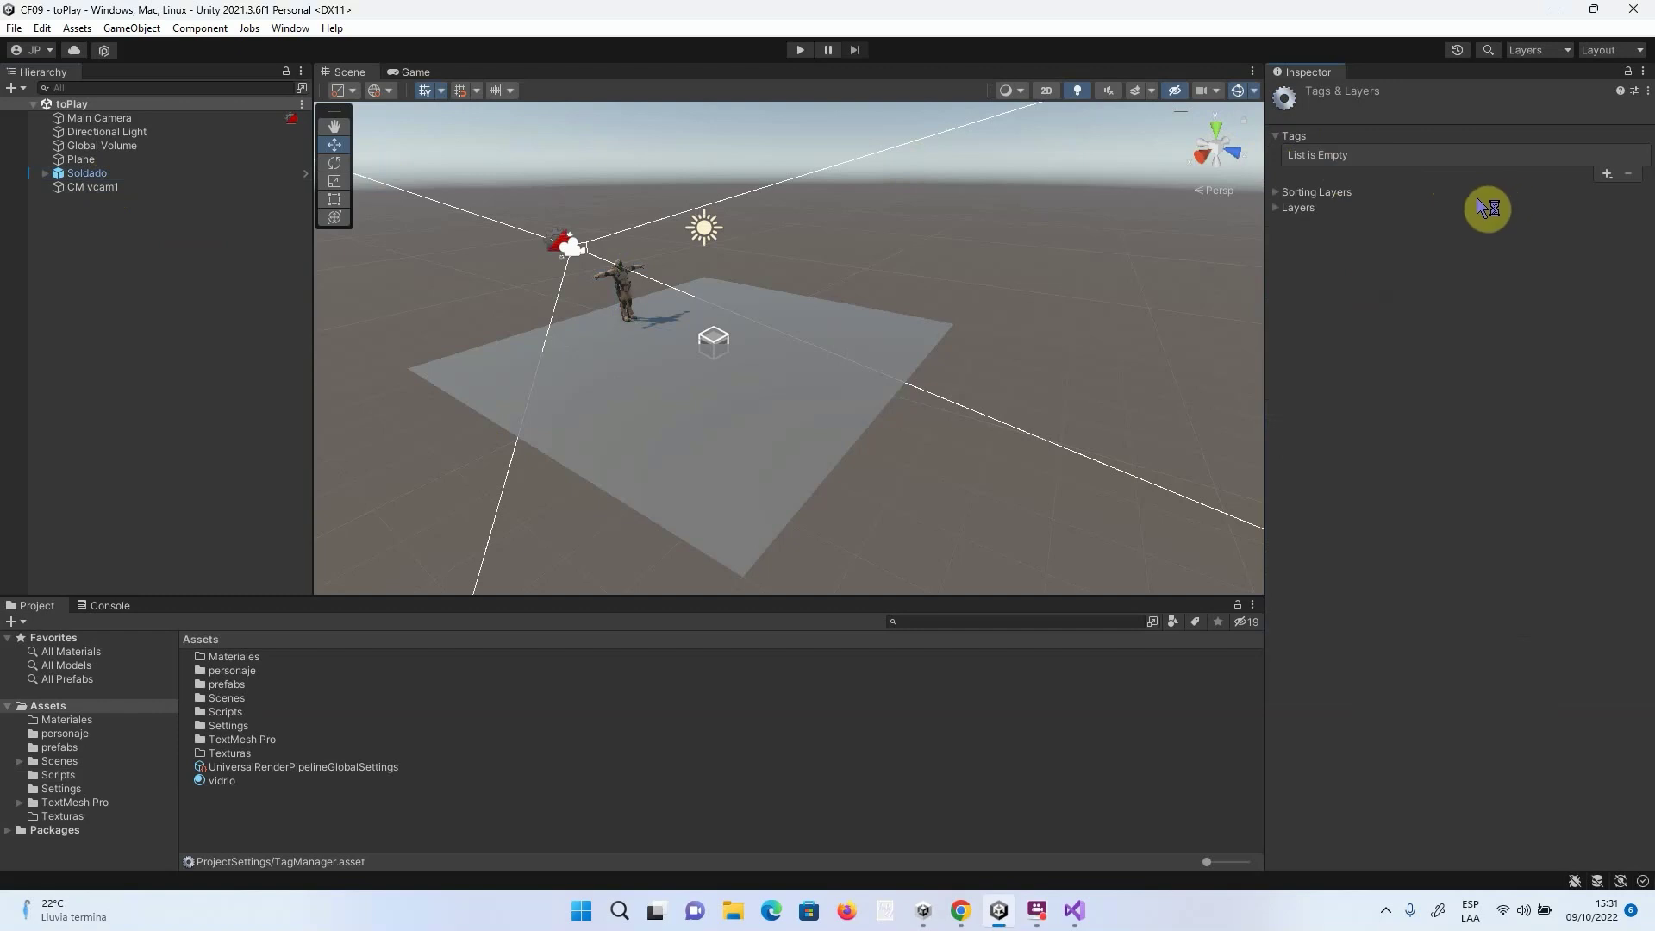
pyautogui.click(1610, 174)
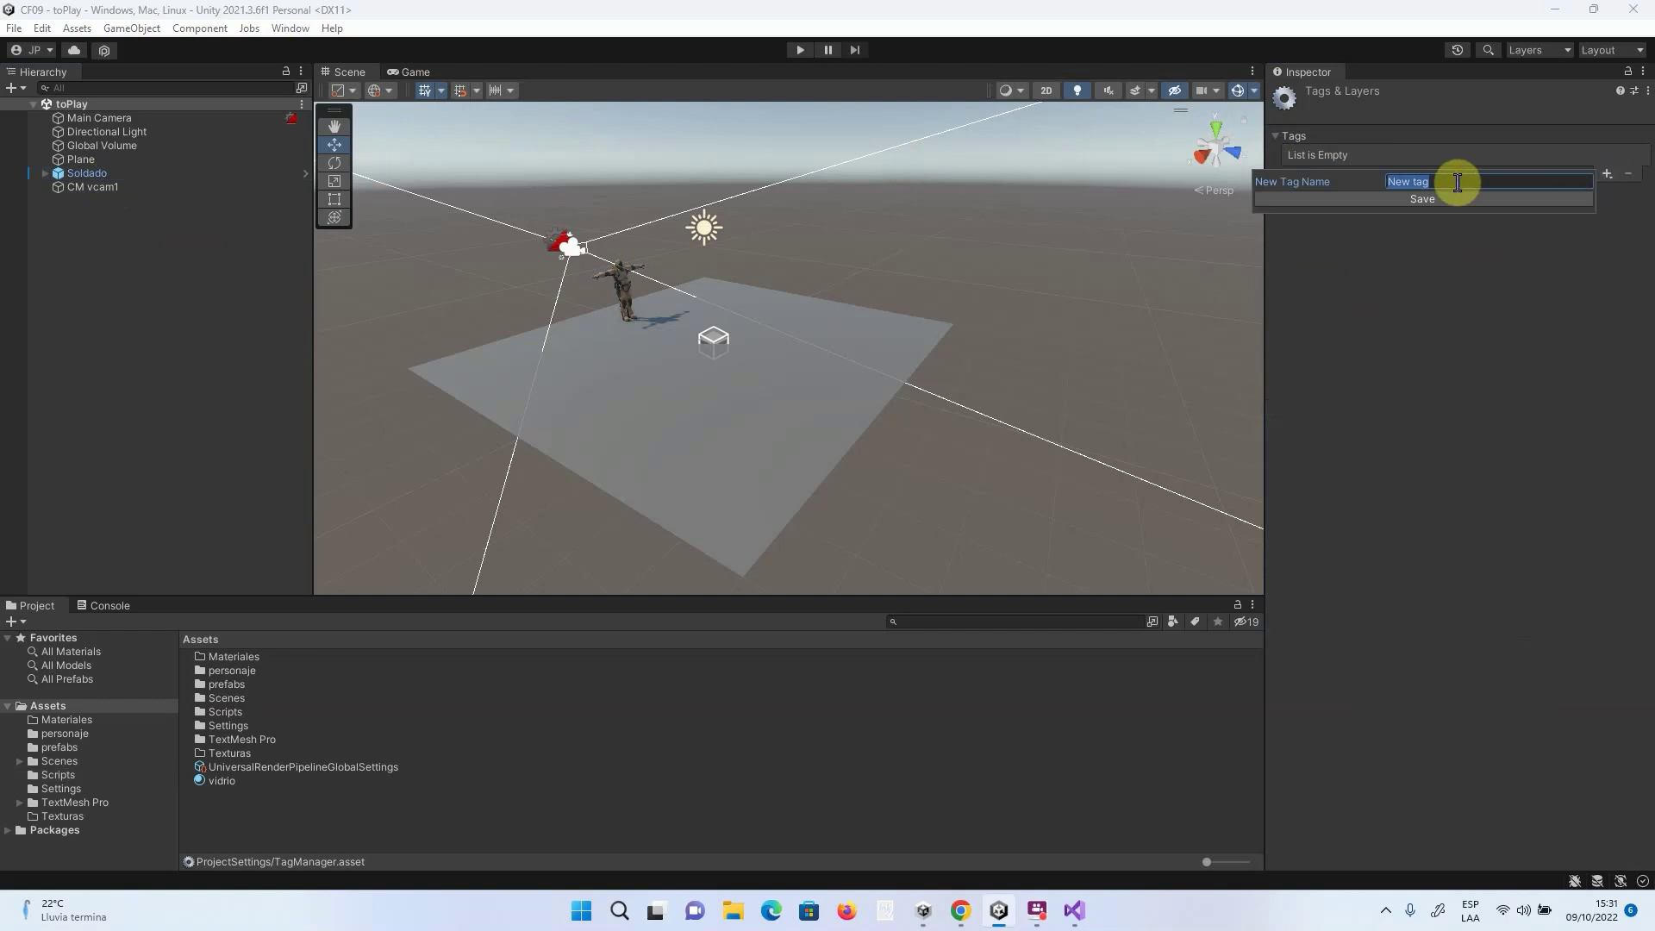
pyautogui.write('Item')
pyautogui.click(1433, 200)
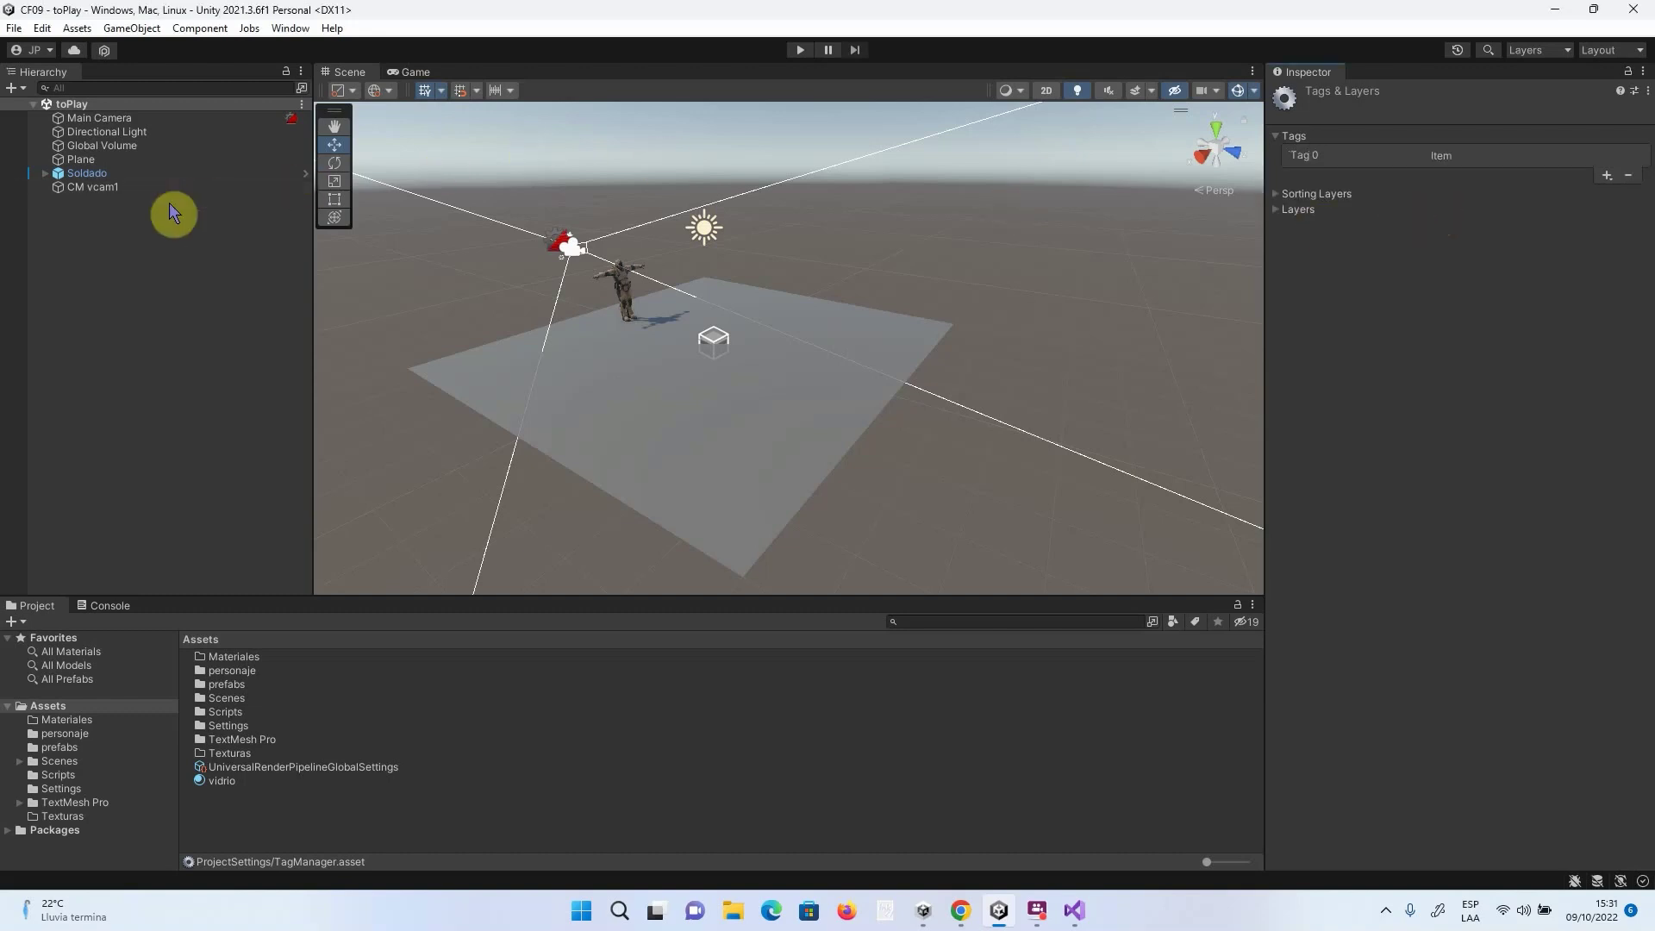
pyautogui.click(119, 279)
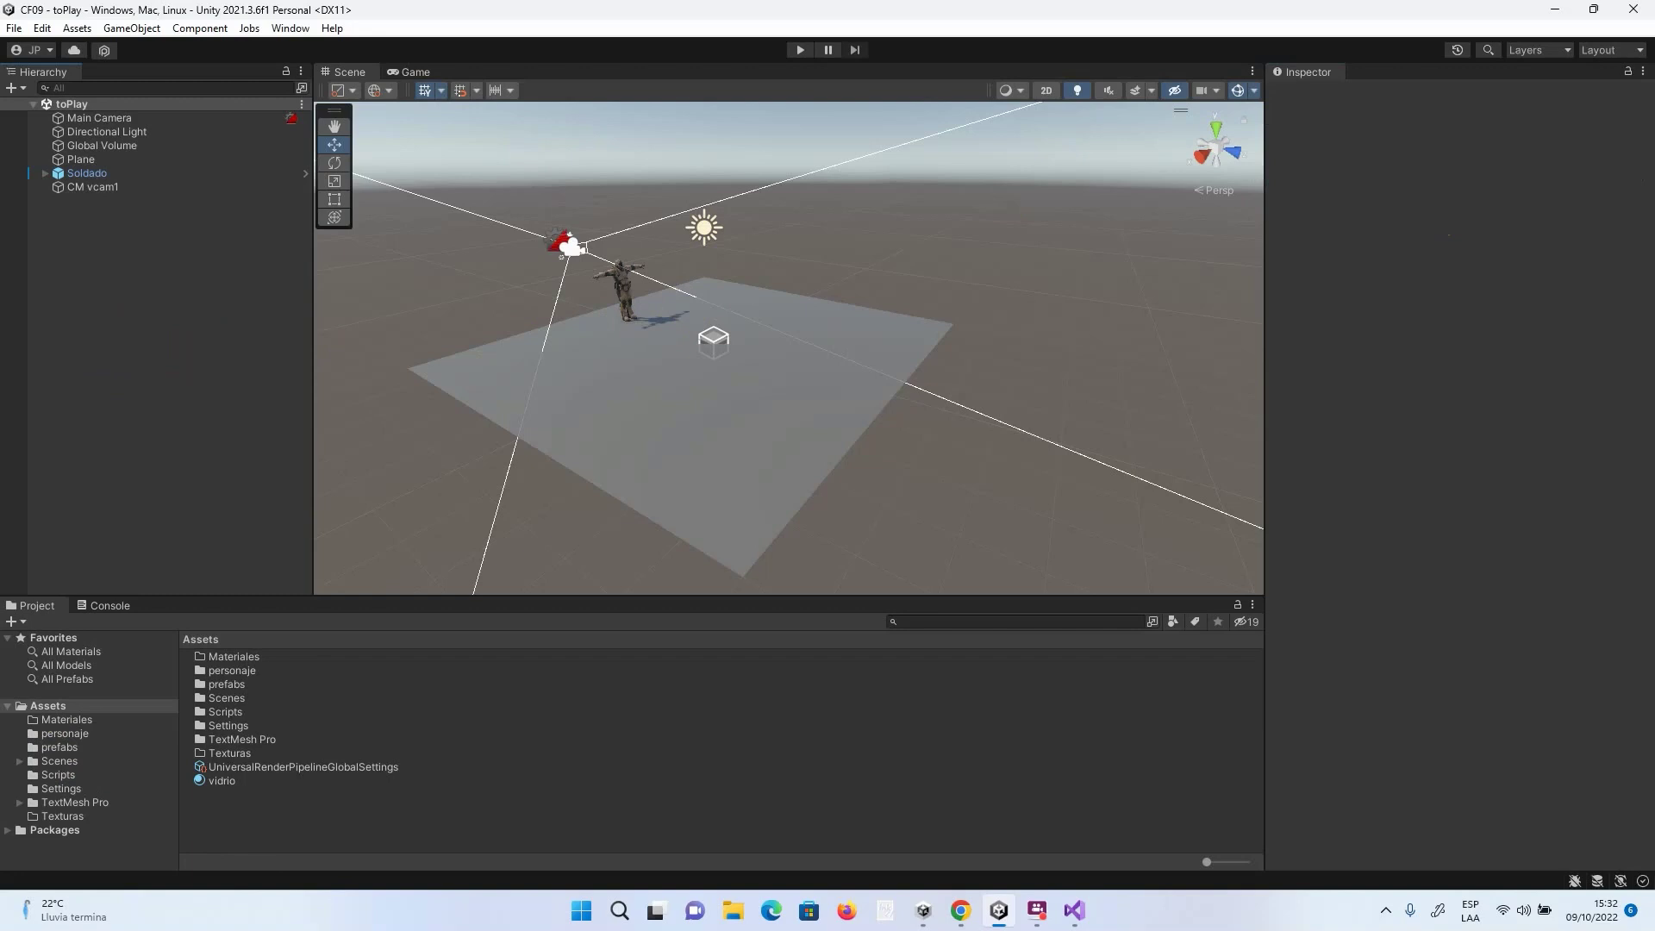
# Create a cube in the scene and move it along the X axis to about 3.79.
pyautogui.click(233, 449)
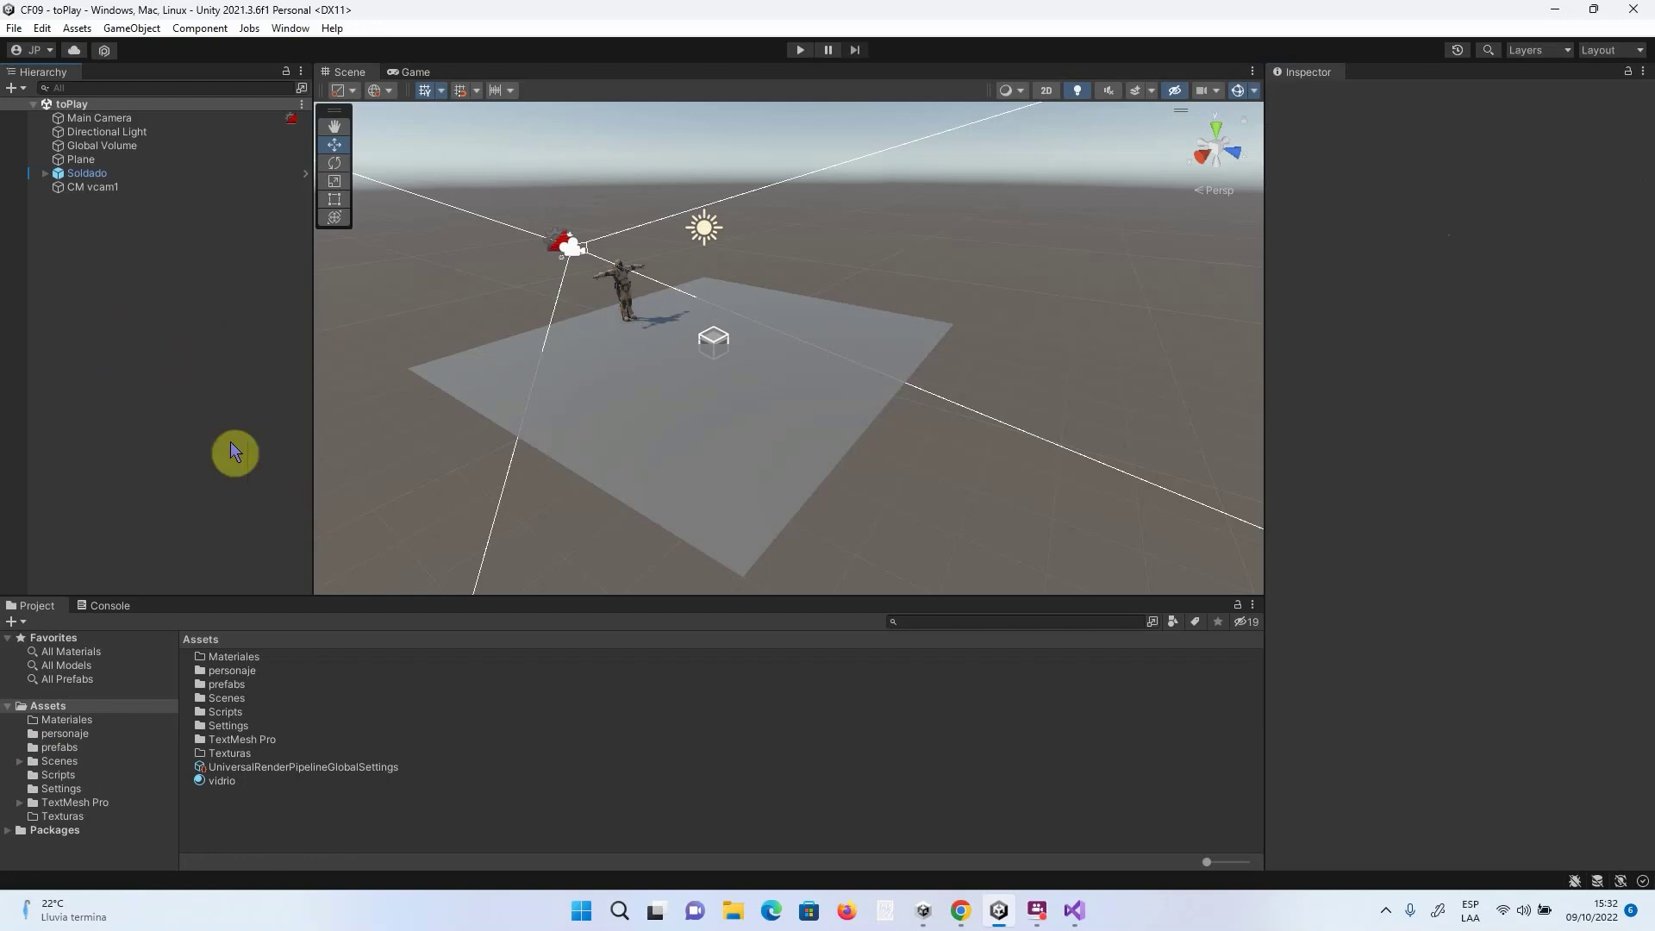
pyautogui.rightClick(83, 252)
pyautogui.moveTo(224, 488)
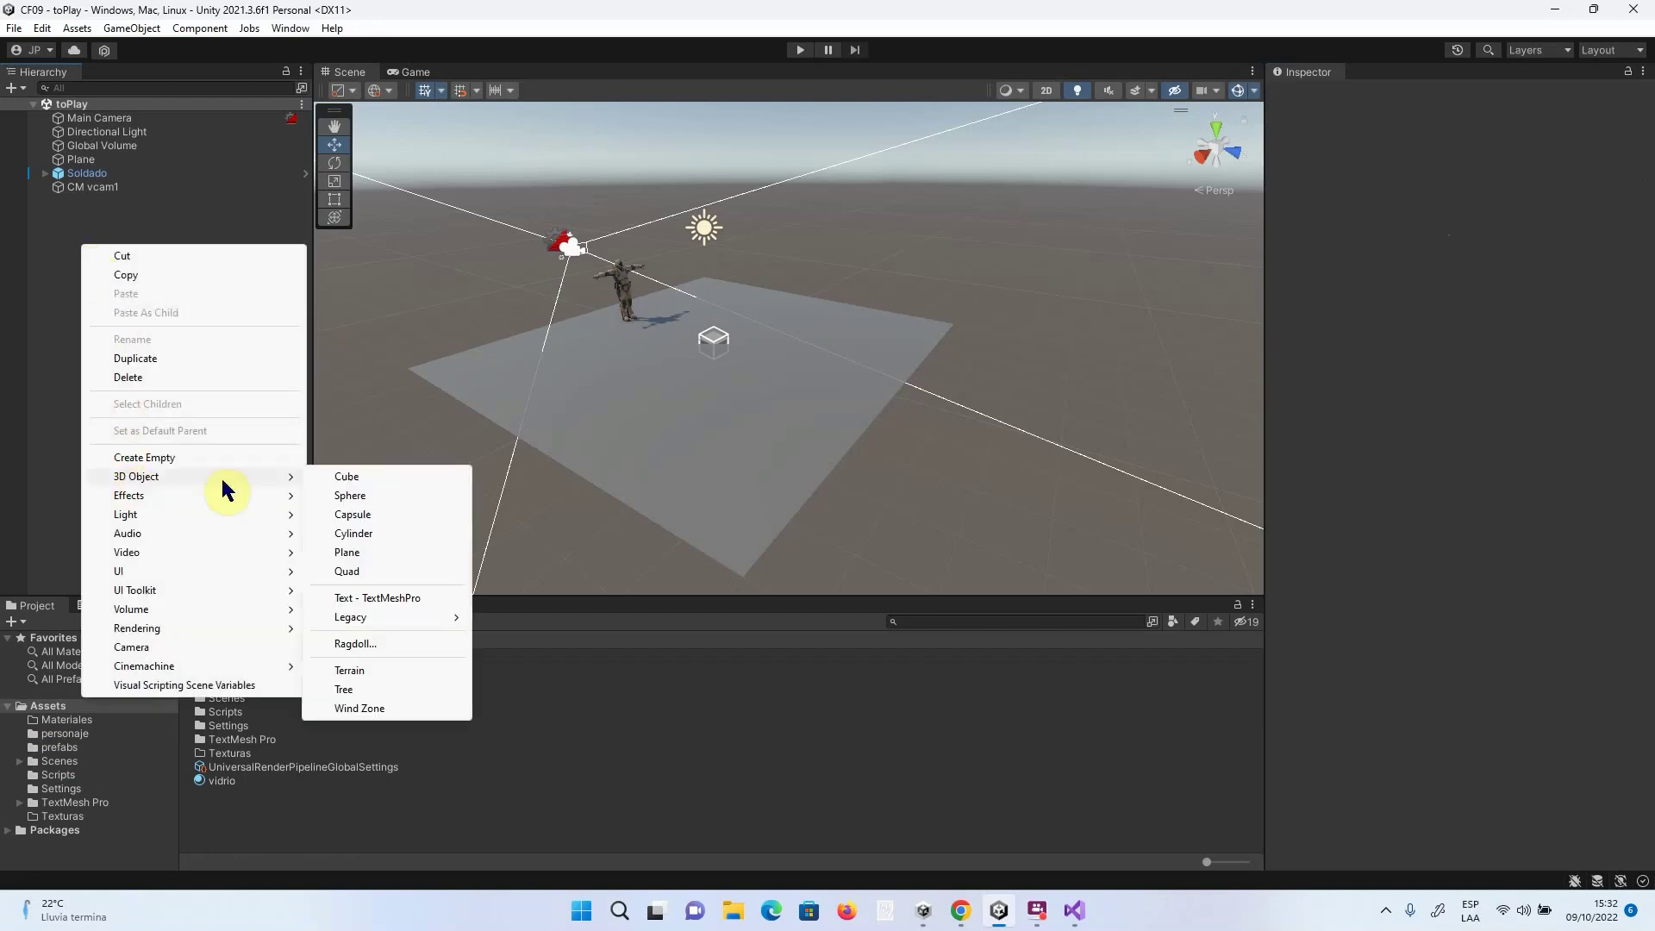
pyautogui.click(346, 476)
pyautogui.moveTo(749, 383); pyautogui.dragTo(593, 535)
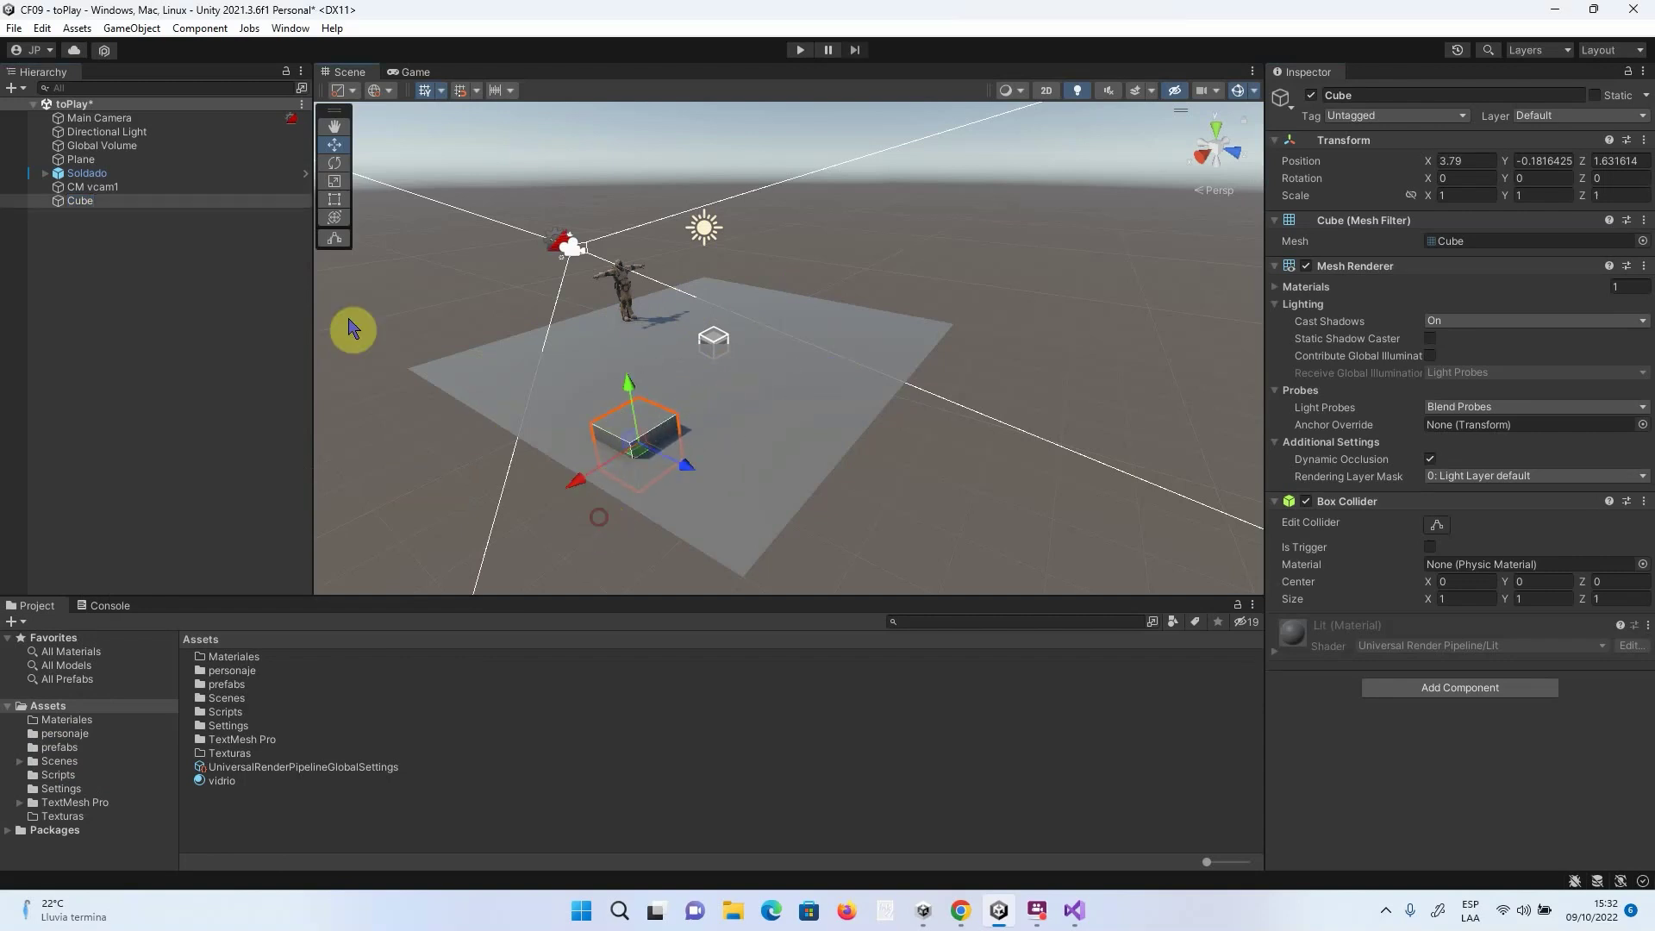
# Add a sphere to the scene and move it along the X axis to about 1.48.
pyautogui.rightClick(115, 247)
pyautogui.moveTo(225, 479)
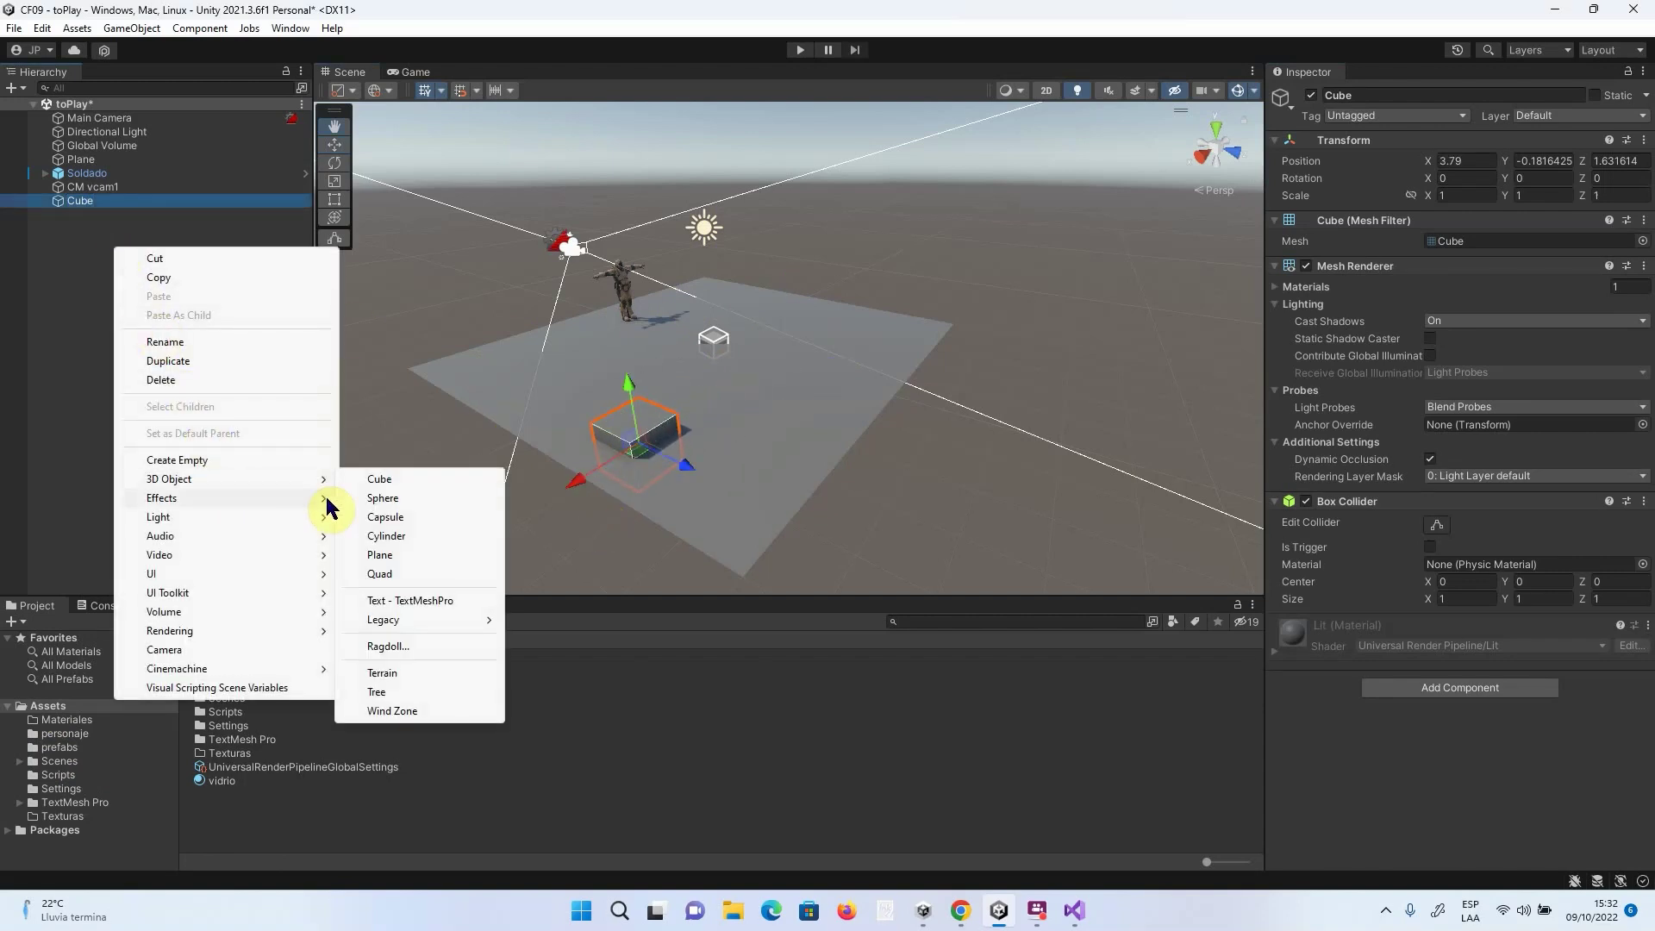
pyautogui.click(406, 497)
pyautogui.moveTo(745, 380); pyautogui.dragTo(679, 431)
# Add a cylinder, move it to about X -2.58 and raise it above the plane to about Y 1.11.
pyautogui.rightClick(110, 291)
pyautogui.moveTo(235, 518)
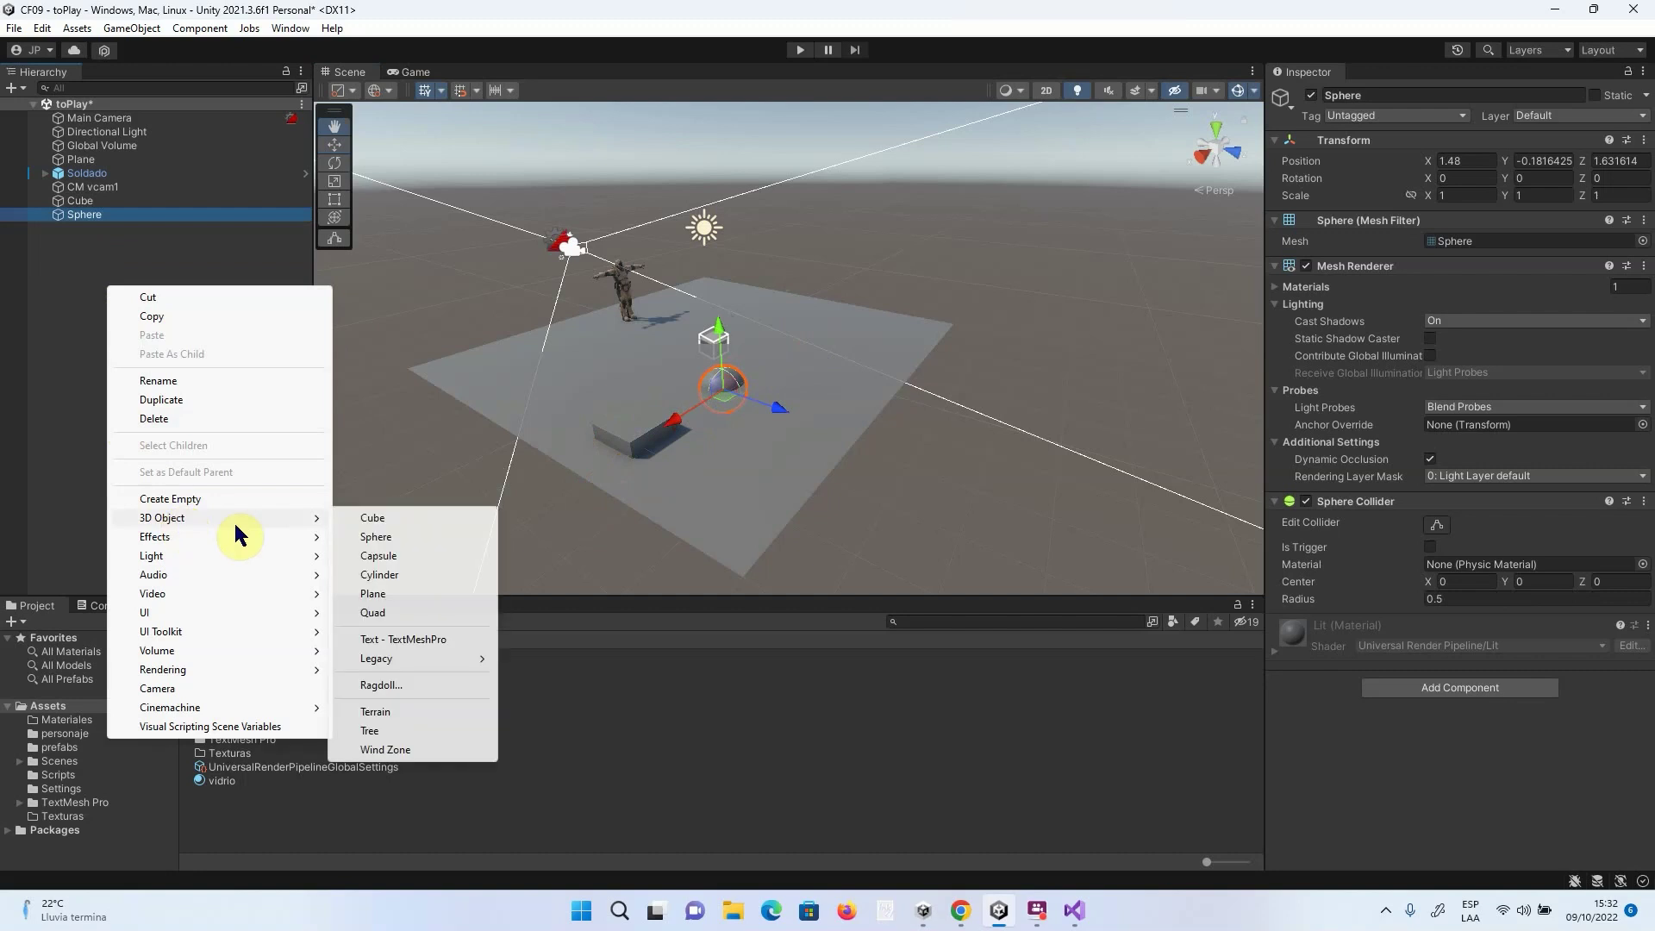
pyautogui.click(406, 574)
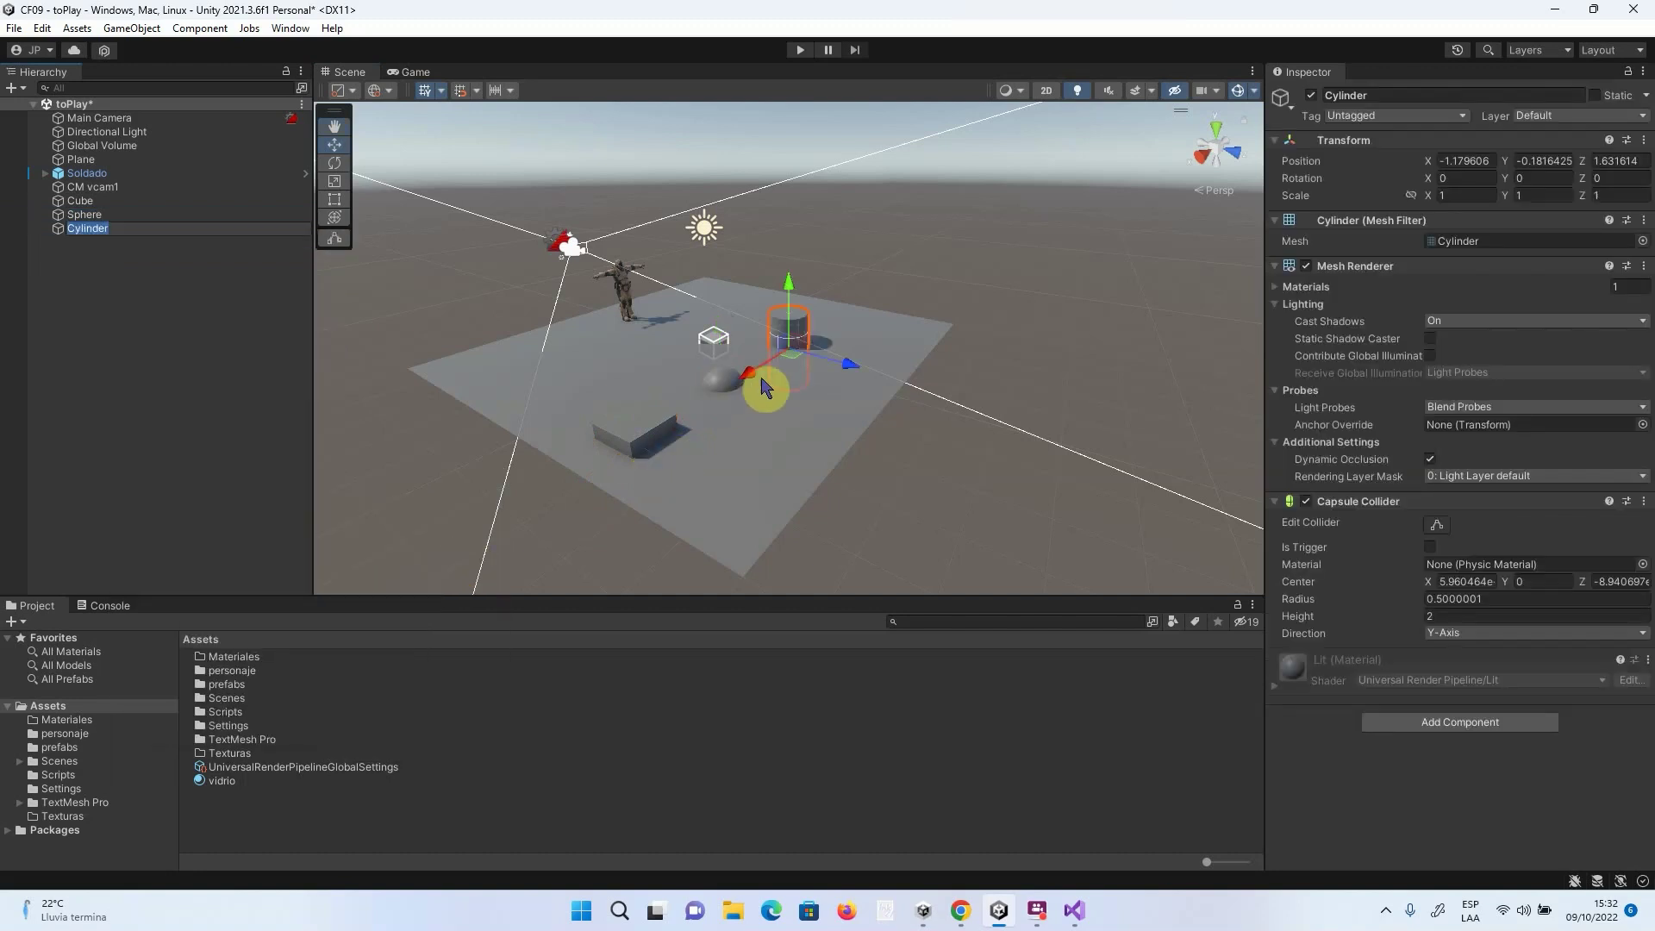
pyautogui.moveTo(750, 380)
pyautogui.mouseDown()
pyautogui.moveTo(783, 367)
pyautogui.moveTo(768, 373)
pyautogui.mouseUp()
pyautogui.moveTo(827, 261)
pyautogui.mouseDown()
pyautogui.moveTo(826, 193)
pyautogui.moveTo(820, 234)
pyautogui.mouseUp()
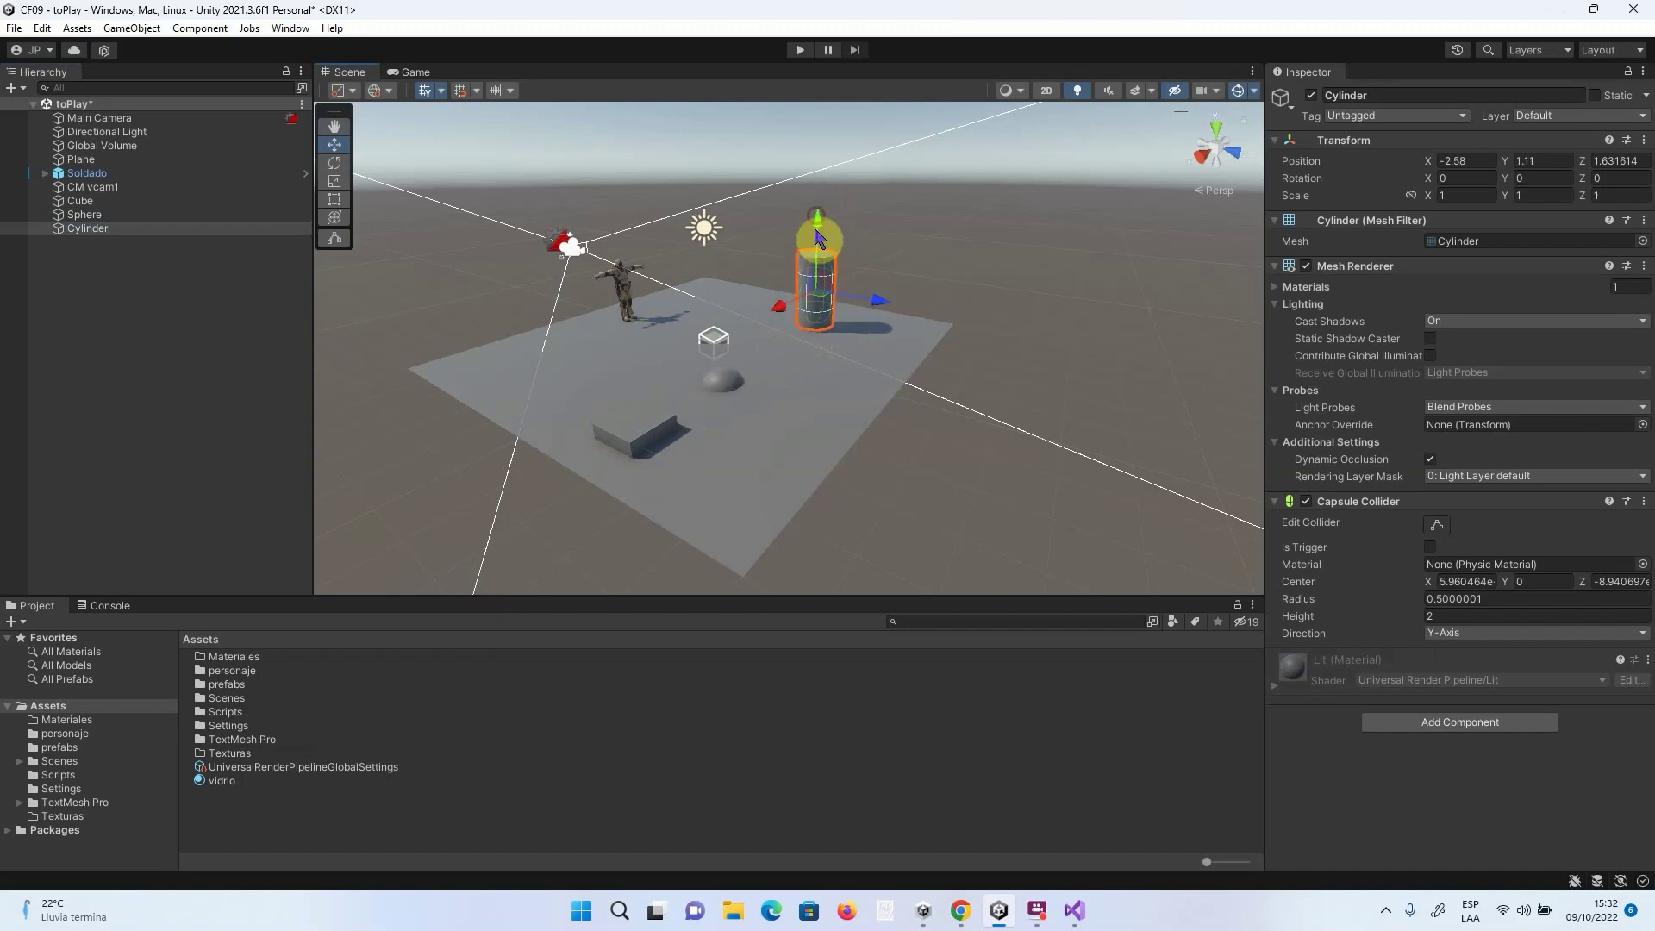
# Raise the sphere to about Y 0.62 and the cube to about Y 0.76 so both sit above the plane.
pyautogui.click(730, 374)
pyautogui.moveTo(720, 321); pyautogui.dragTo(727, 302)
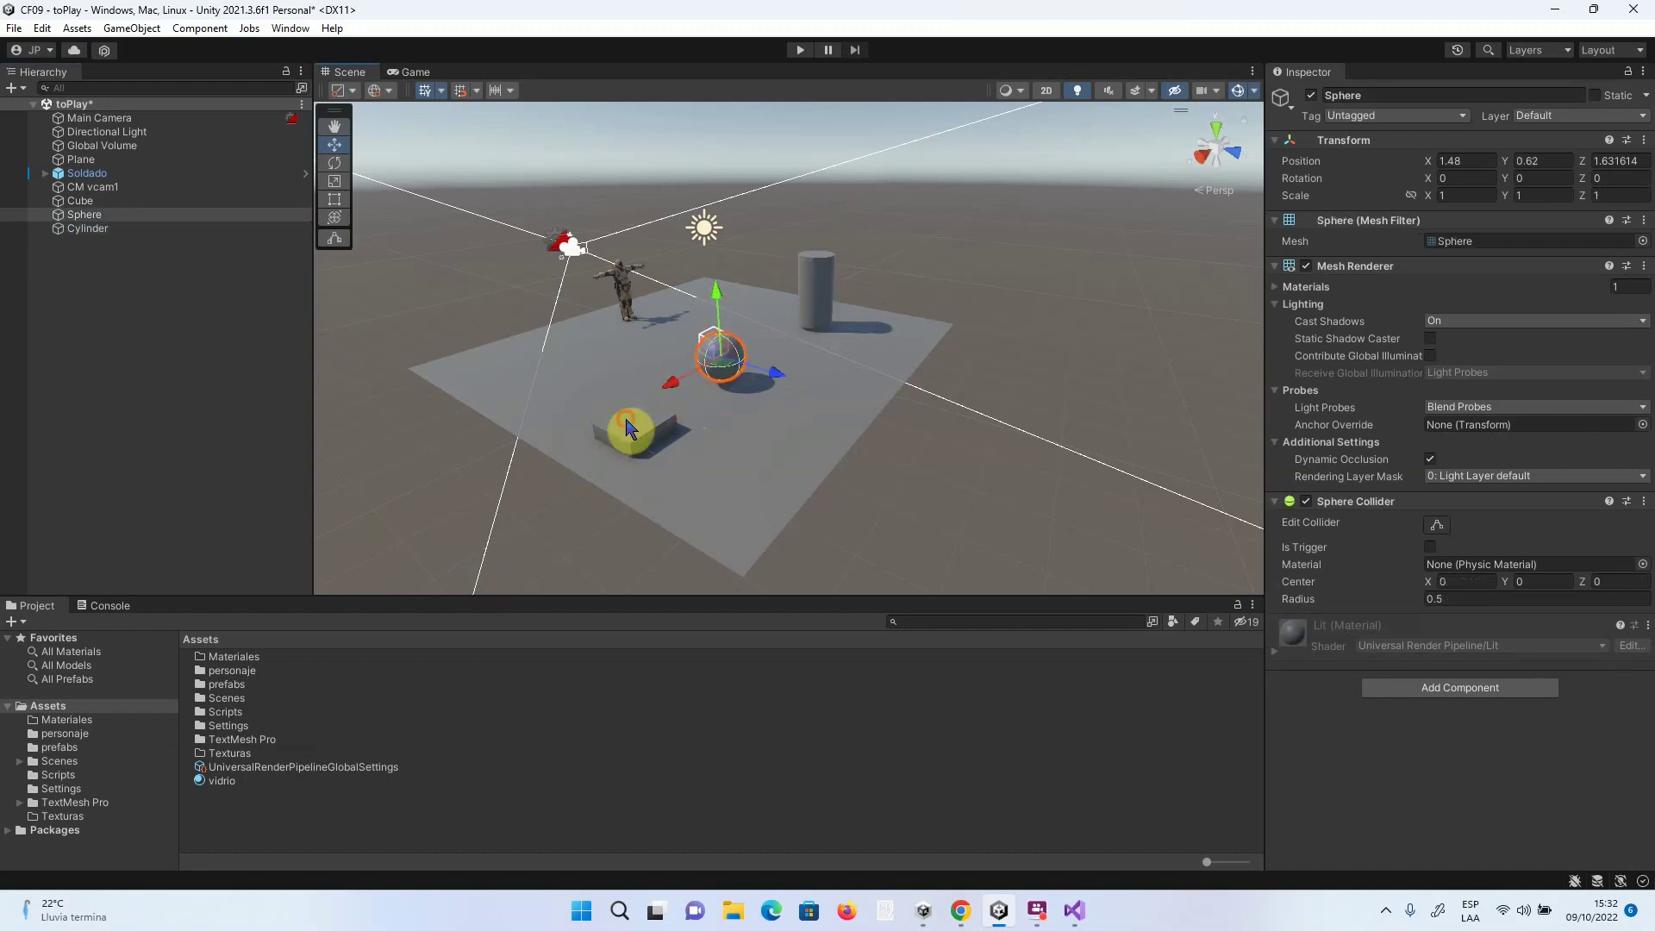
pyautogui.click(623, 427)
pyautogui.moveTo(628, 384); pyautogui.dragTo(619, 329)
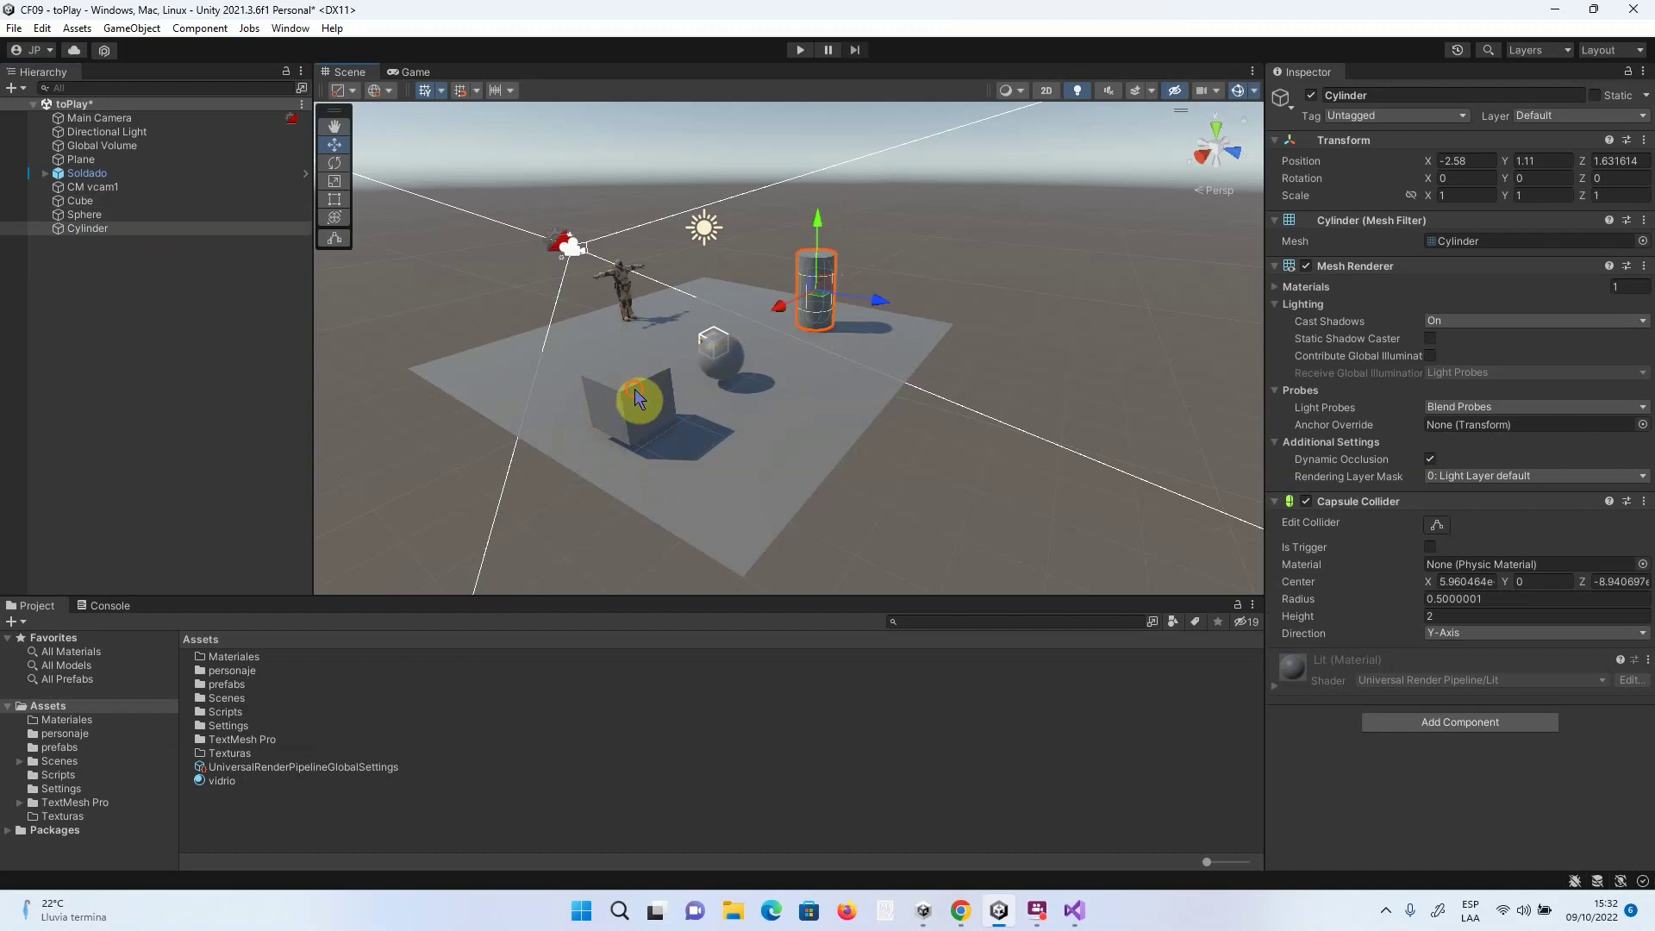
# Assign the Item tag to the cylinder.
pyautogui.click(731, 369)
pyautogui.click(815, 289)
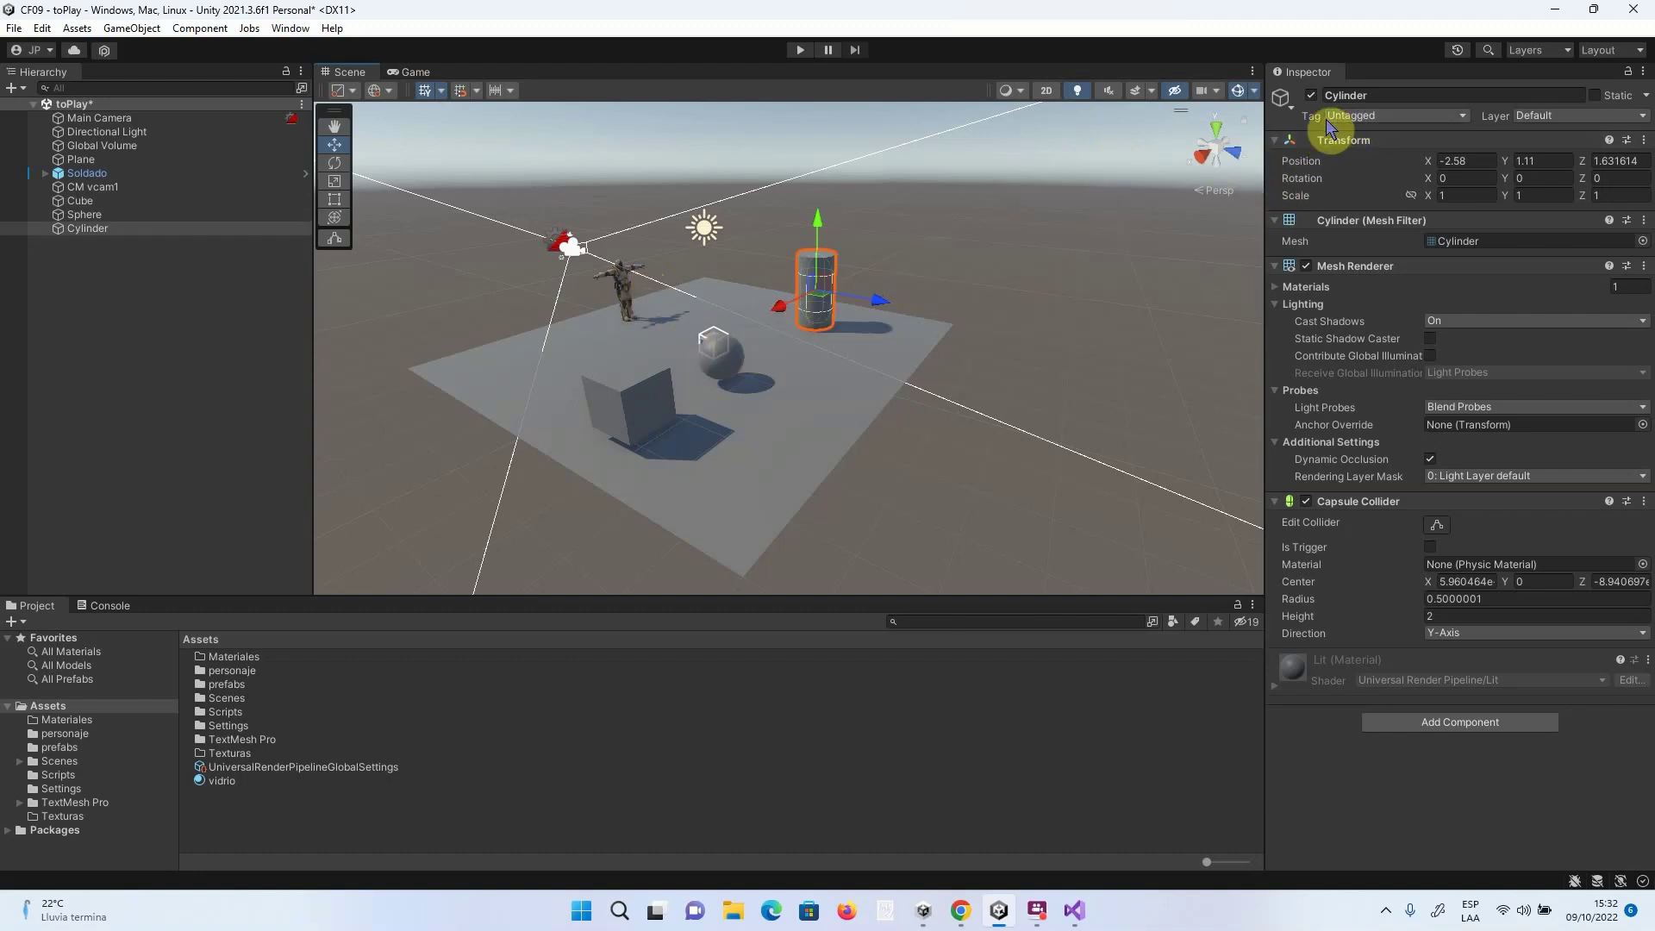
pyautogui.click(1365, 121)
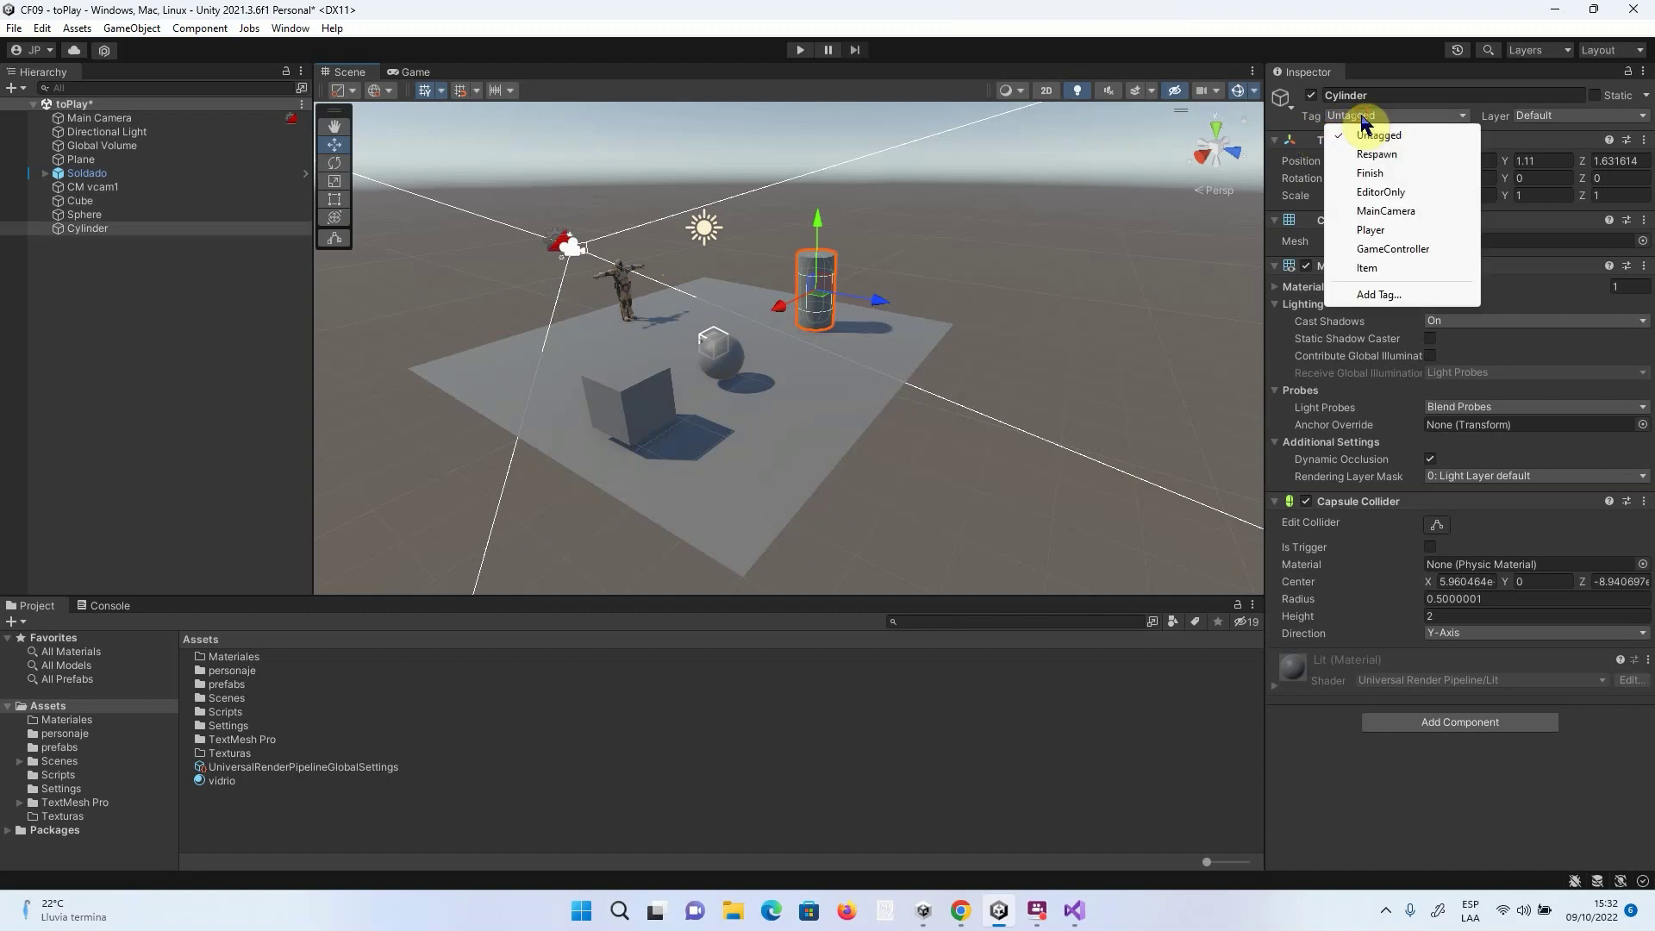
pyautogui.click(1365, 268)
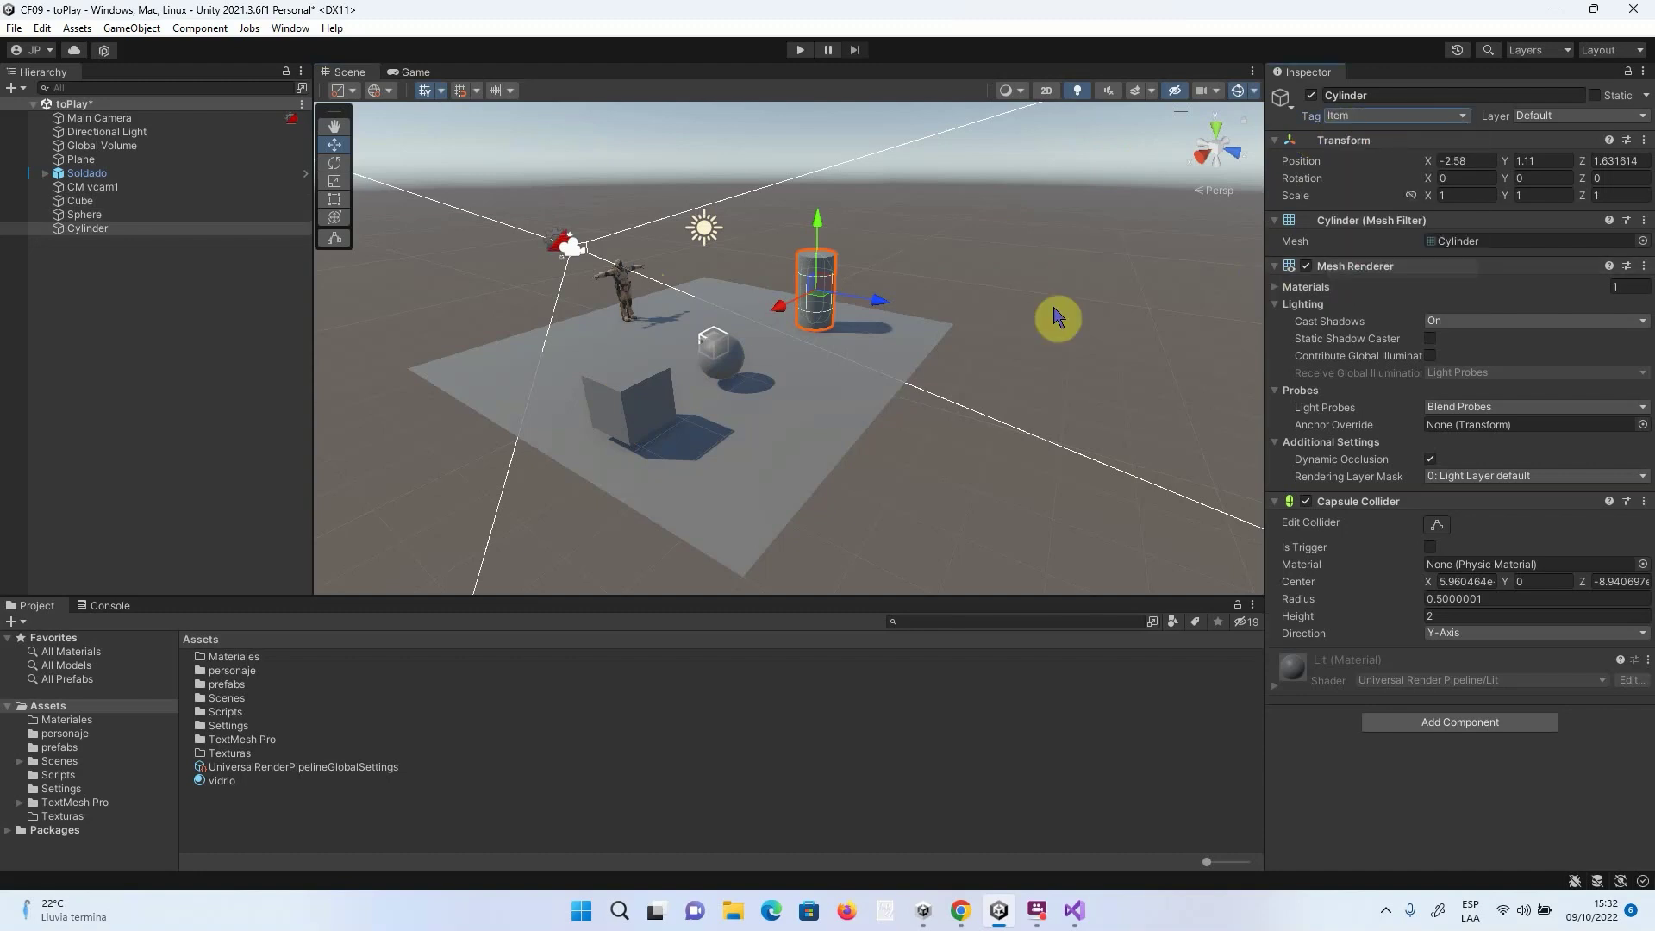
# Assign the Item tag to the sphere.
pyautogui.click(710, 347)
pyautogui.click(735, 366)
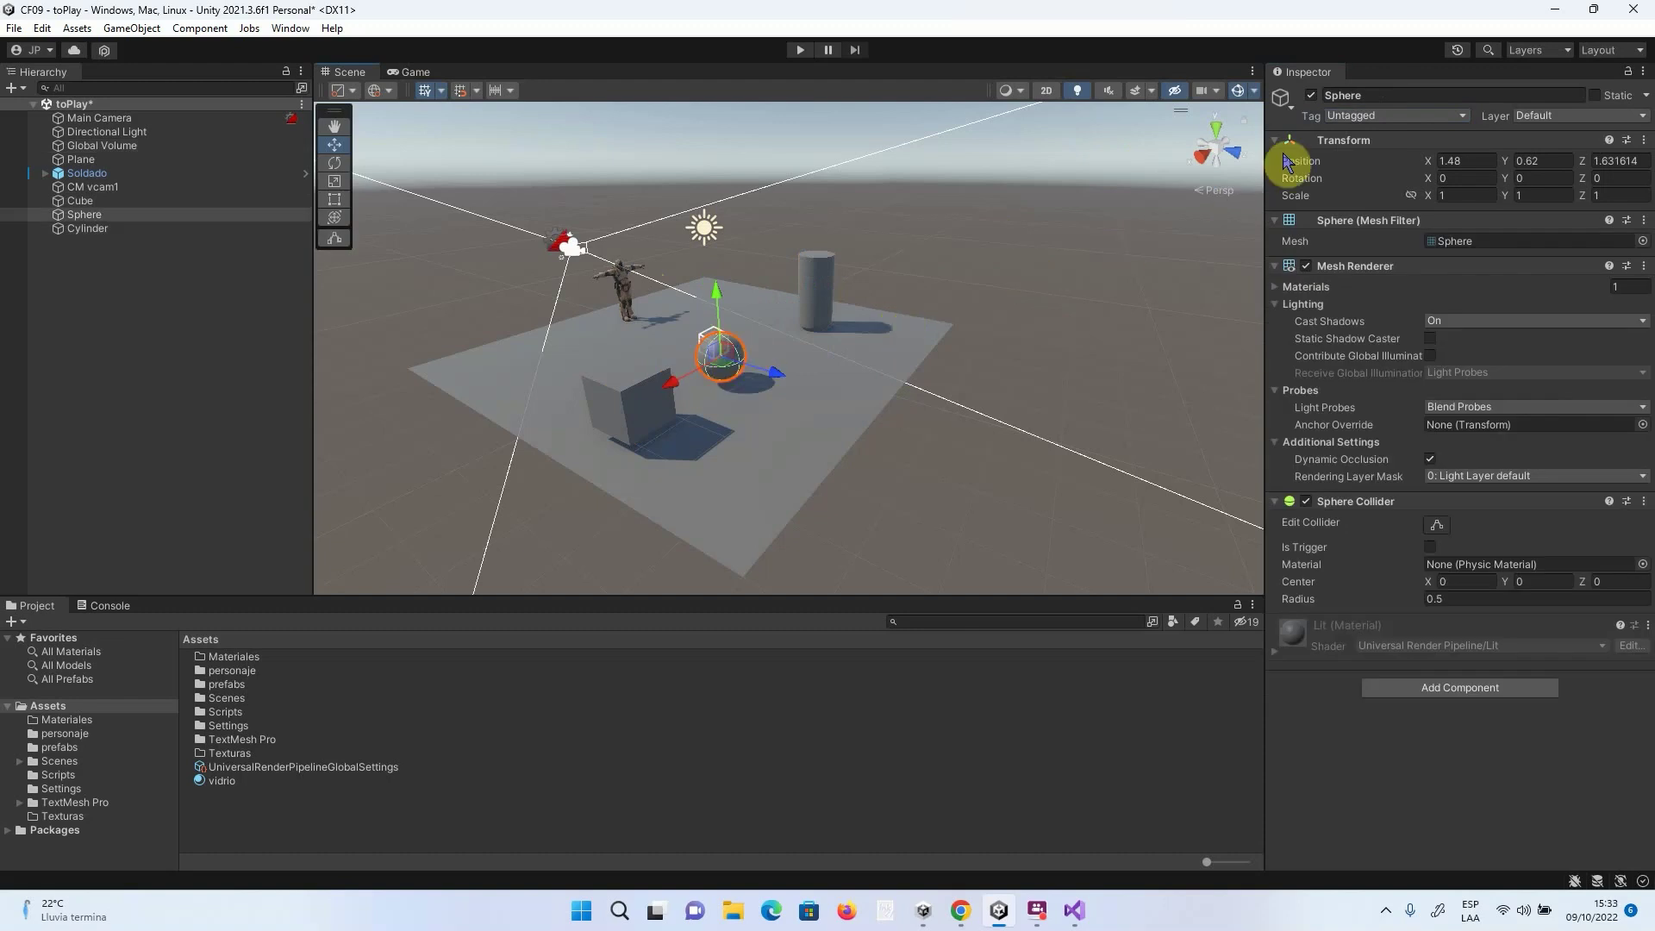
pyautogui.click(1341, 121)
pyautogui.click(1396, 269)
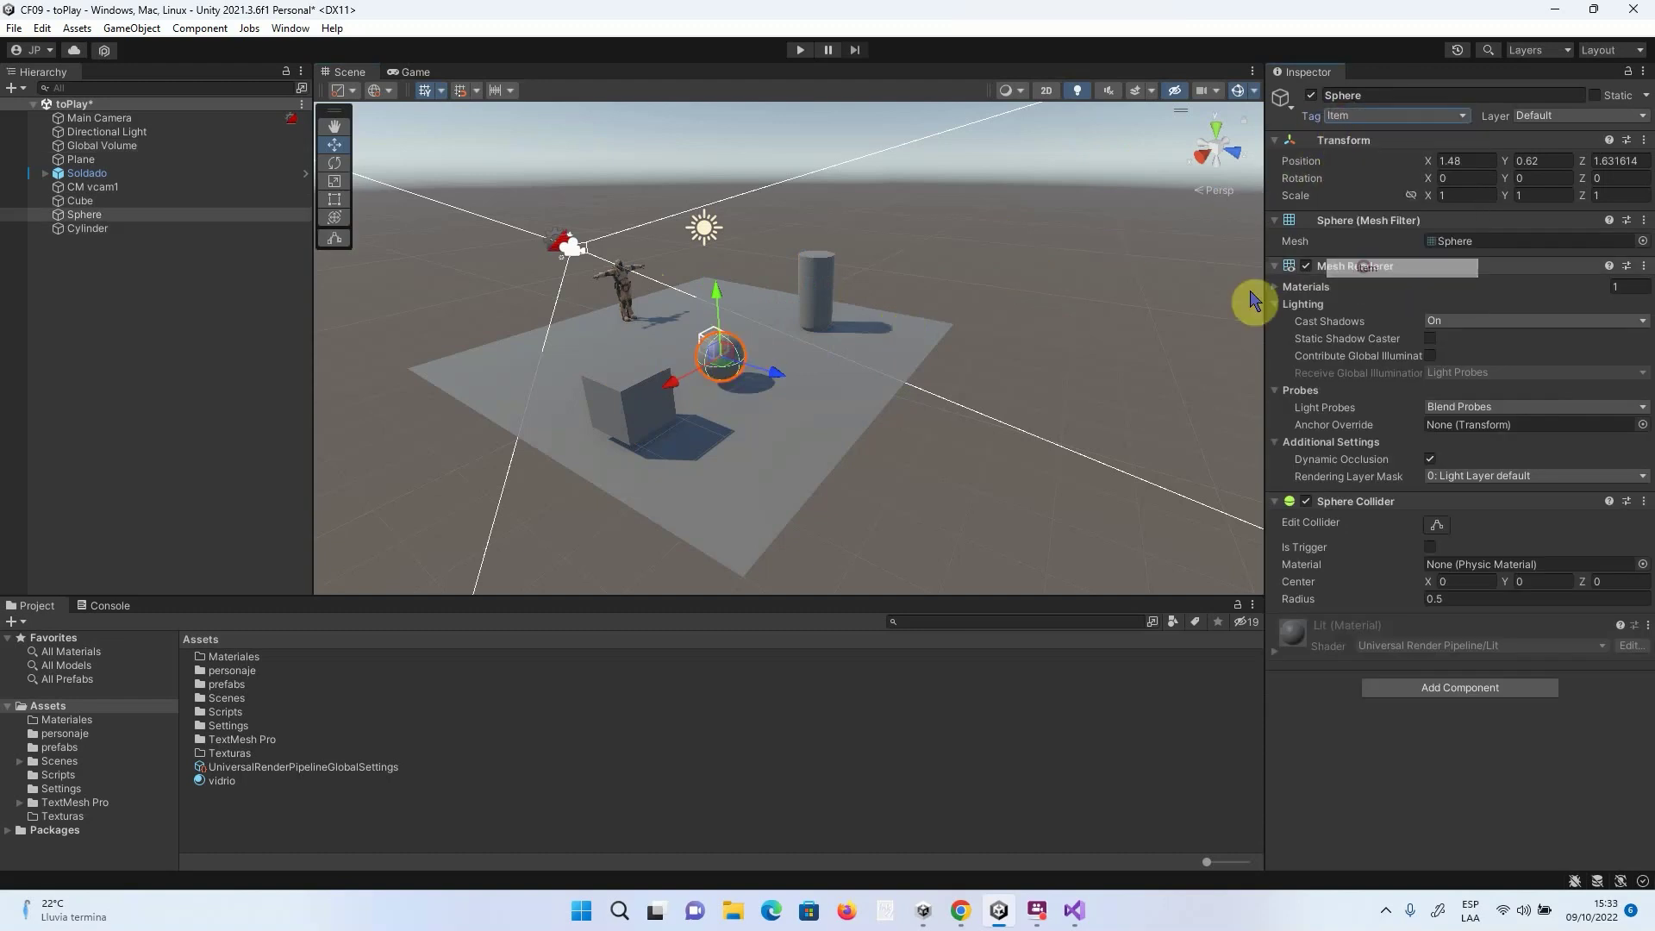
# Assign the Item tag to the cube and save the scene.
pyautogui.click(648, 396)
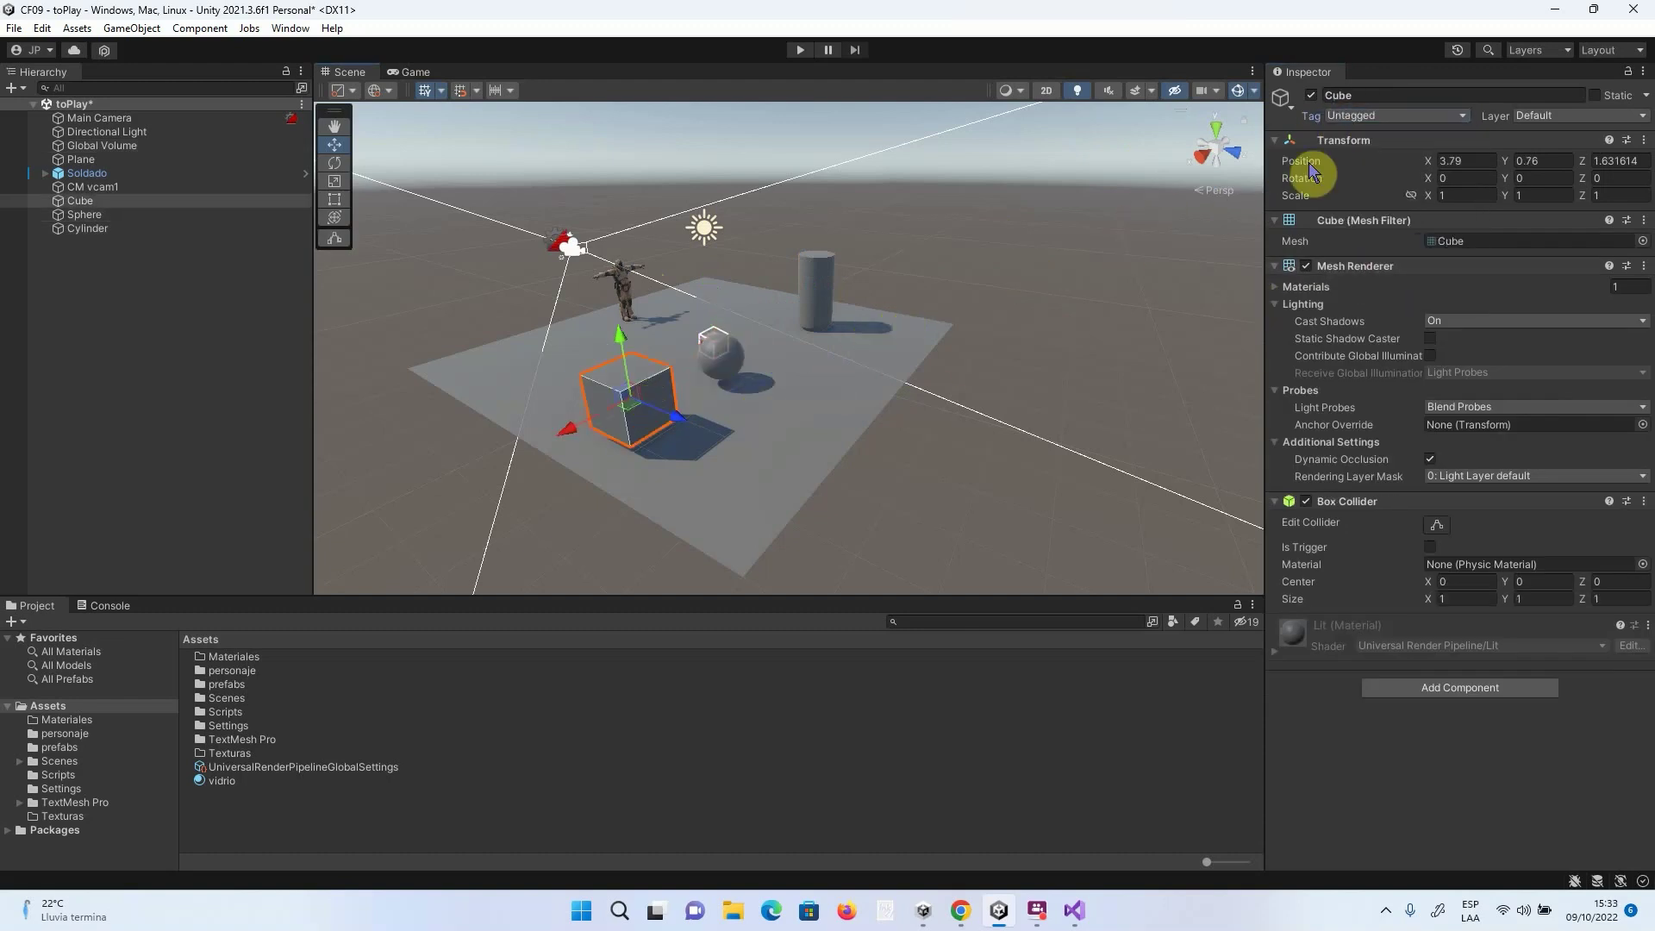
pyautogui.click(1356, 121)
pyautogui.click(1368, 269)
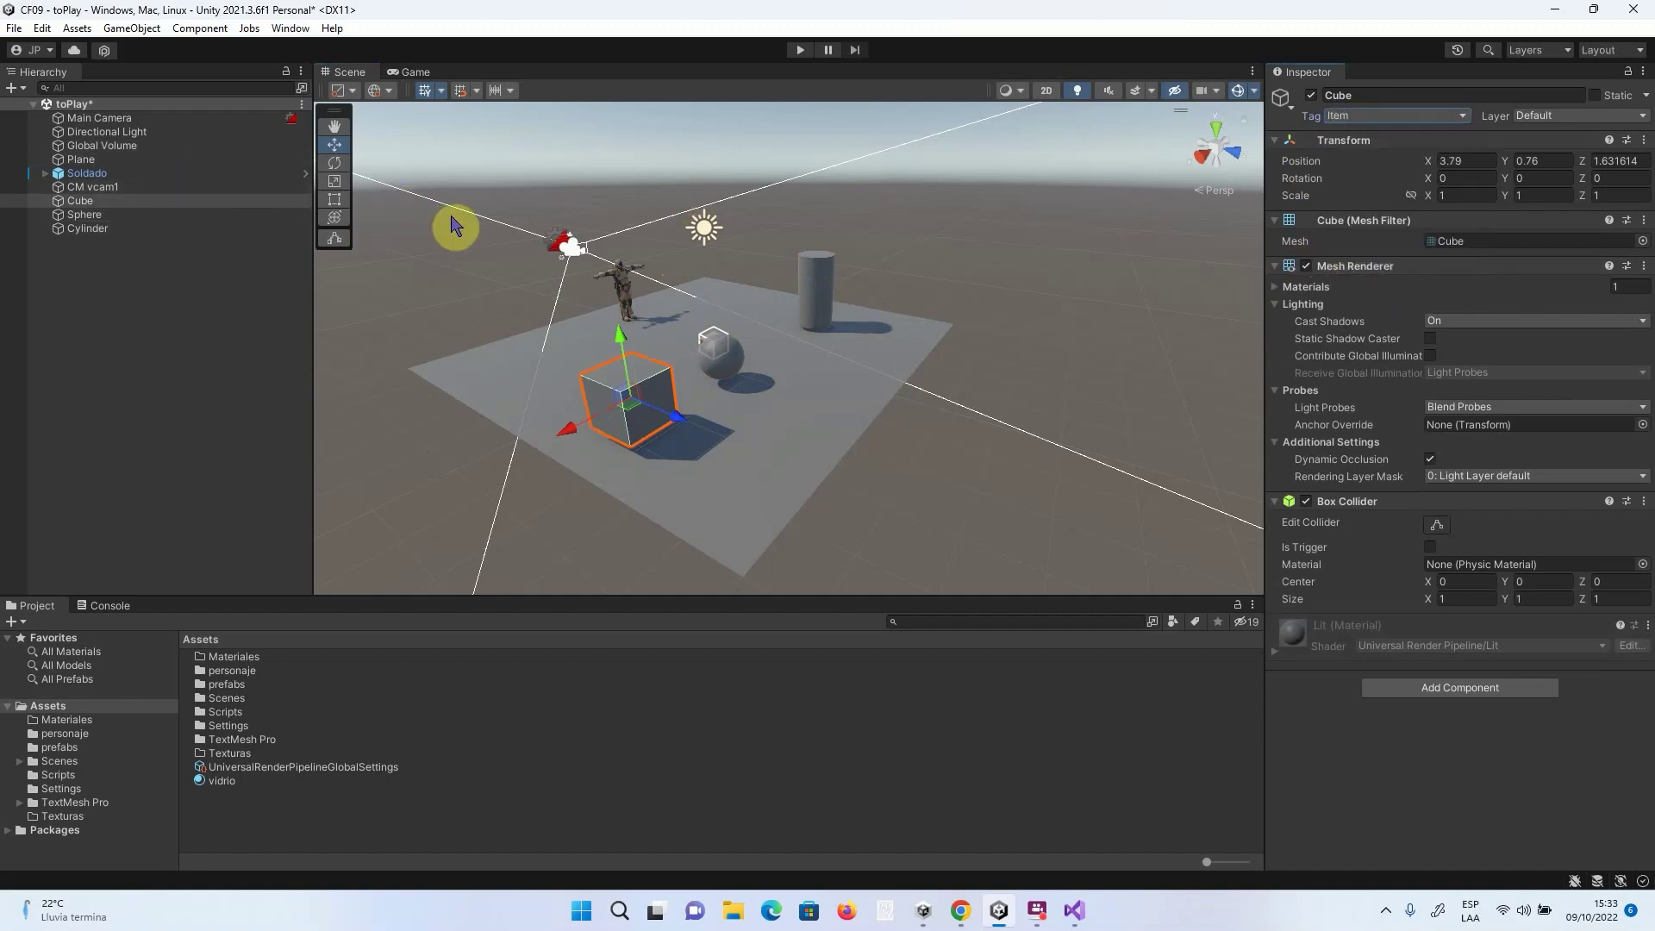
pyautogui.click(15, 29)
pyautogui.click(64, 116)
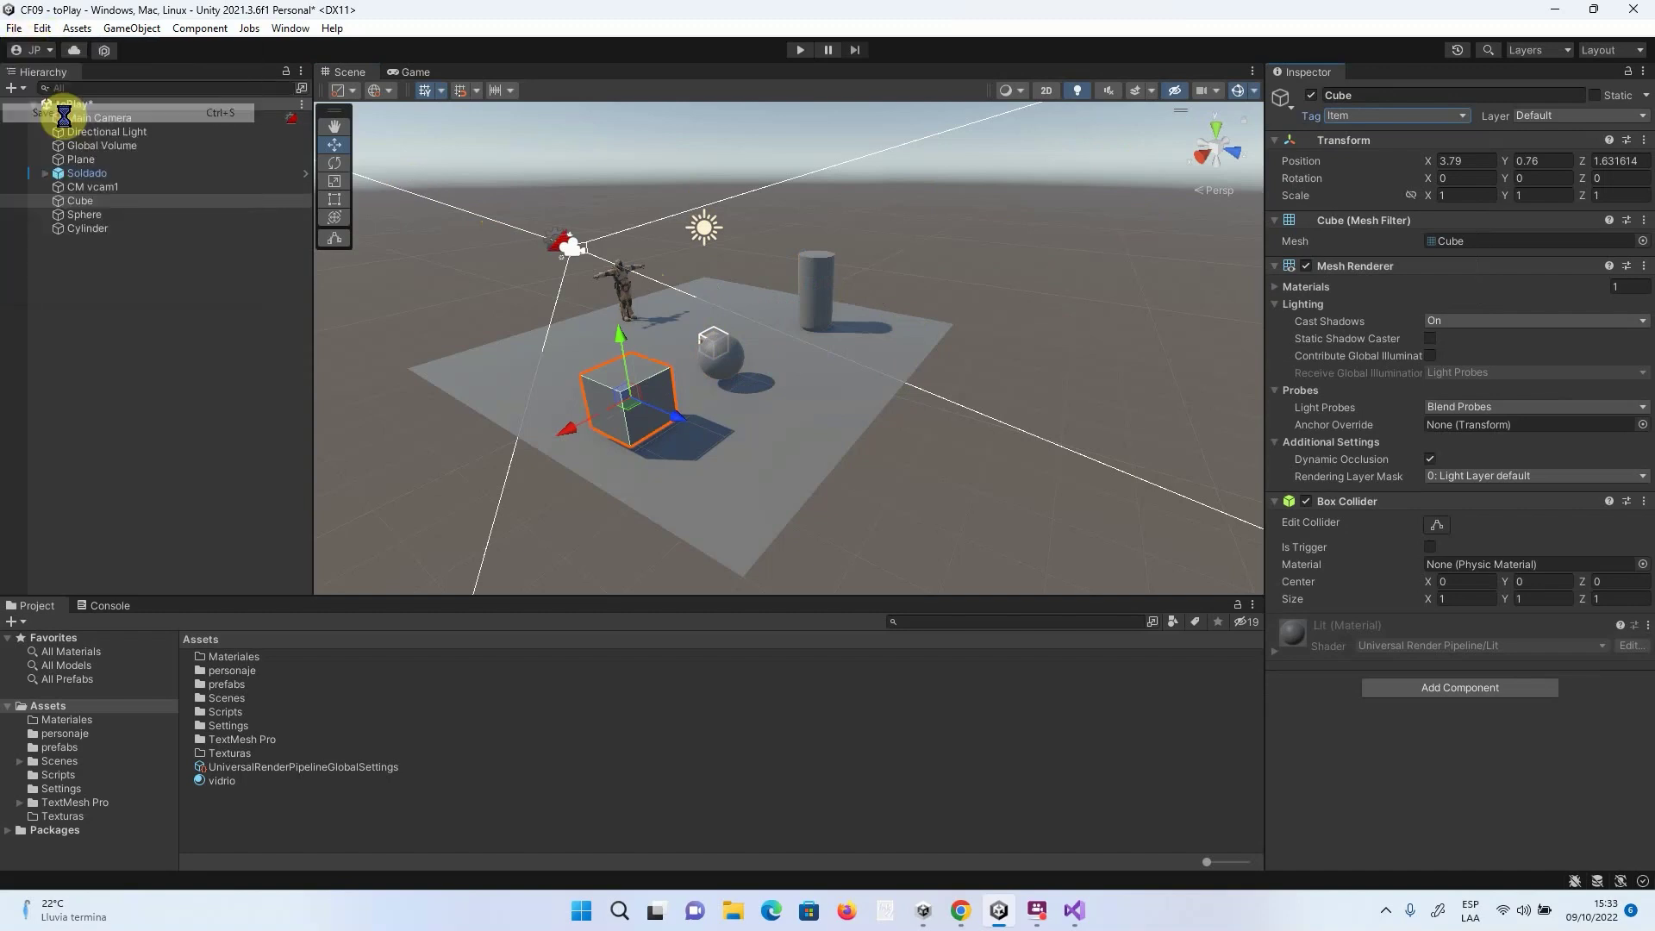
# Switch to Visual Studio and add a Debug.Log call inside the item tag check in Recolector.cs.
pyautogui.click(1078, 914)
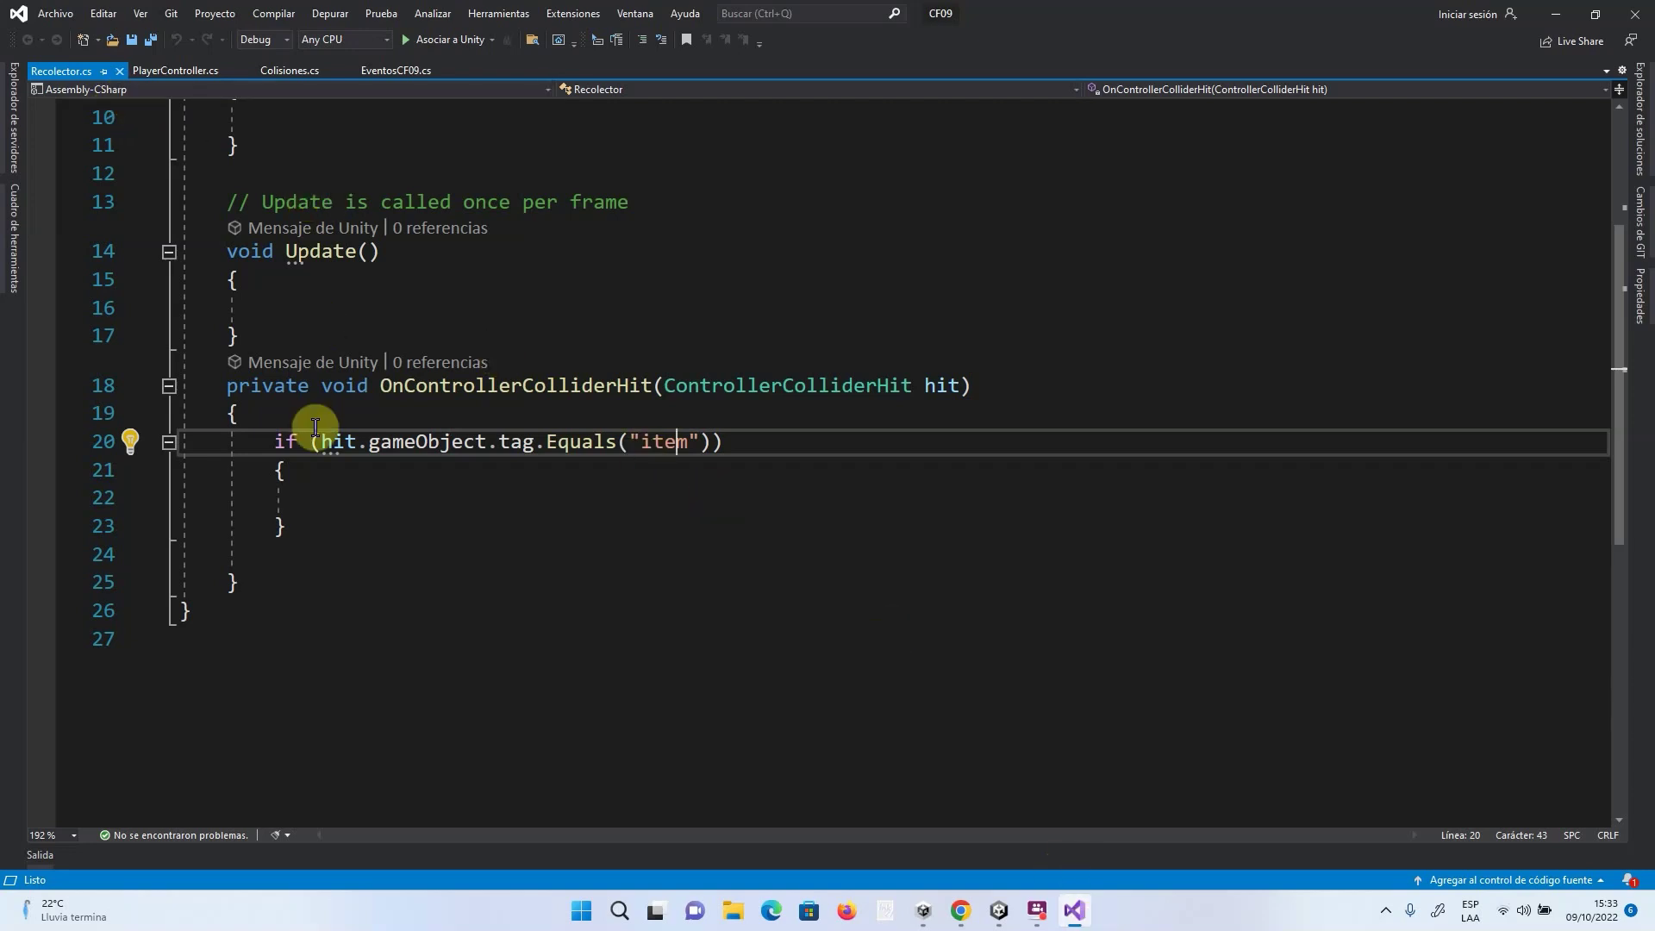
pyautogui.click(312, 495)
pyautogui.press('Tab')
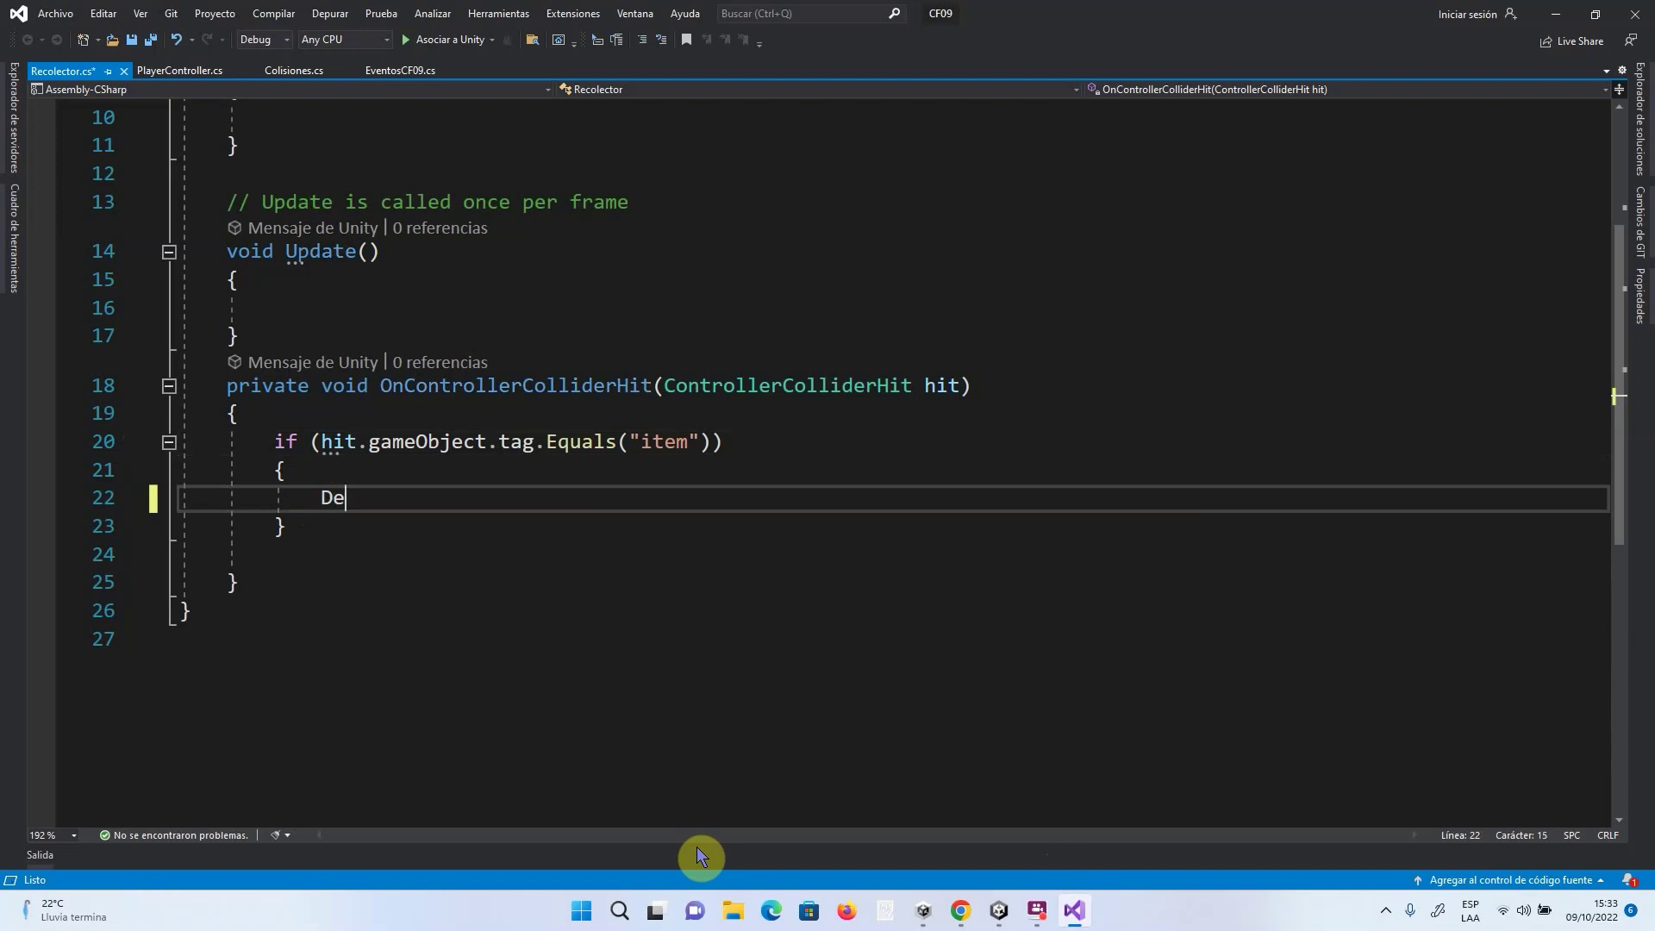
pyautogui.write('bug')
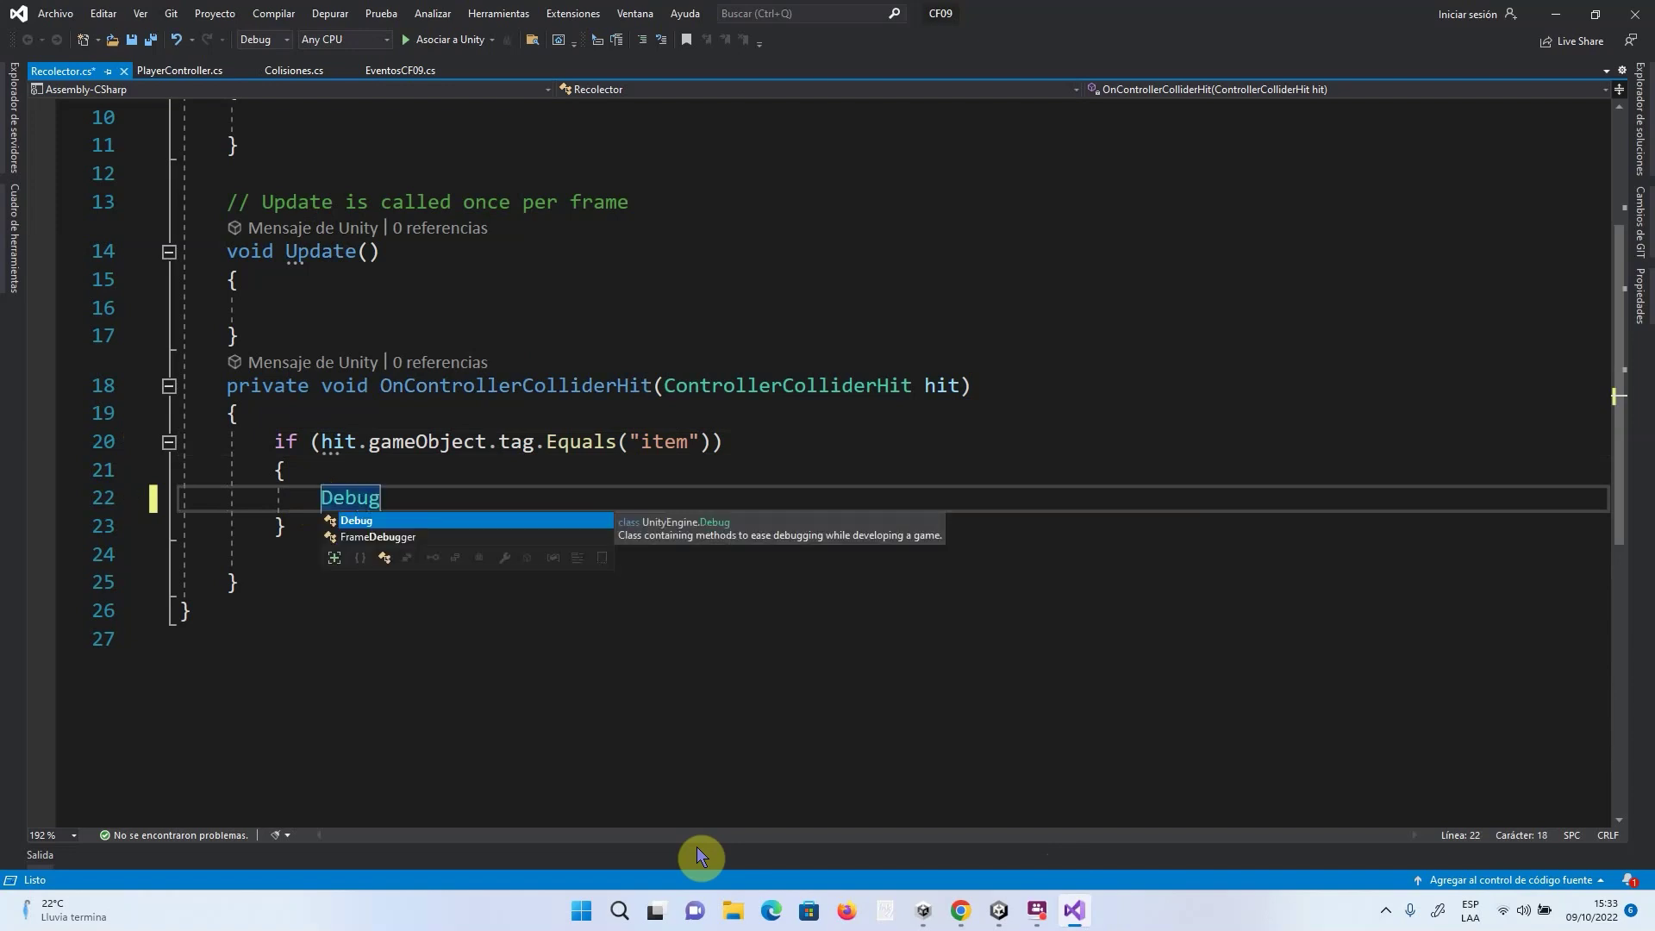
pyautogui.write('.Lo')
pyautogui.press('Tab')
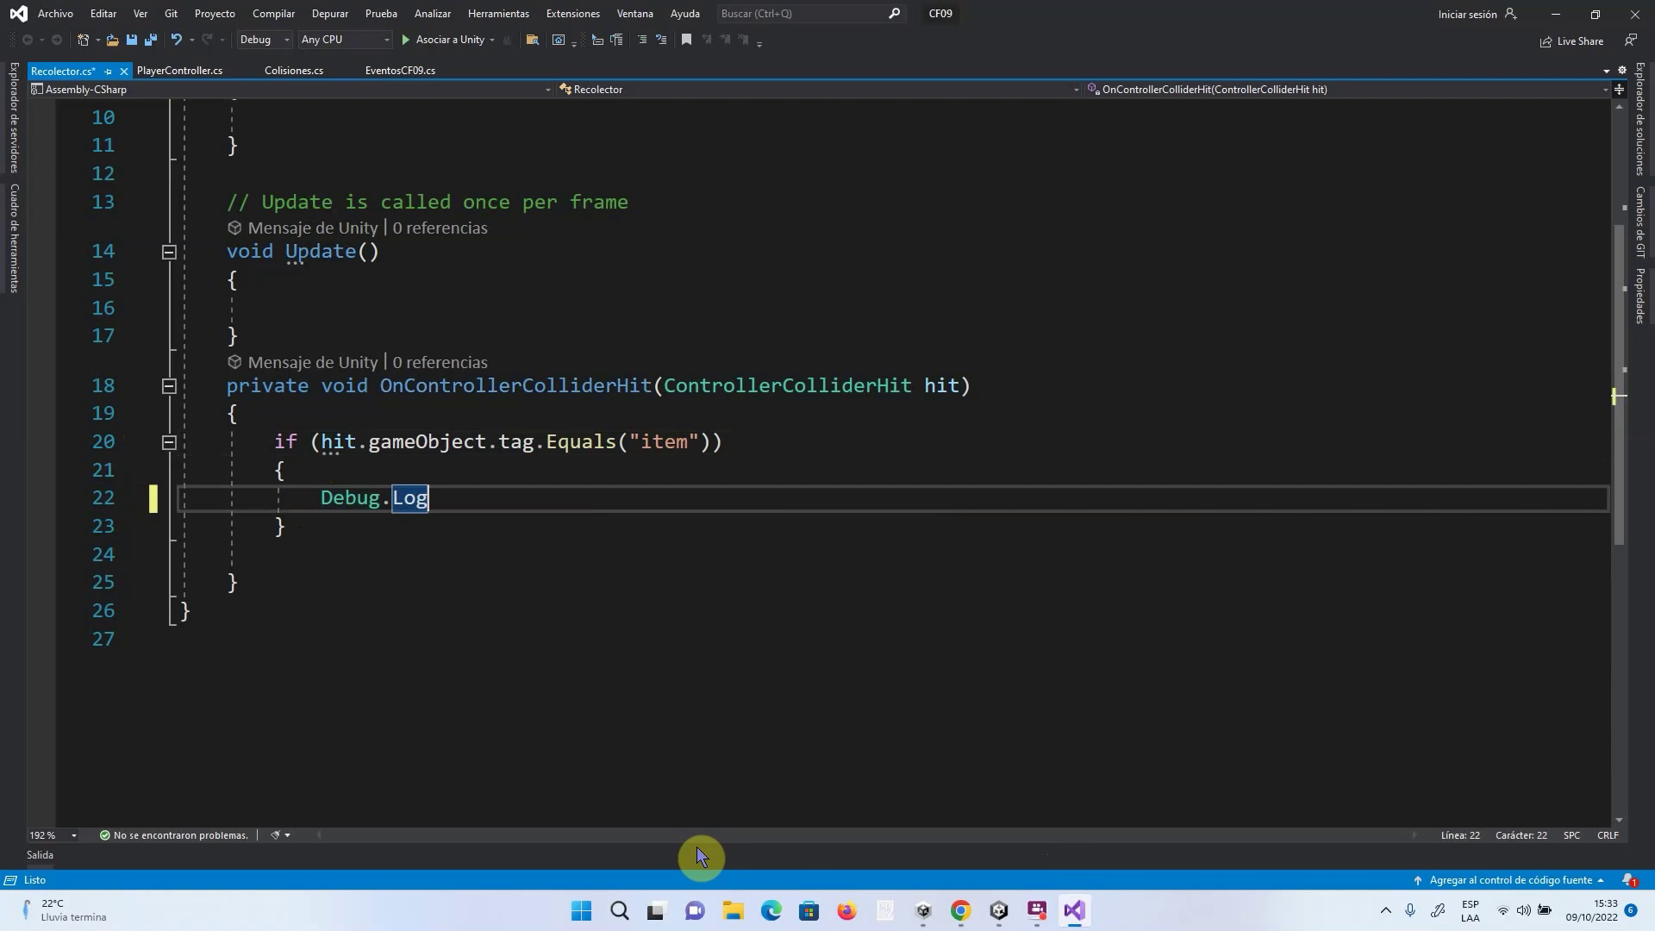
# Give the log call a string.Format argument with the message "He tocado {0}".
pyautogui.write('(strin')
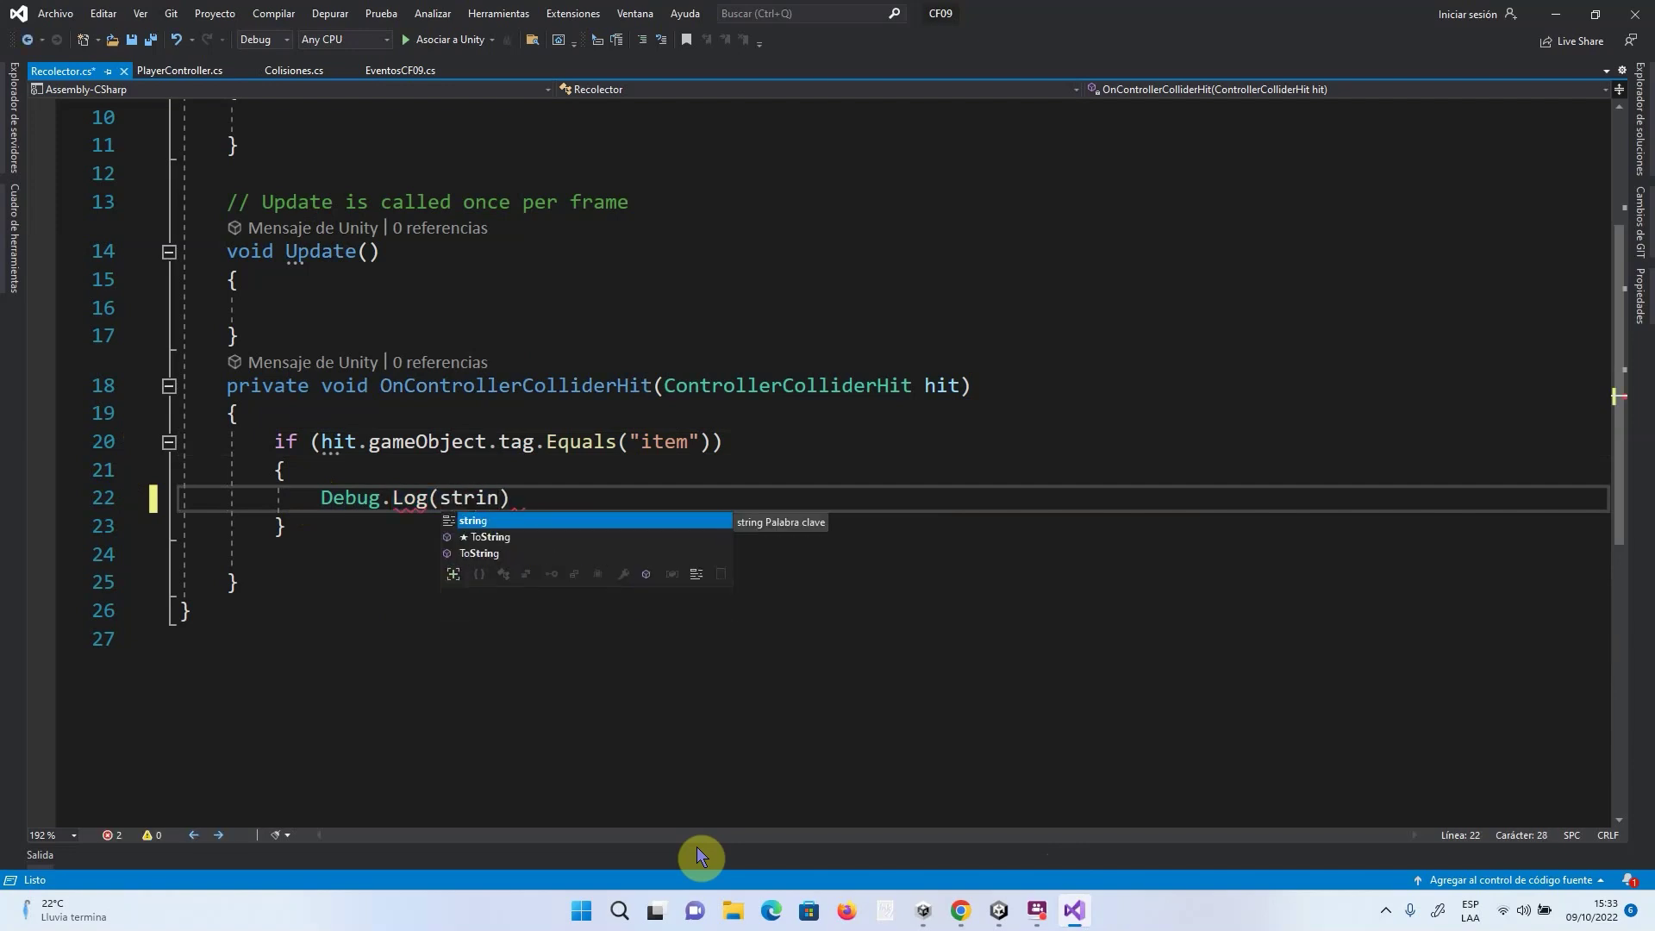
pyautogui.write('g.for')
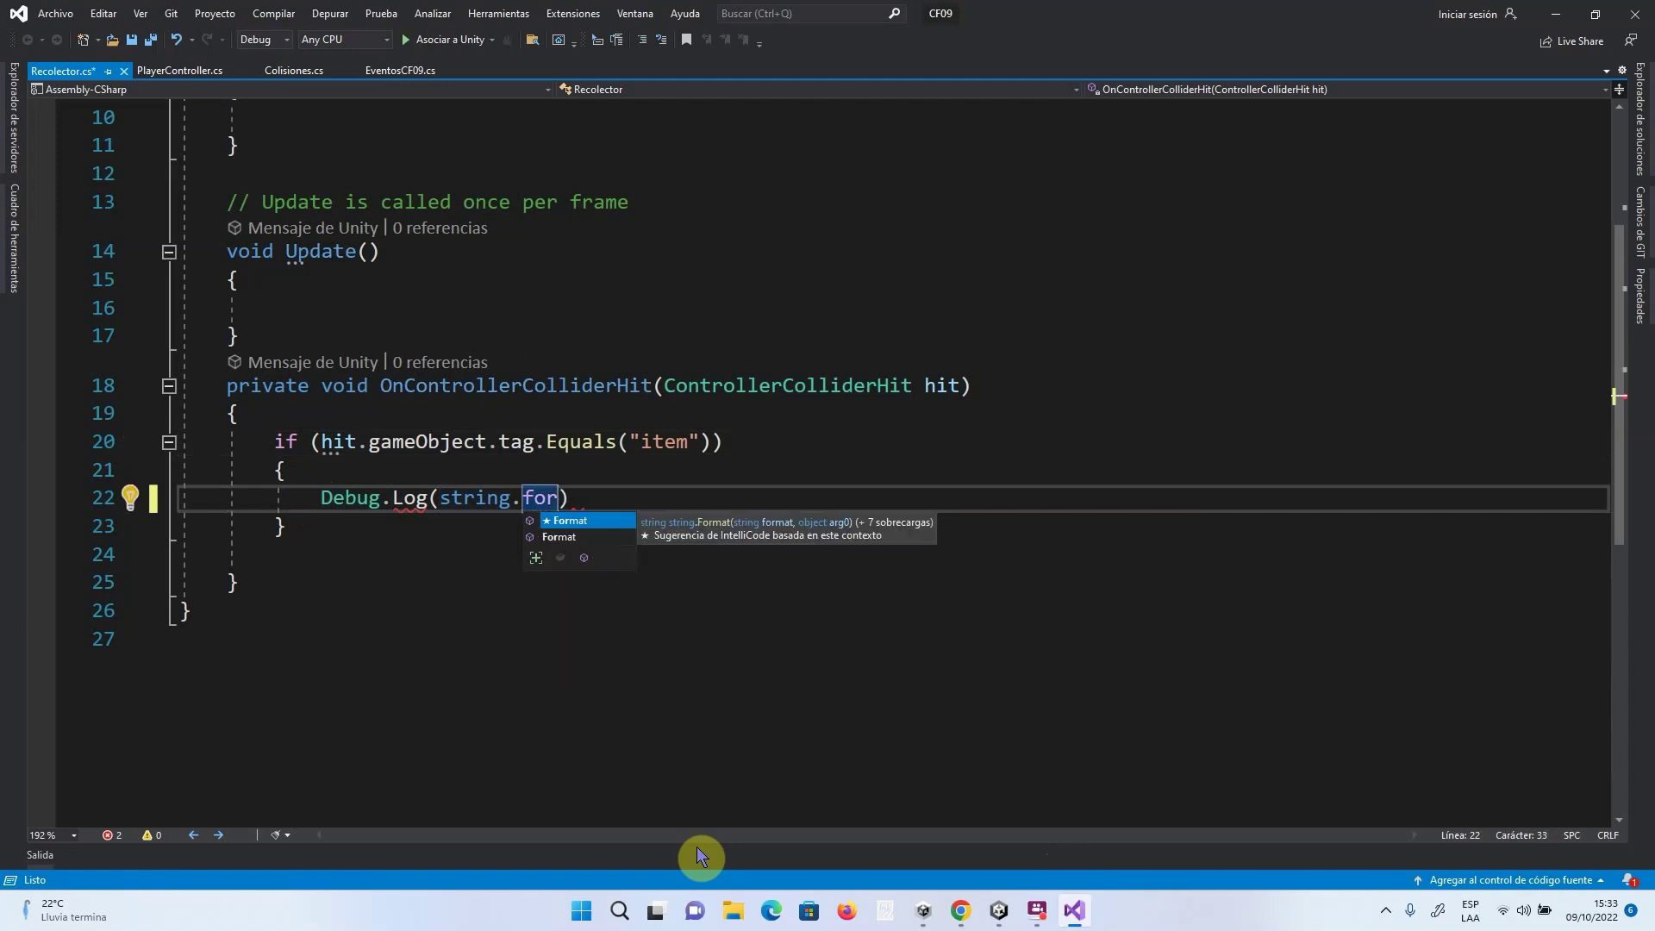
pyautogui.press('Tab')
pyautogui.write('(')
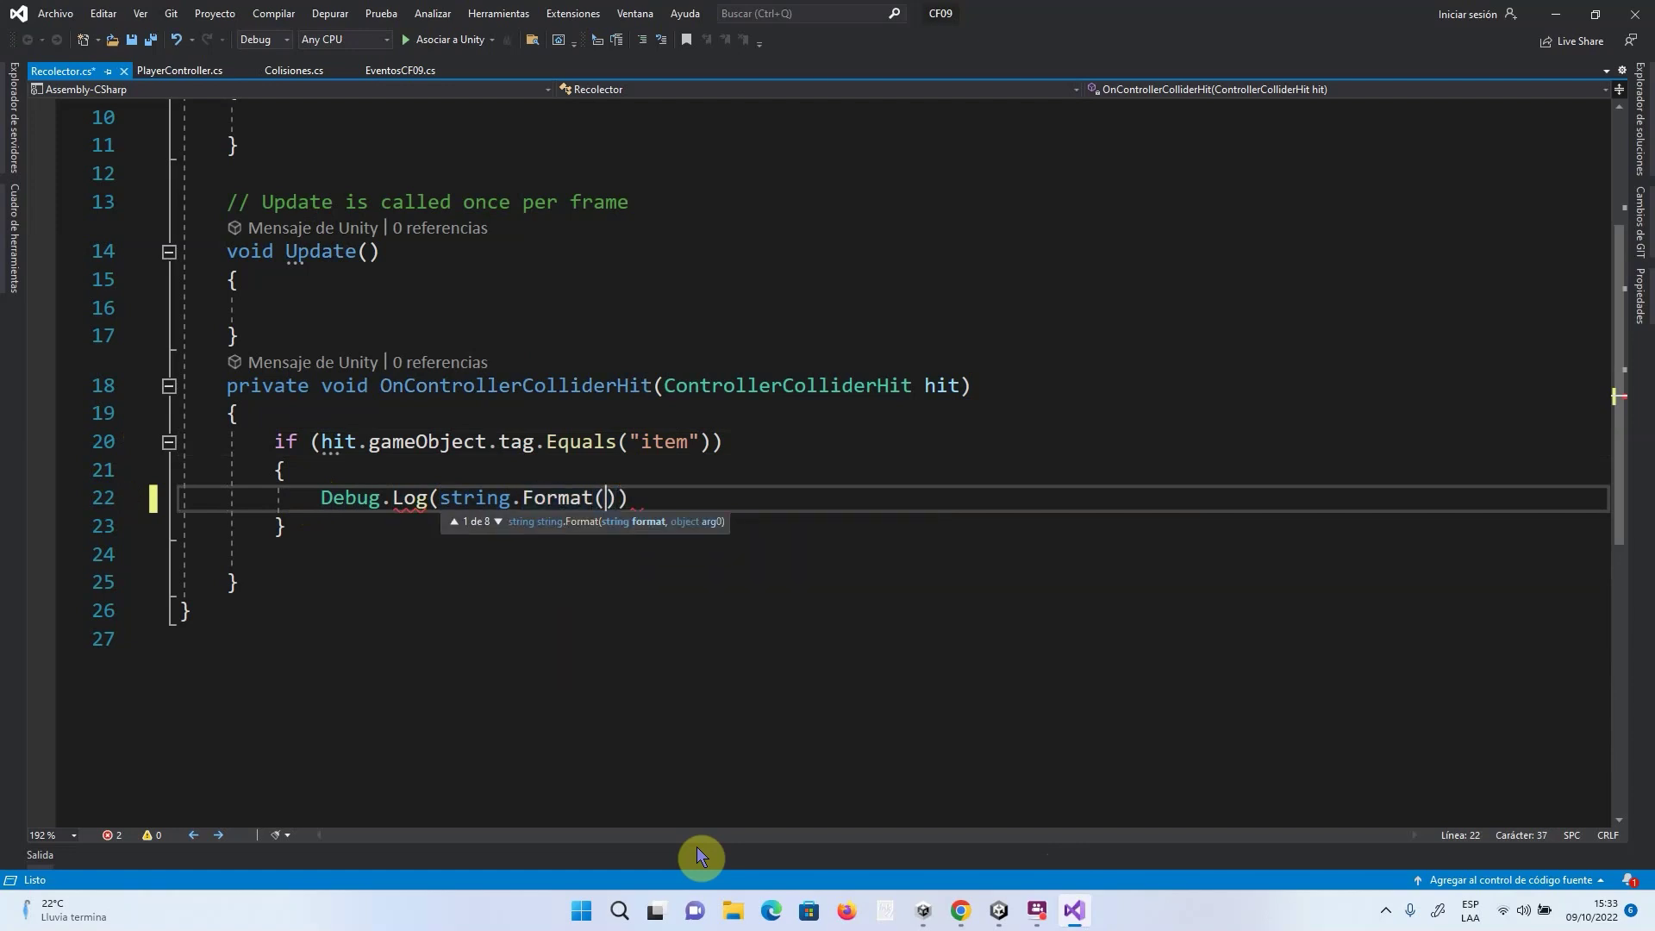
pyautogui.write('"')
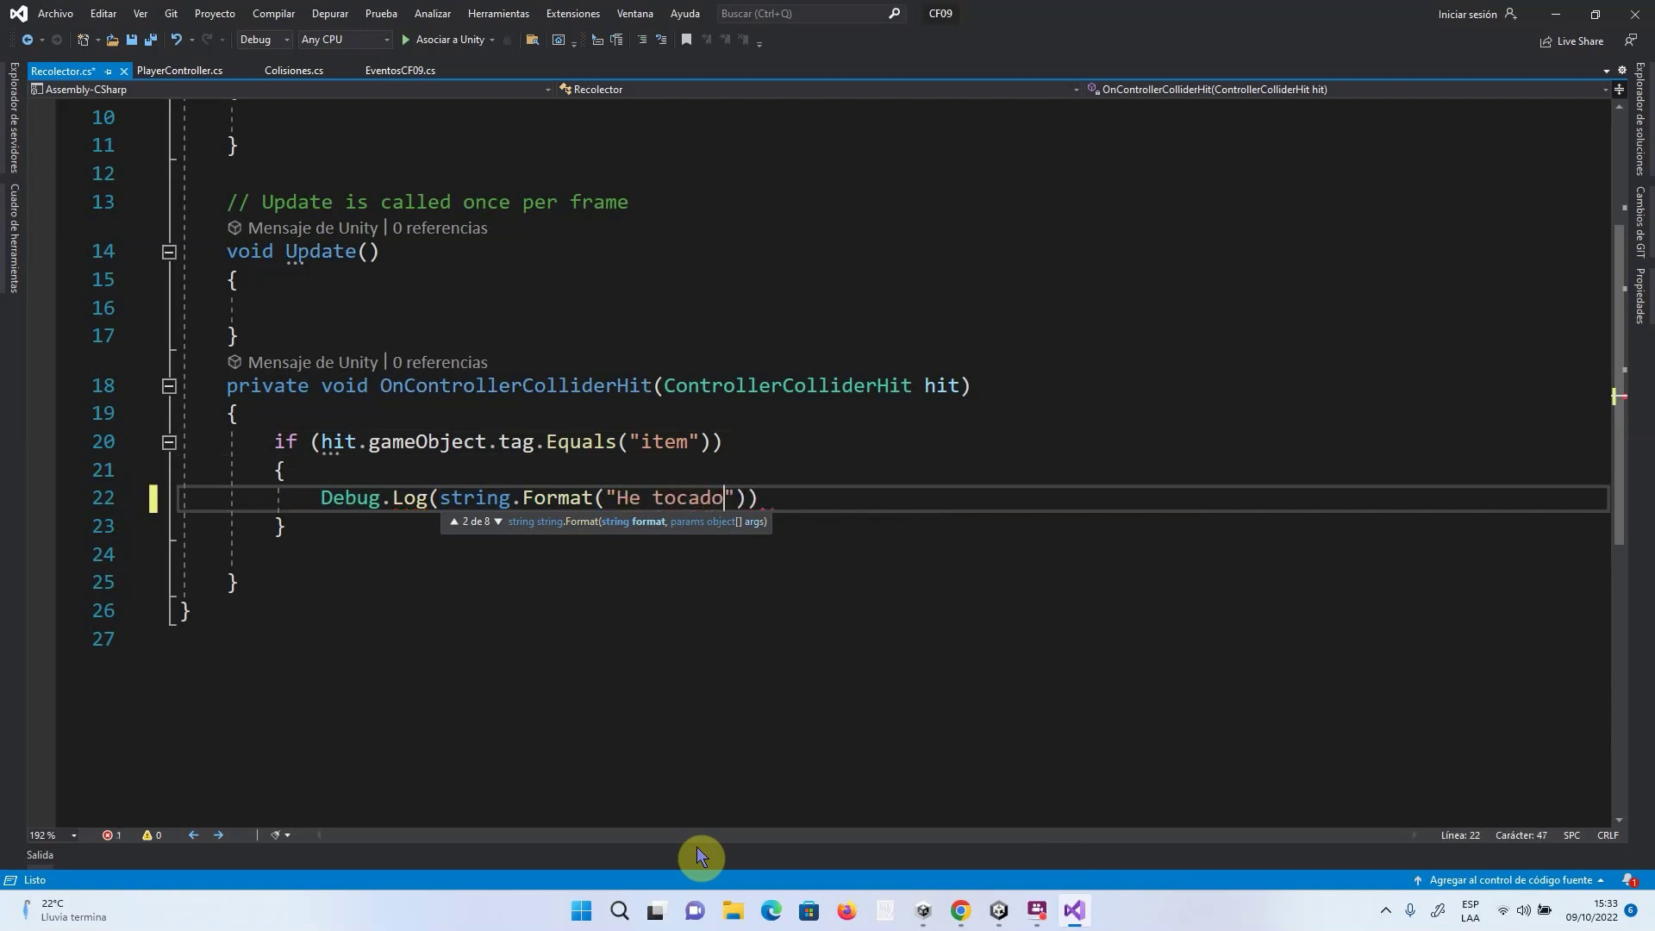
pyautogui.write('He tocado {}')
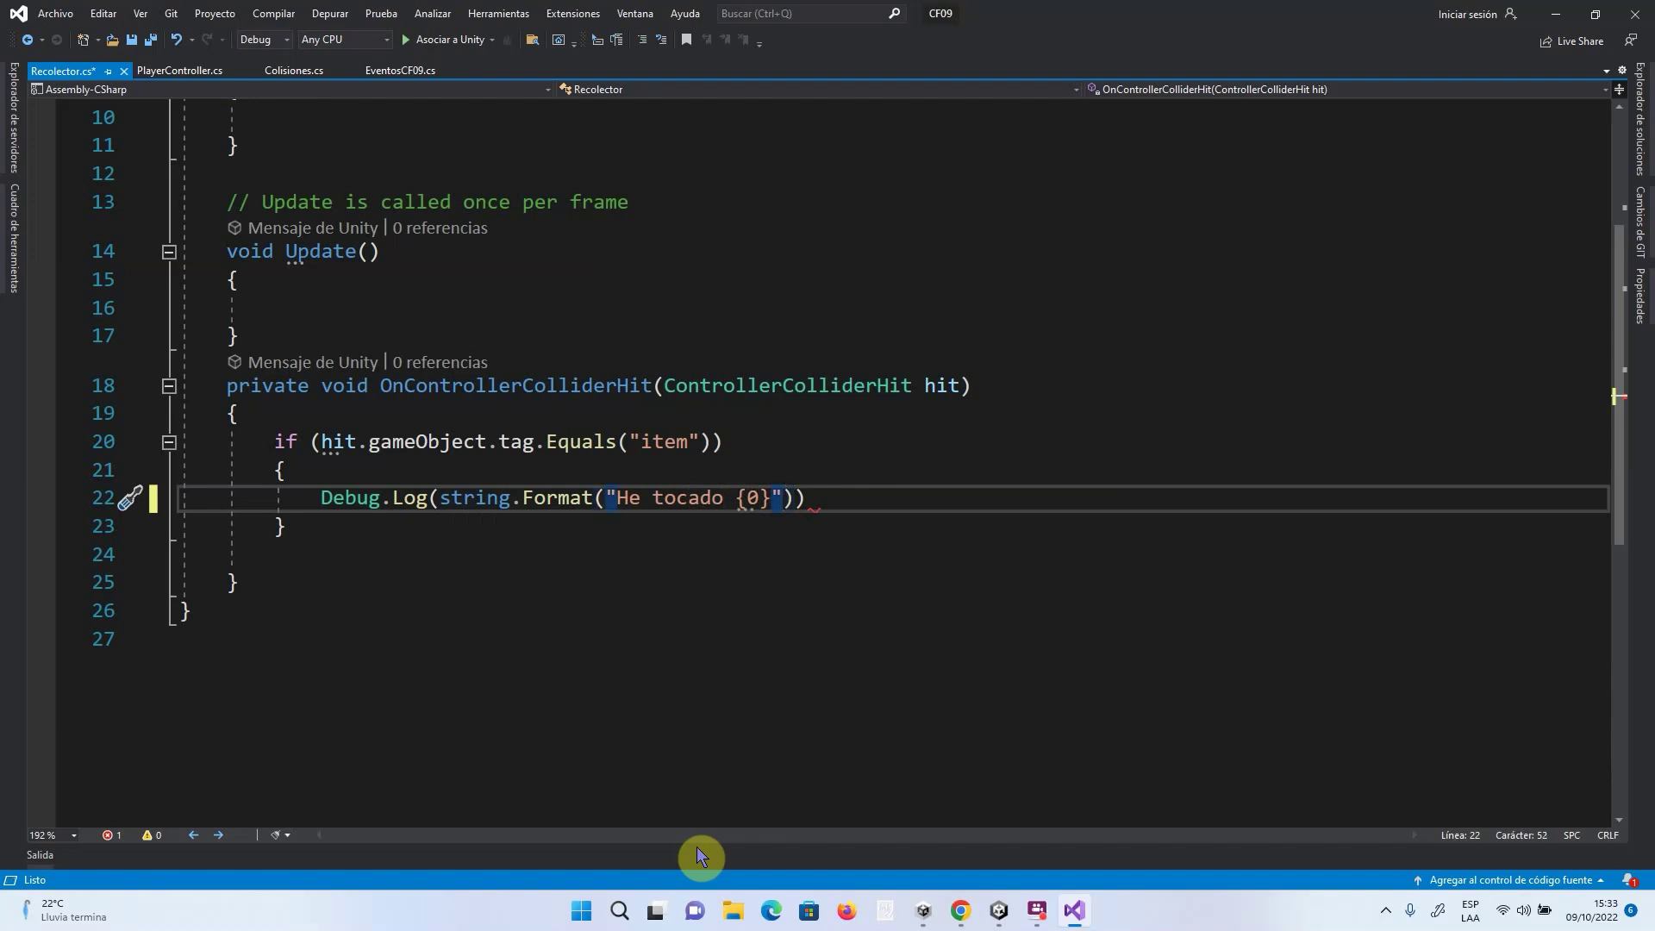
# Pass hit.gameObject.name as the format argument, finish the log statement and save the script.
pyautogui.write(',hit.g')
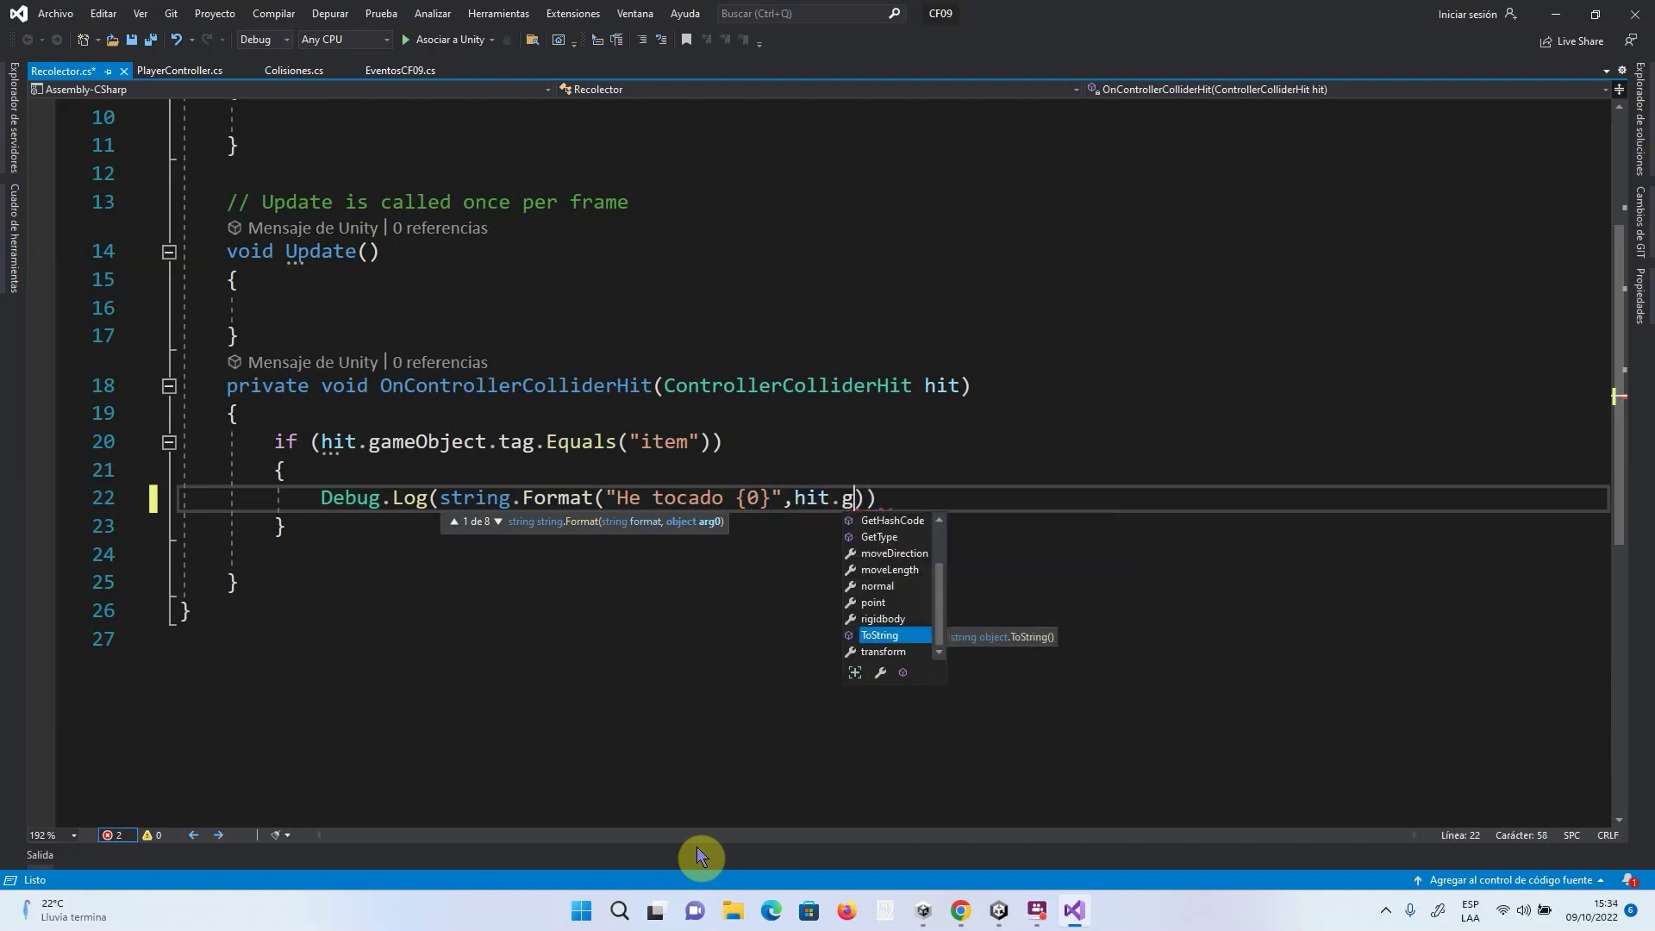
pyautogui.write('a')
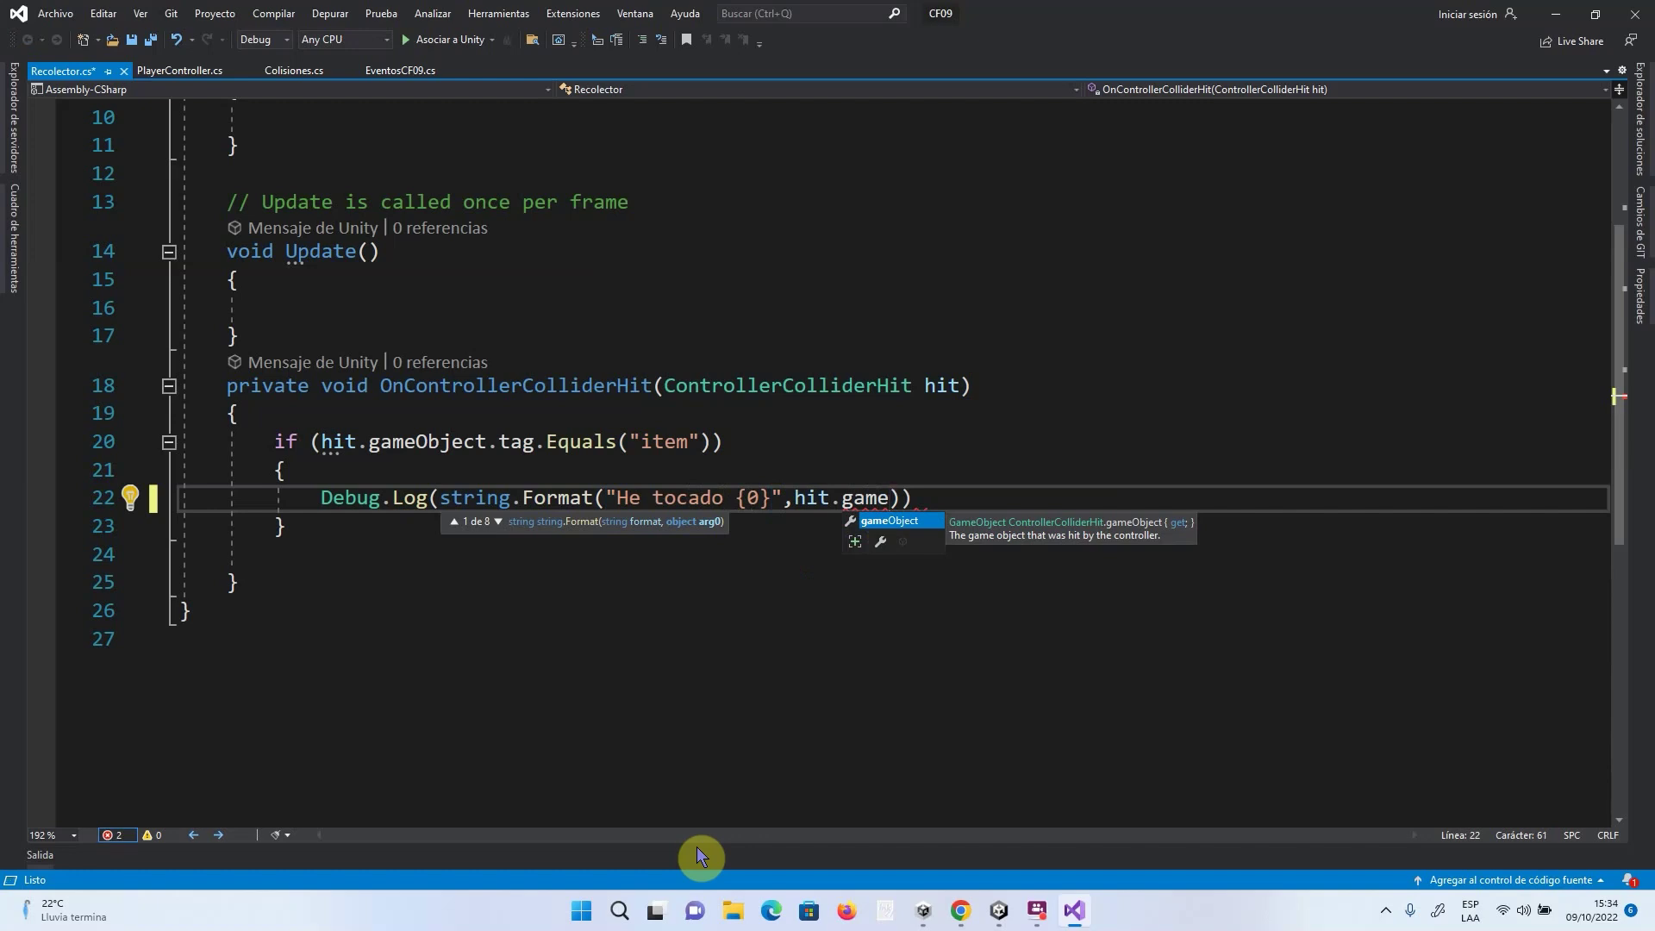
pyautogui.write('me')
pyautogui.press('Tab')
pyautogui.write('.name')
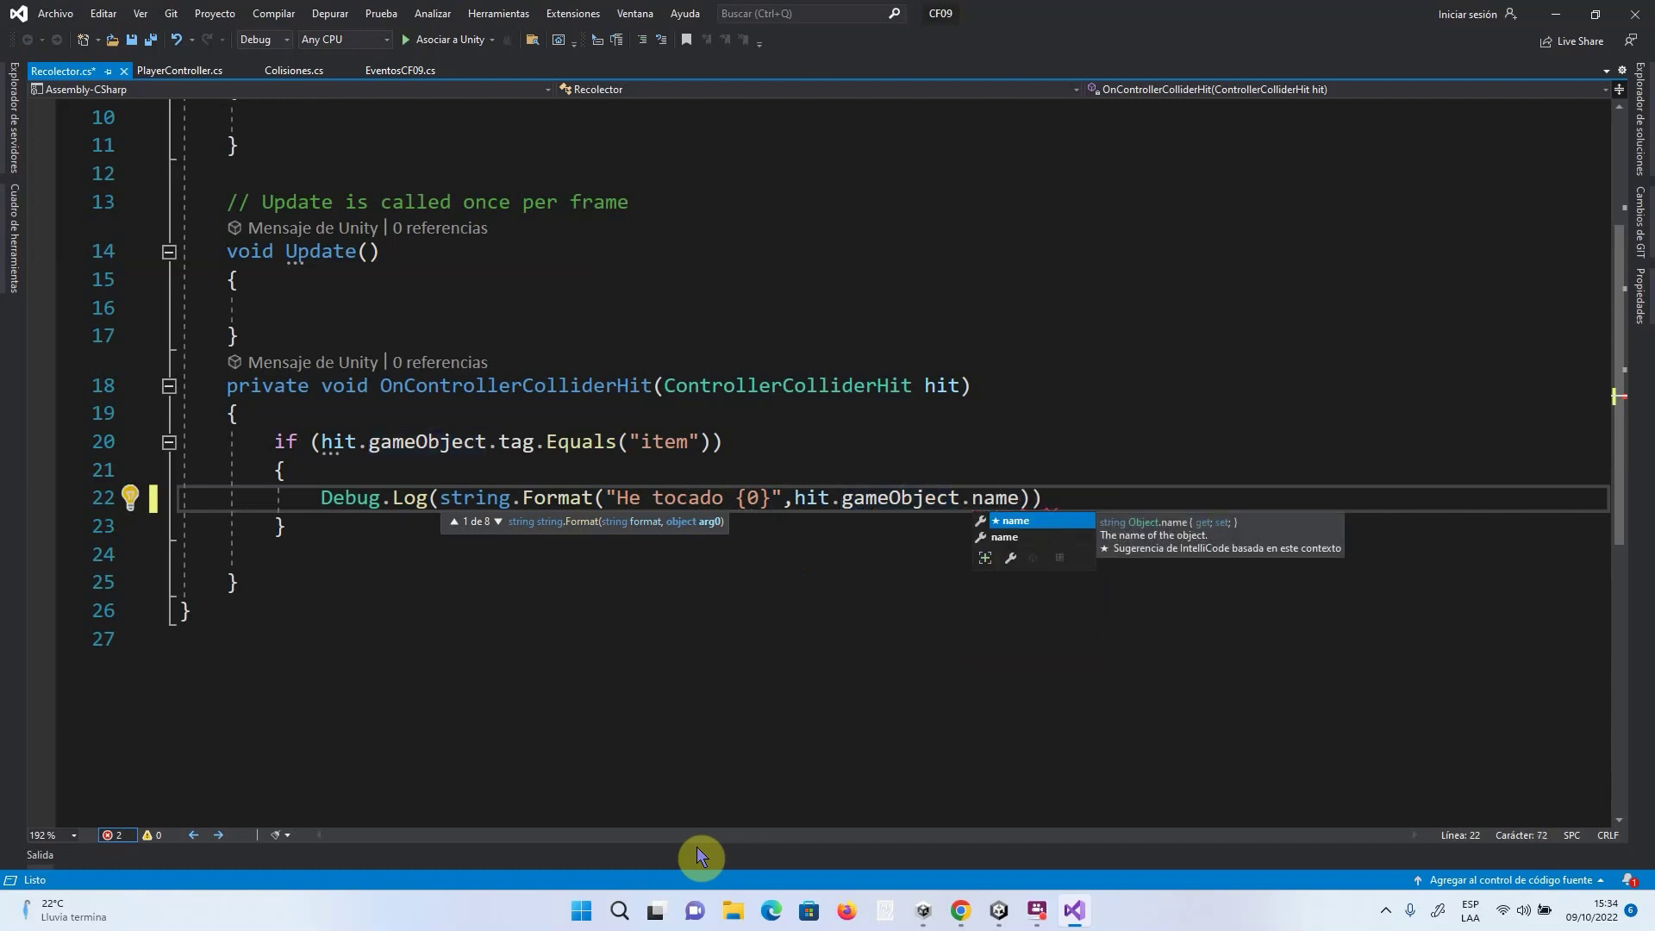
pyautogui.write('))')
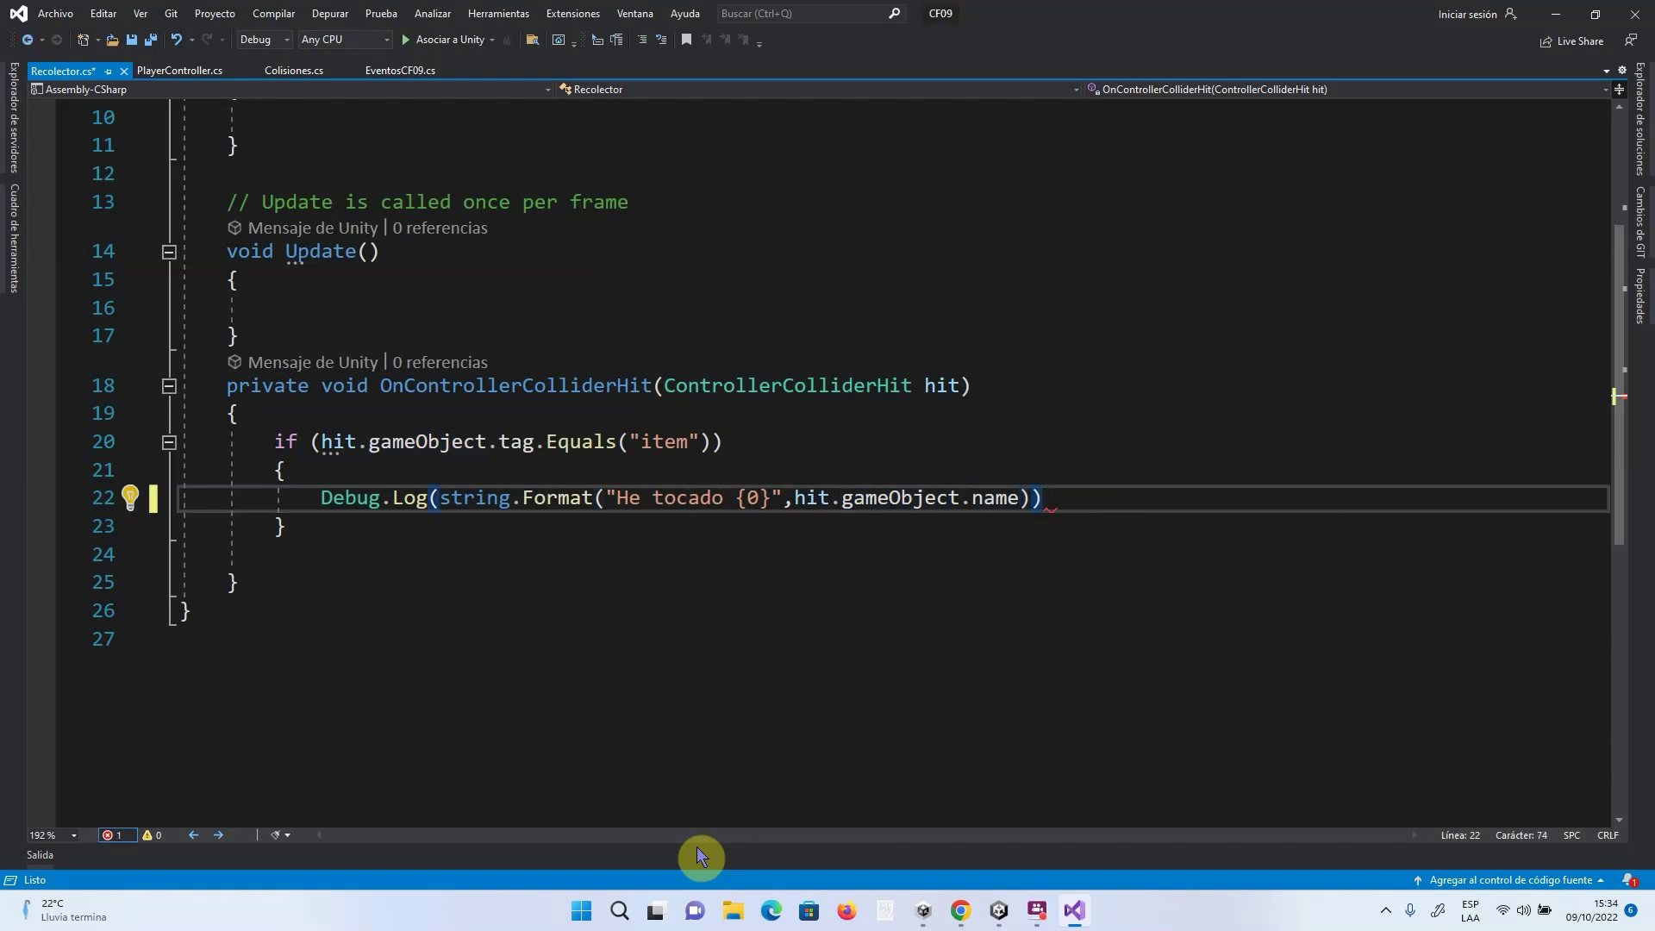
pyautogui.write(';')
pyautogui.press('Down')
pyautogui.press('Down')
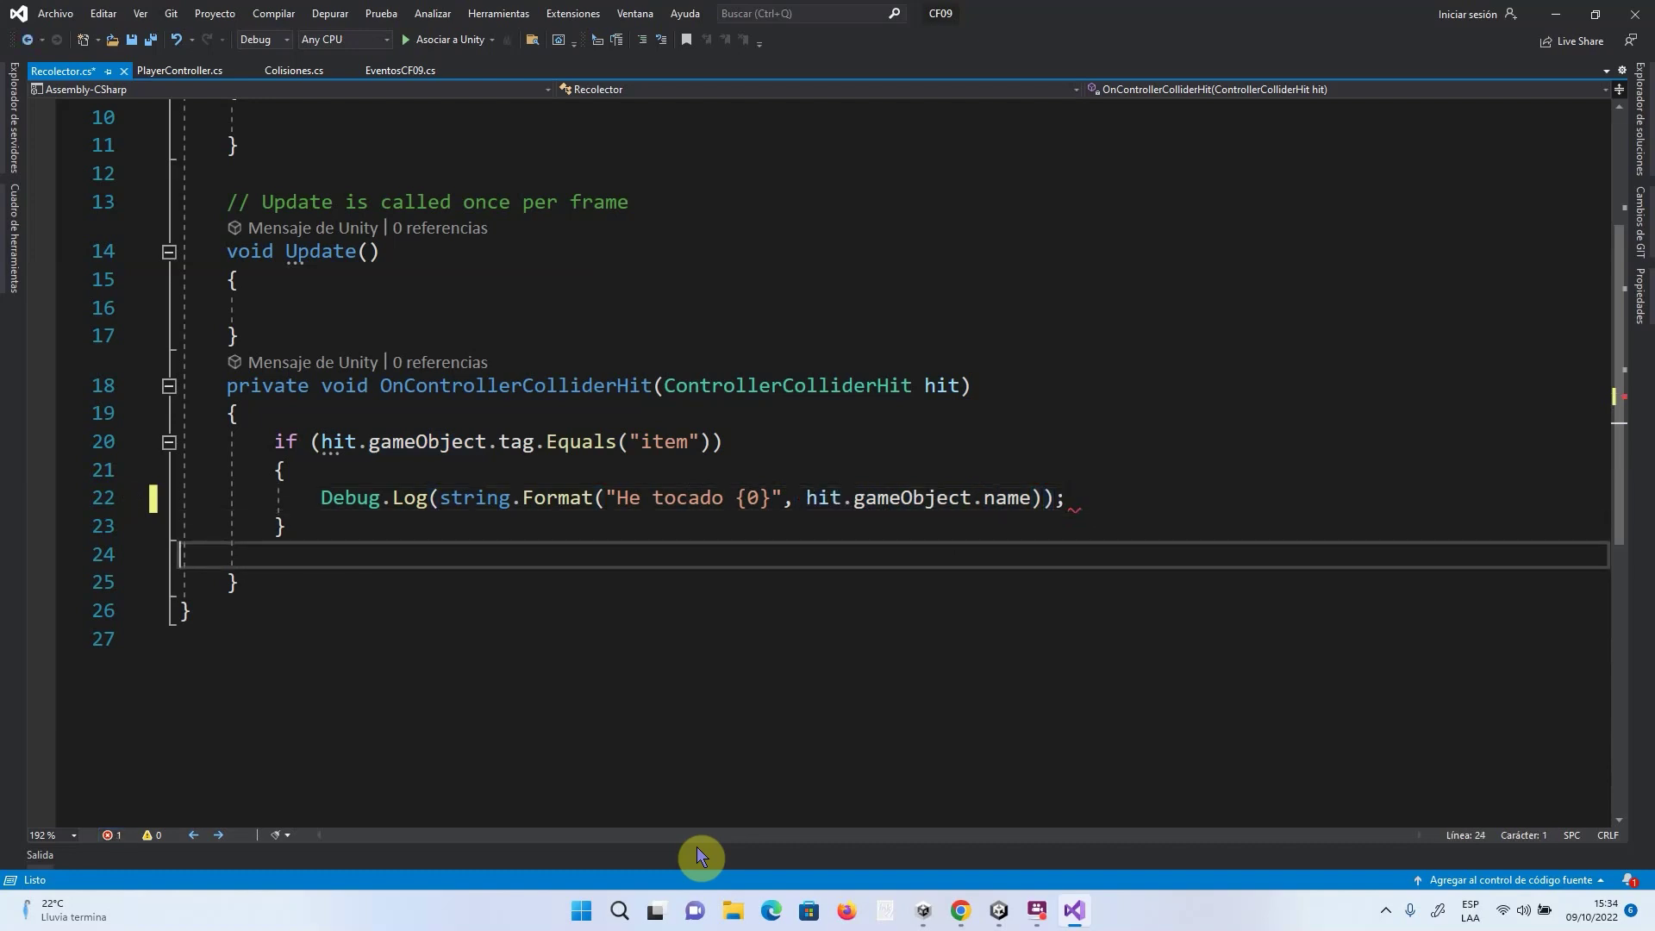
pyautogui.press('Up')
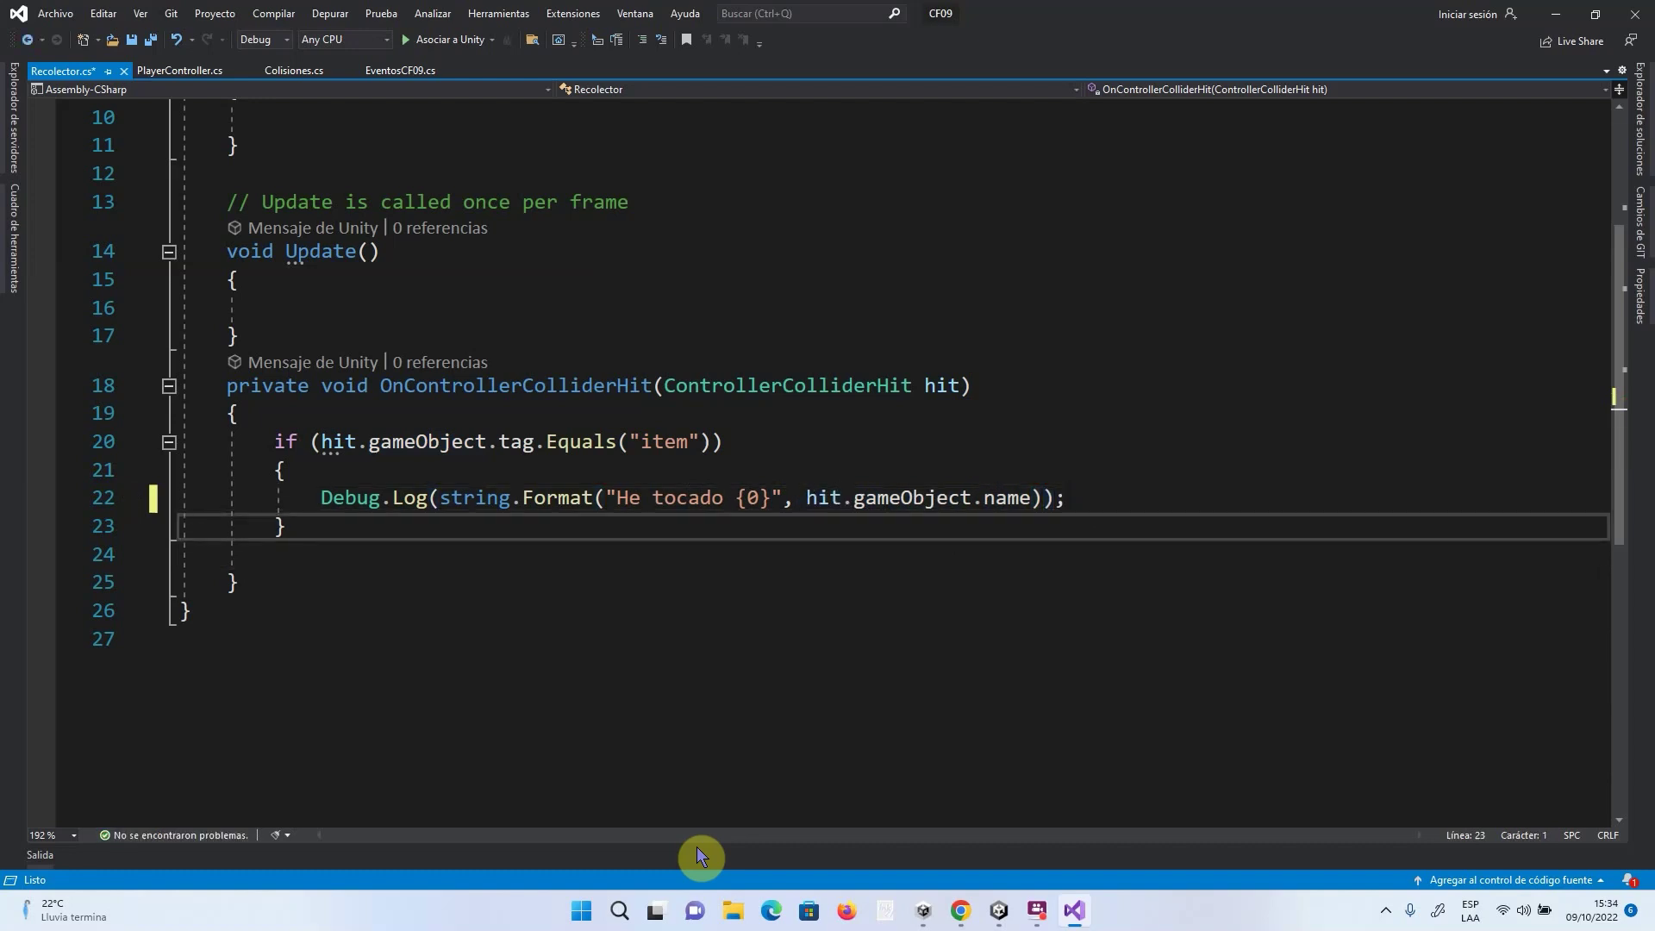
pyautogui.hotkey('ctrl', 's')
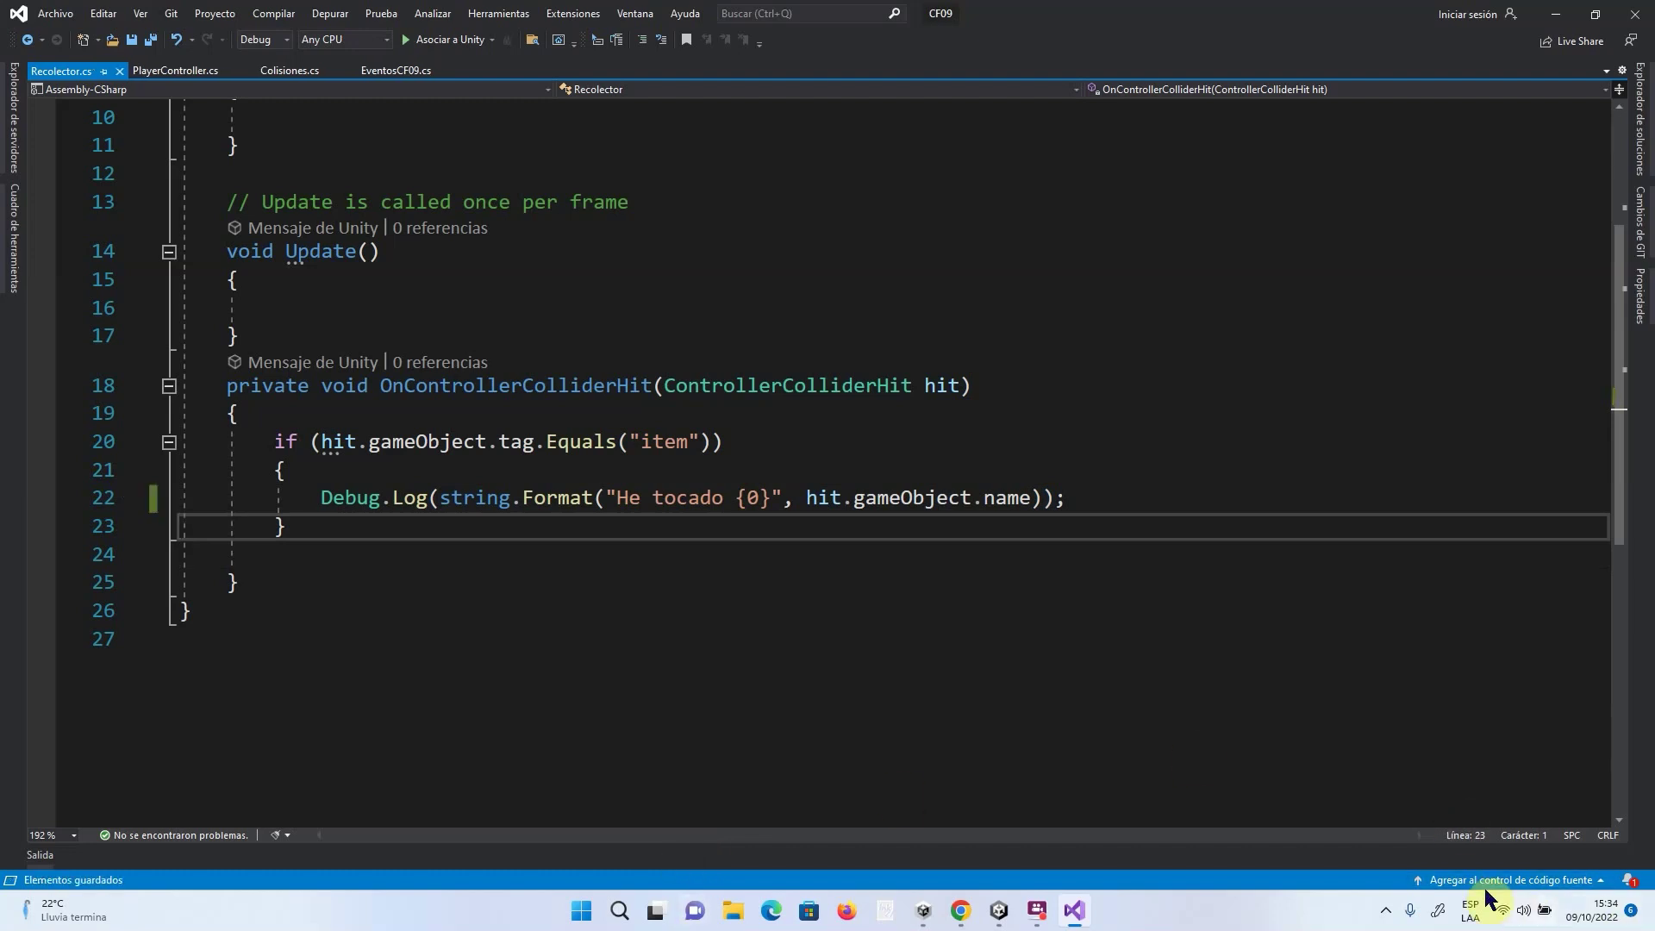
# Return to Unity and attach the Recolector script from the Scripts folder to the Soldado object.
pyautogui.click(1557, 16)
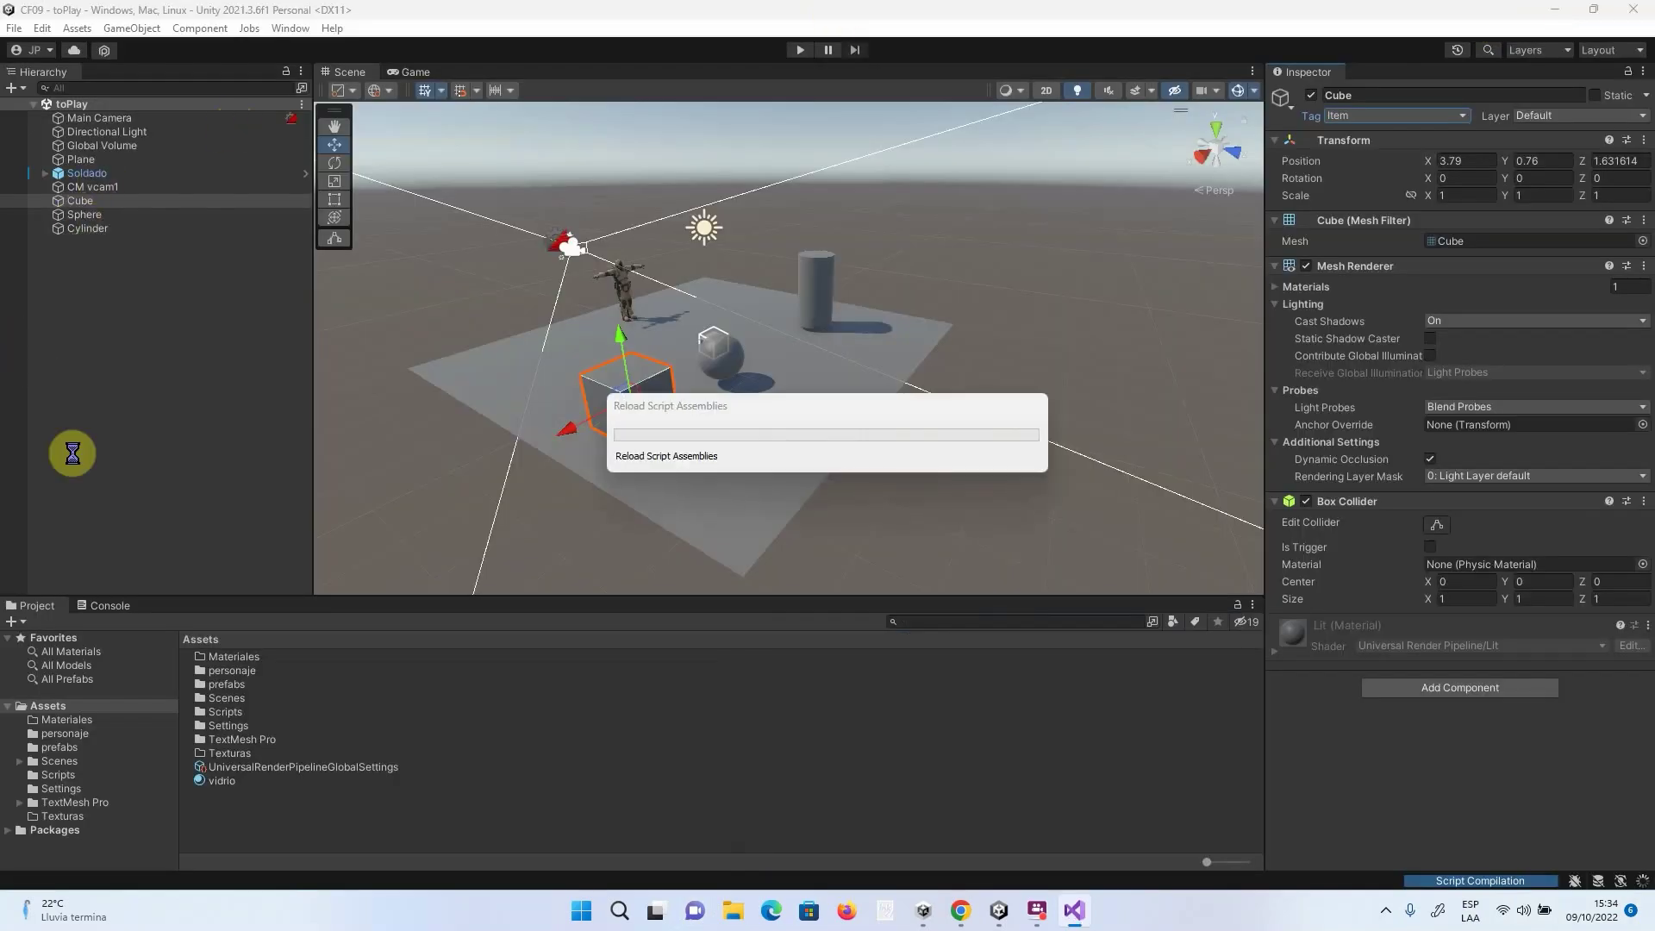
pyautogui.click(84, 175)
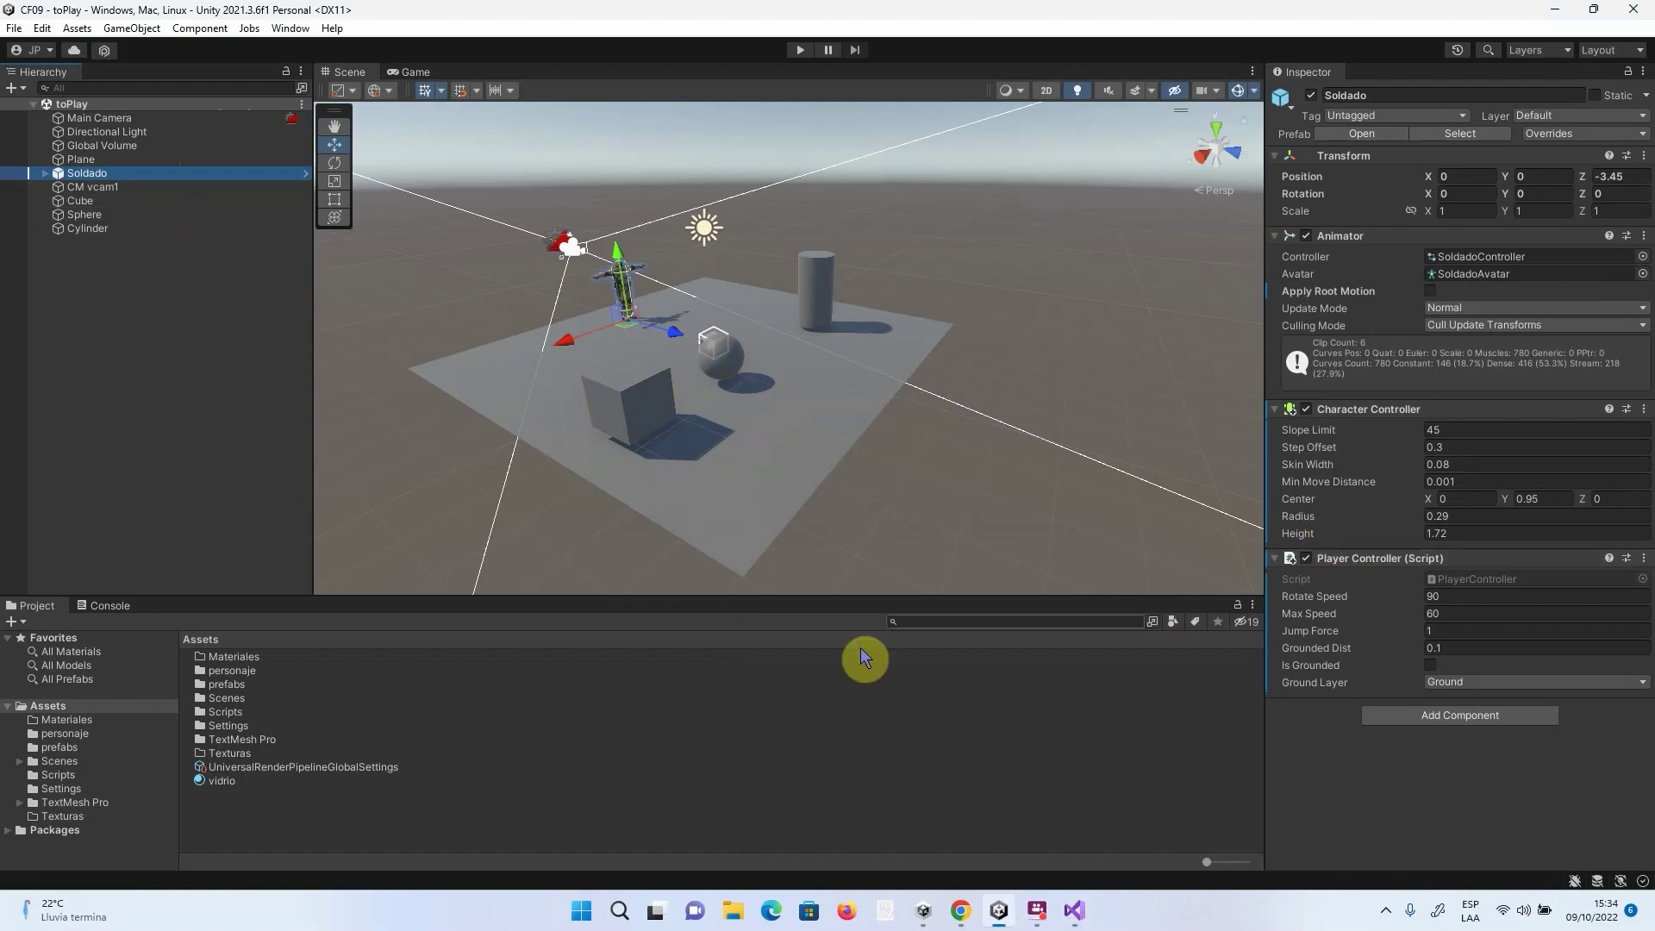
pyautogui.click(62, 775)
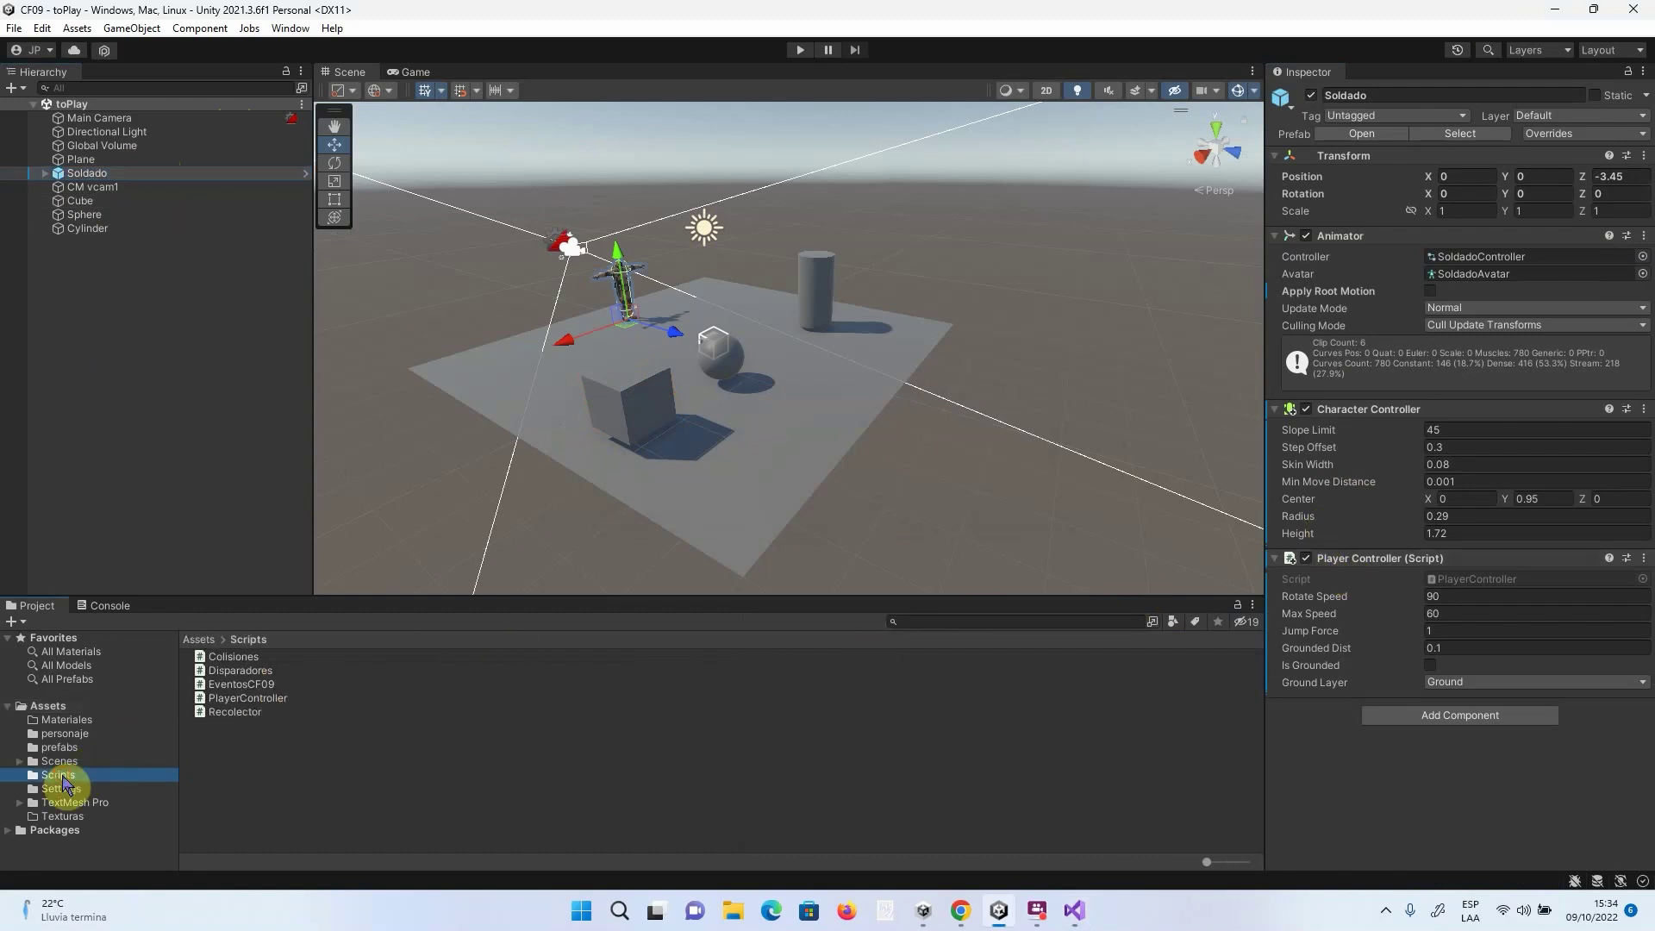
pyautogui.moveTo(199, 715); pyautogui.dragTo(1300, 793)
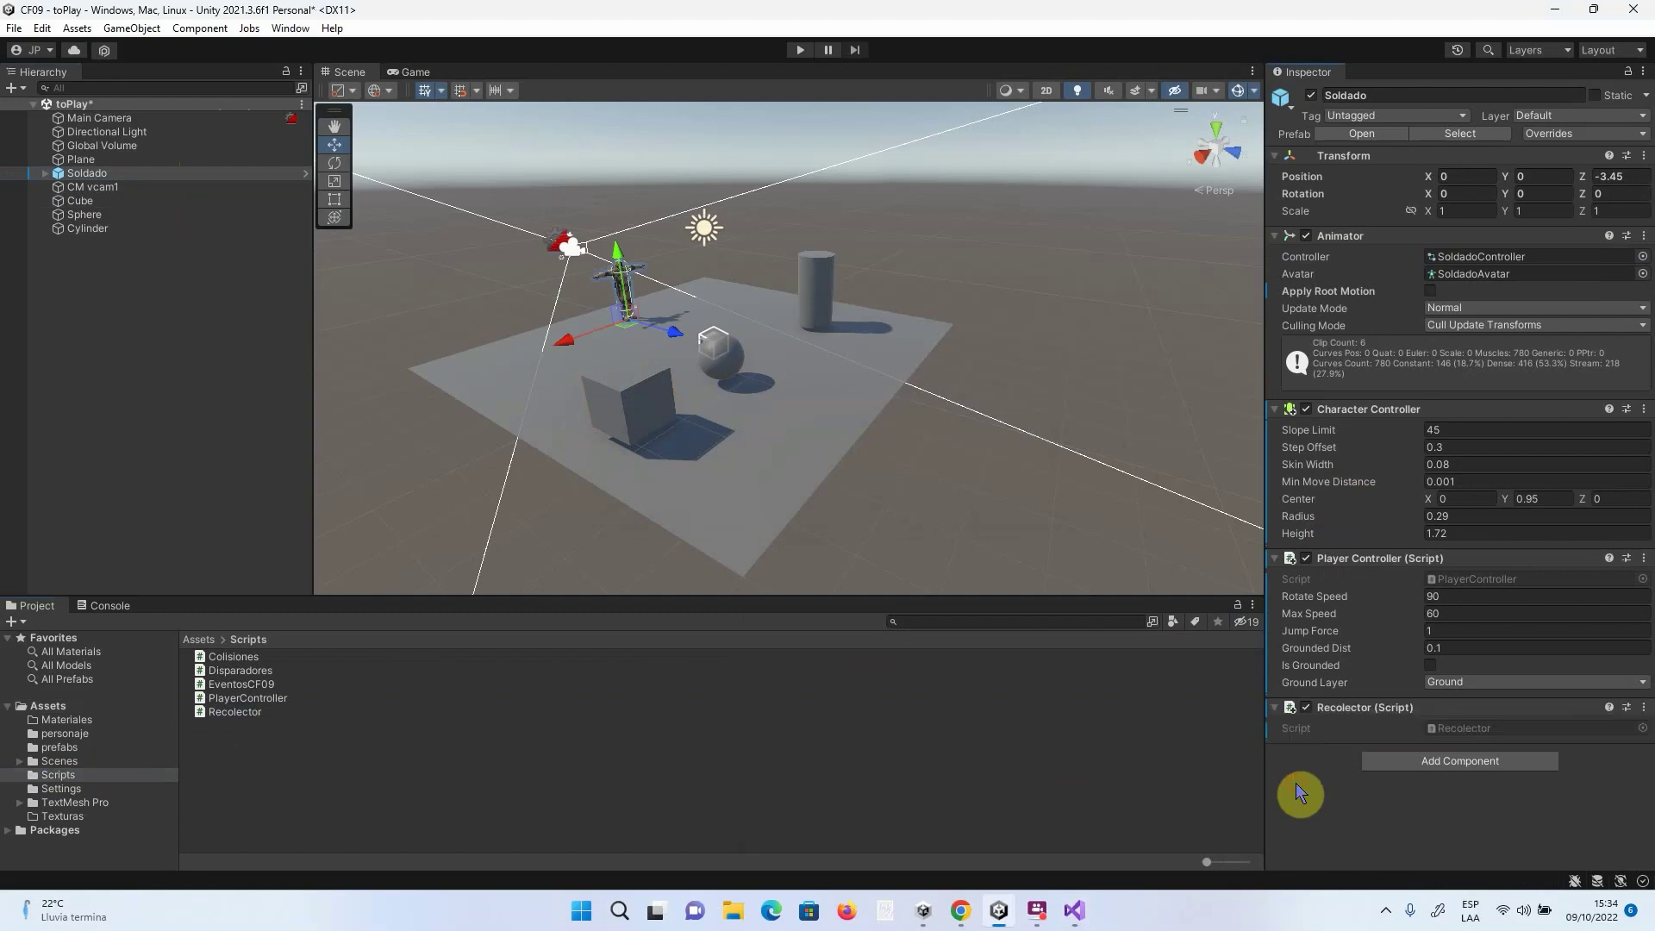
# Run the scene with the Console showing and walk the soldier into the sphere to test the collision log.
pyautogui.click(800, 52)
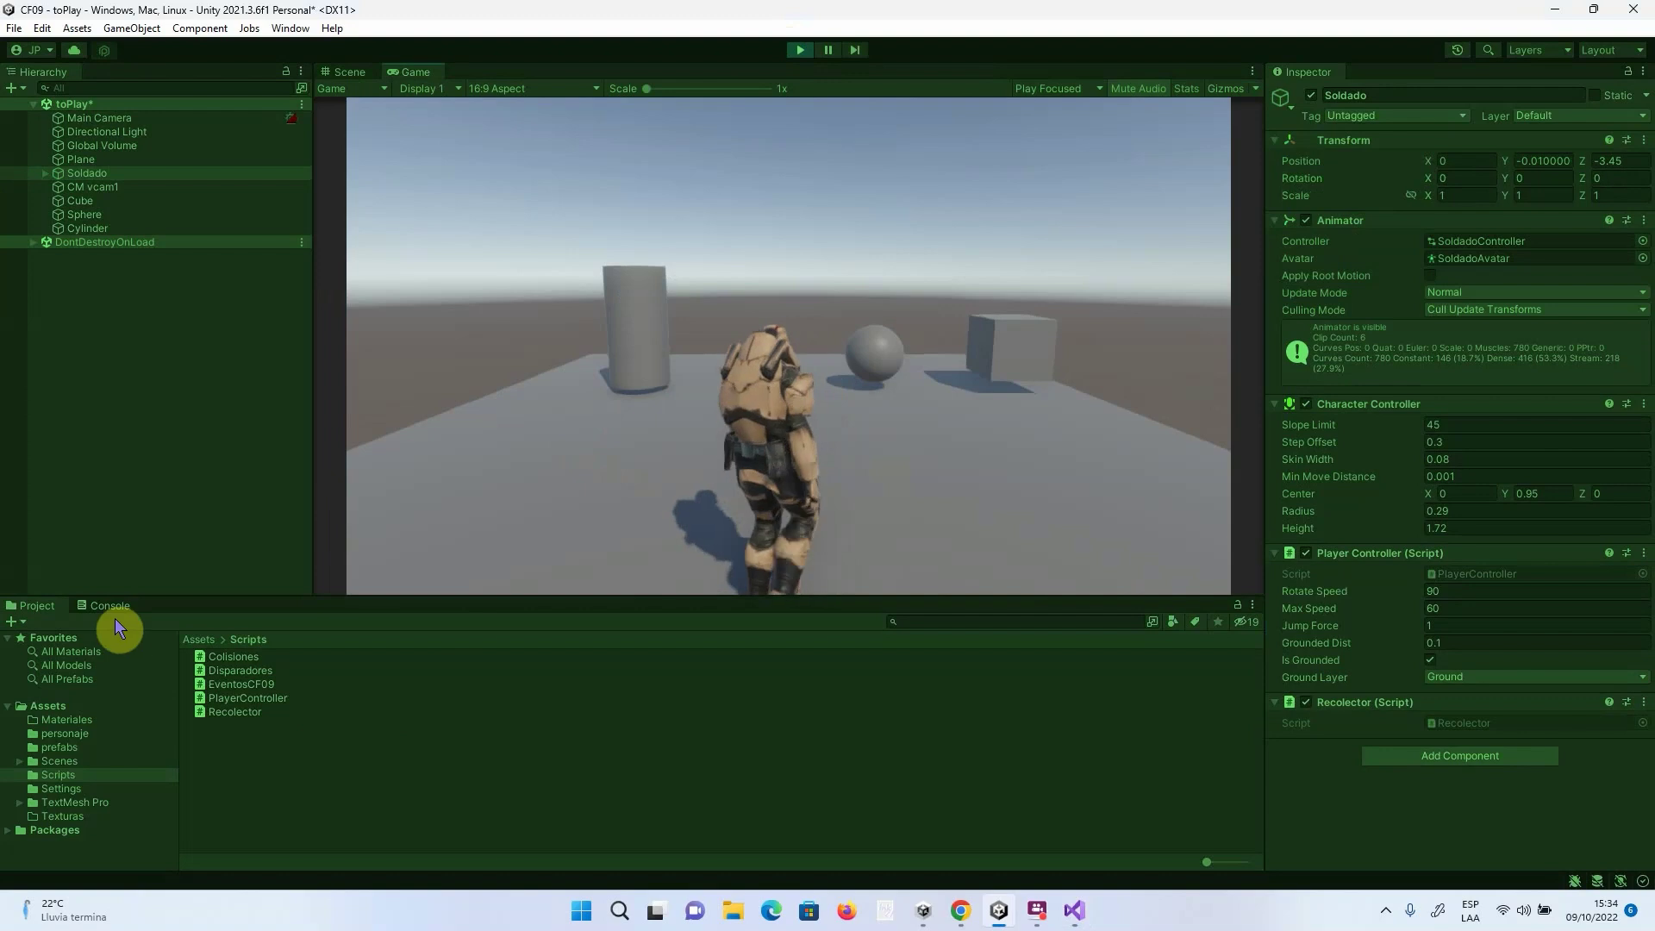
pyautogui.click(112, 607)
pyautogui.press('w')
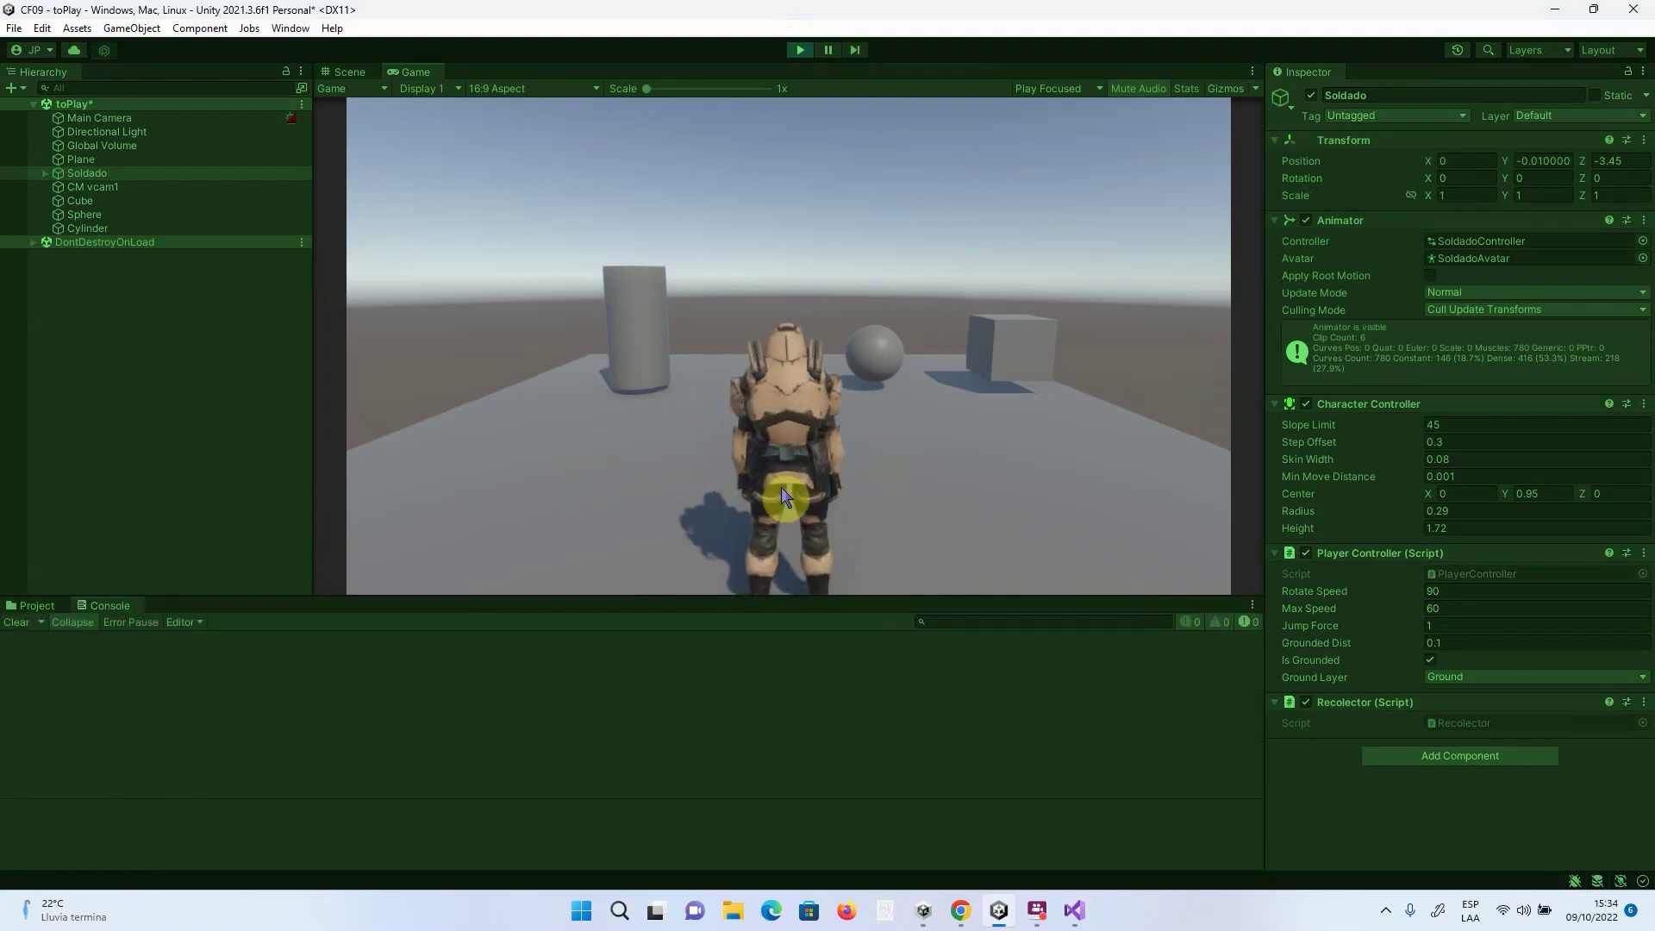
pyautogui.press('d')
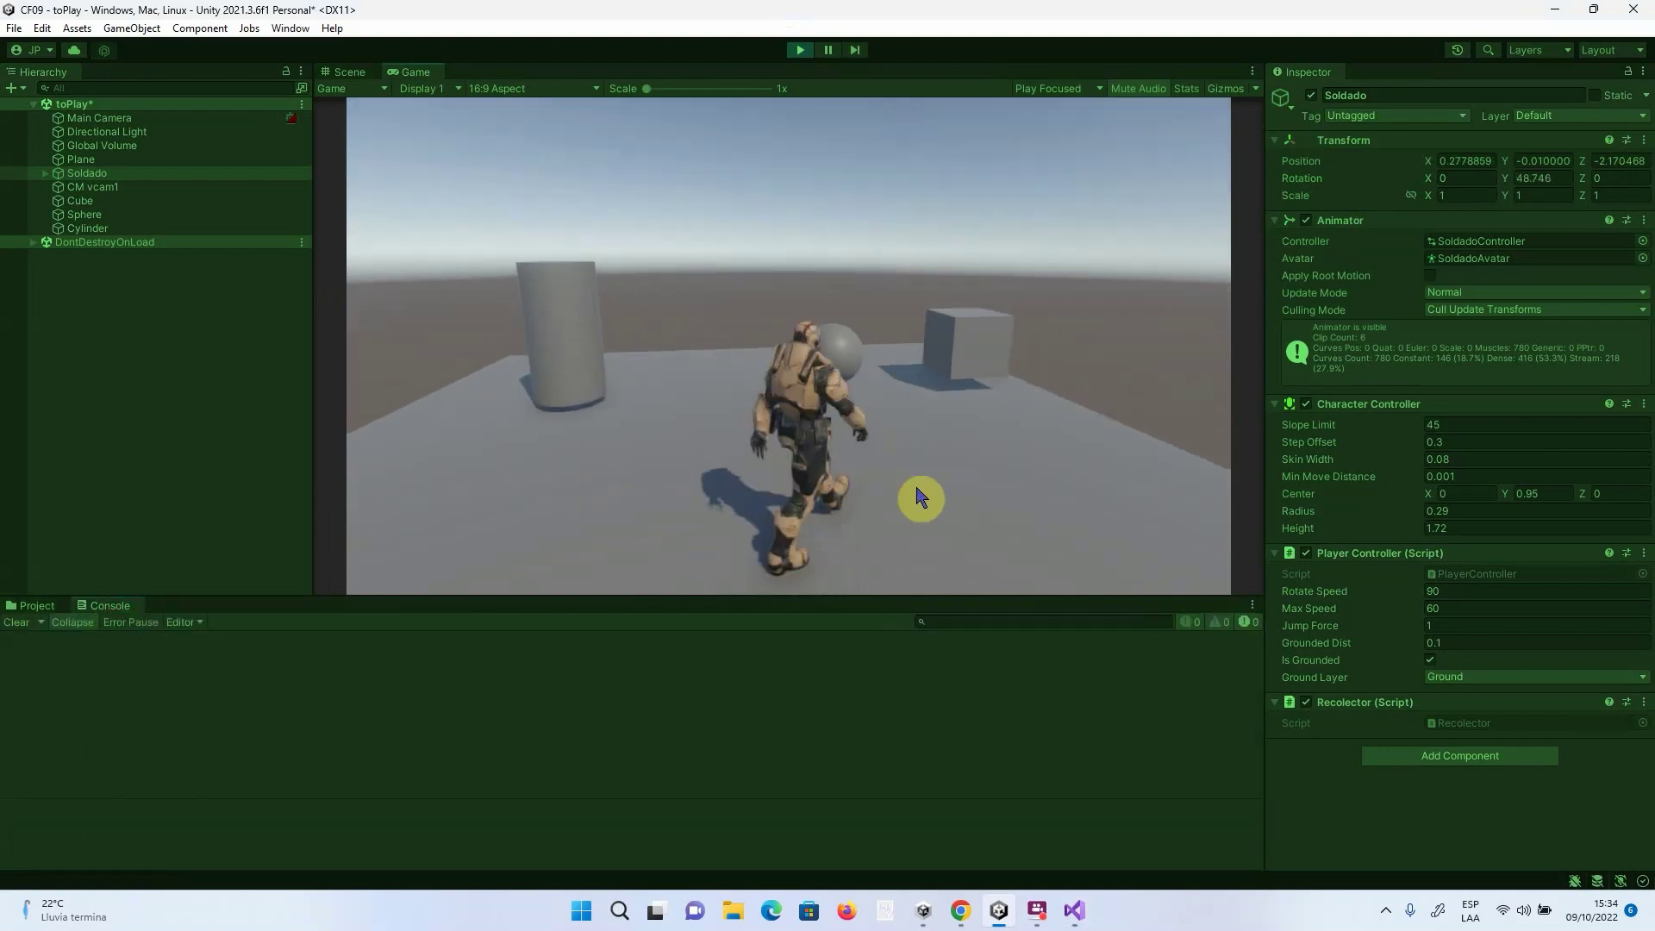
pyautogui.press('a')
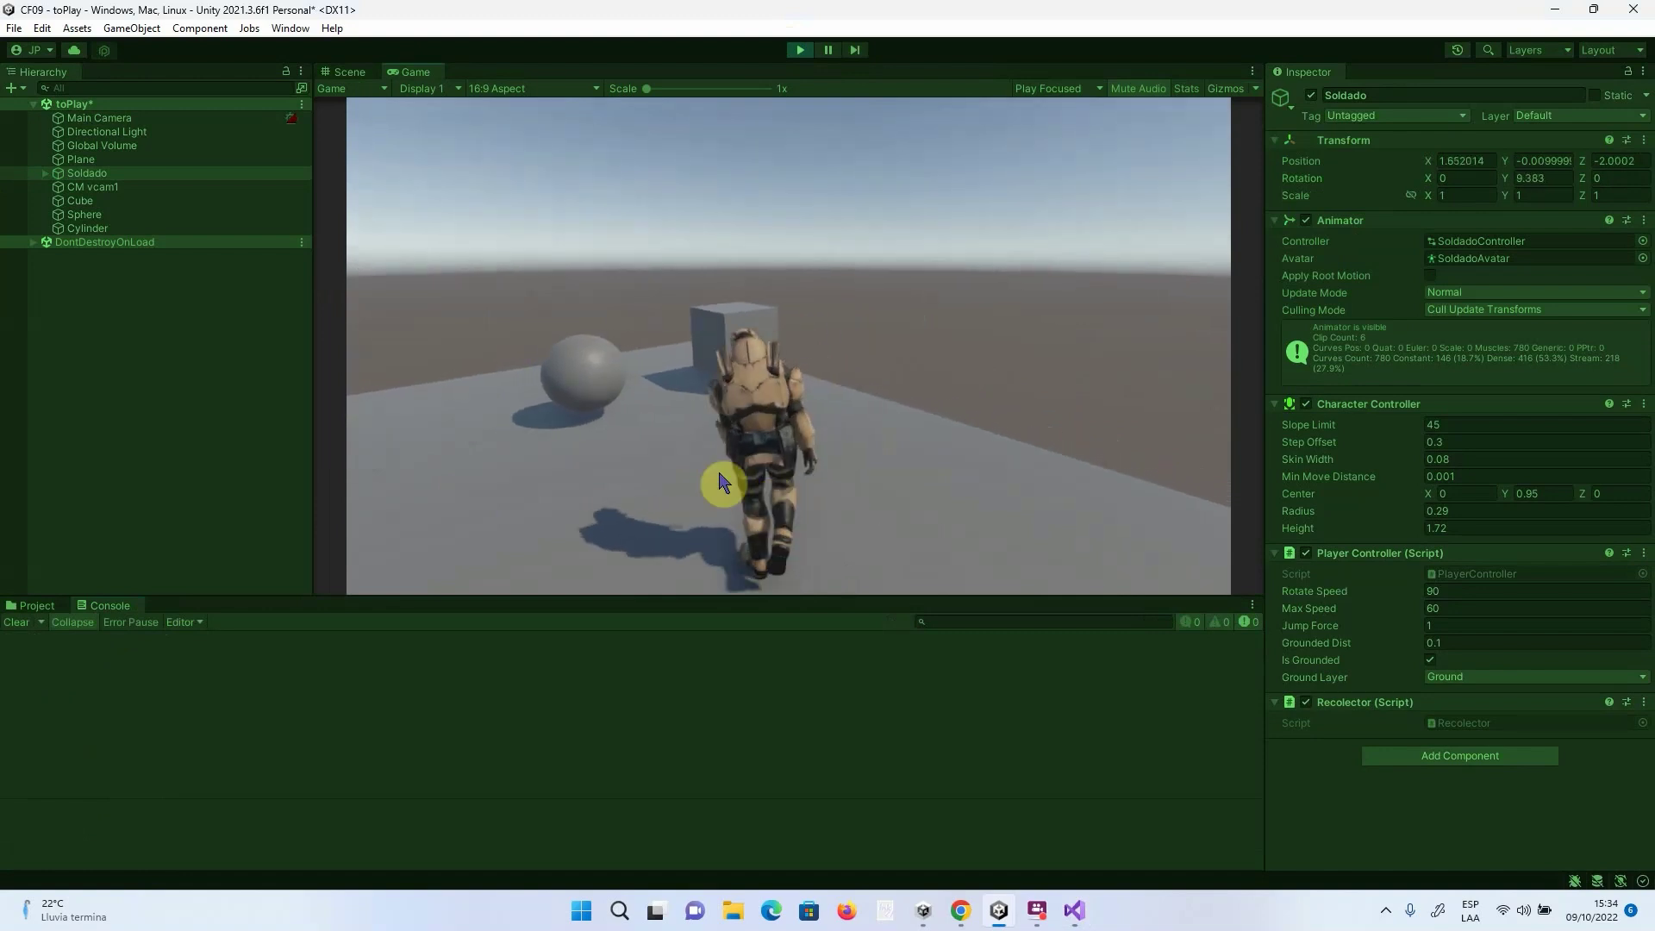
pyautogui.press('d')
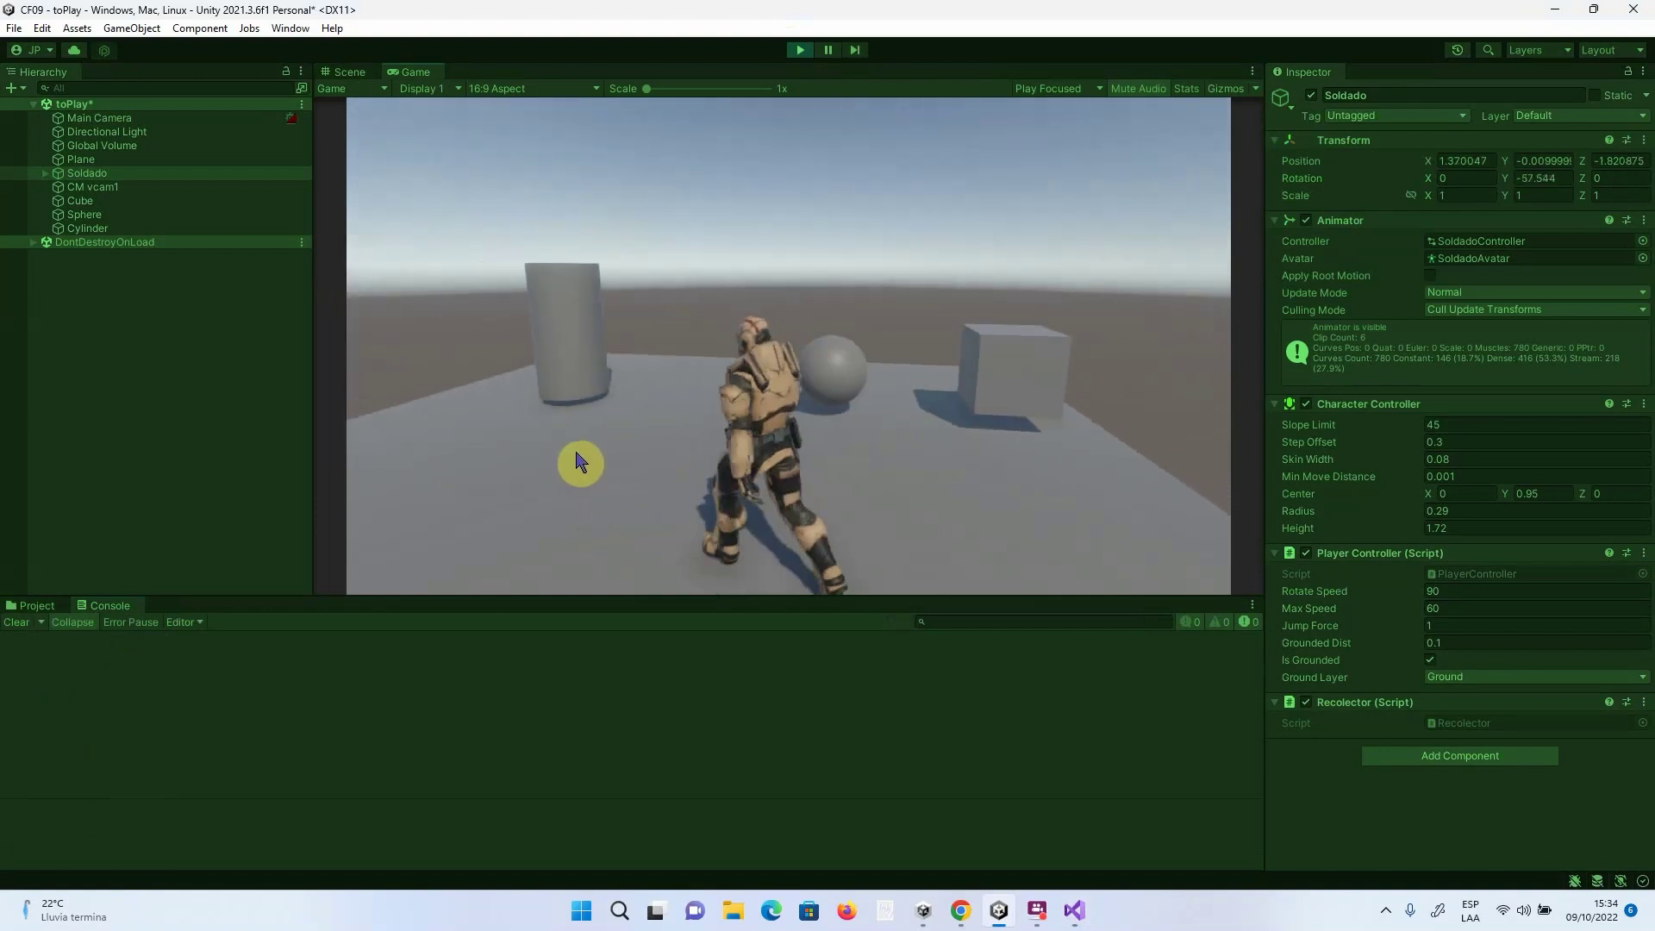
pyautogui.press('a')
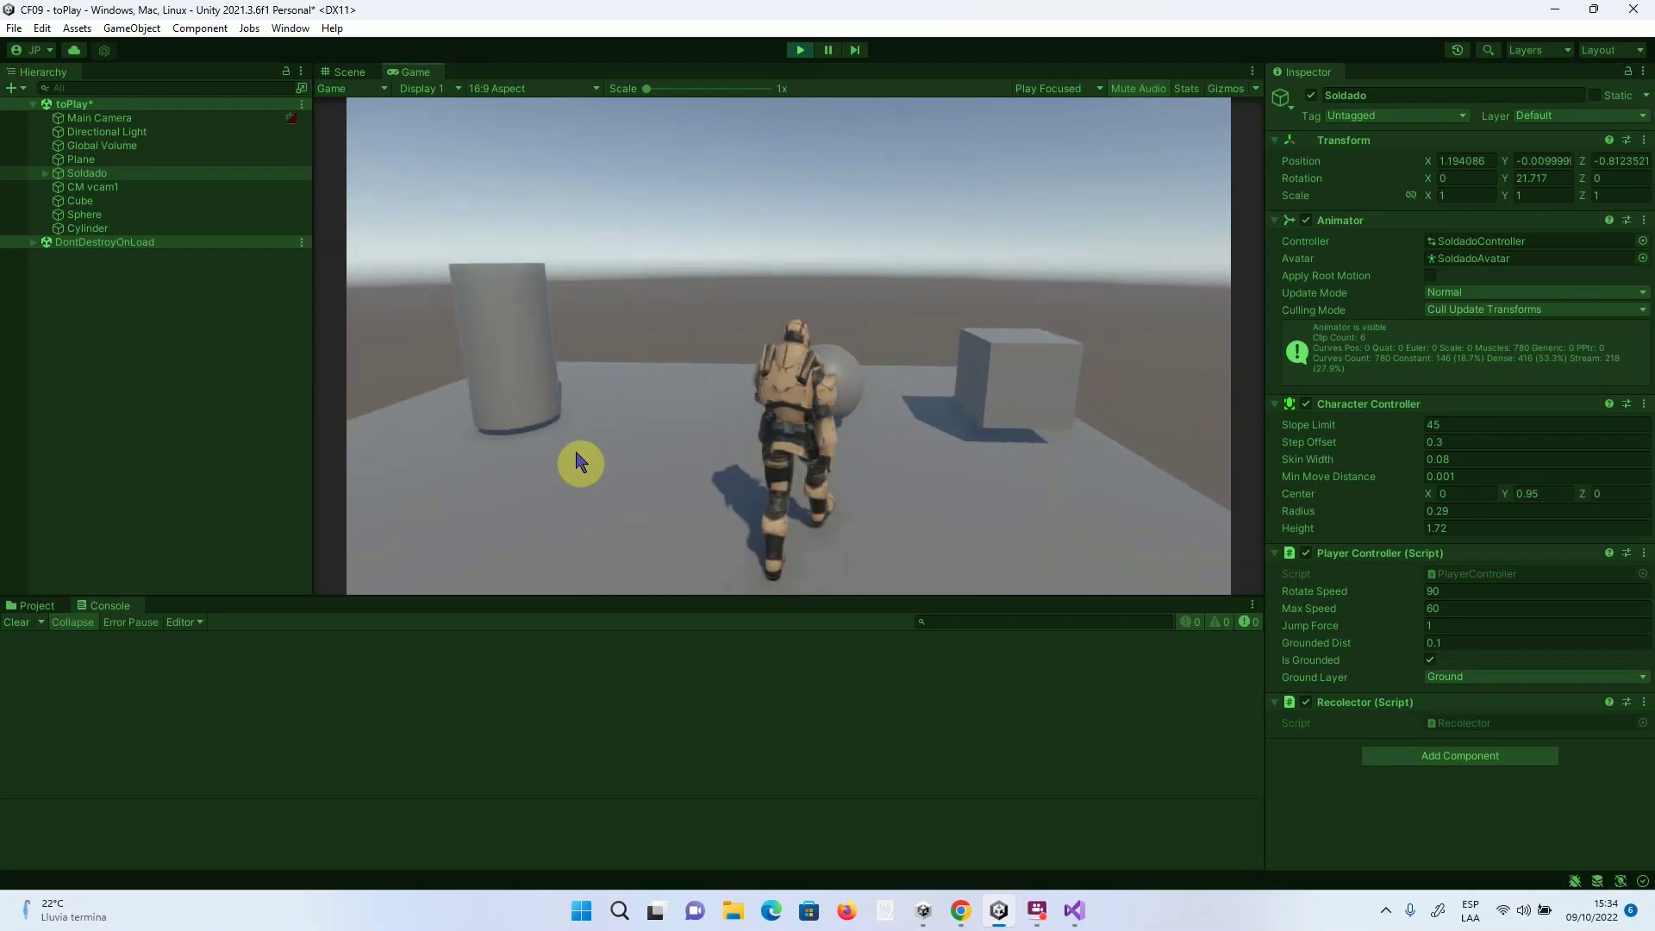
pyautogui.press('a')
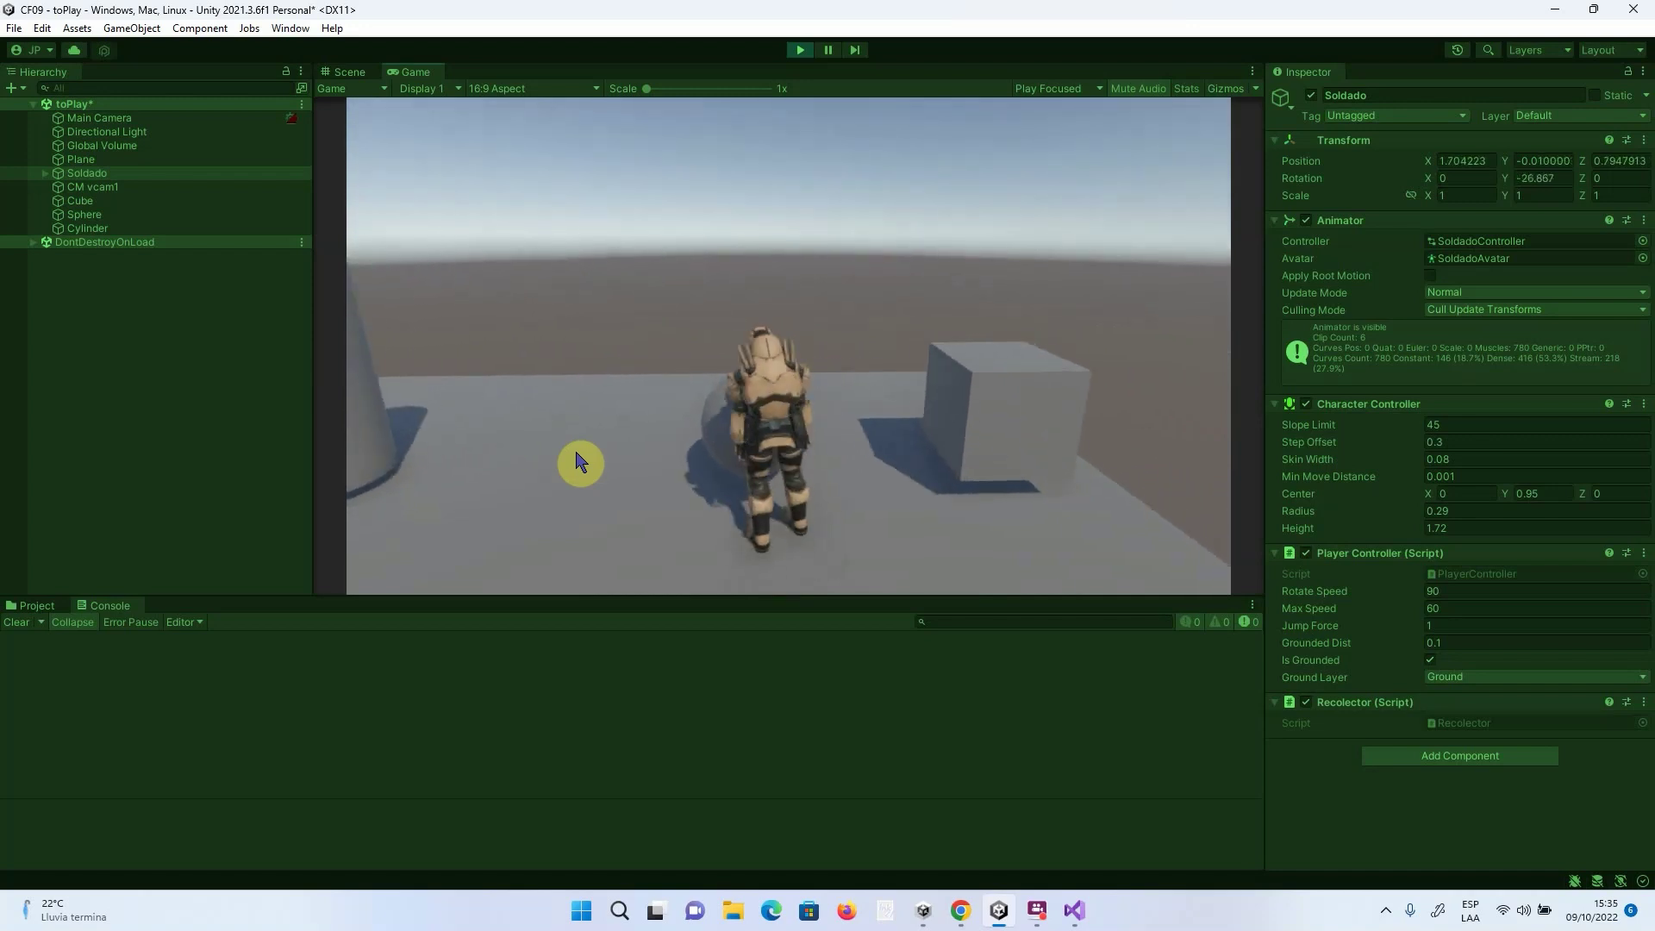
pyautogui.press('a')
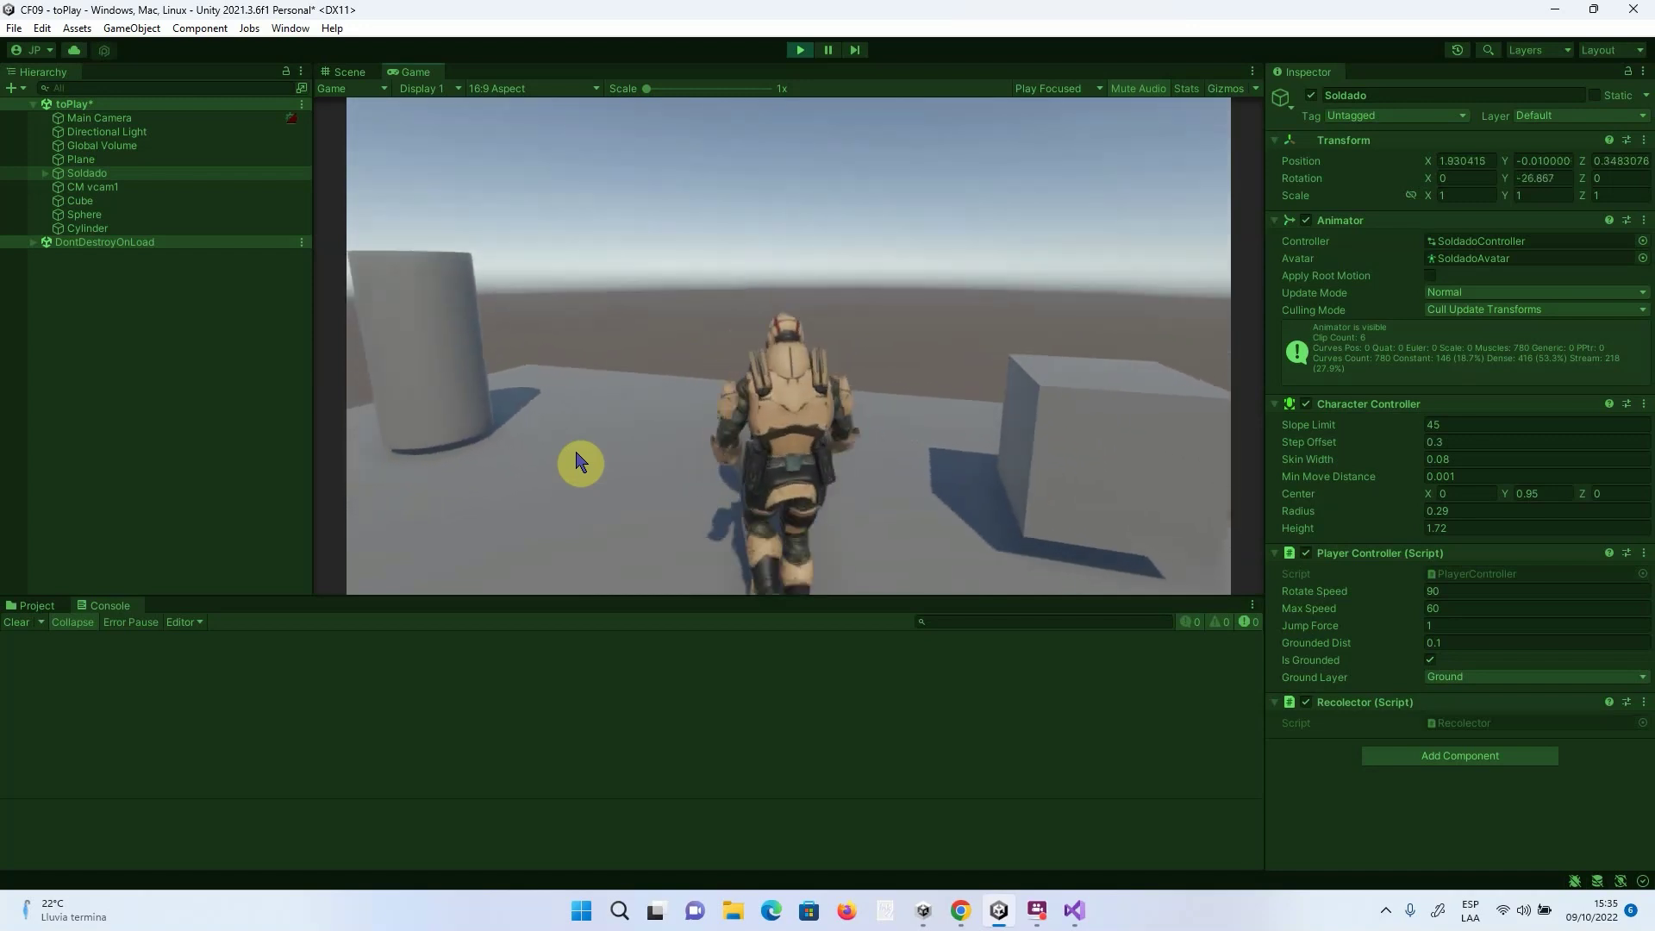
pyautogui.press('a')
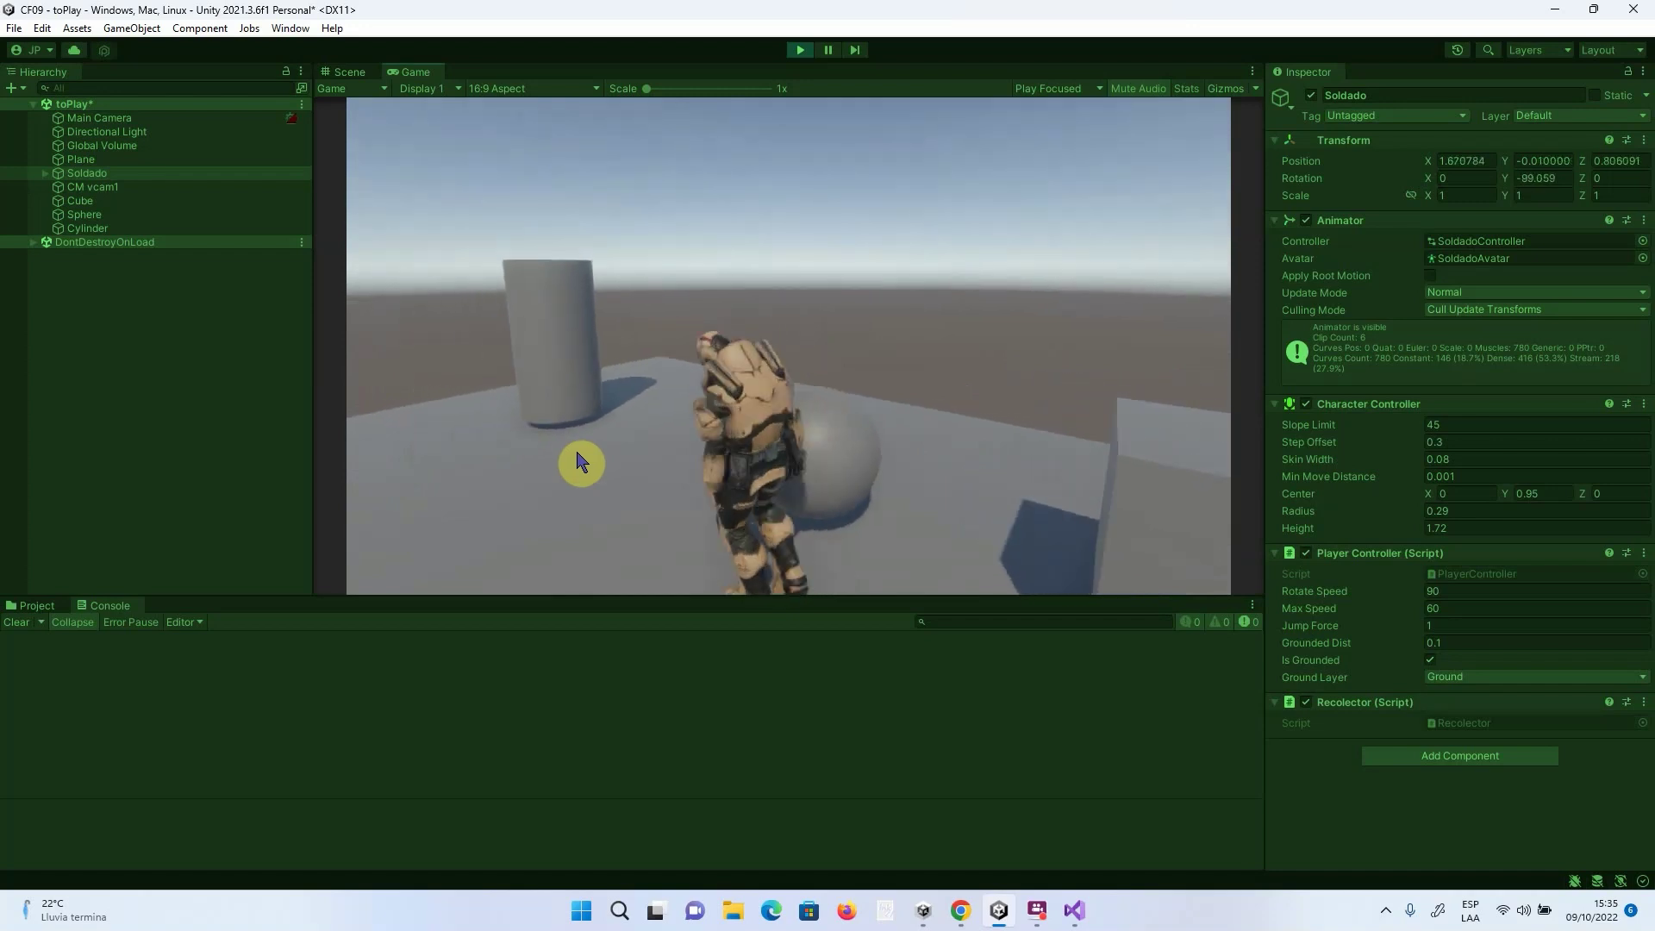
# Walk the soldier into the cylinder to test its collision log, and stop the game.
pyautogui.press('d')
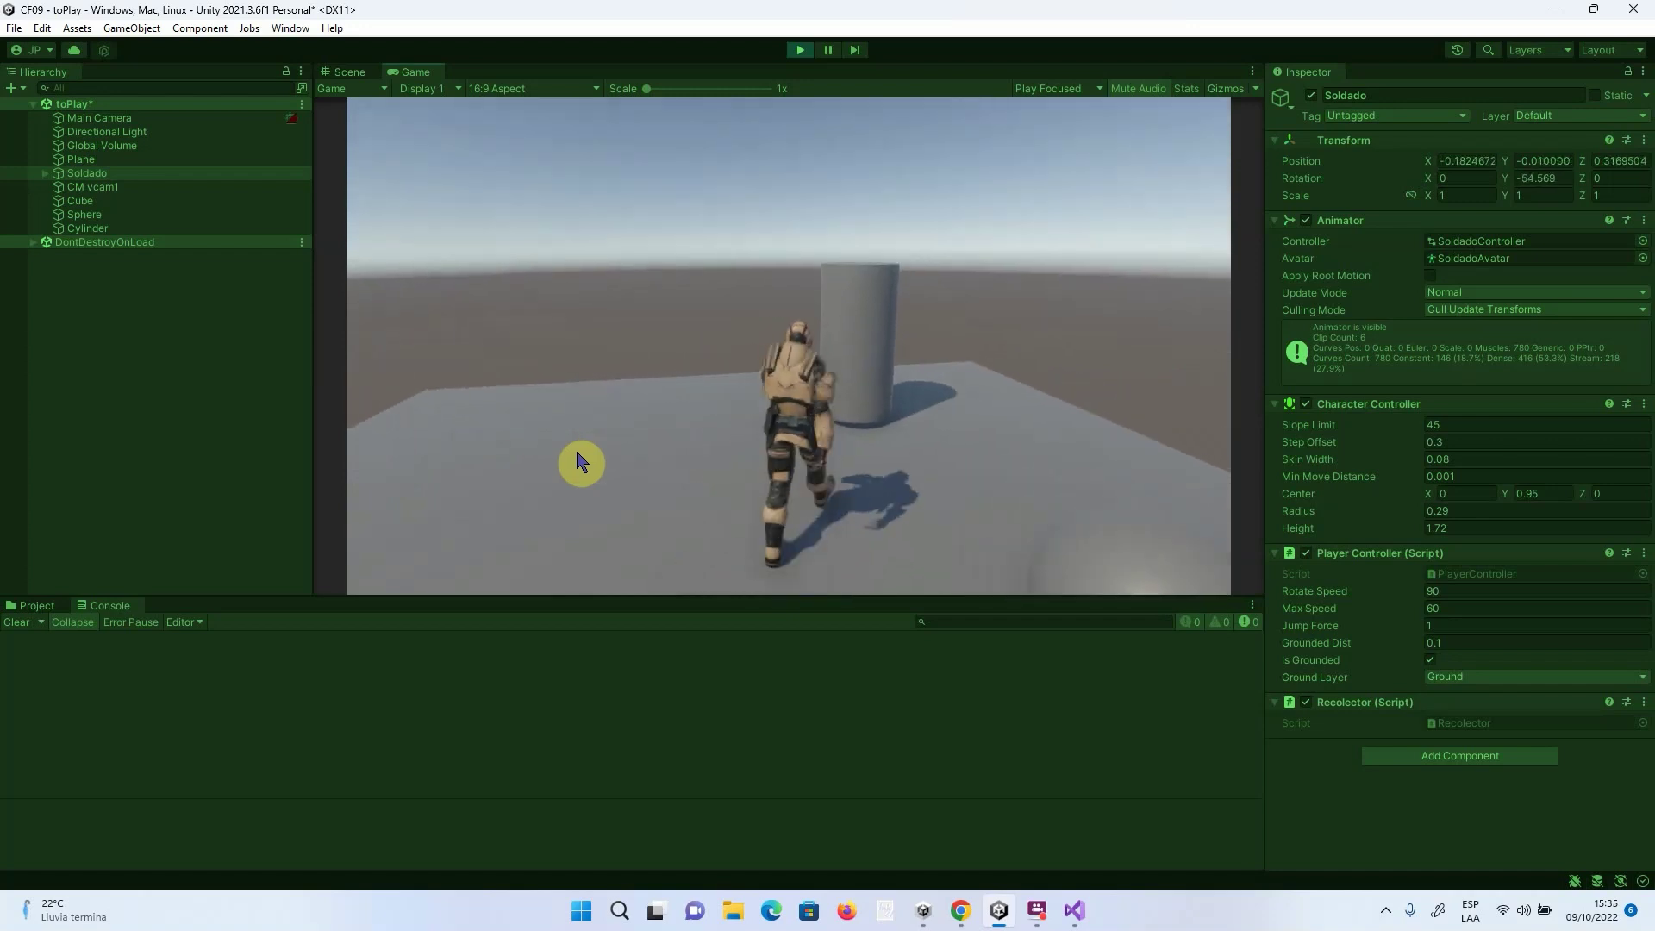
pyautogui.press('w')
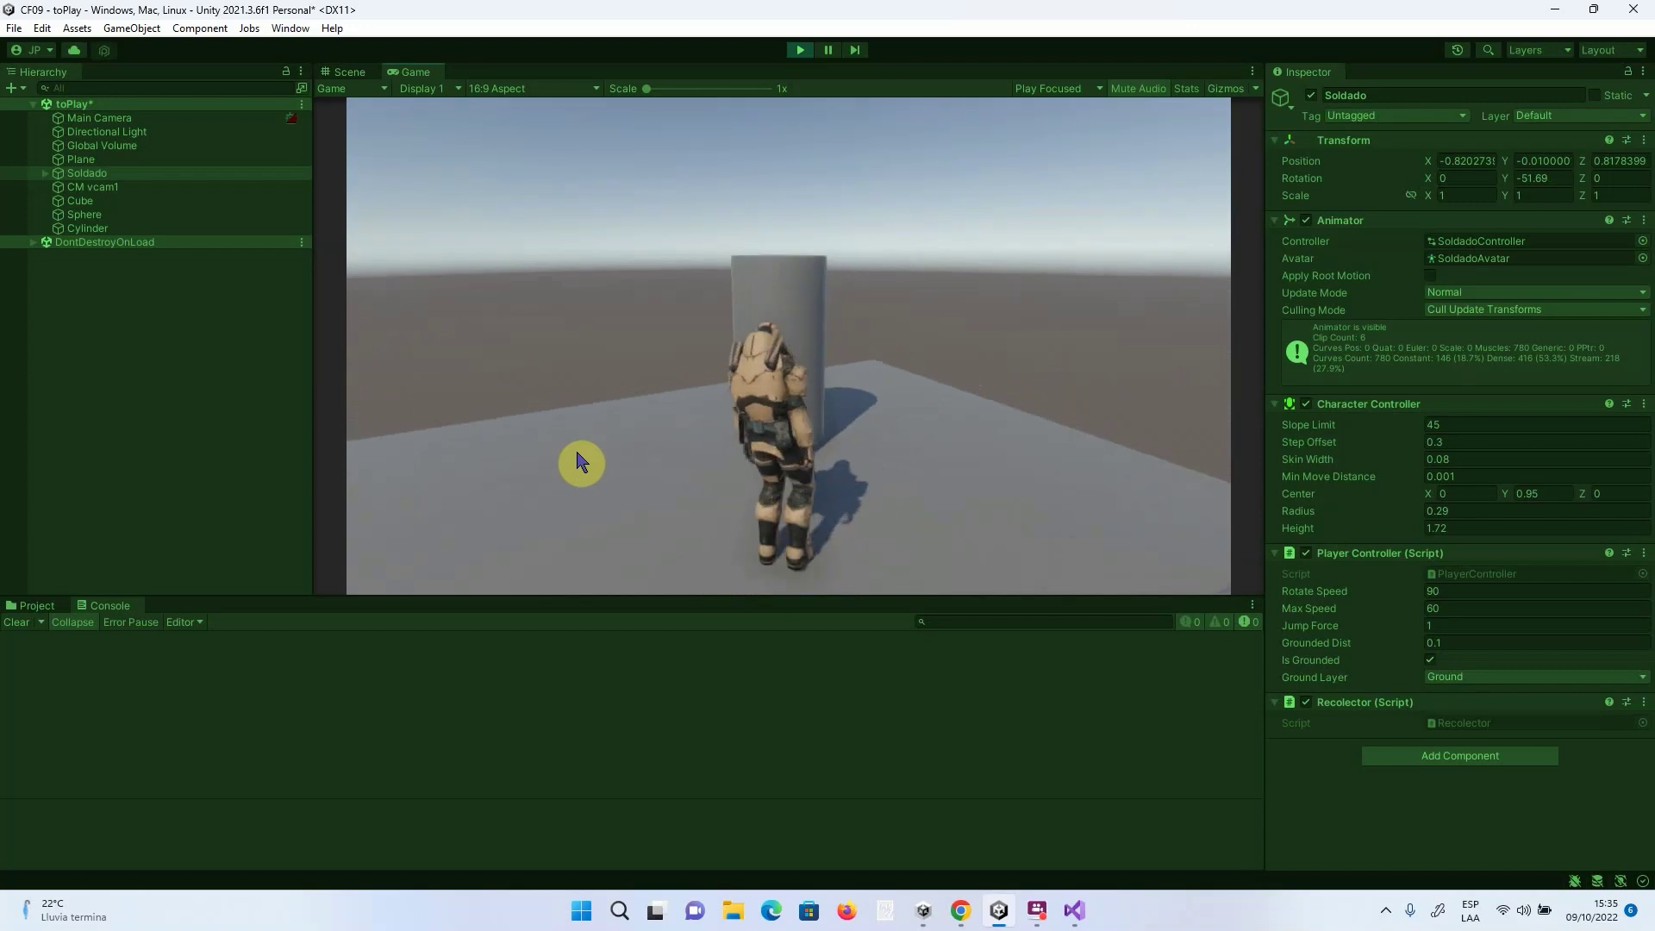
pyautogui.press('a')
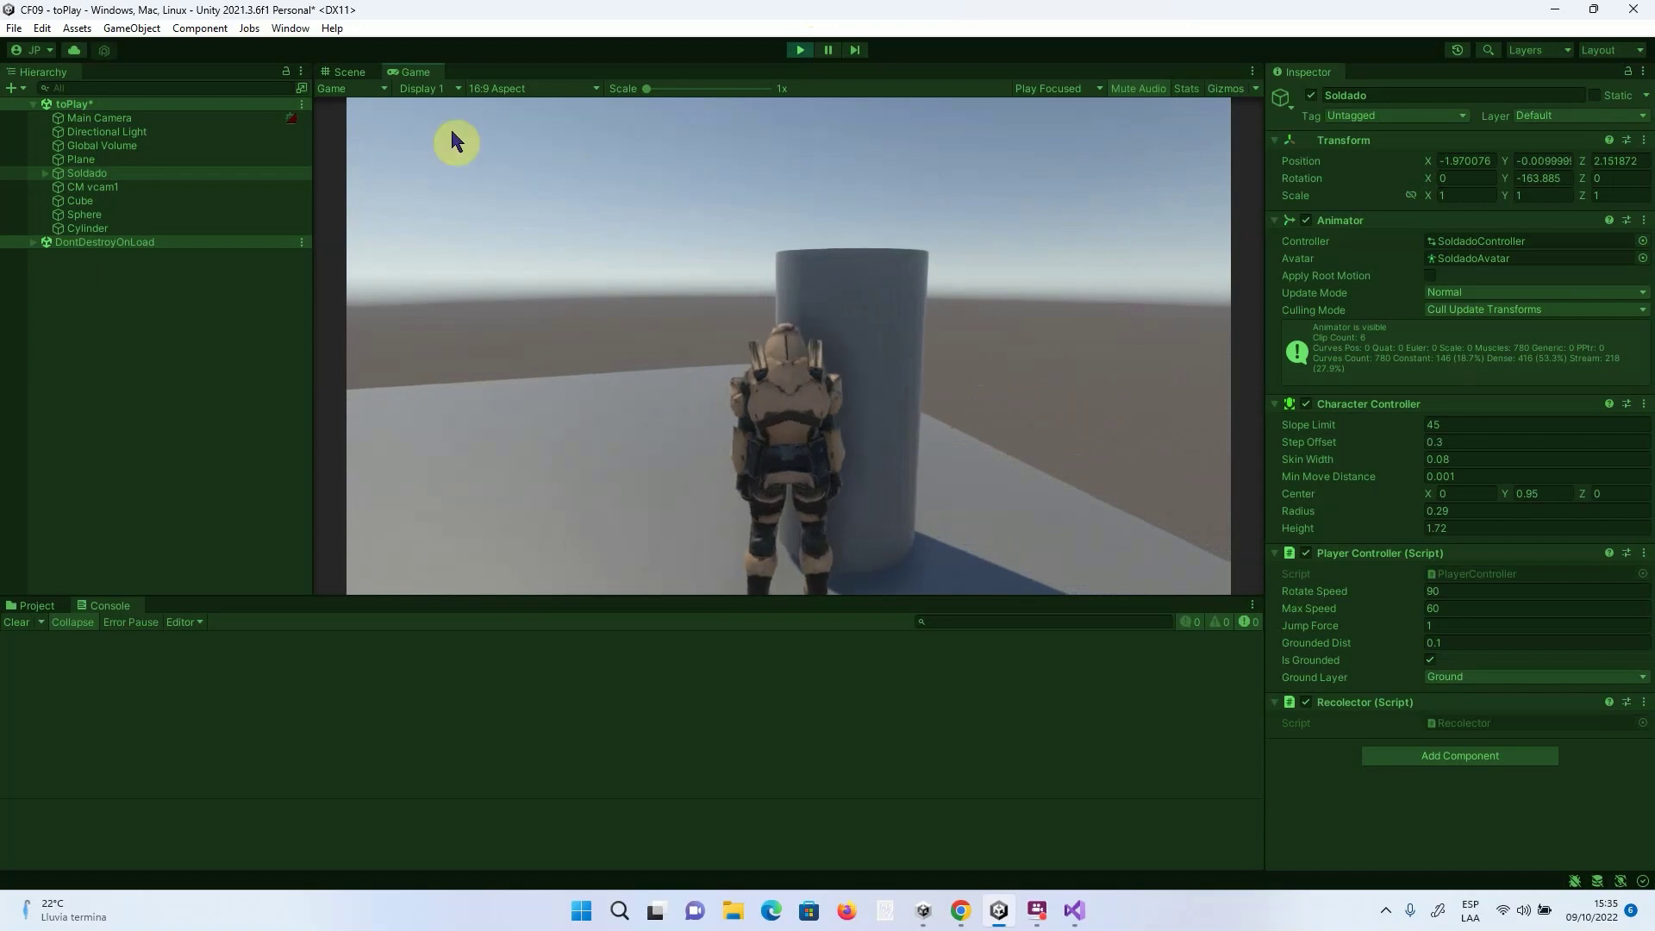
pyautogui.click(795, 50)
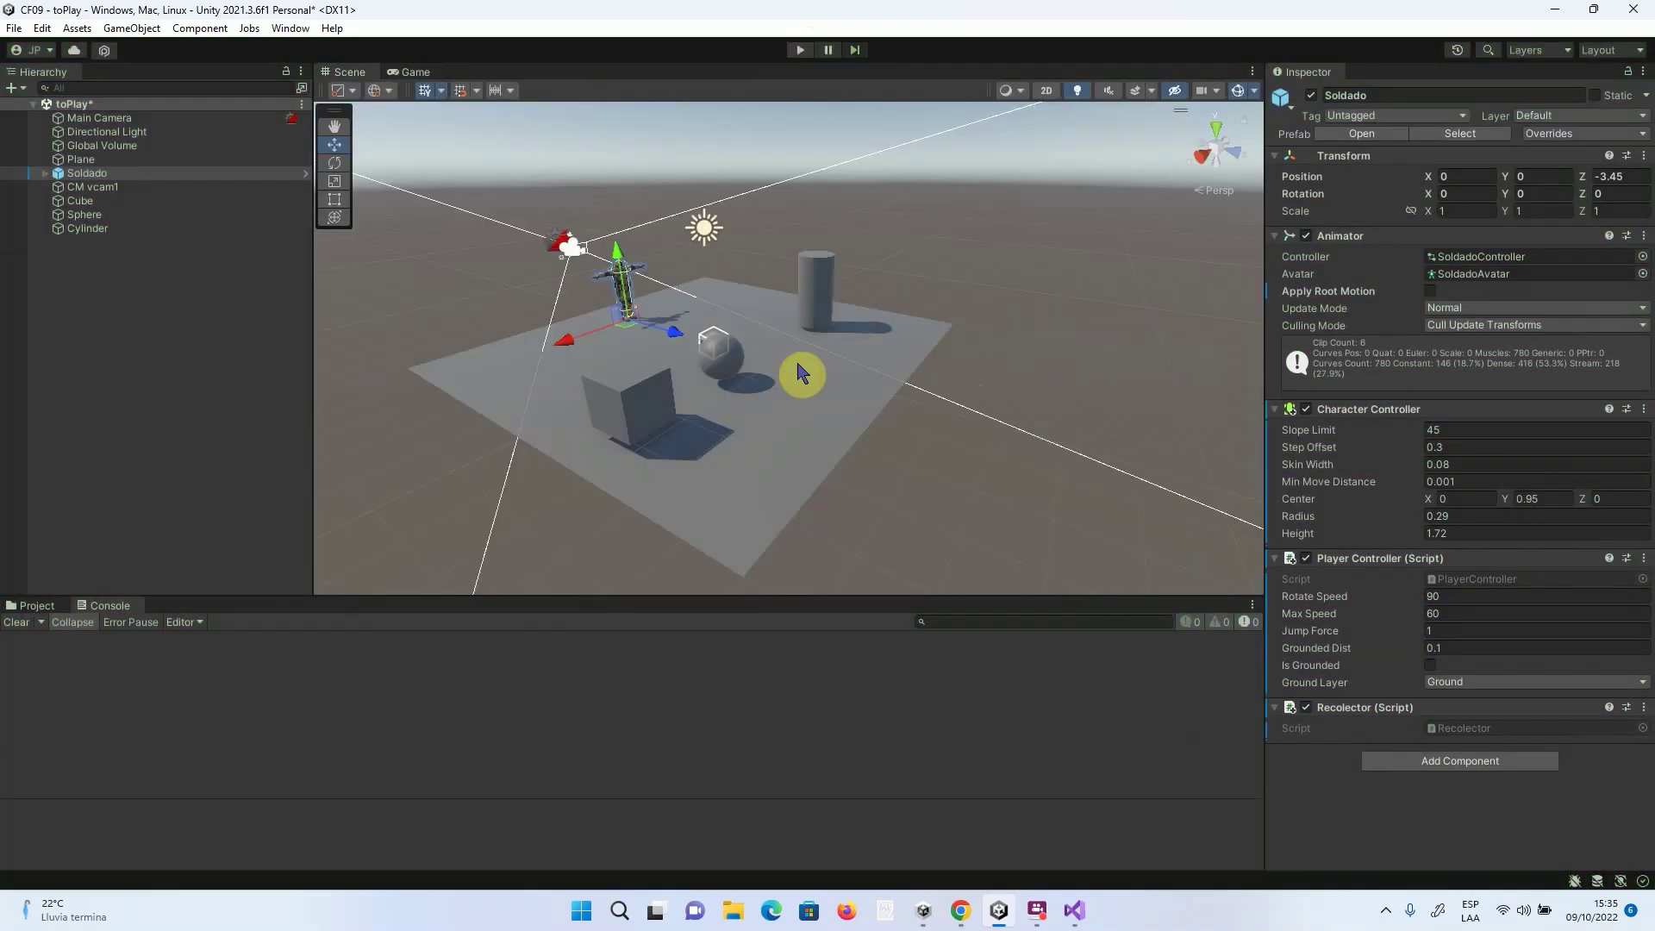
# Inspect the tags and colliders of the cylinder, sphere and cube, and the components attached to Soldado.
pyautogui.click(821, 286)
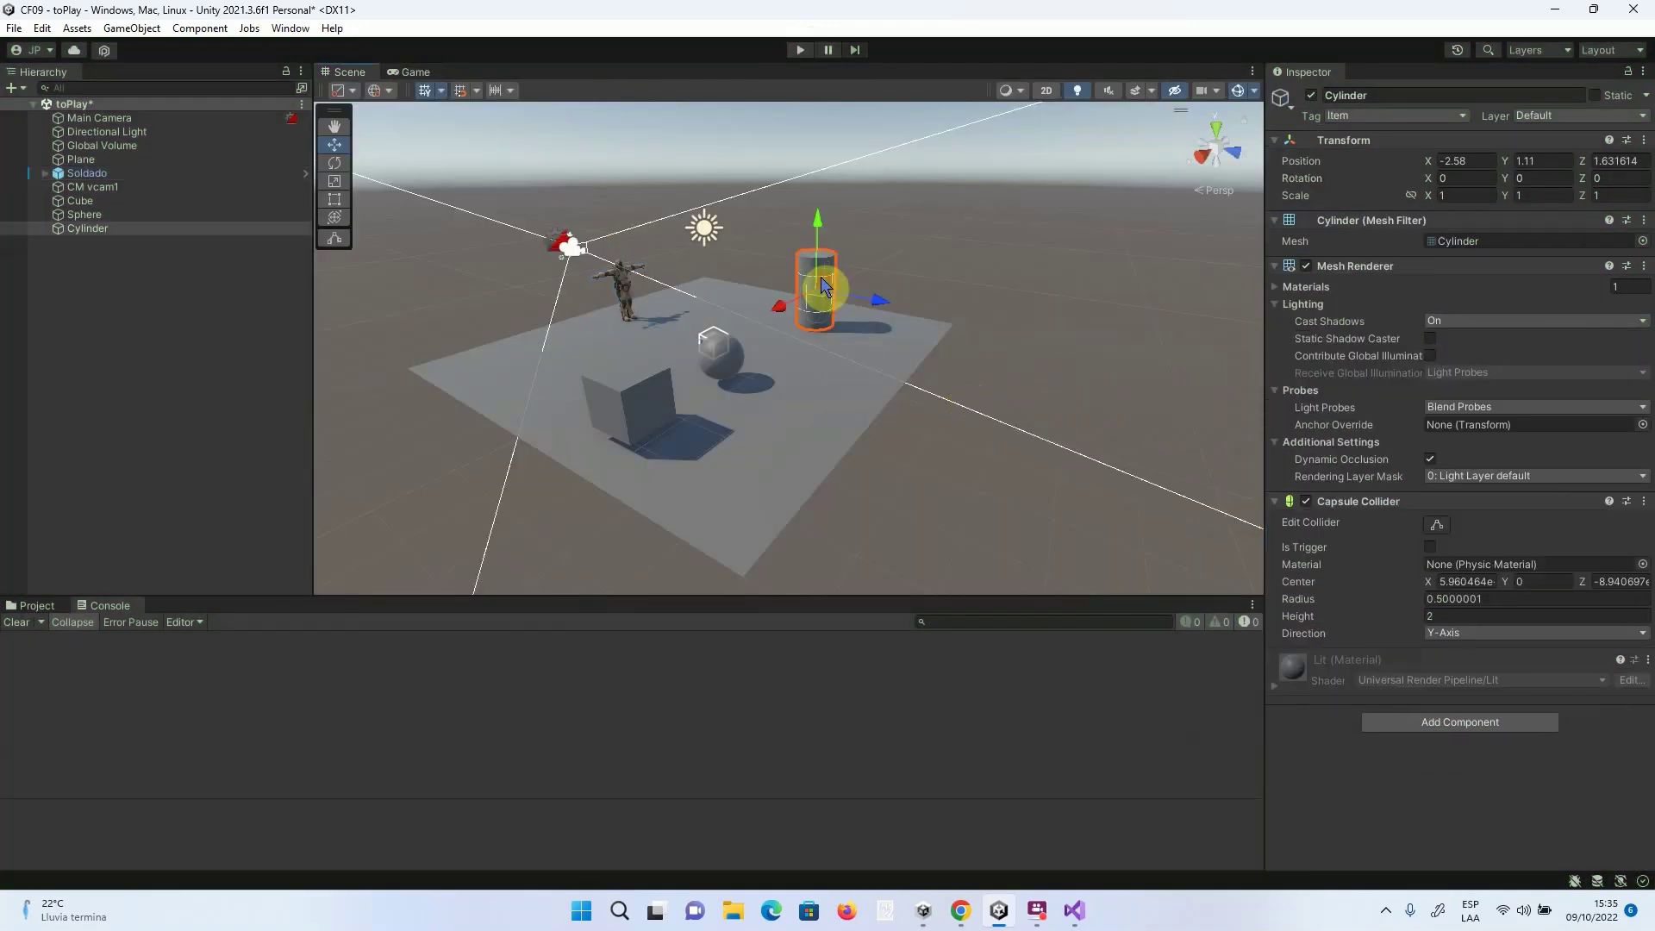
pyautogui.click(716, 349)
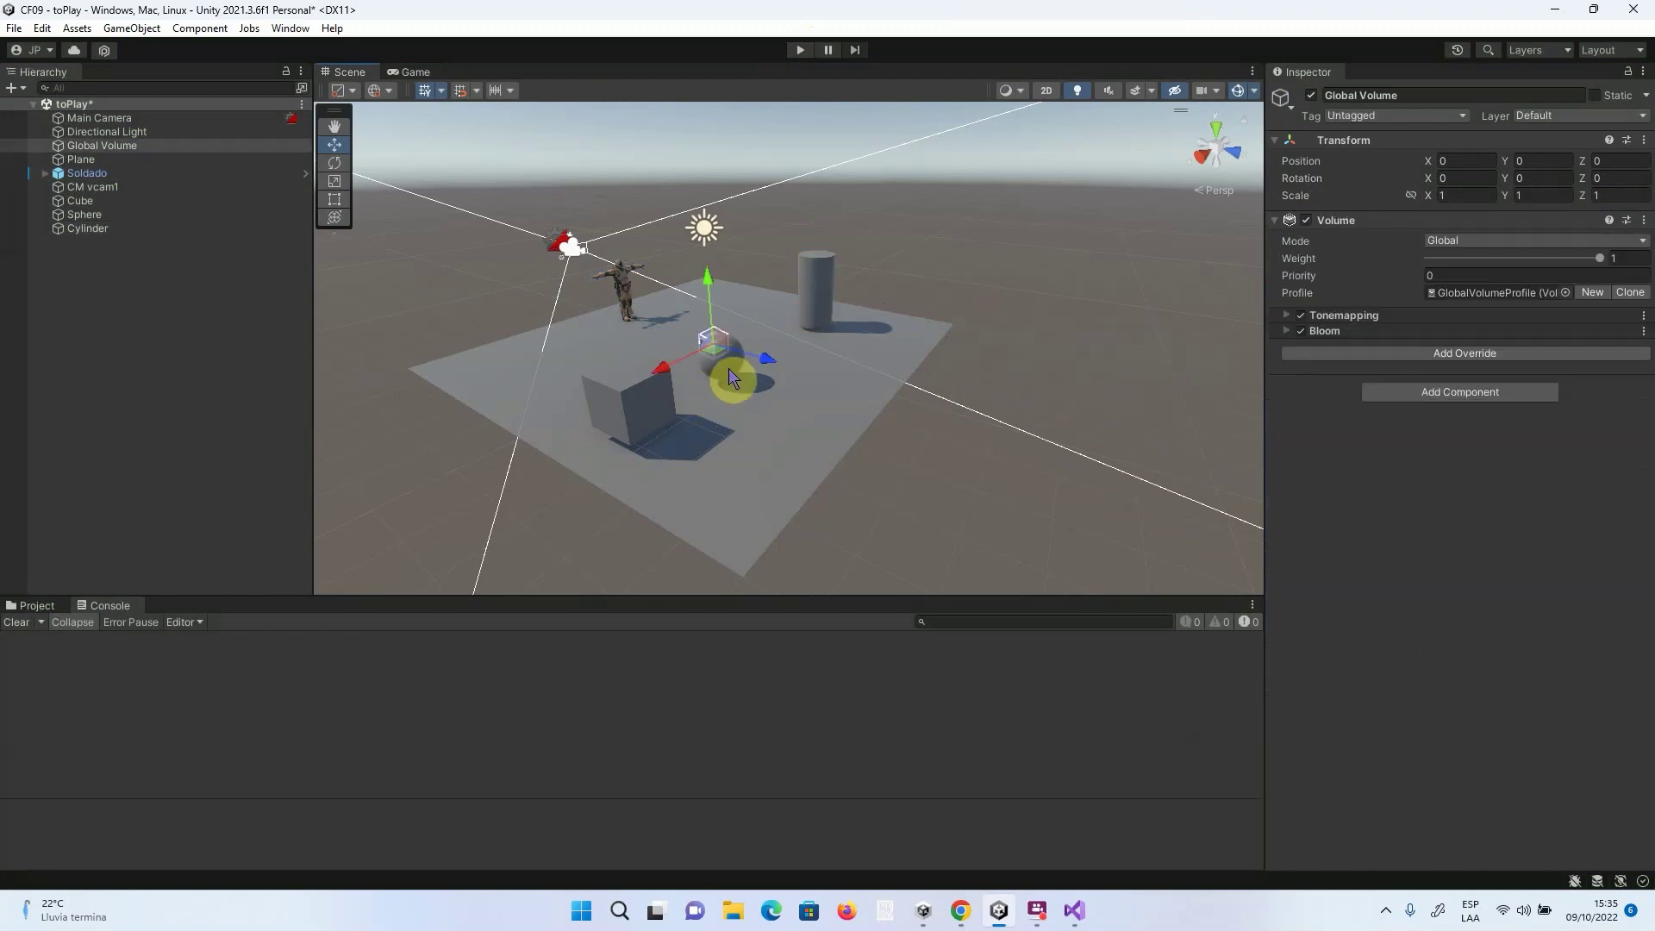
pyautogui.click(730, 374)
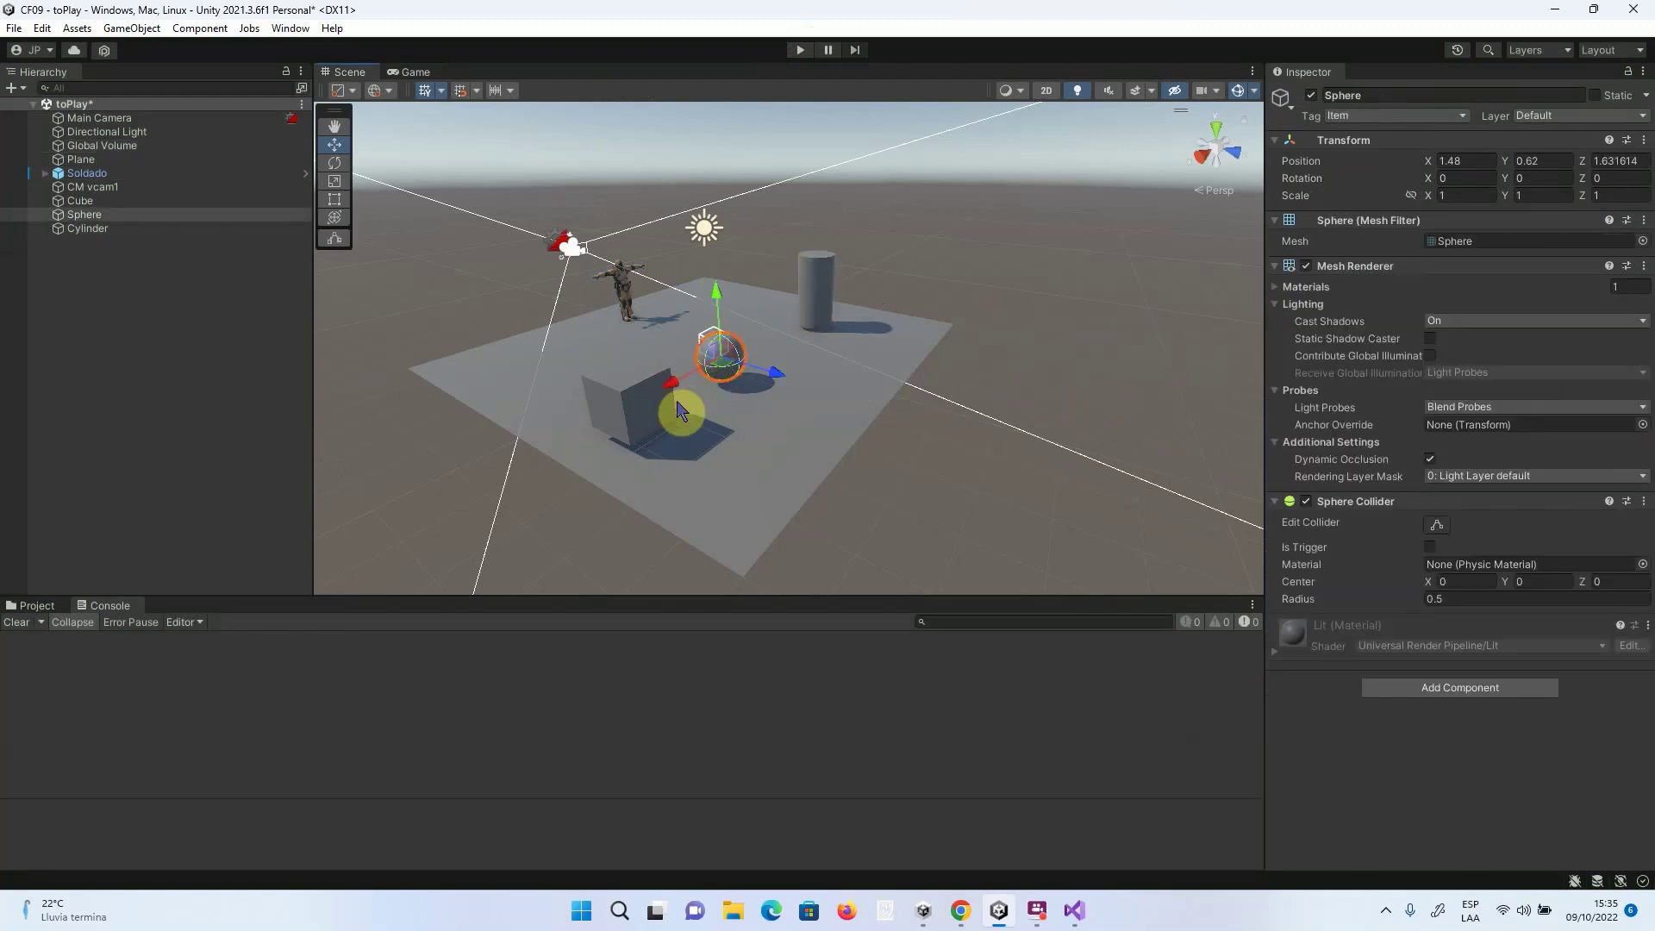
pyautogui.click(636, 424)
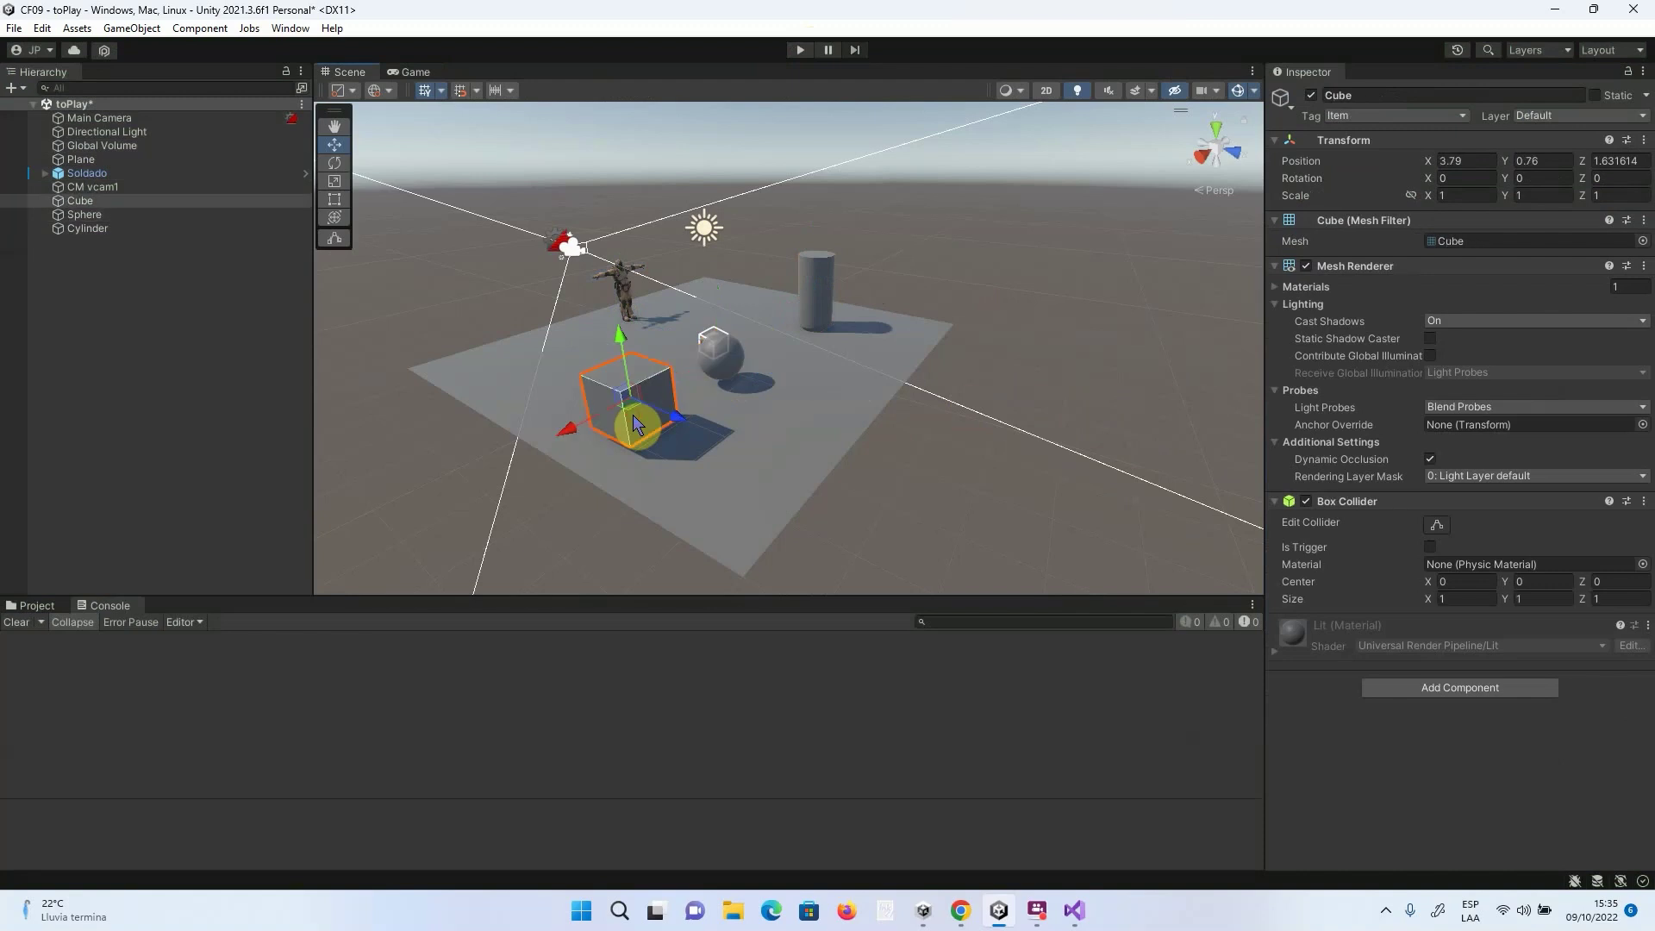
pyautogui.click(86, 175)
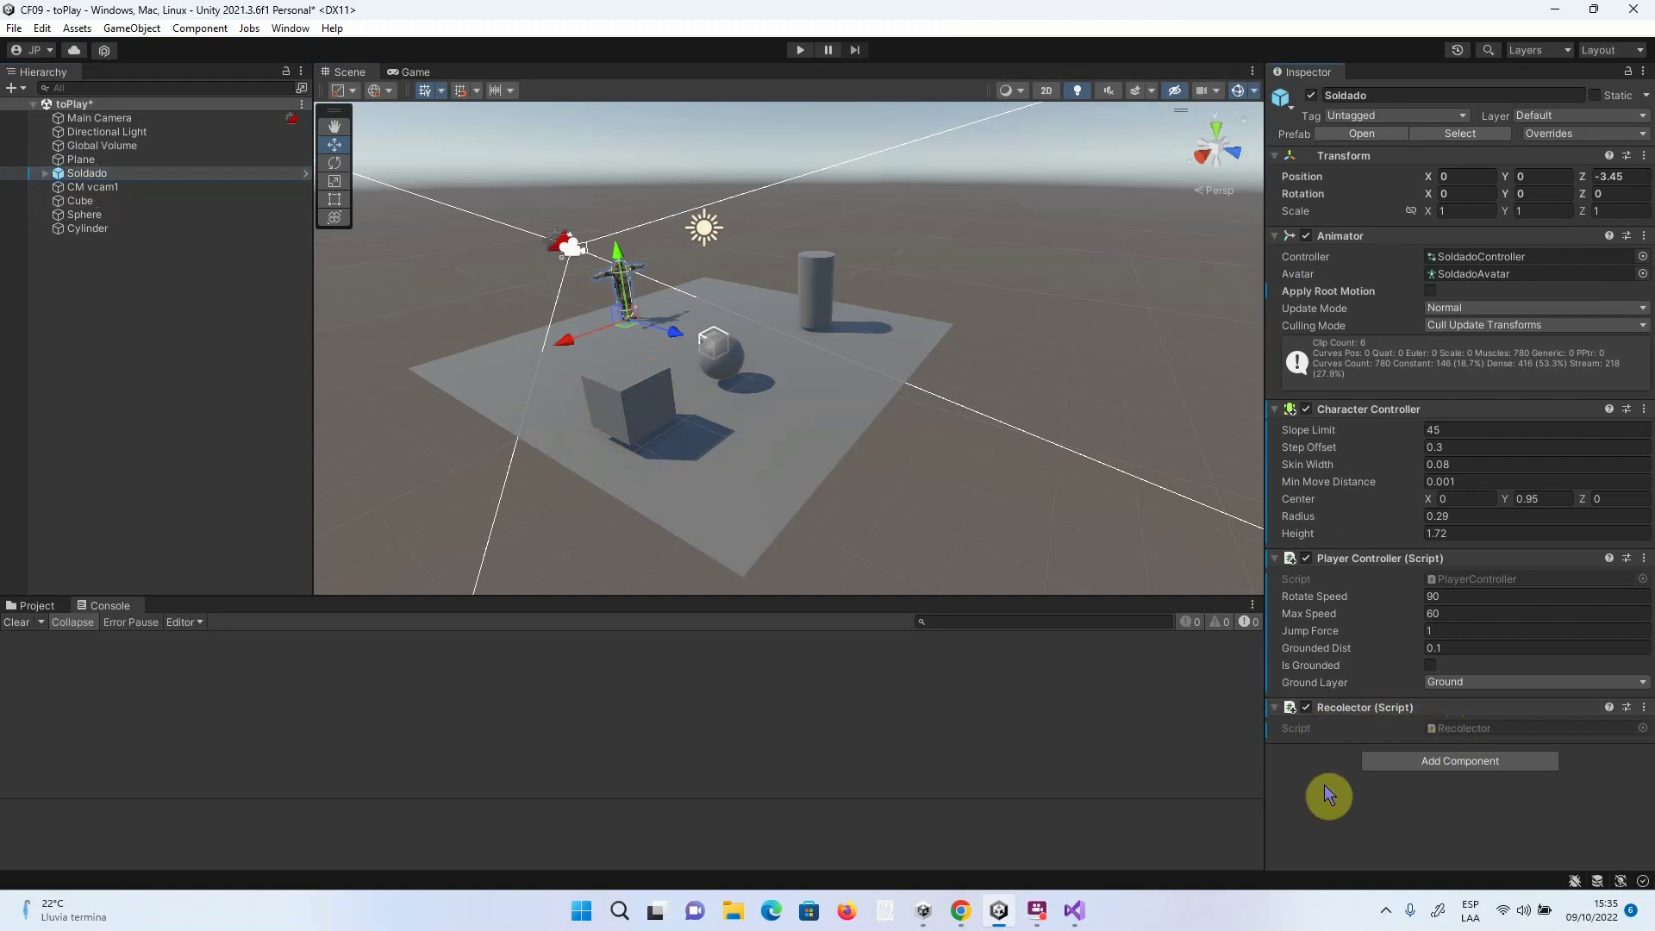
# Review the OnControllerColliderHit method of the Recolector script in Visual Studio, and recheck the components of the three Item objects in Unity.
pyautogui.click(1074, 910)
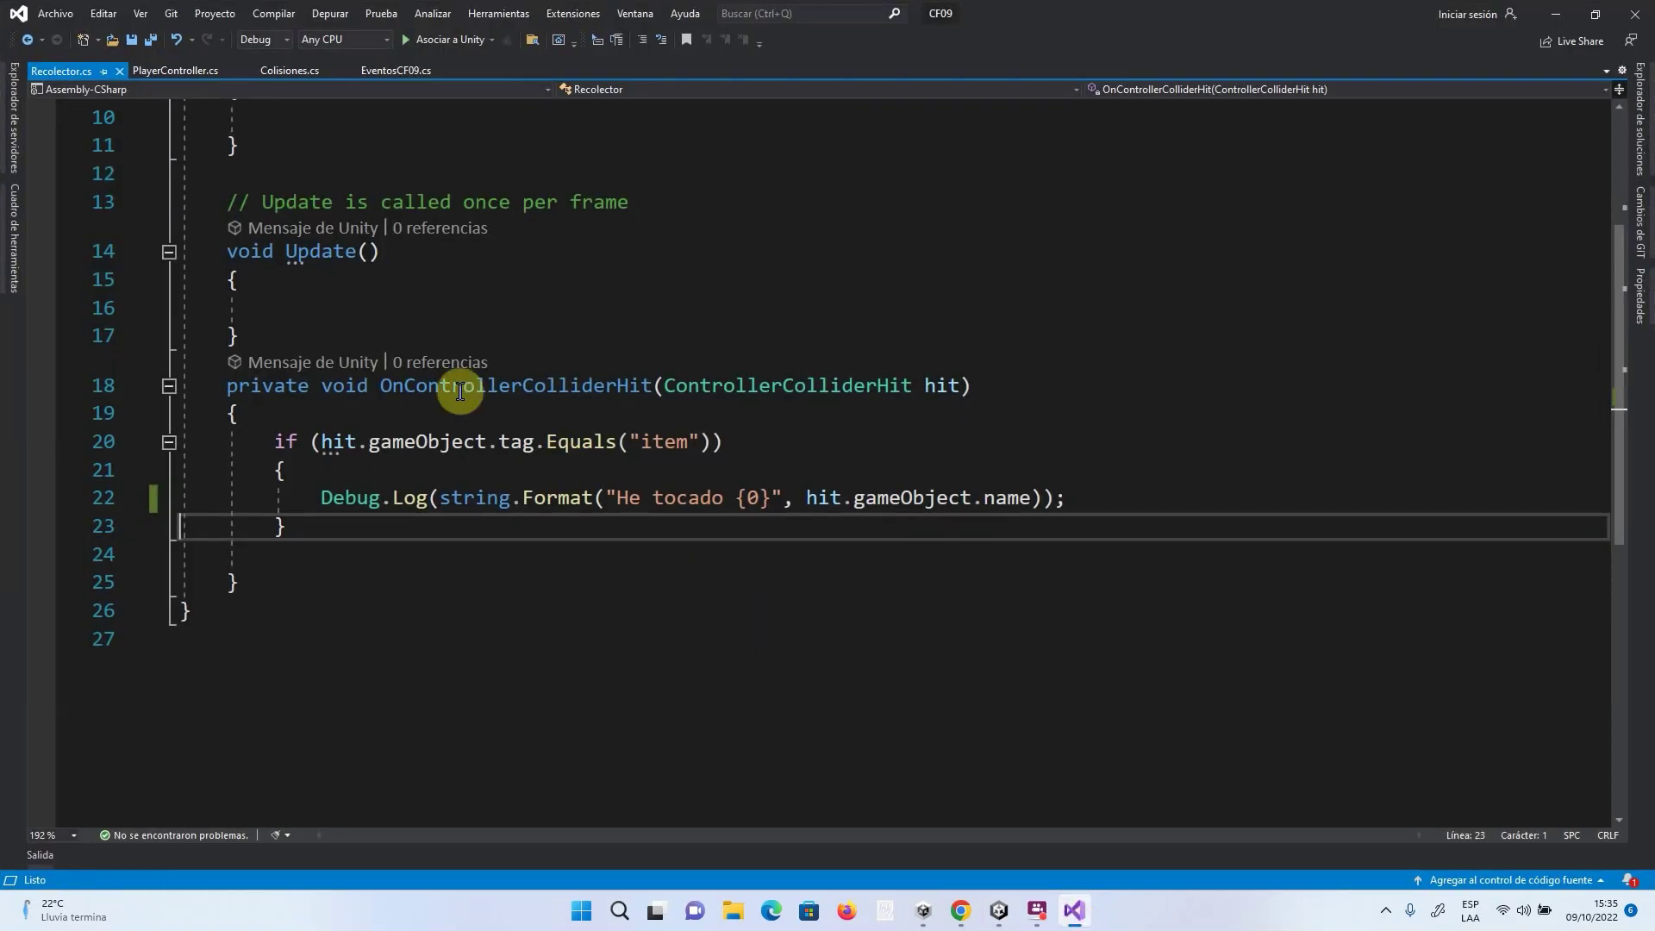
pyautogui.doubleClick(536, 384)
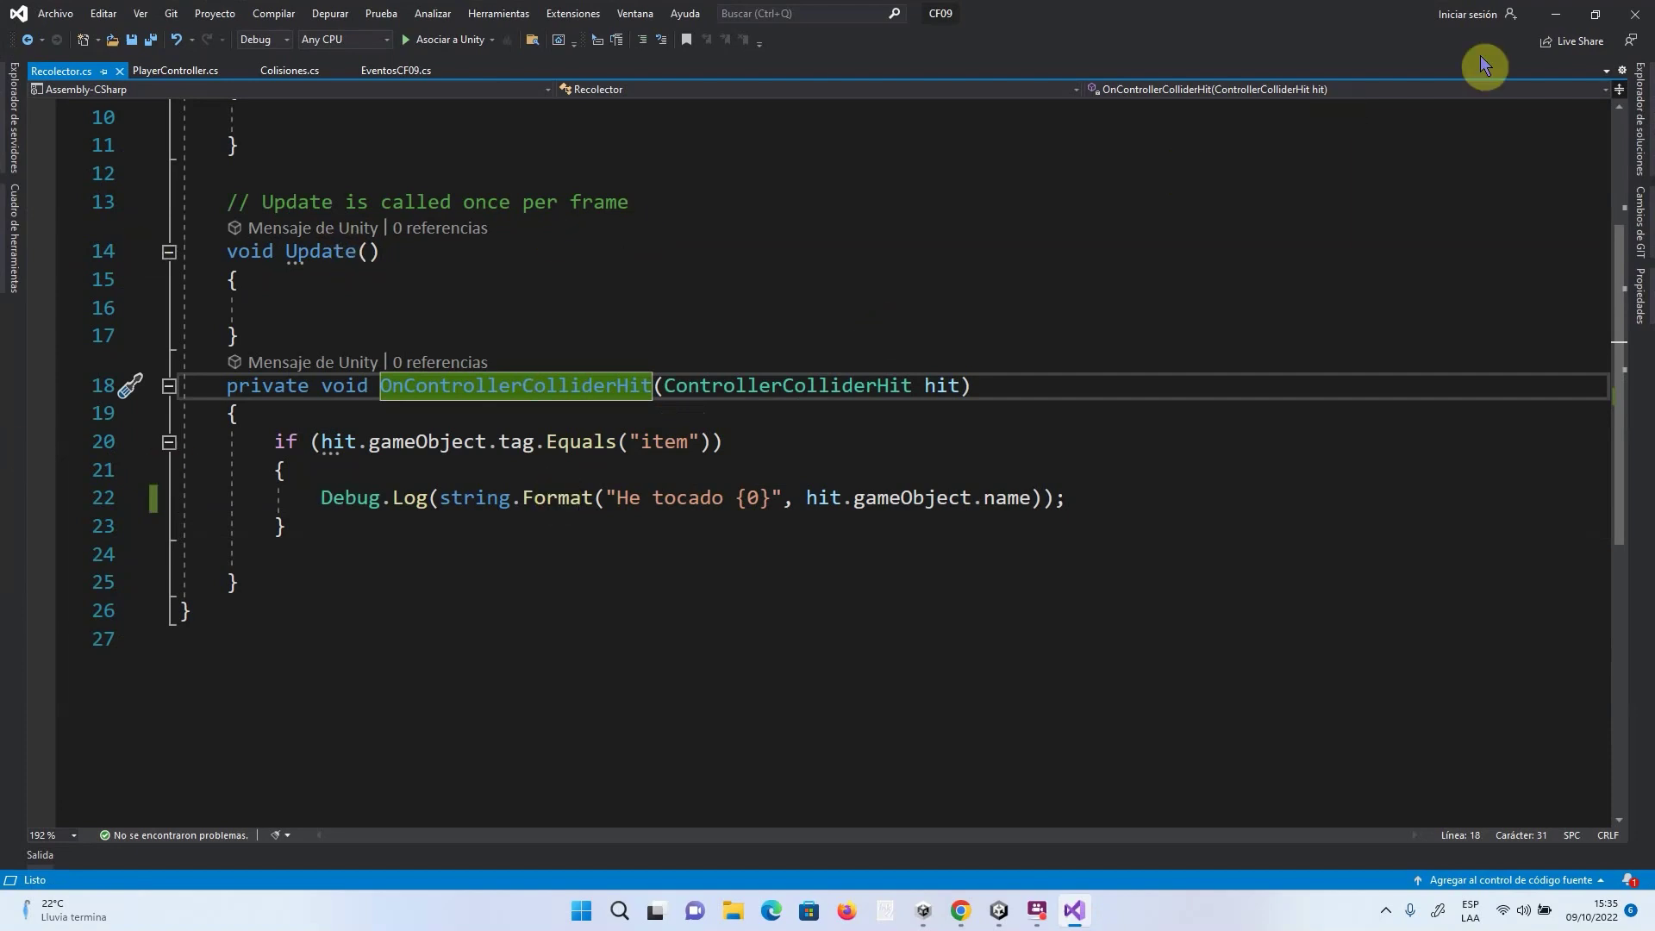
pyautogui.click(1551, 17)
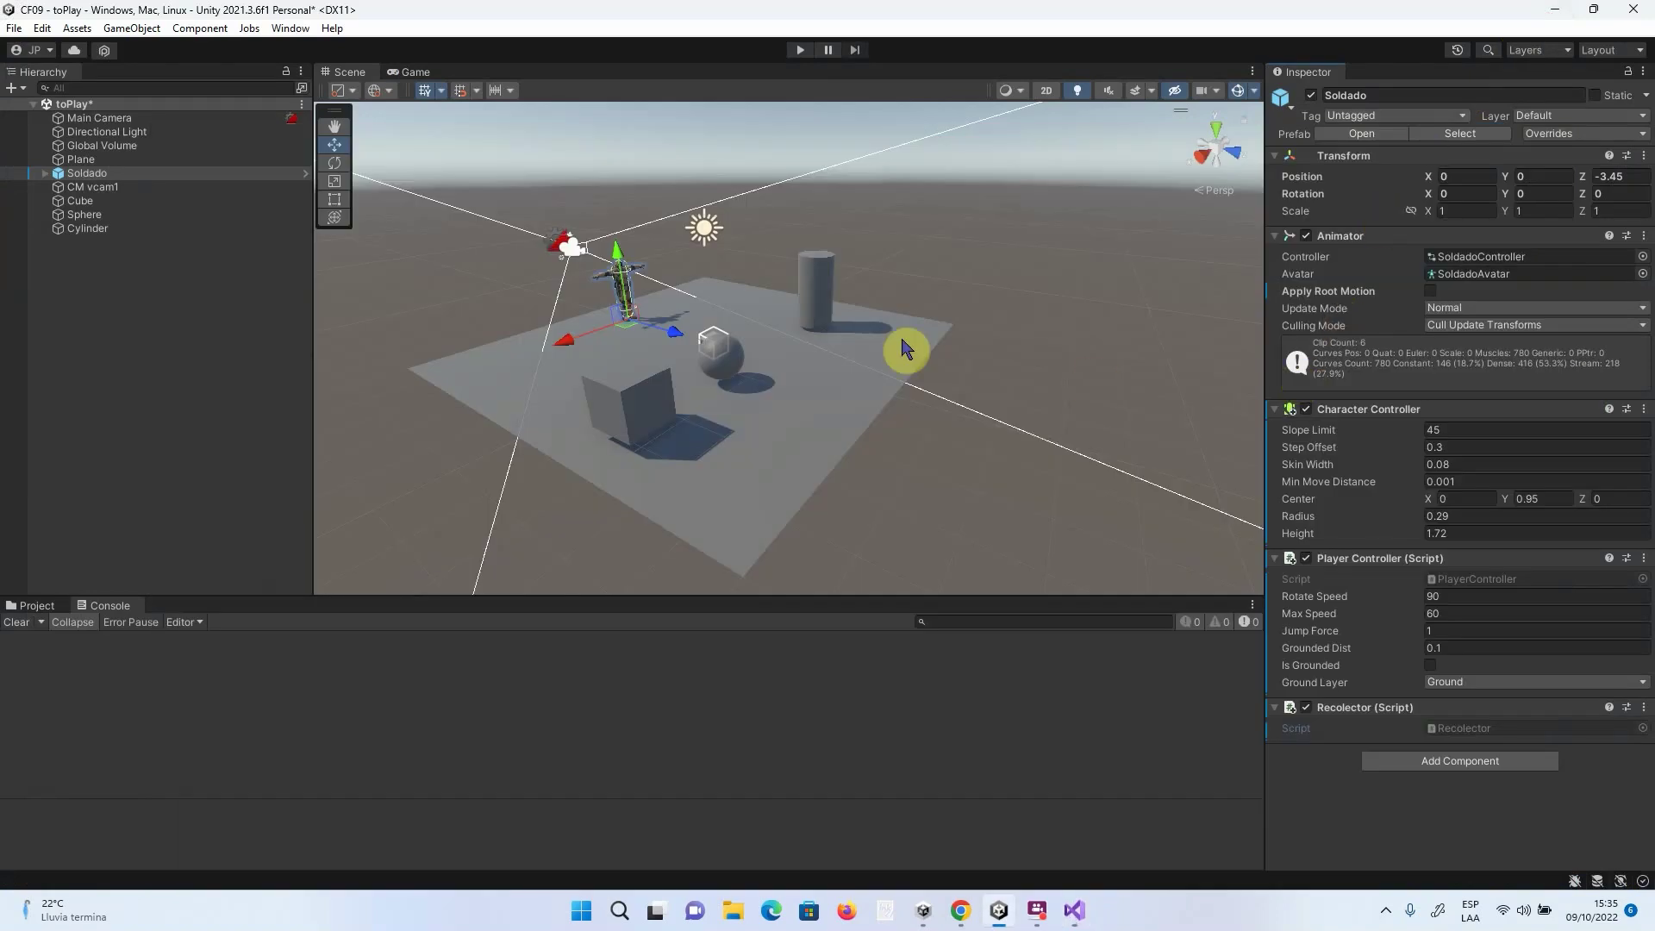
pyautogui.click(824, 267)
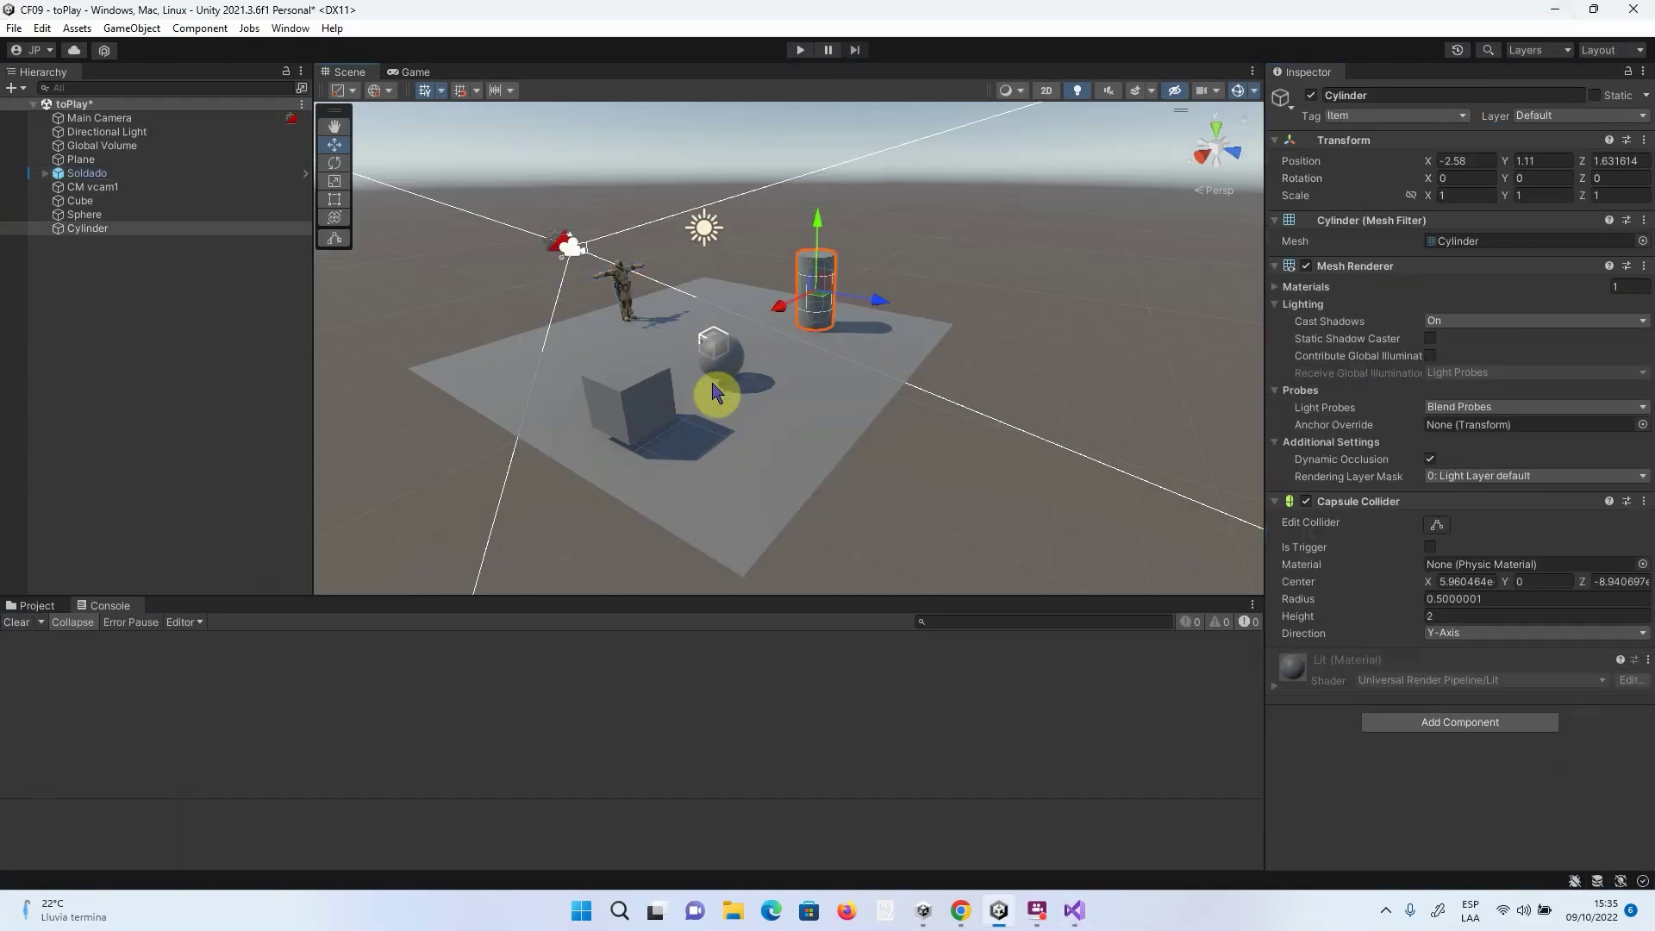
pyautogui.click(649, 422)
pyautogui.click(727, 365)
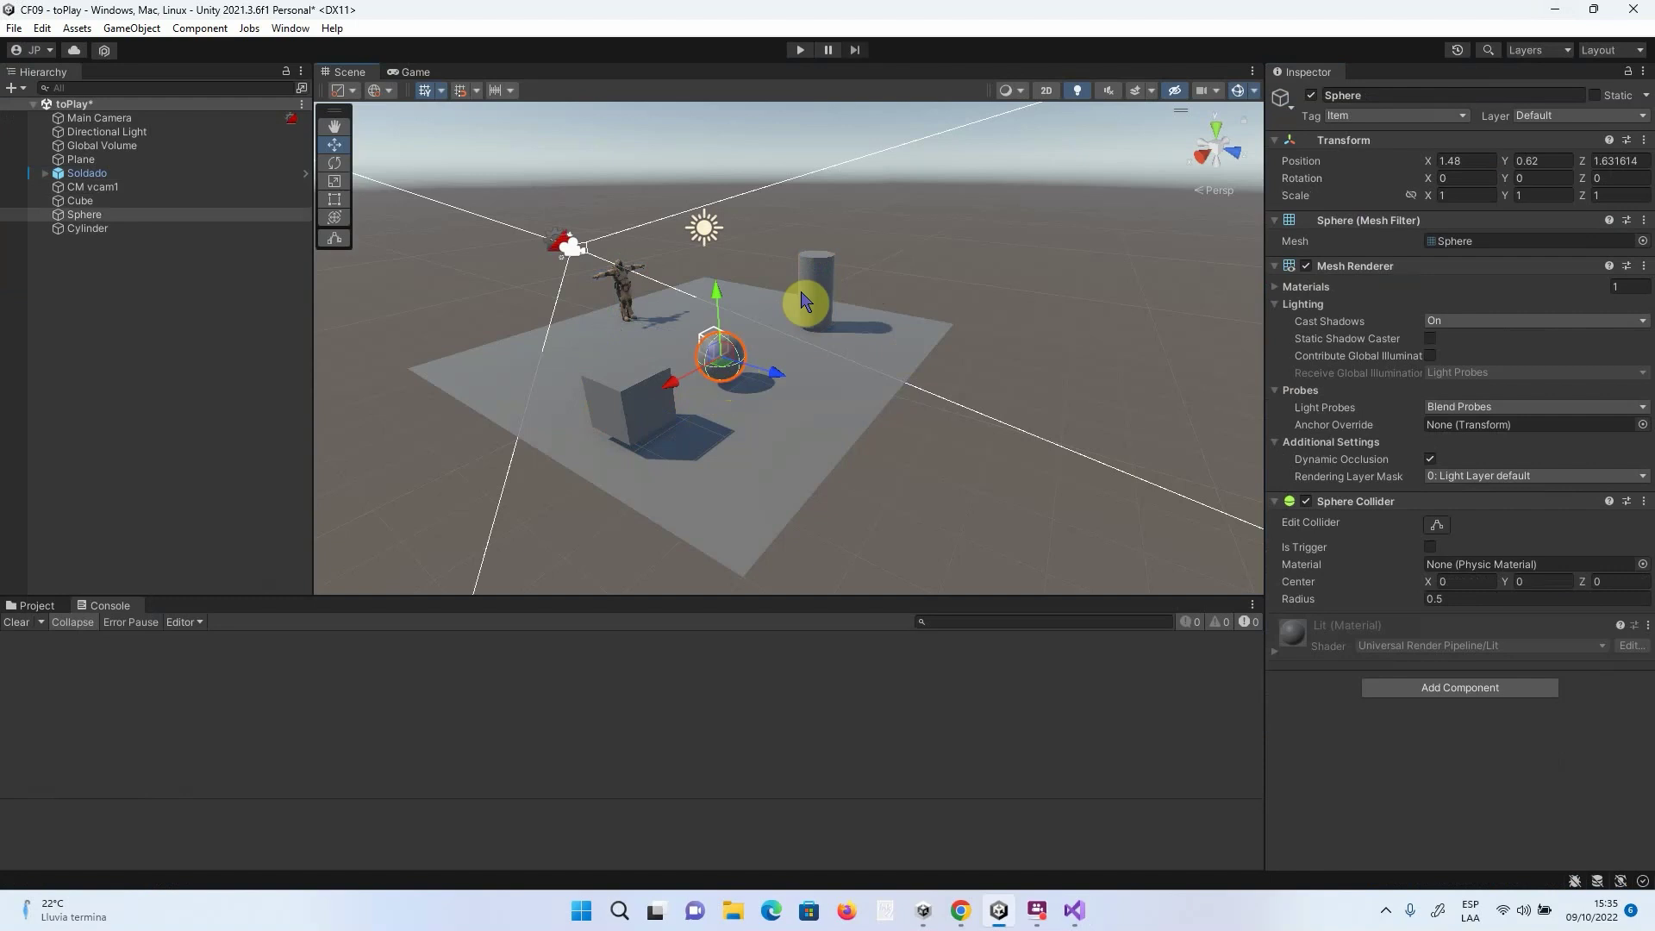
pyautogui.click(819, 280)
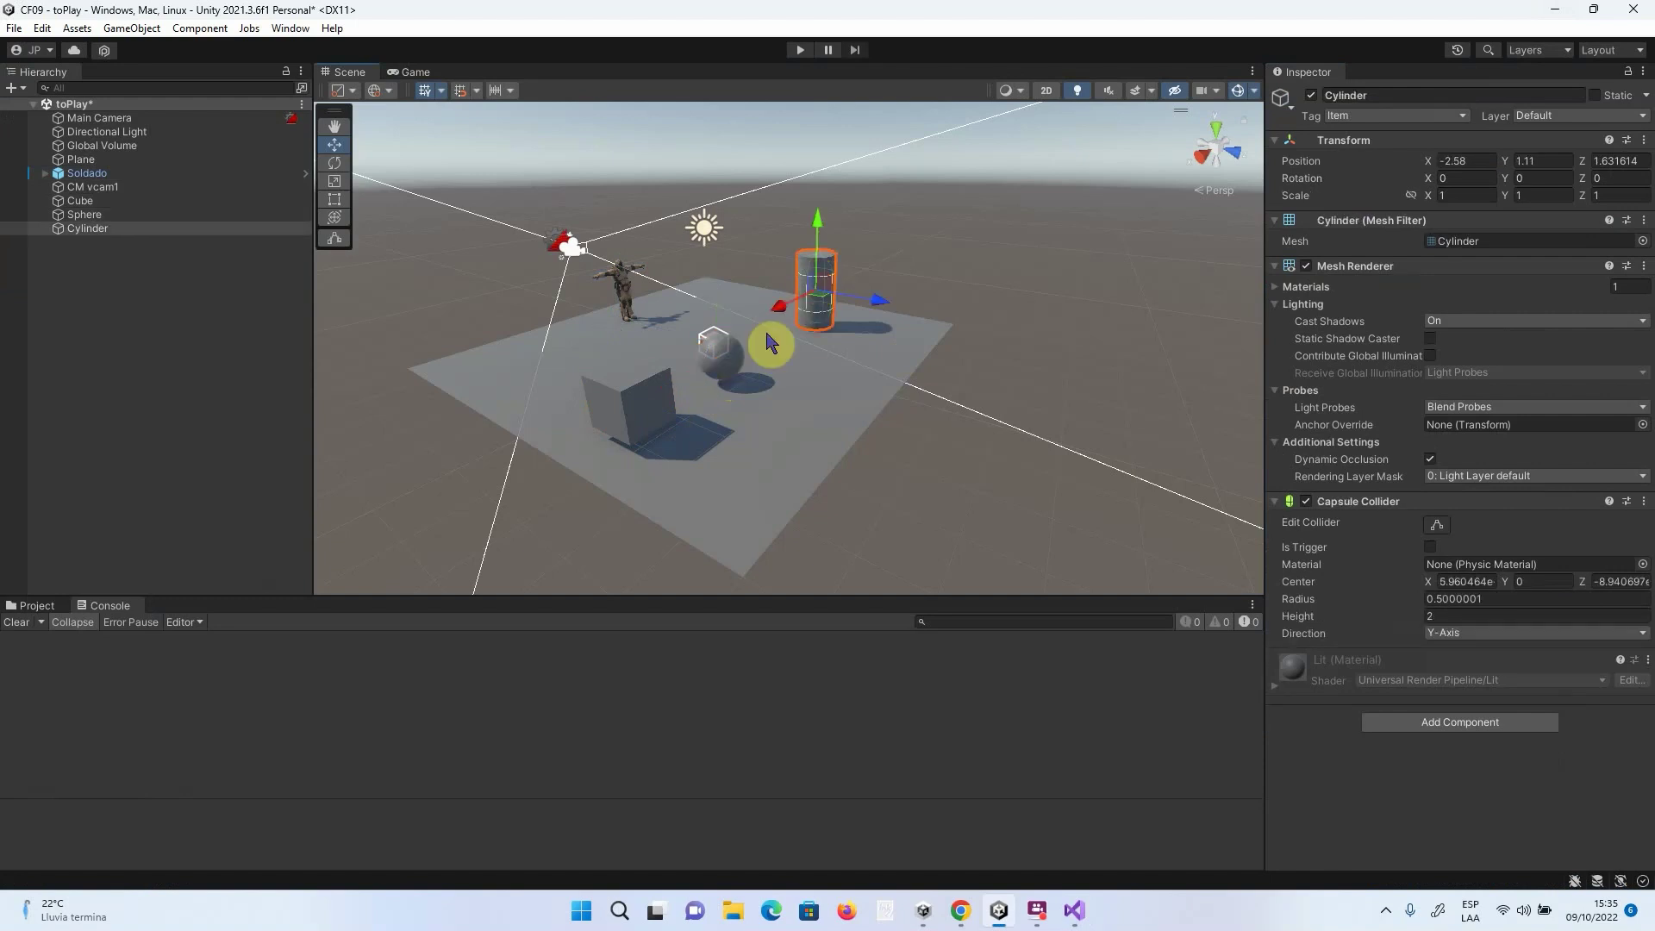
# Give the sphere a Rigidbody and remove its Character Joint component.
pyautogui.click(729, 371)
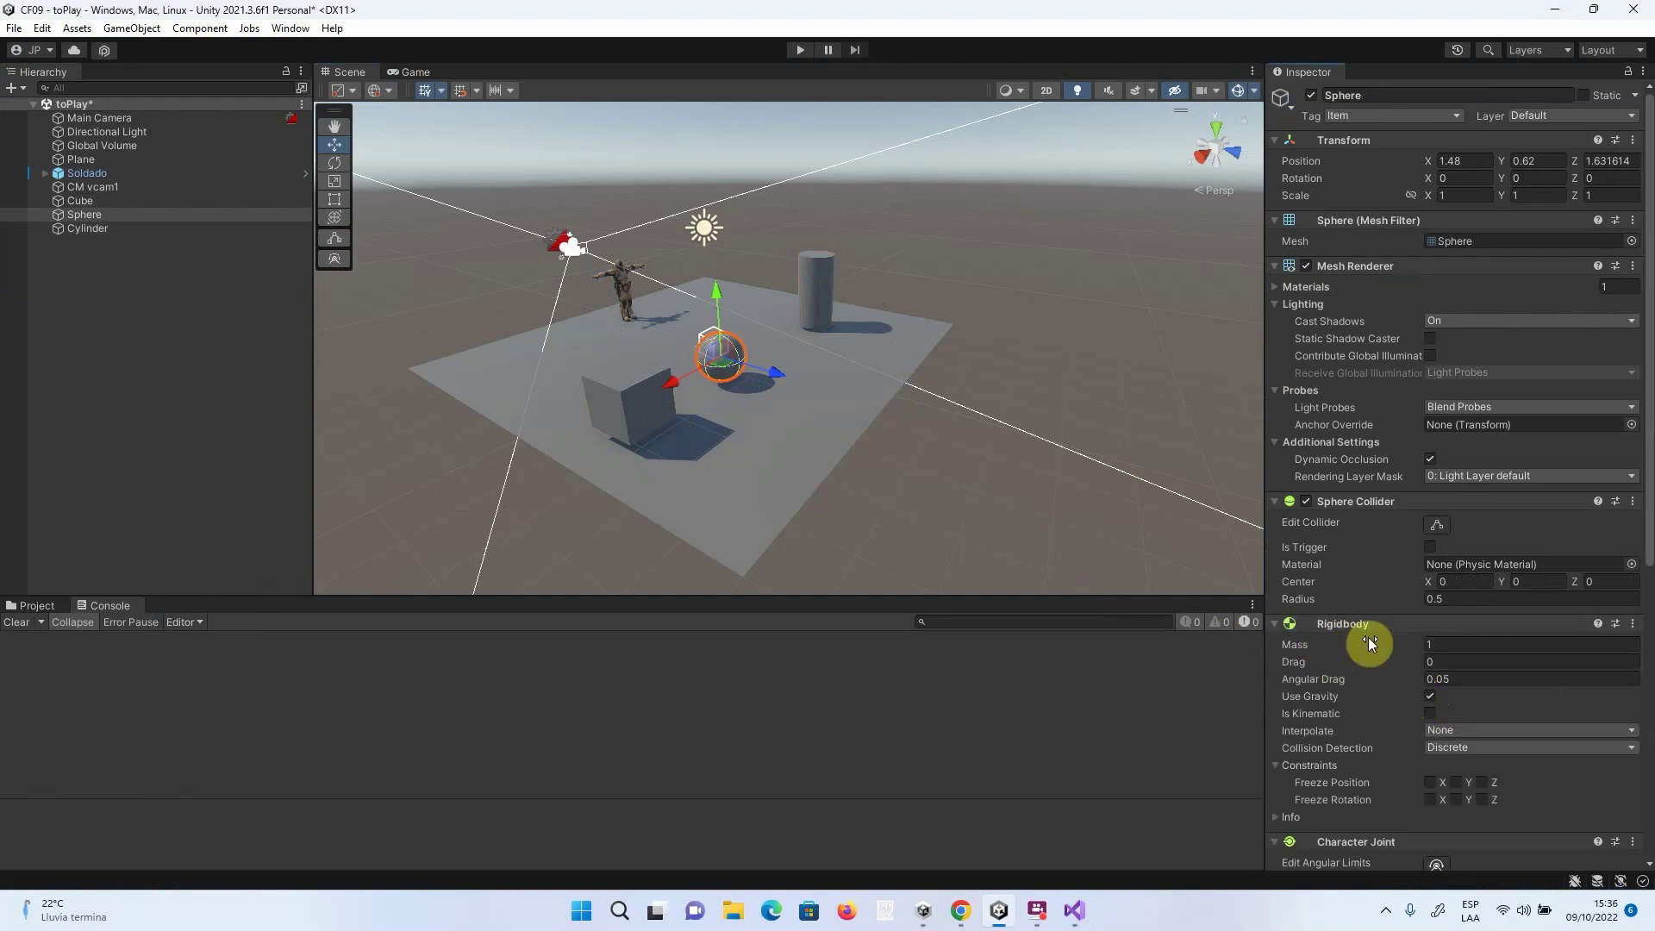
pyautogui.scroll(-5, 1373, 652)
pyautogui.scroll(-1, 1394, 652)
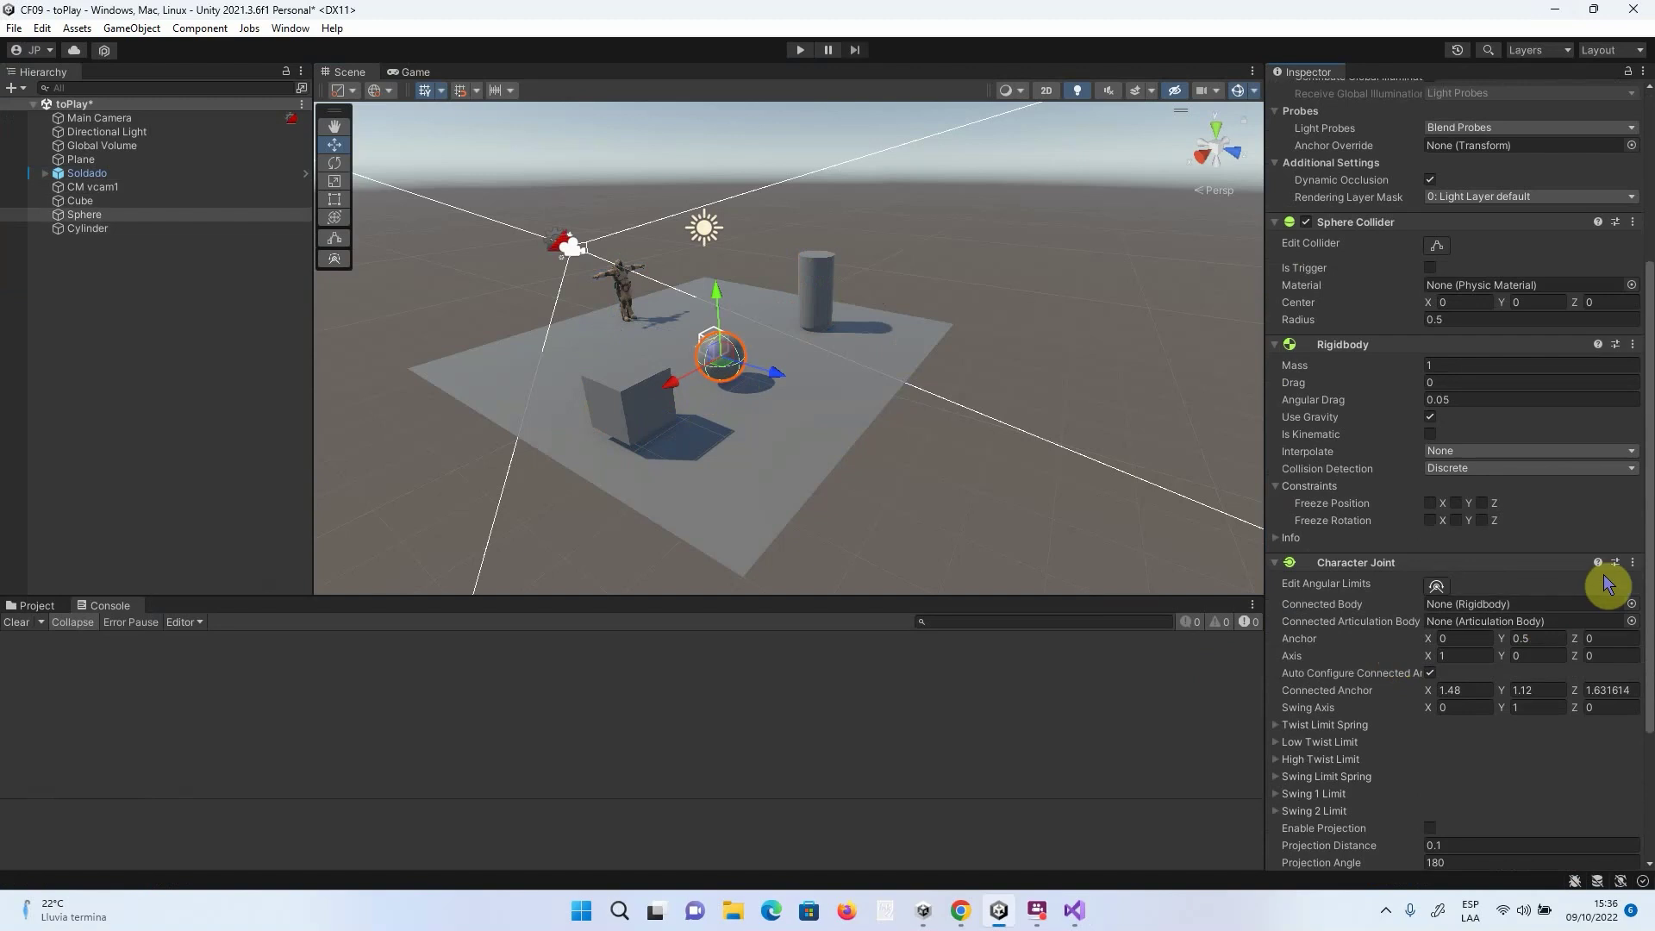
pyautogui.click(1632, 563)
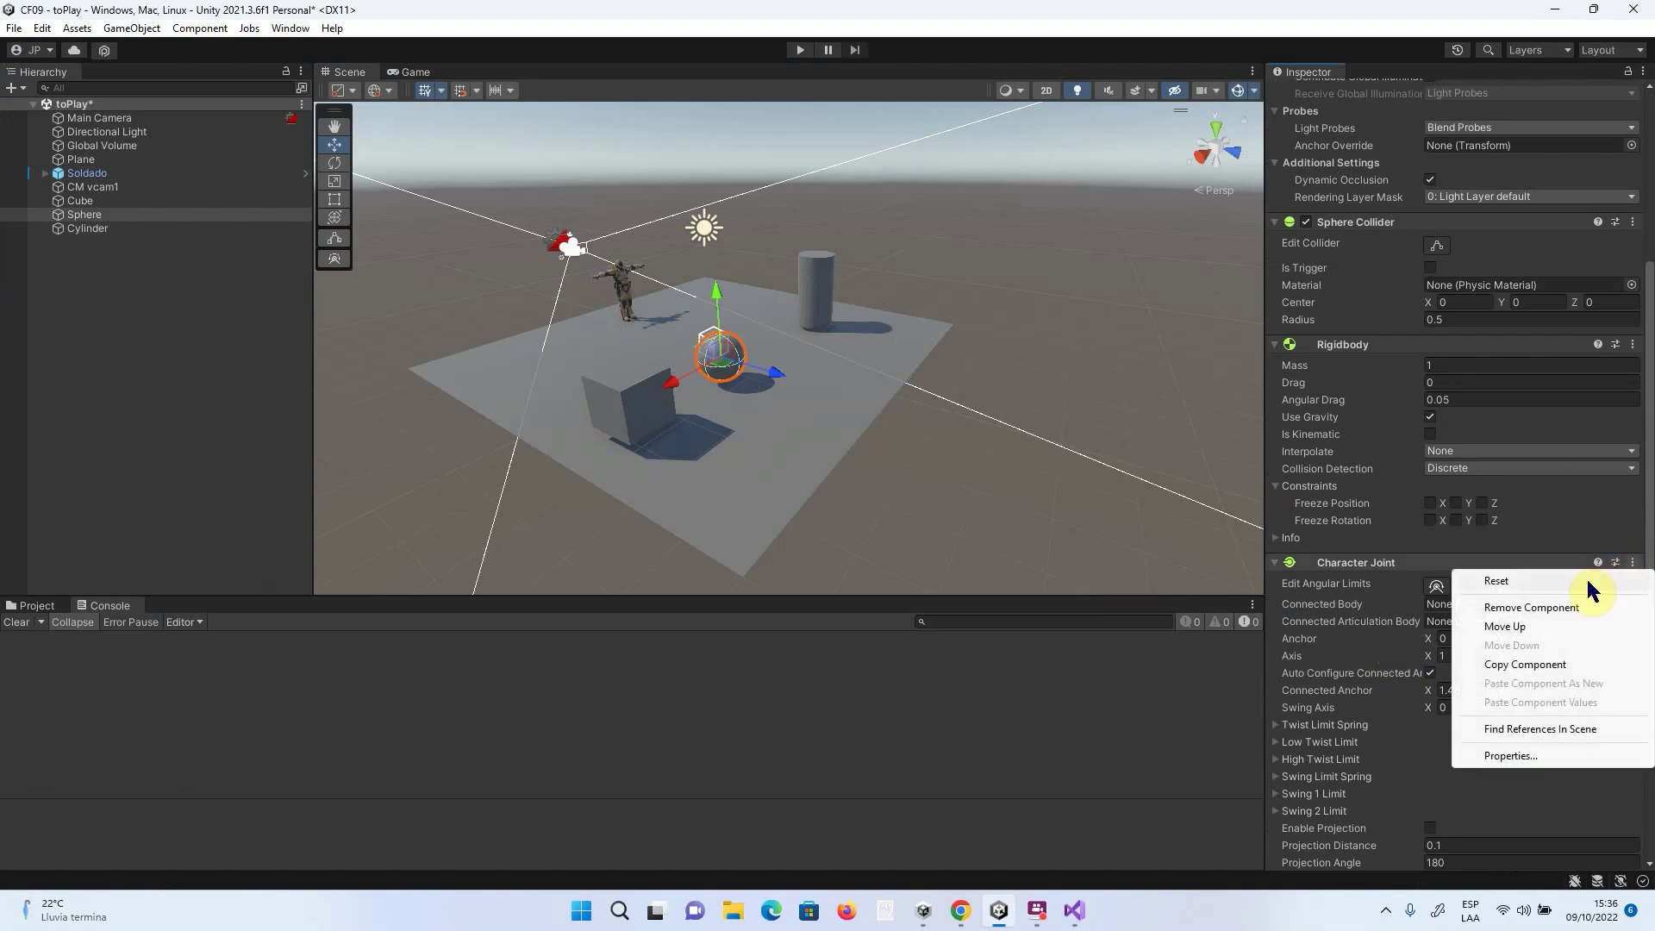
pyautogui.click(1562, 608)
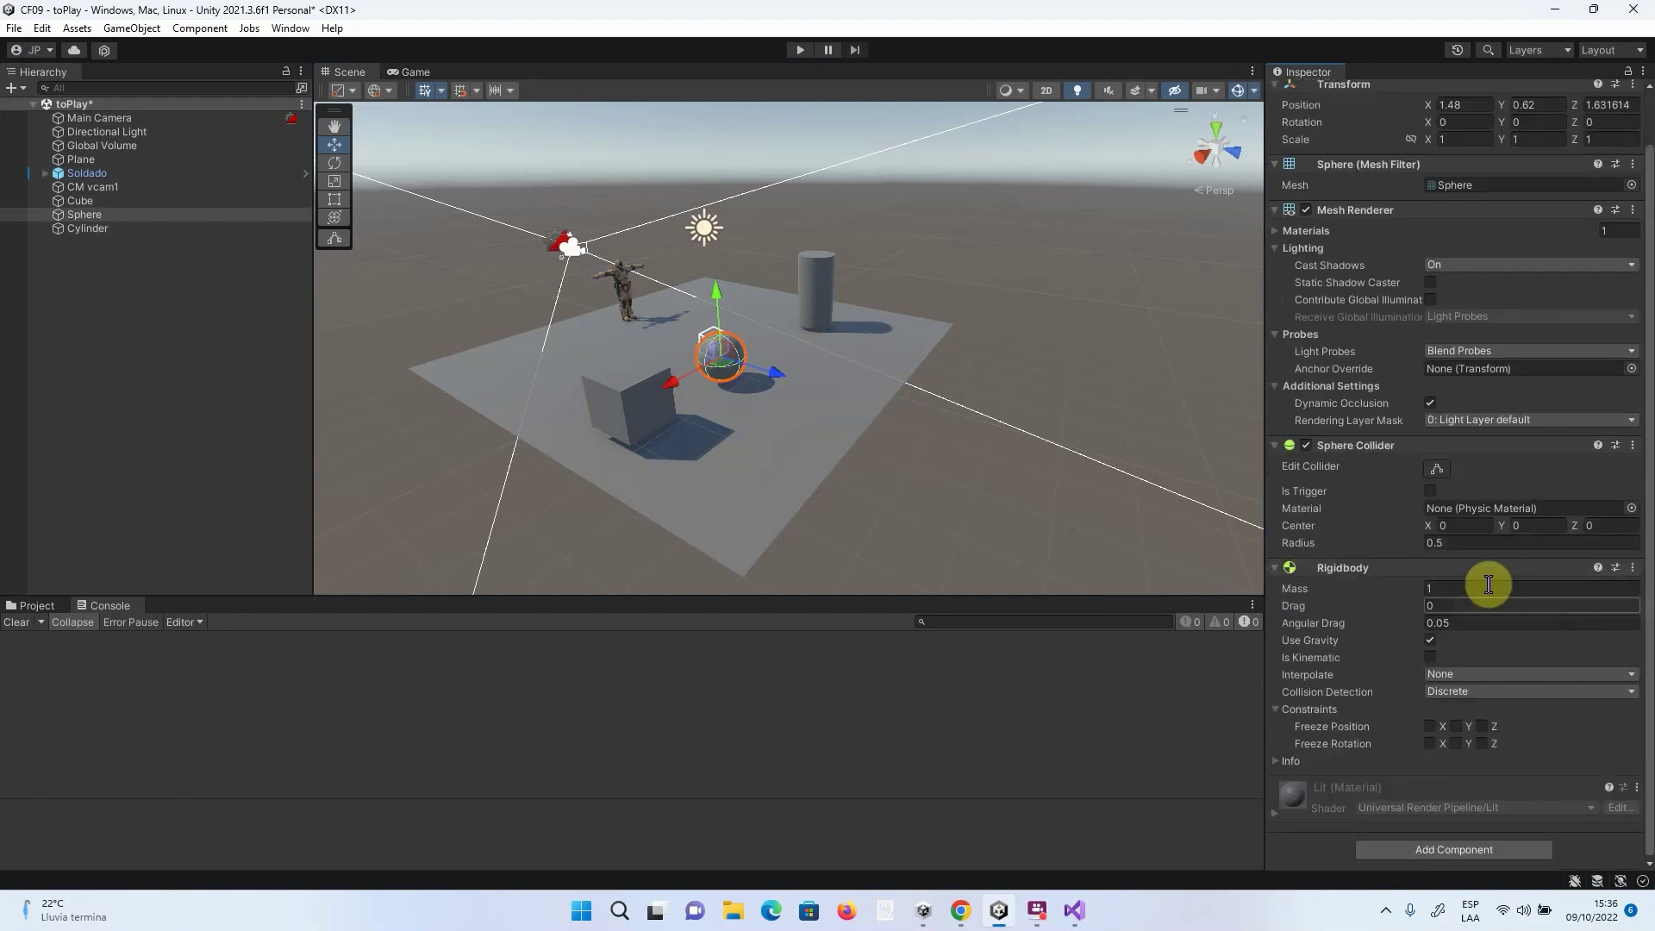
# Add a Rigidbody component to the cylinder.
pyautogui.click(816, 282)
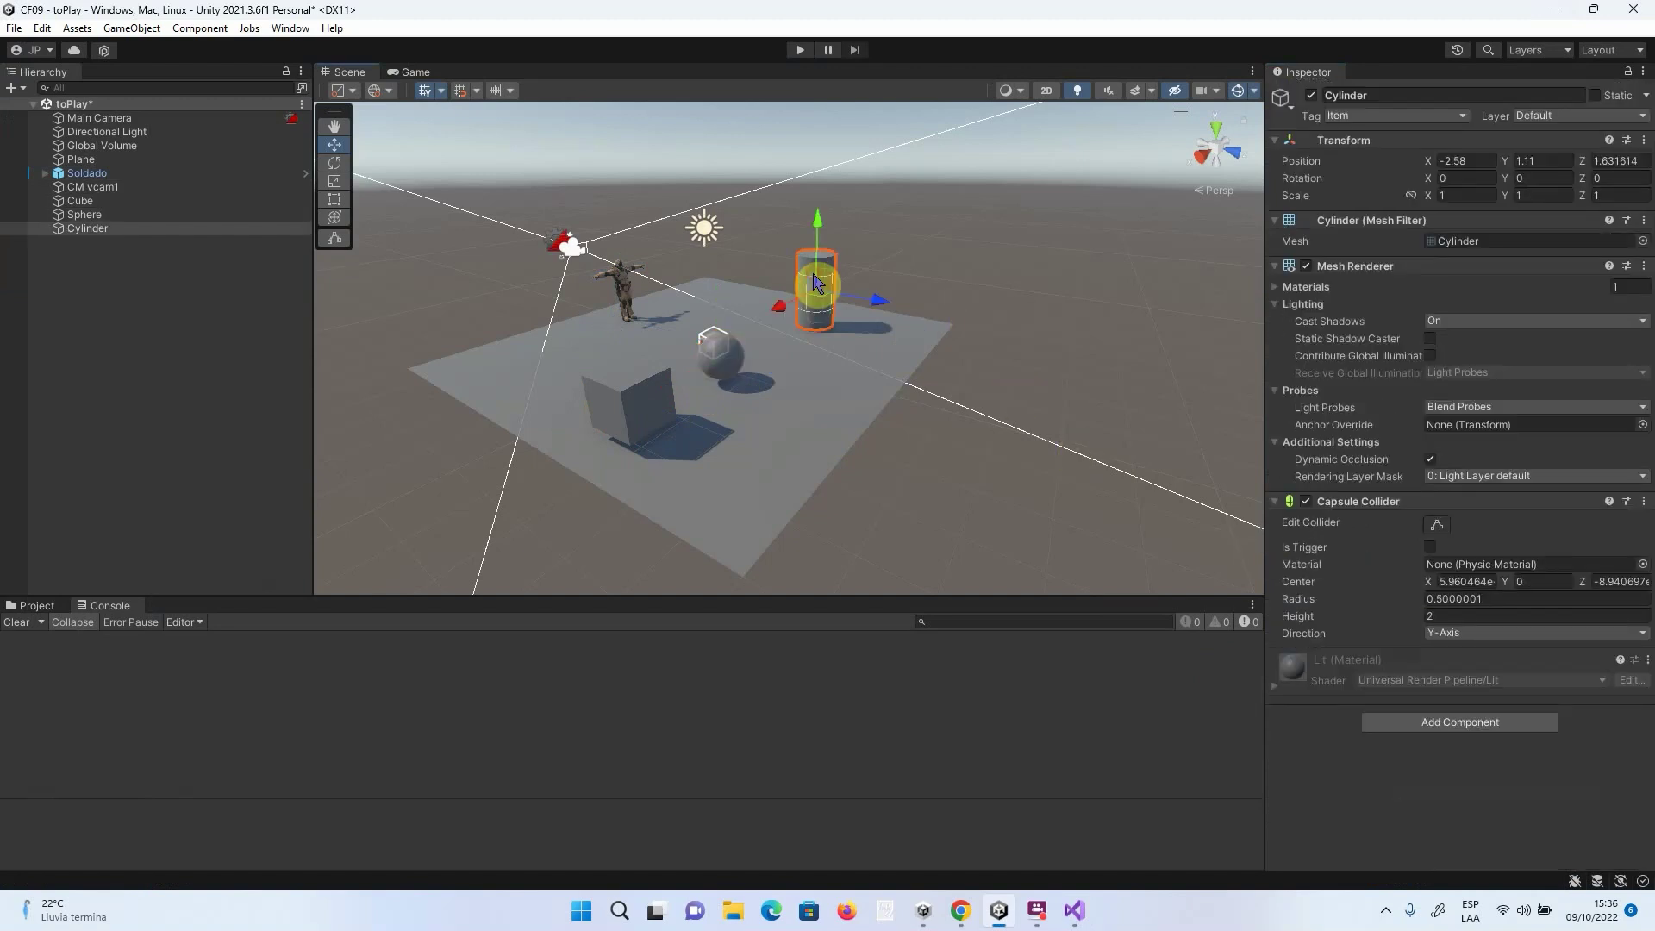
pyautogui.click(1424, 734)
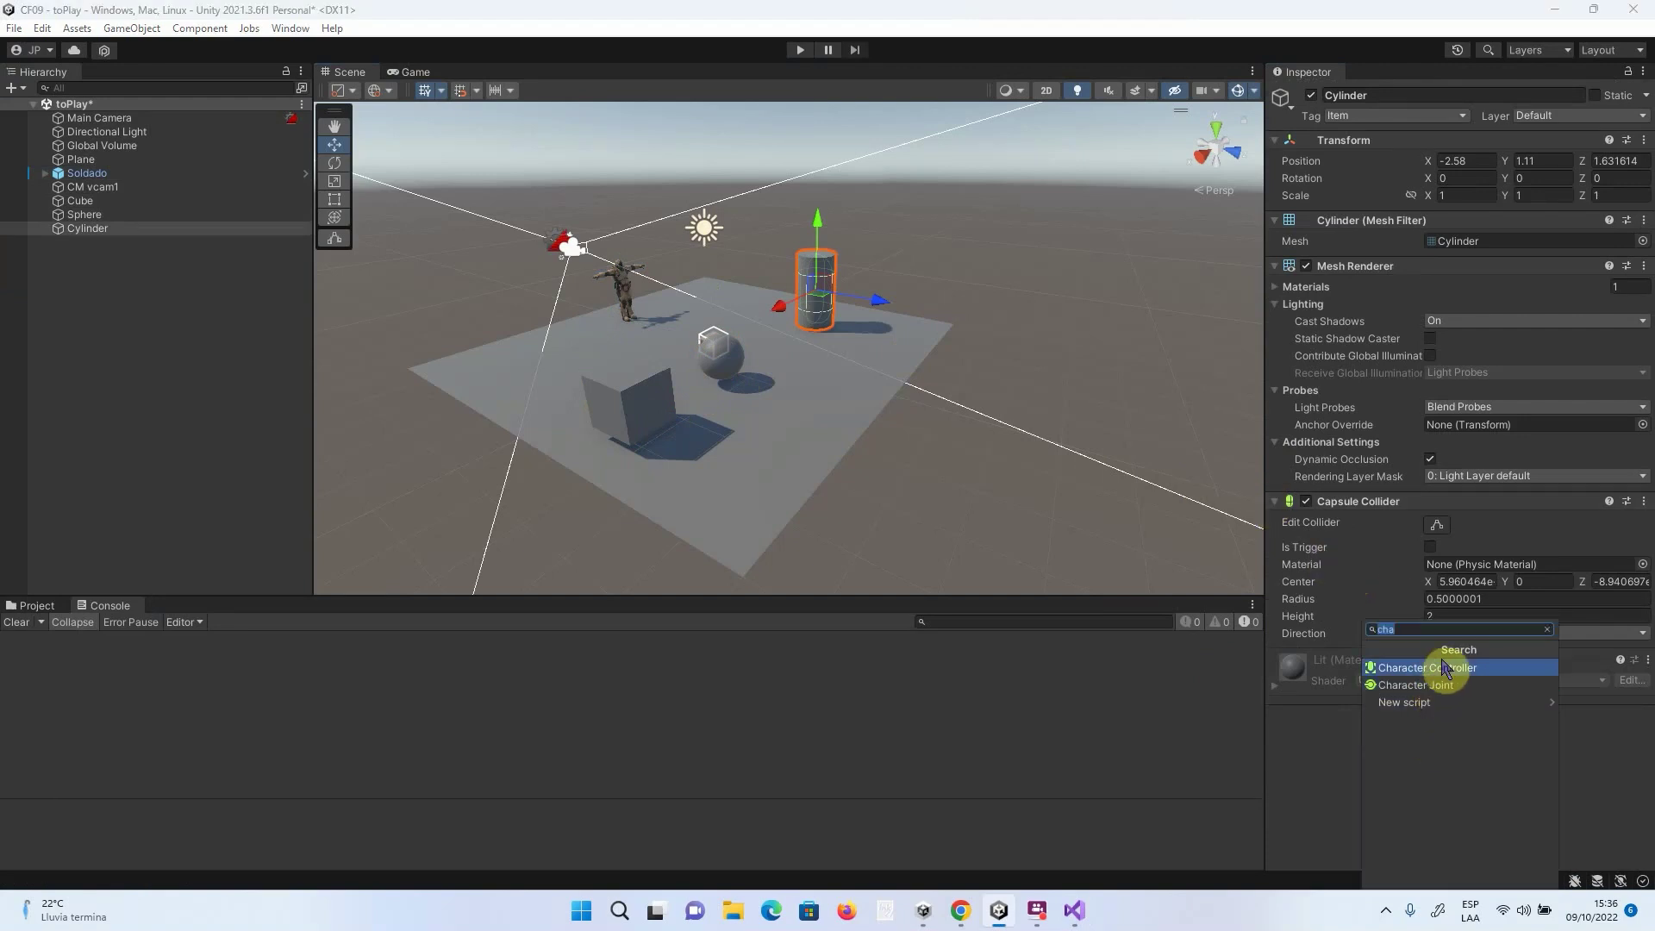
pyautogui.write('riu')
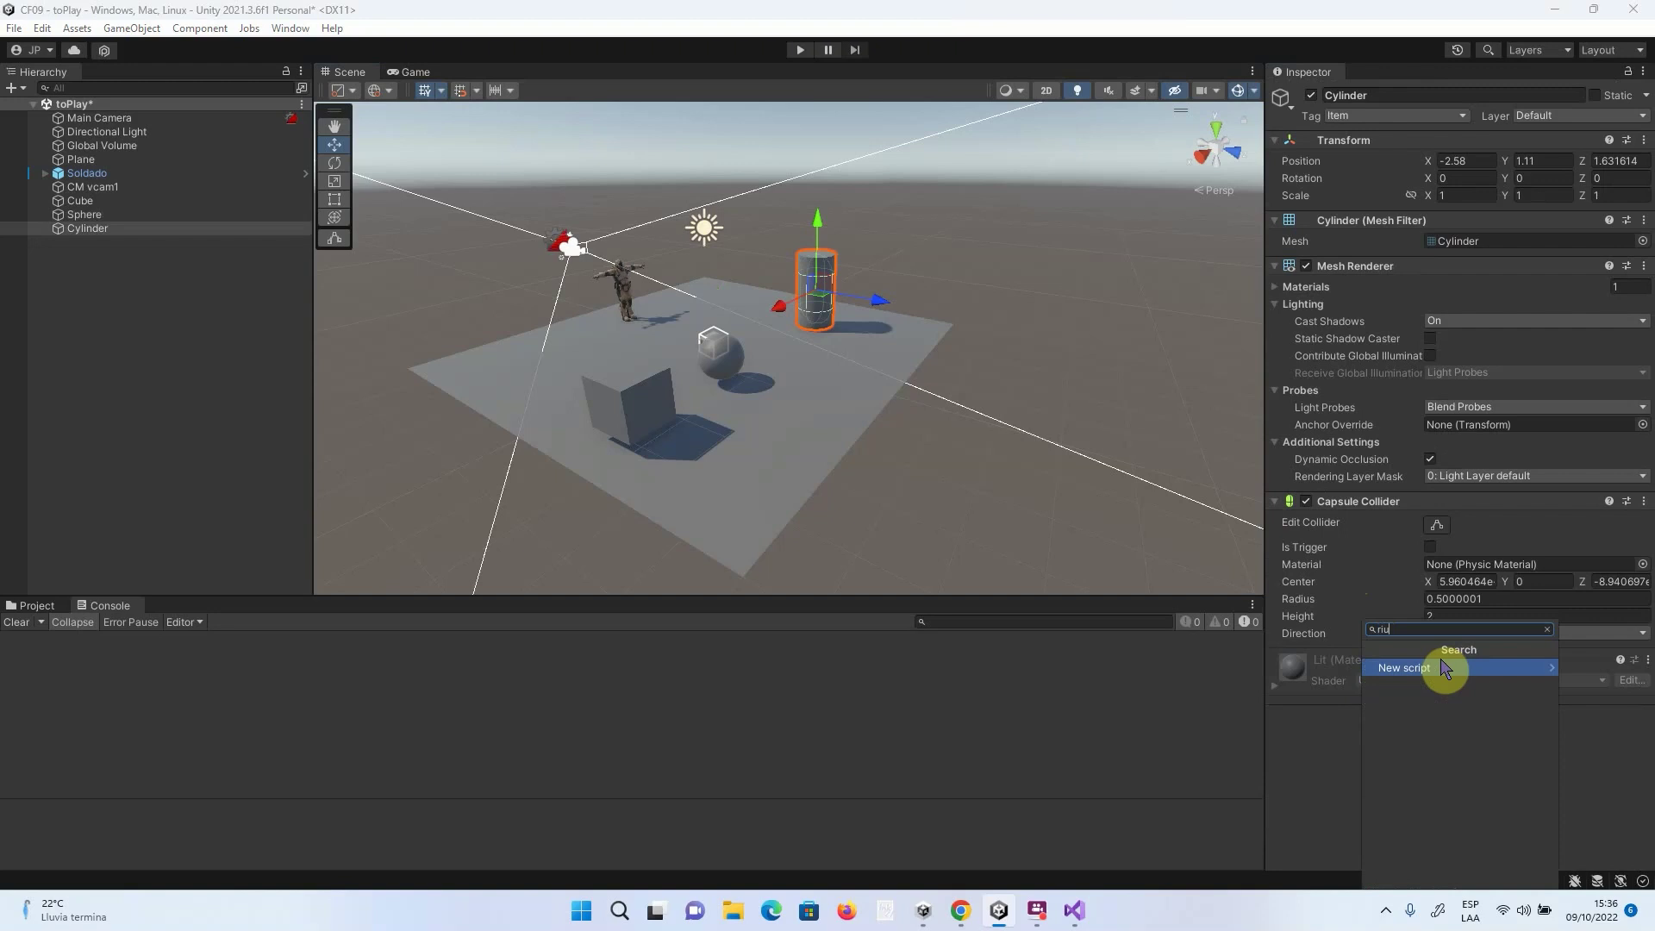
pyautogui.press('BackSpace')
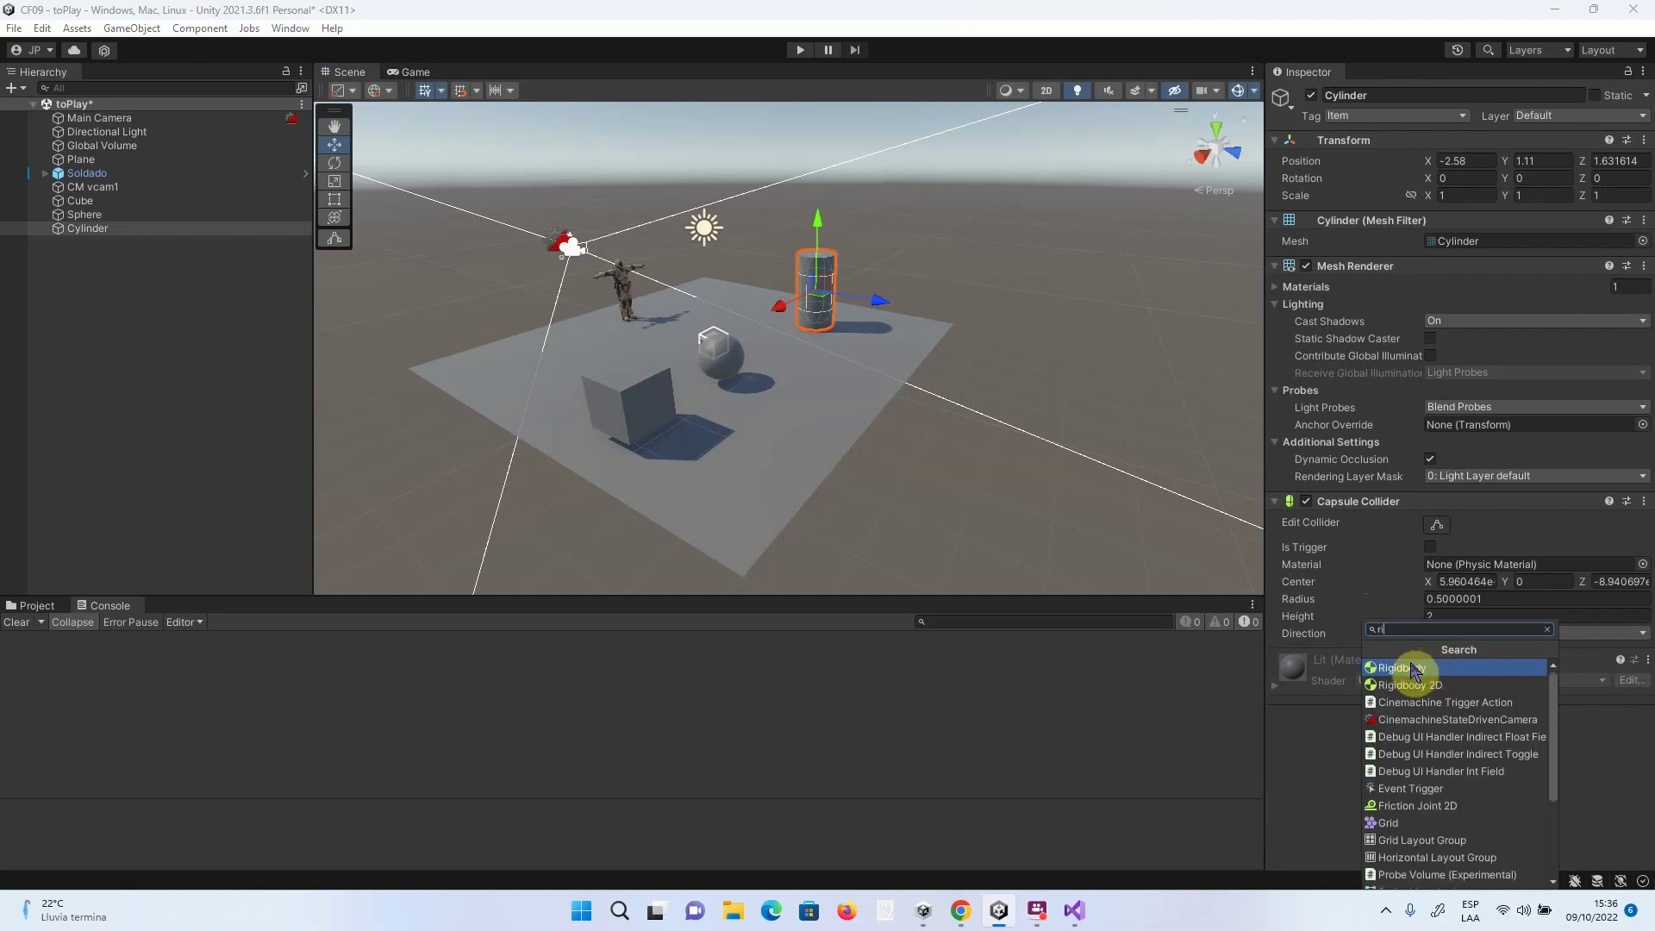
pyautogui.click(1404, 668)
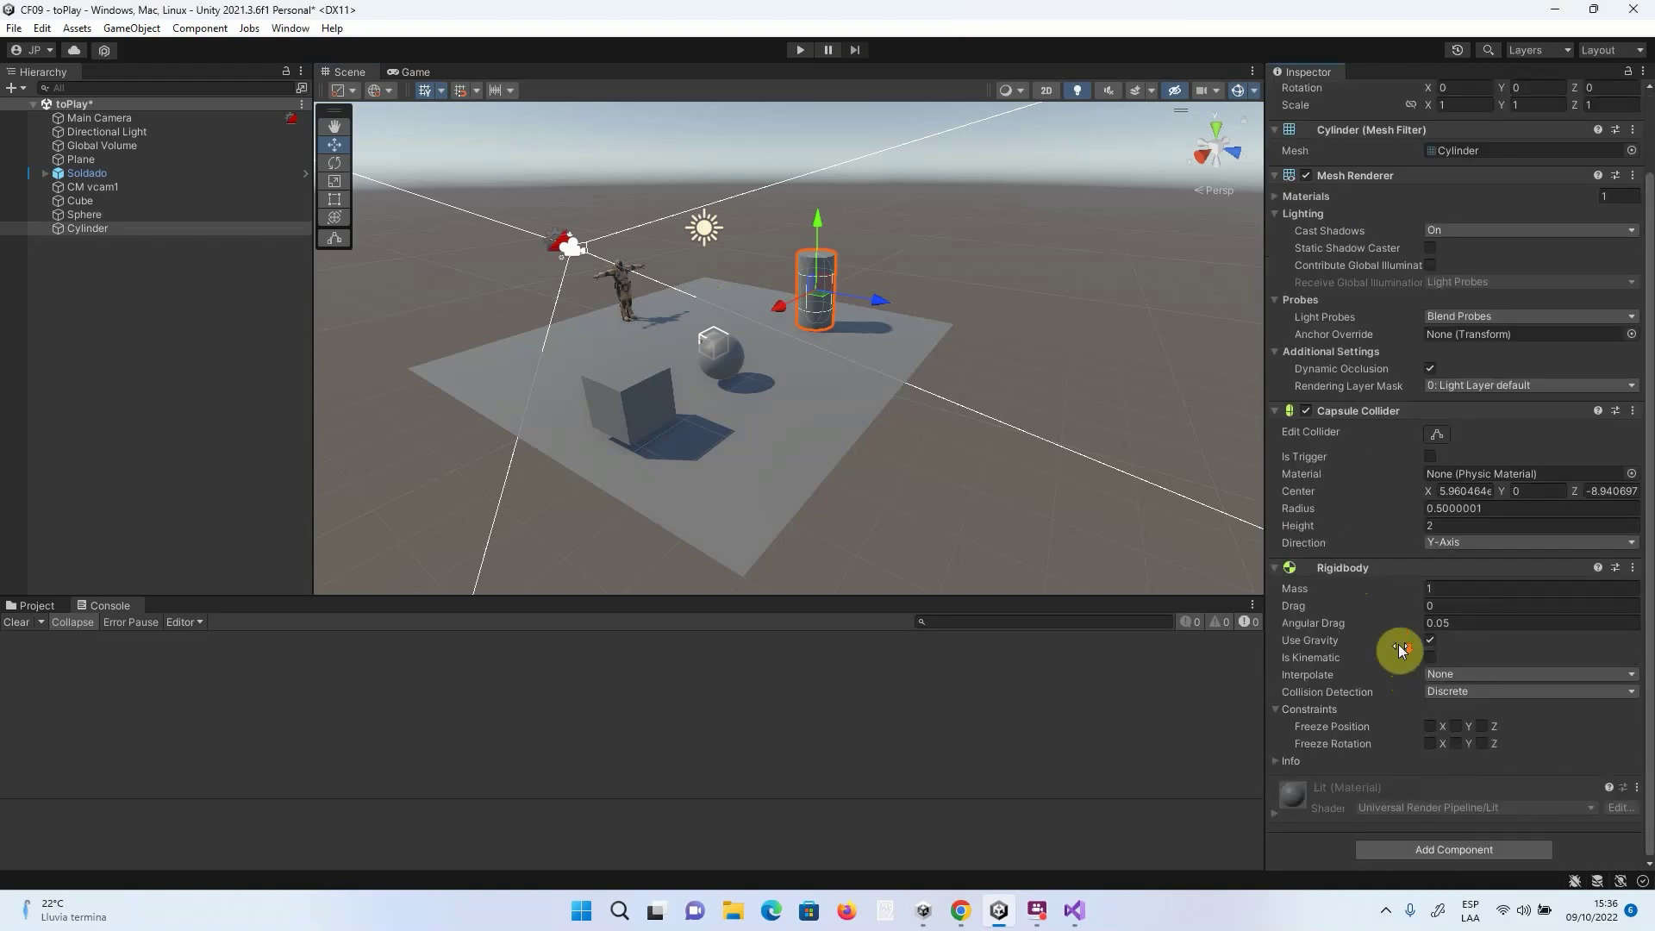
# Add a Rigidbody component to the cube.
pyautogui.click(642, 404)
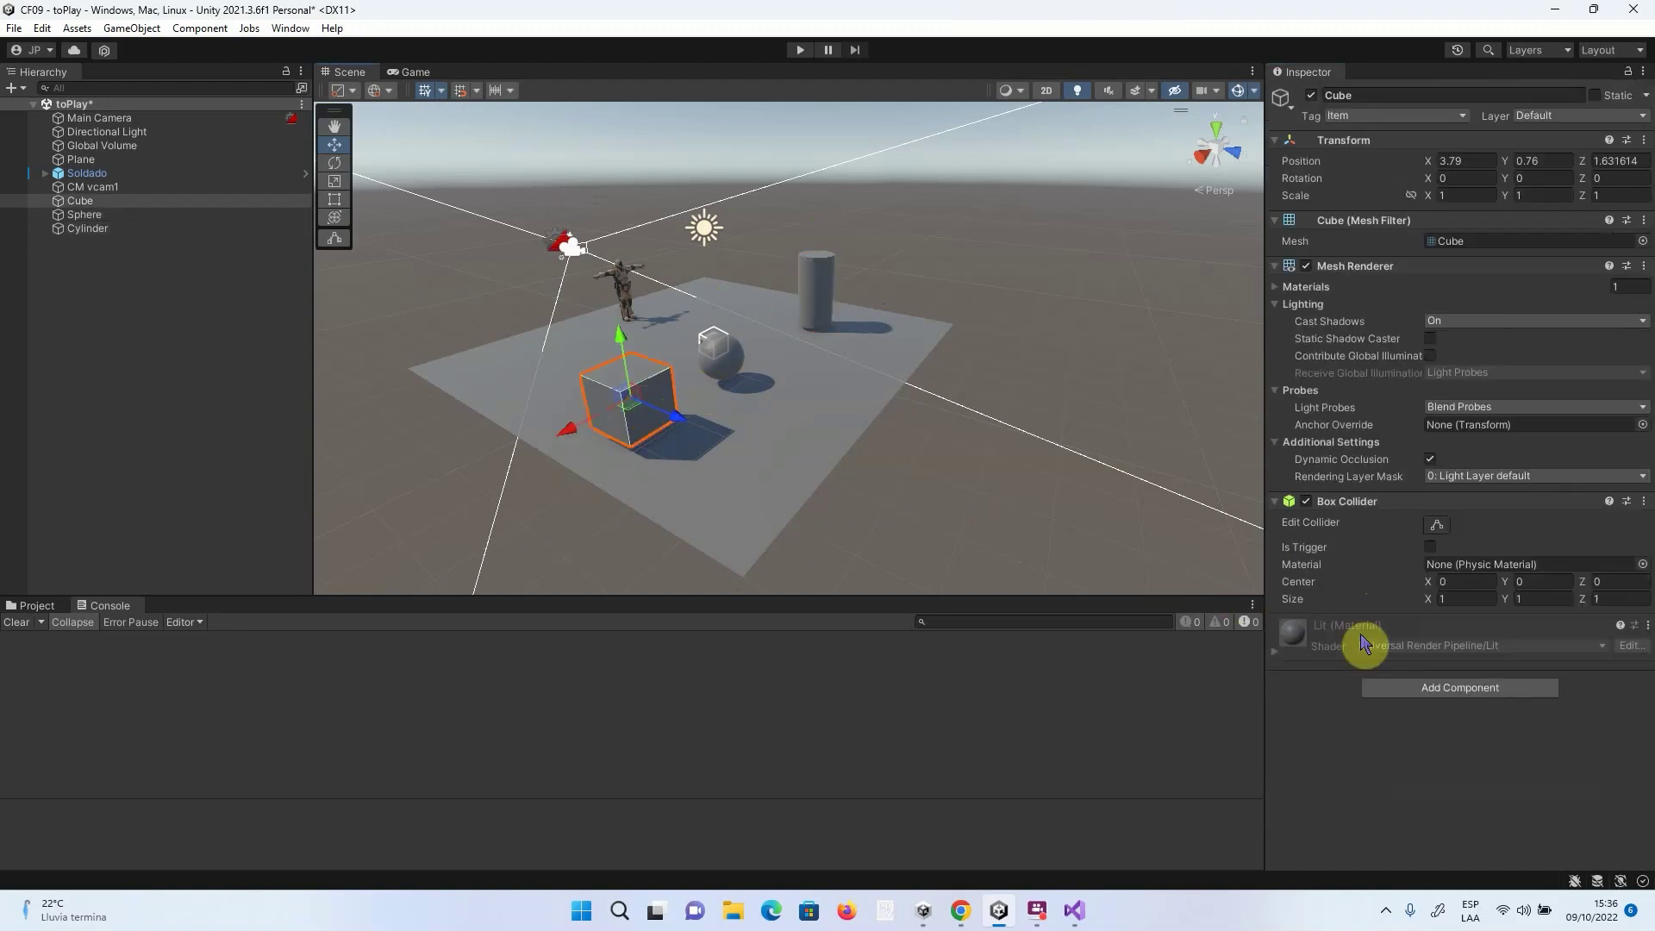
pyautogui.click(1429, 692)
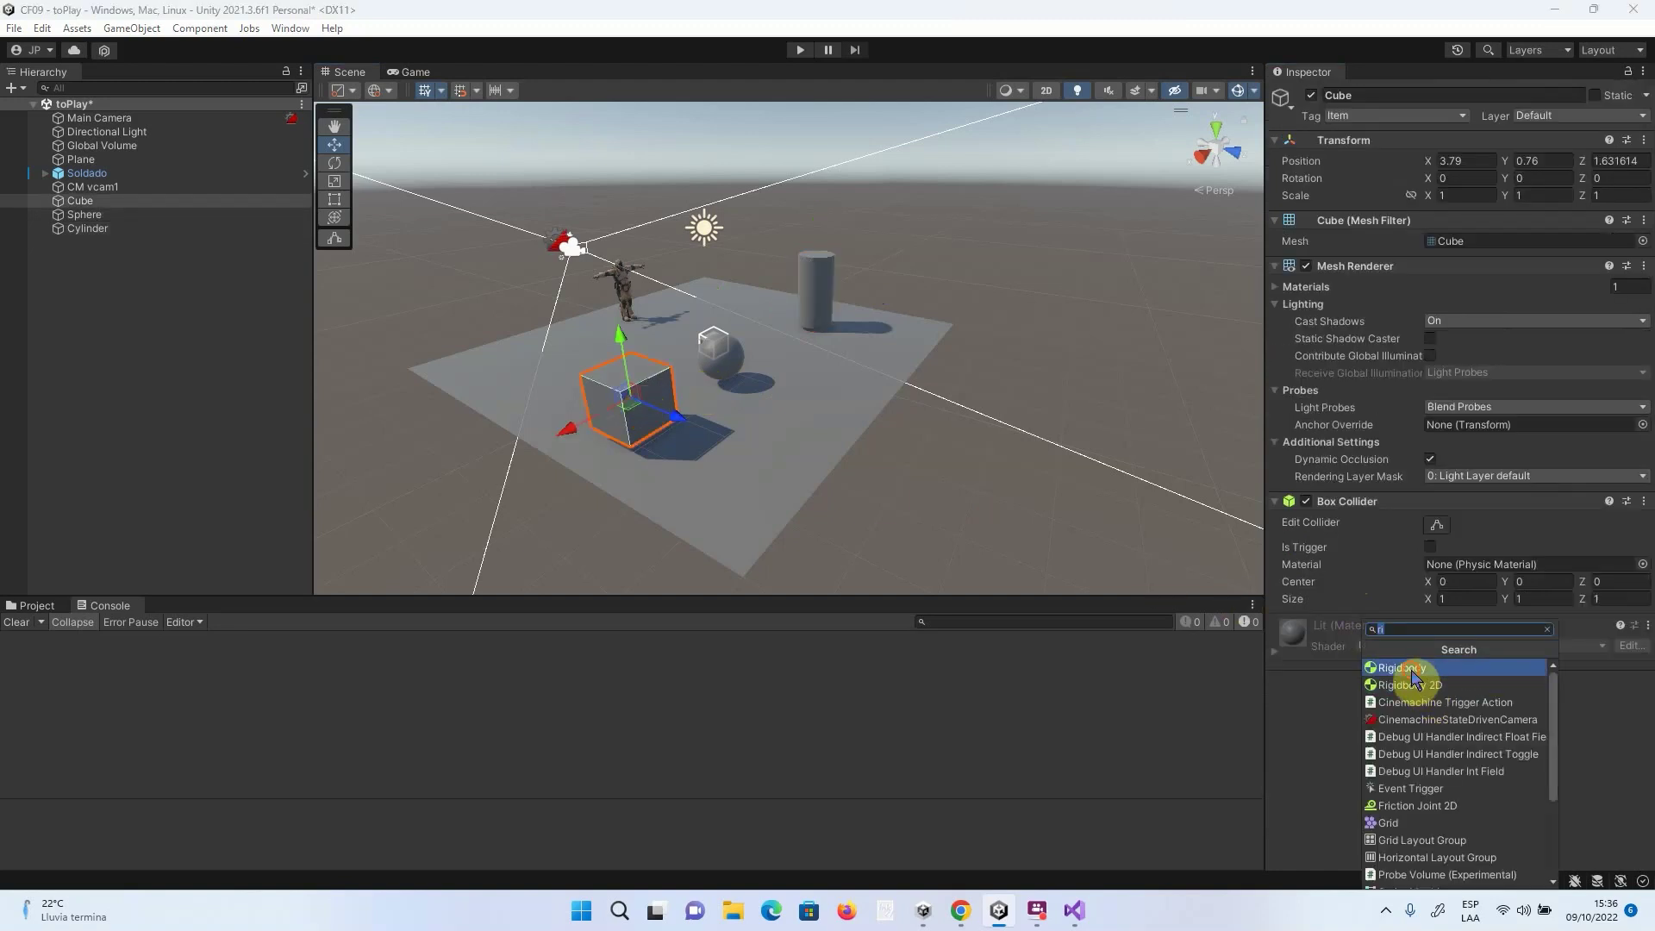
pyautogui.click(1377, 665)
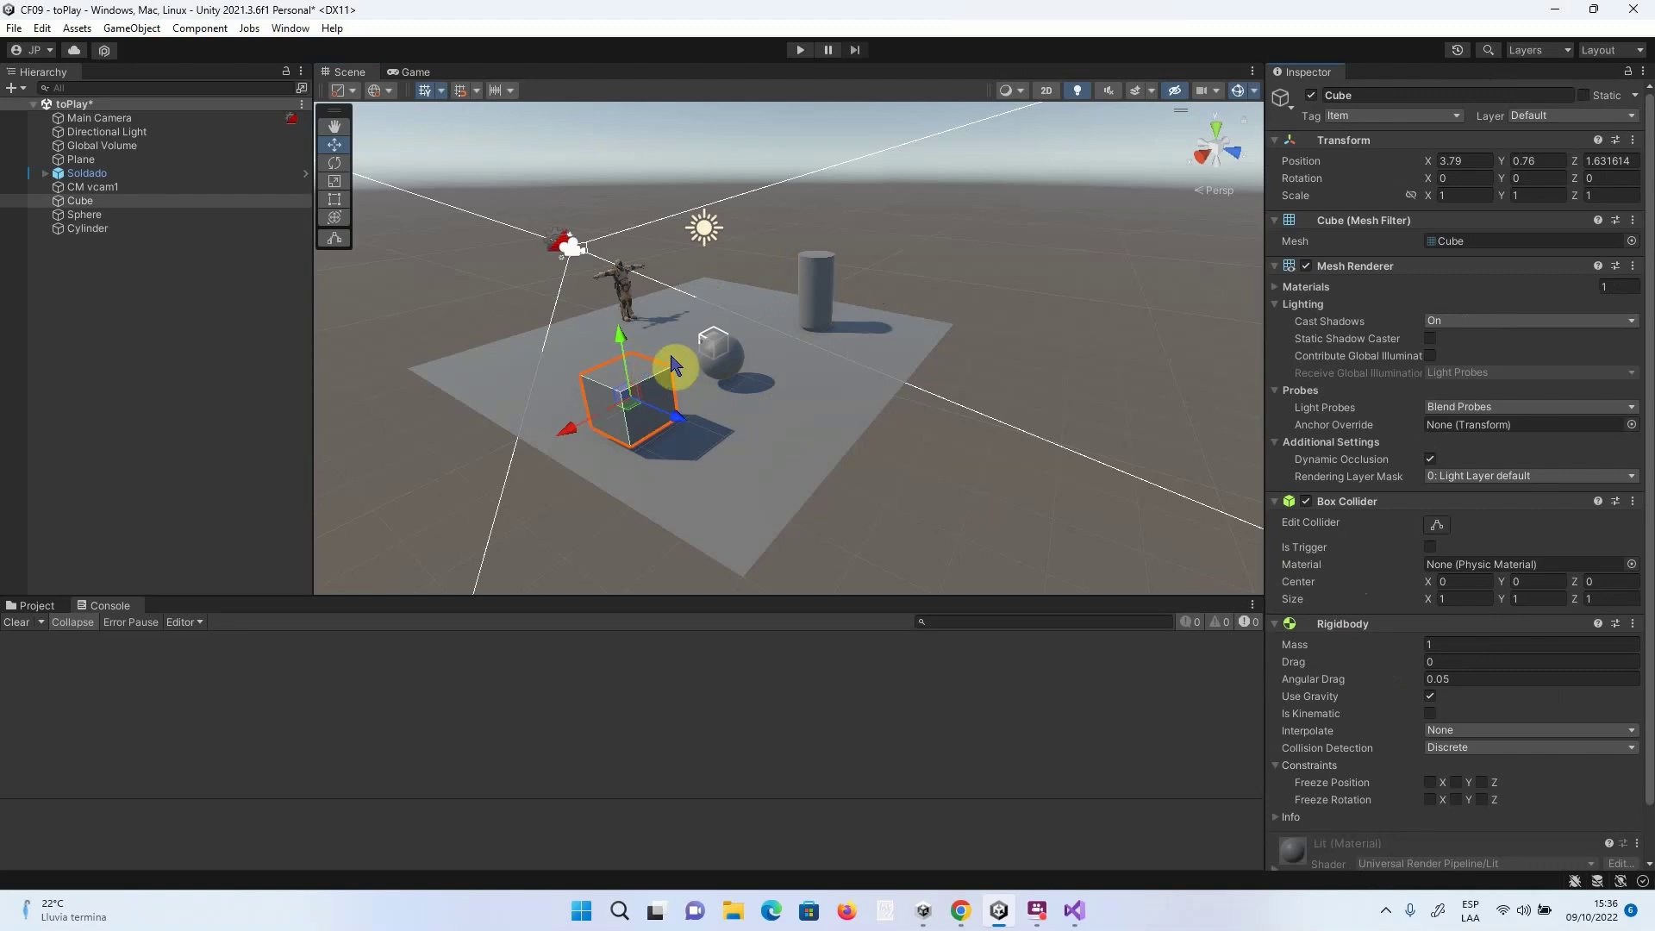
# Turn off Use Gravity on the Rigidbodies of the cube, the sphere and the cylinder.
pyautogui.scroll(2, 705, 373)
pyautogui.moveTo(713, 461); pyautogui.dragTo(709, 427, button='middle')
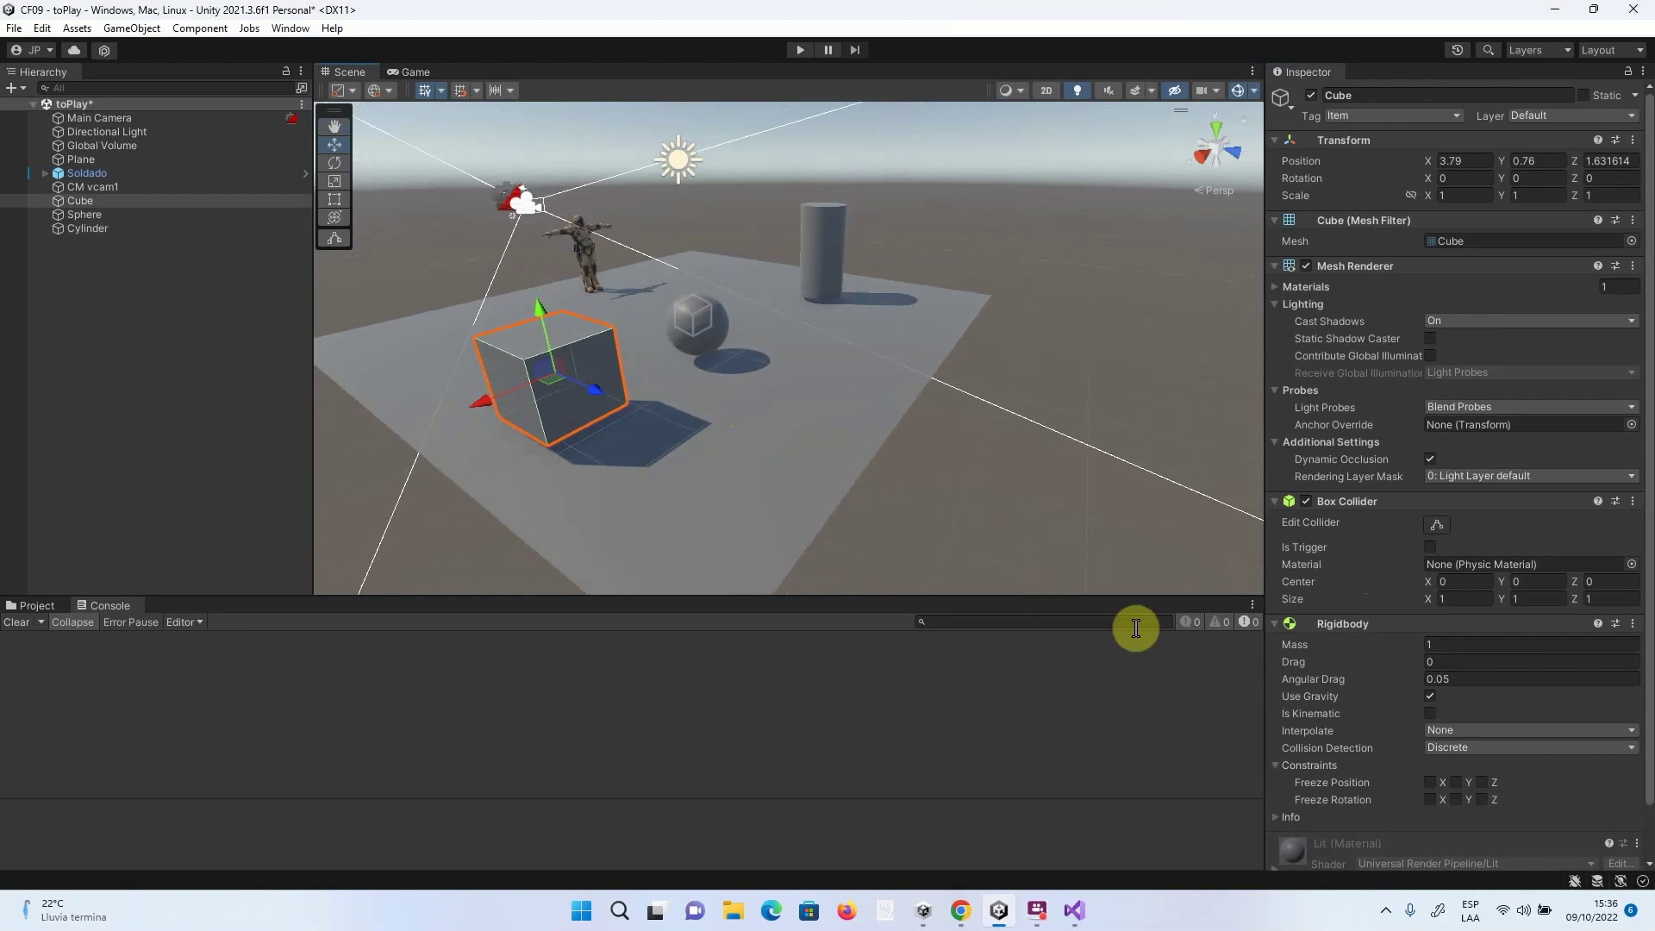
pyautogui.click(1430, 695)
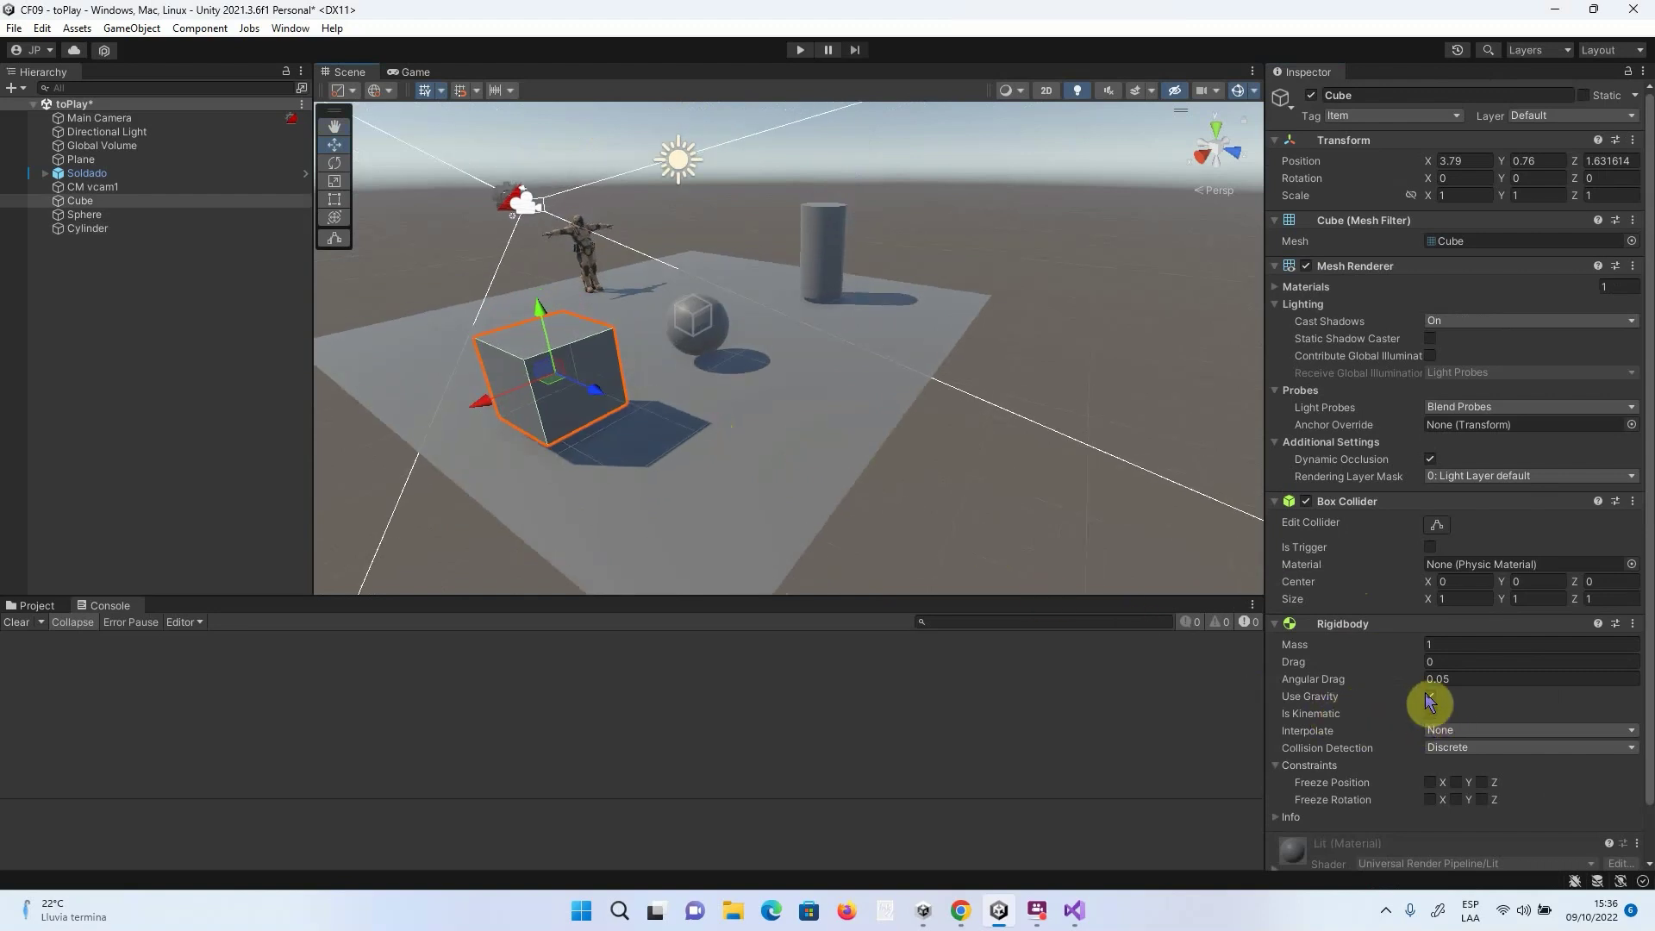
pyautogui.click(694, 336)
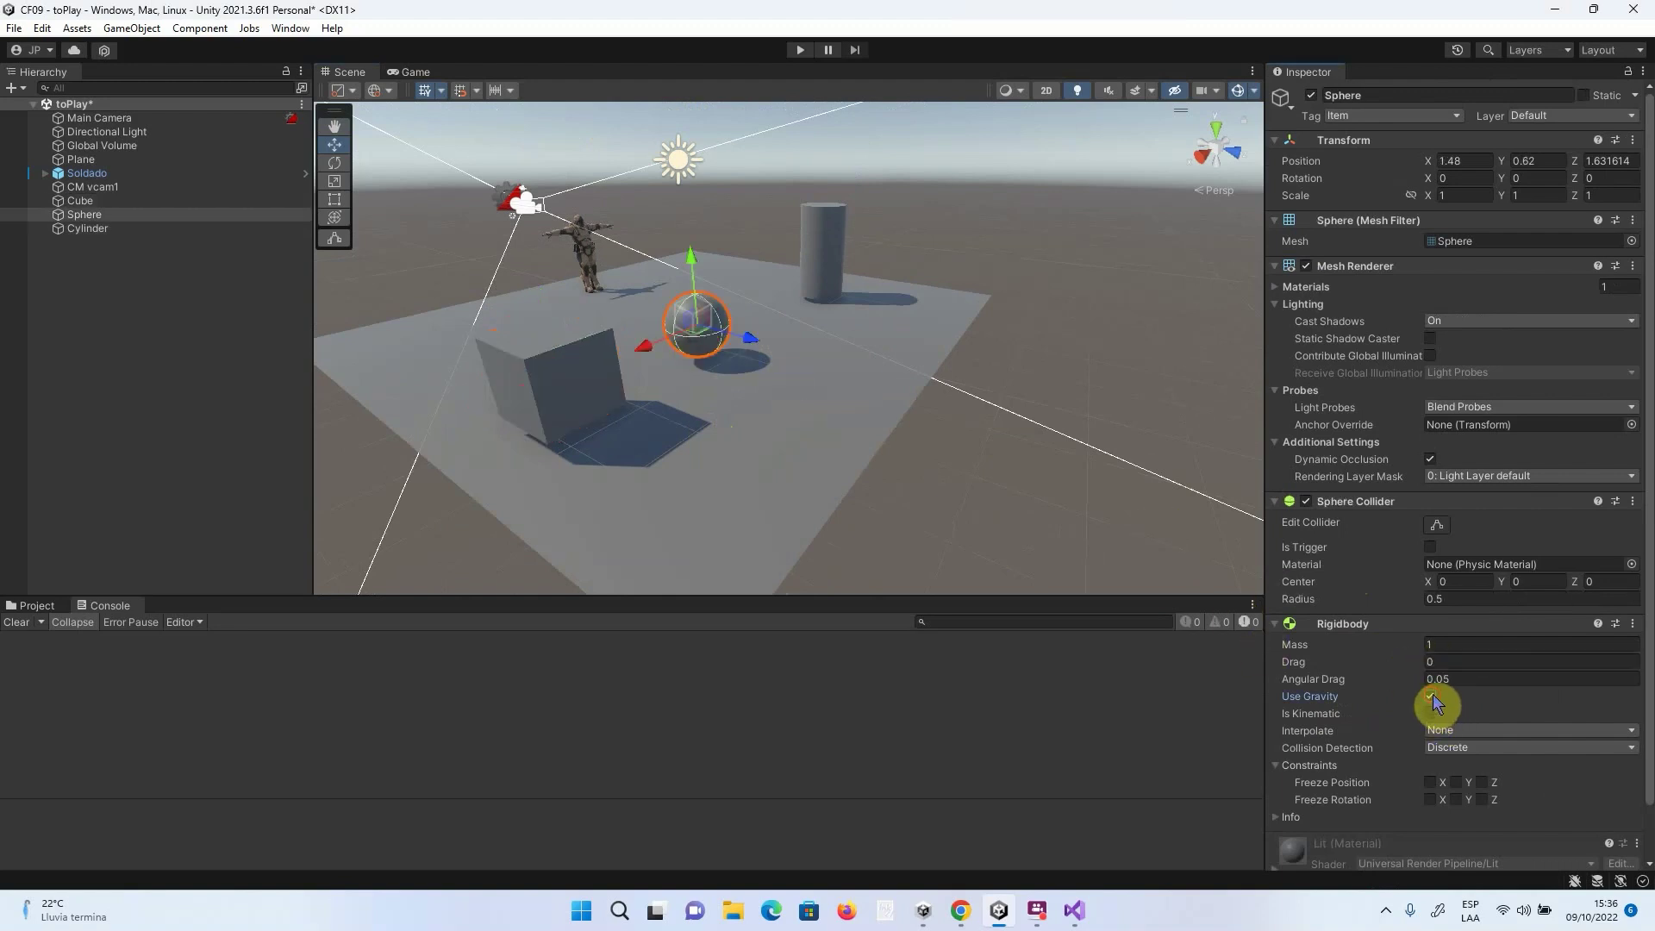
pyautogui.click(834, 256)
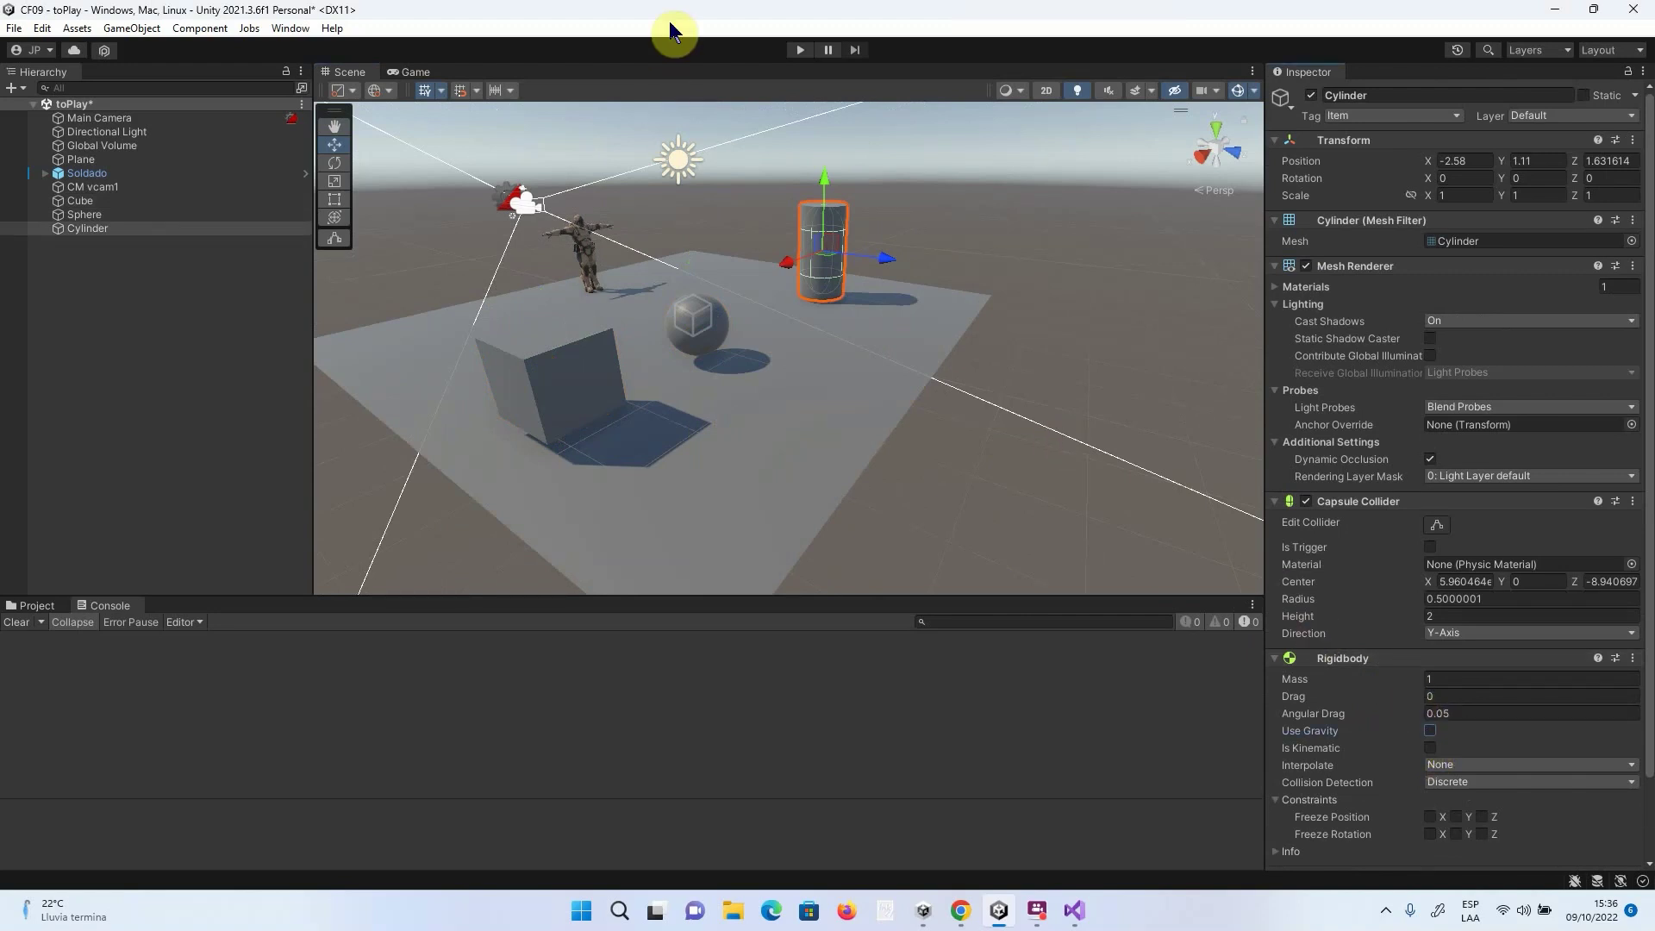
# Play the scene and walk the soldier into the cylinder to test the collision log.
pyautogui.click(800, 52)
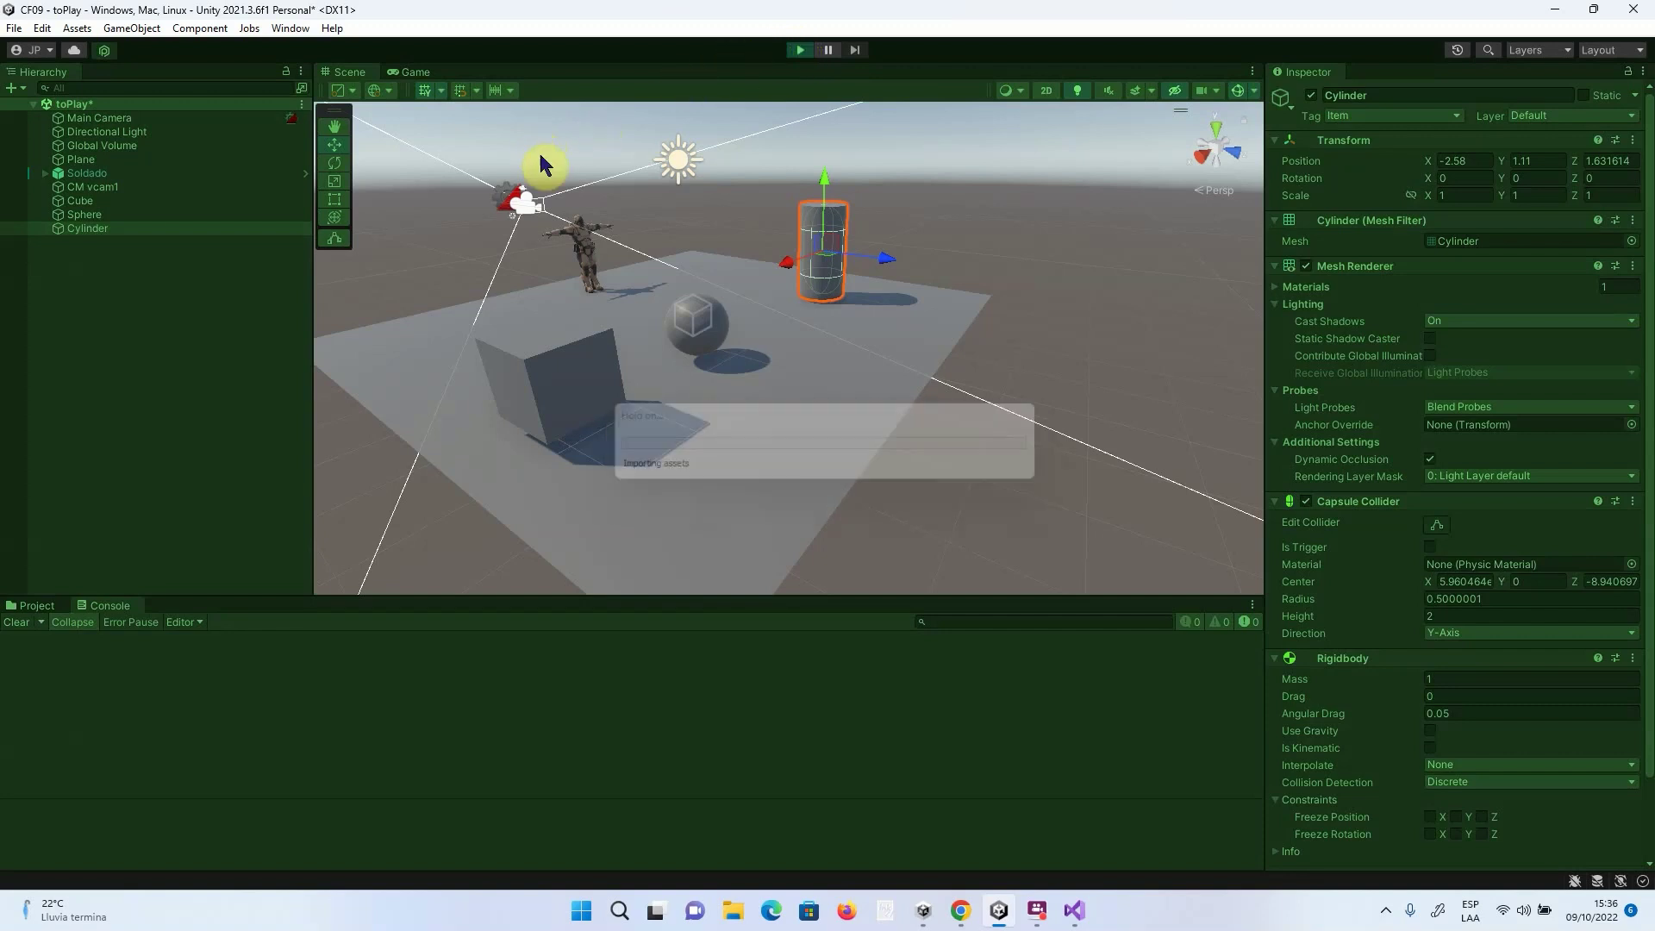
pyautogui.press('a')
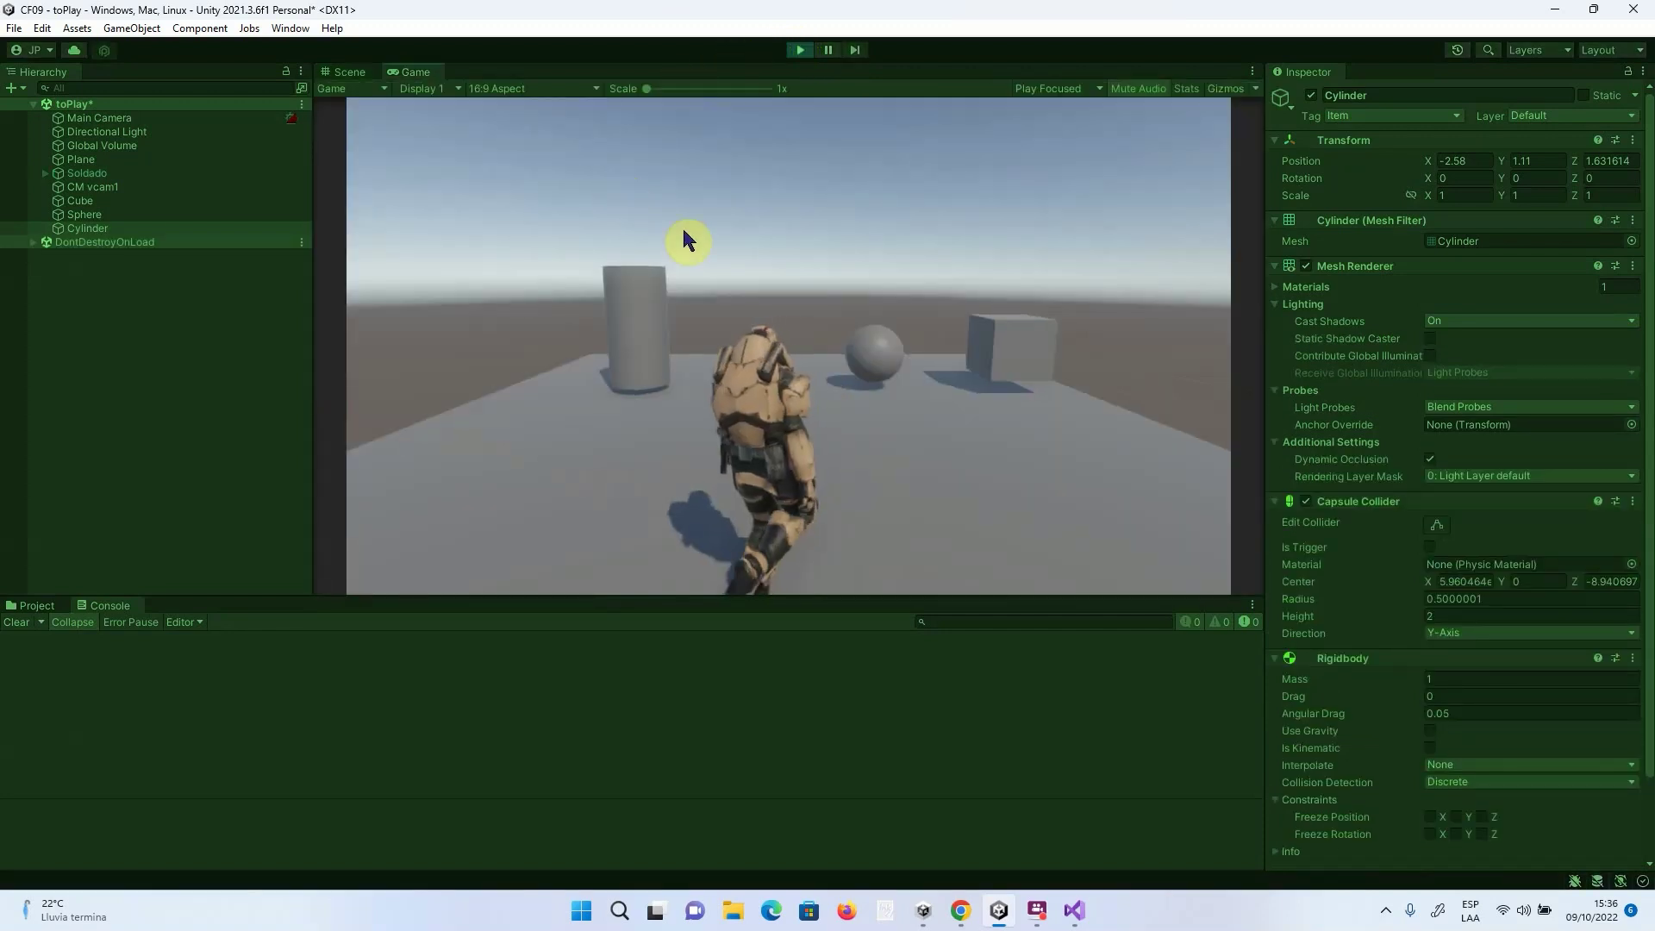
pyautogui.press('w')
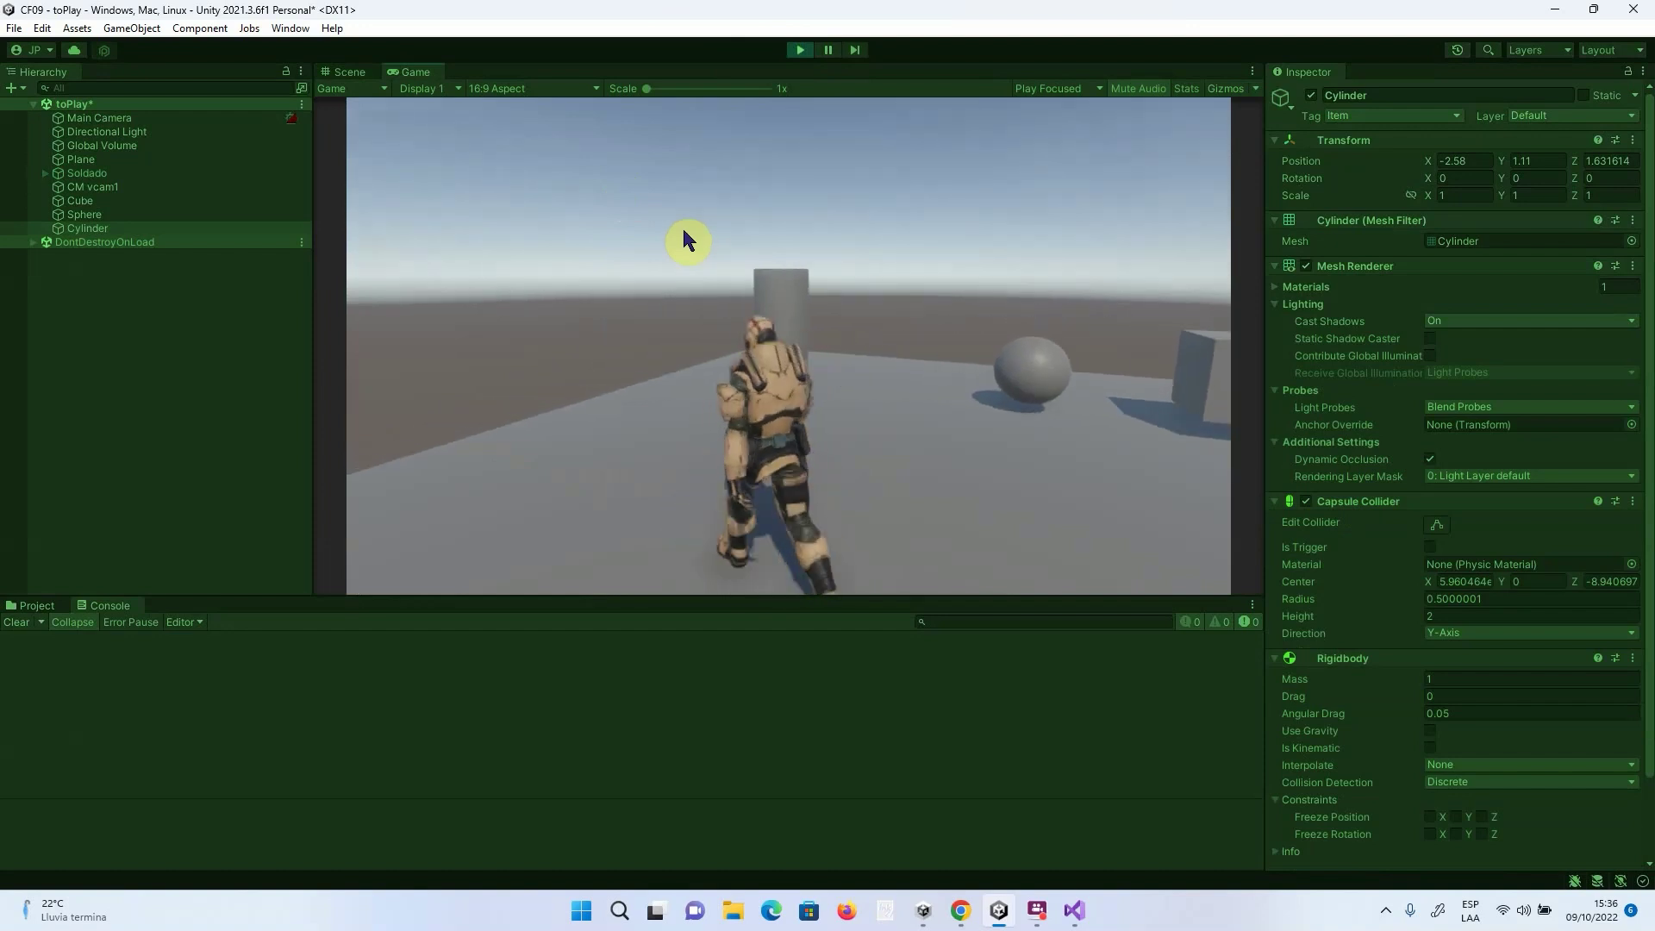
pyautogui.press('w')
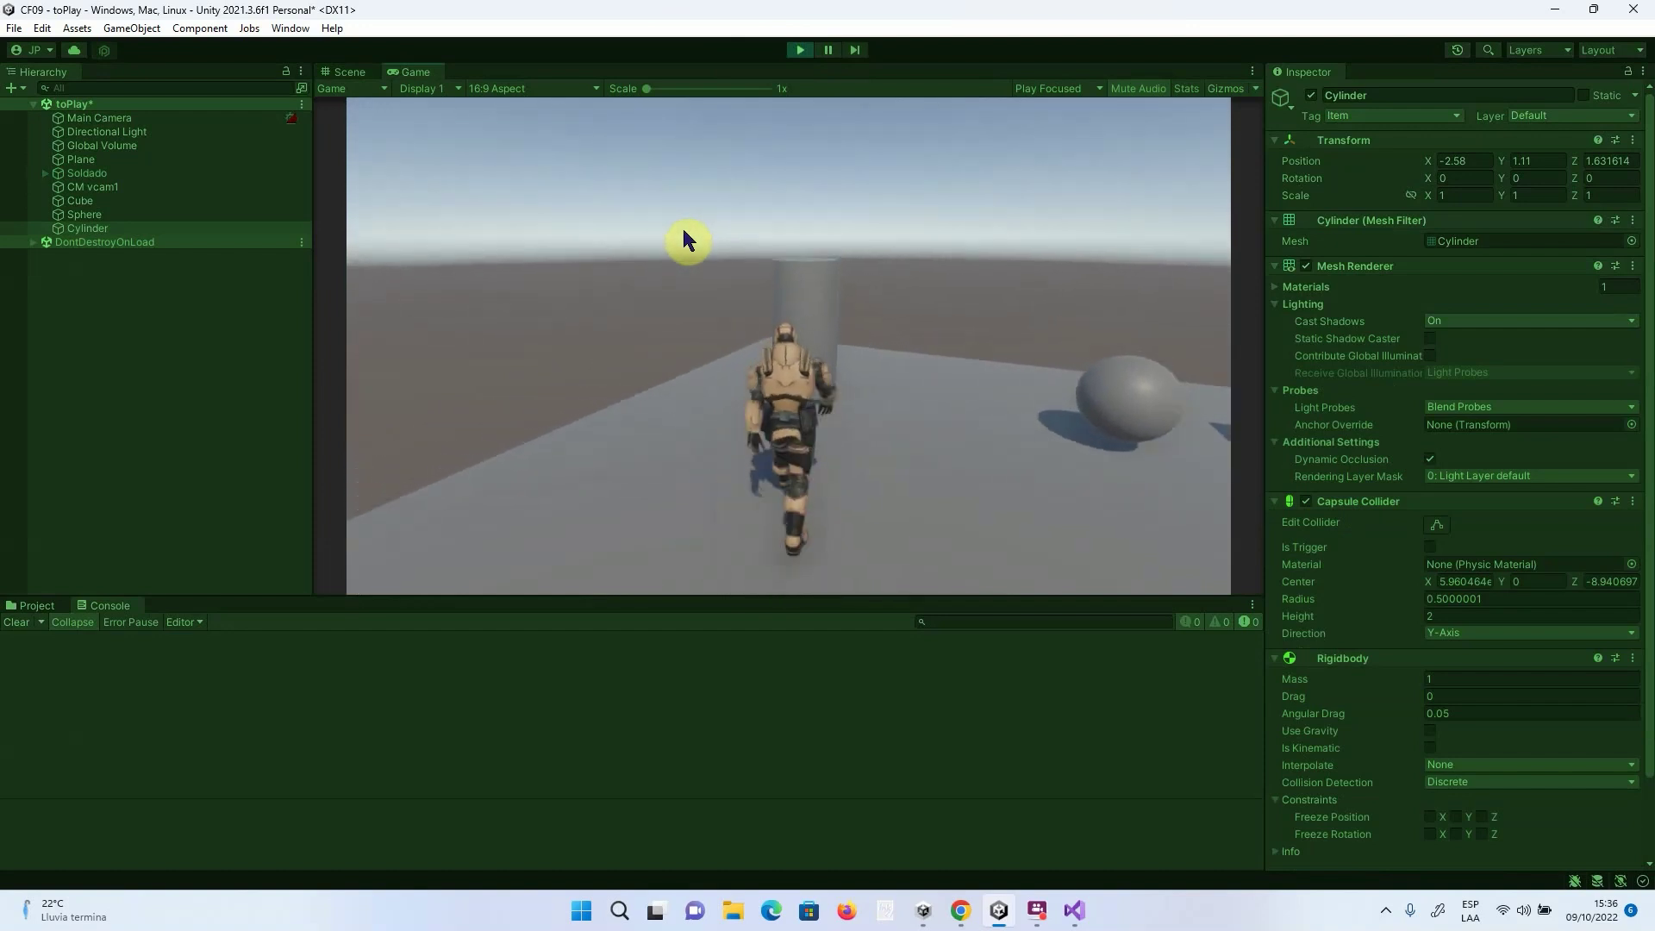
pyautogui.press('w')
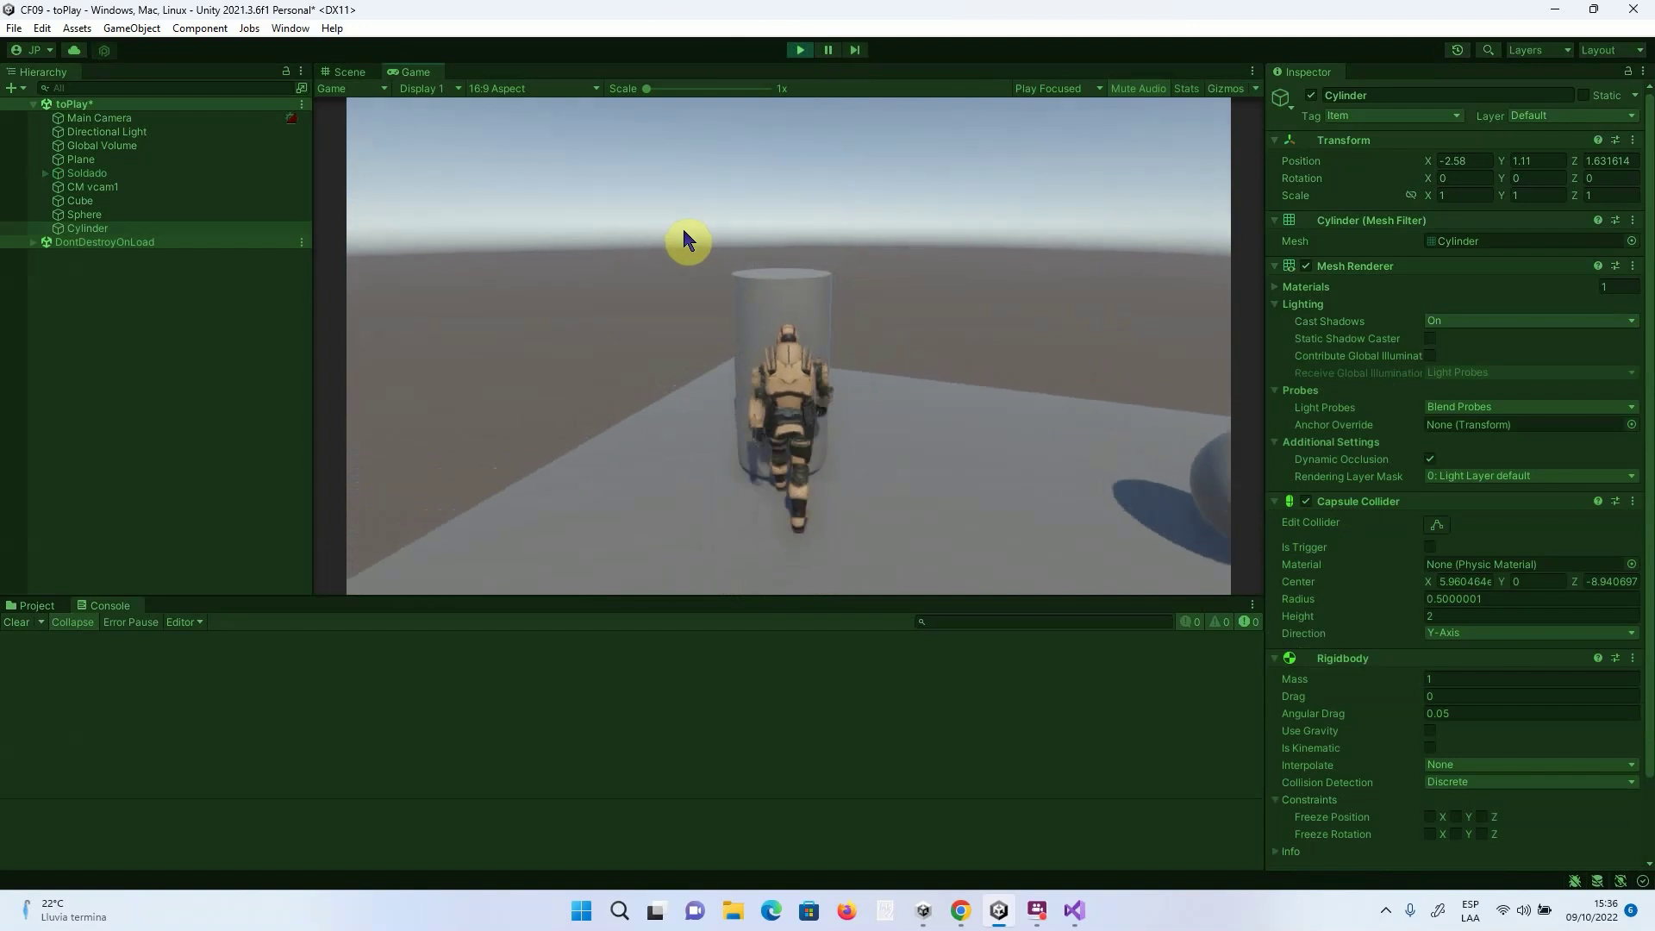
pyautogui.press('w')
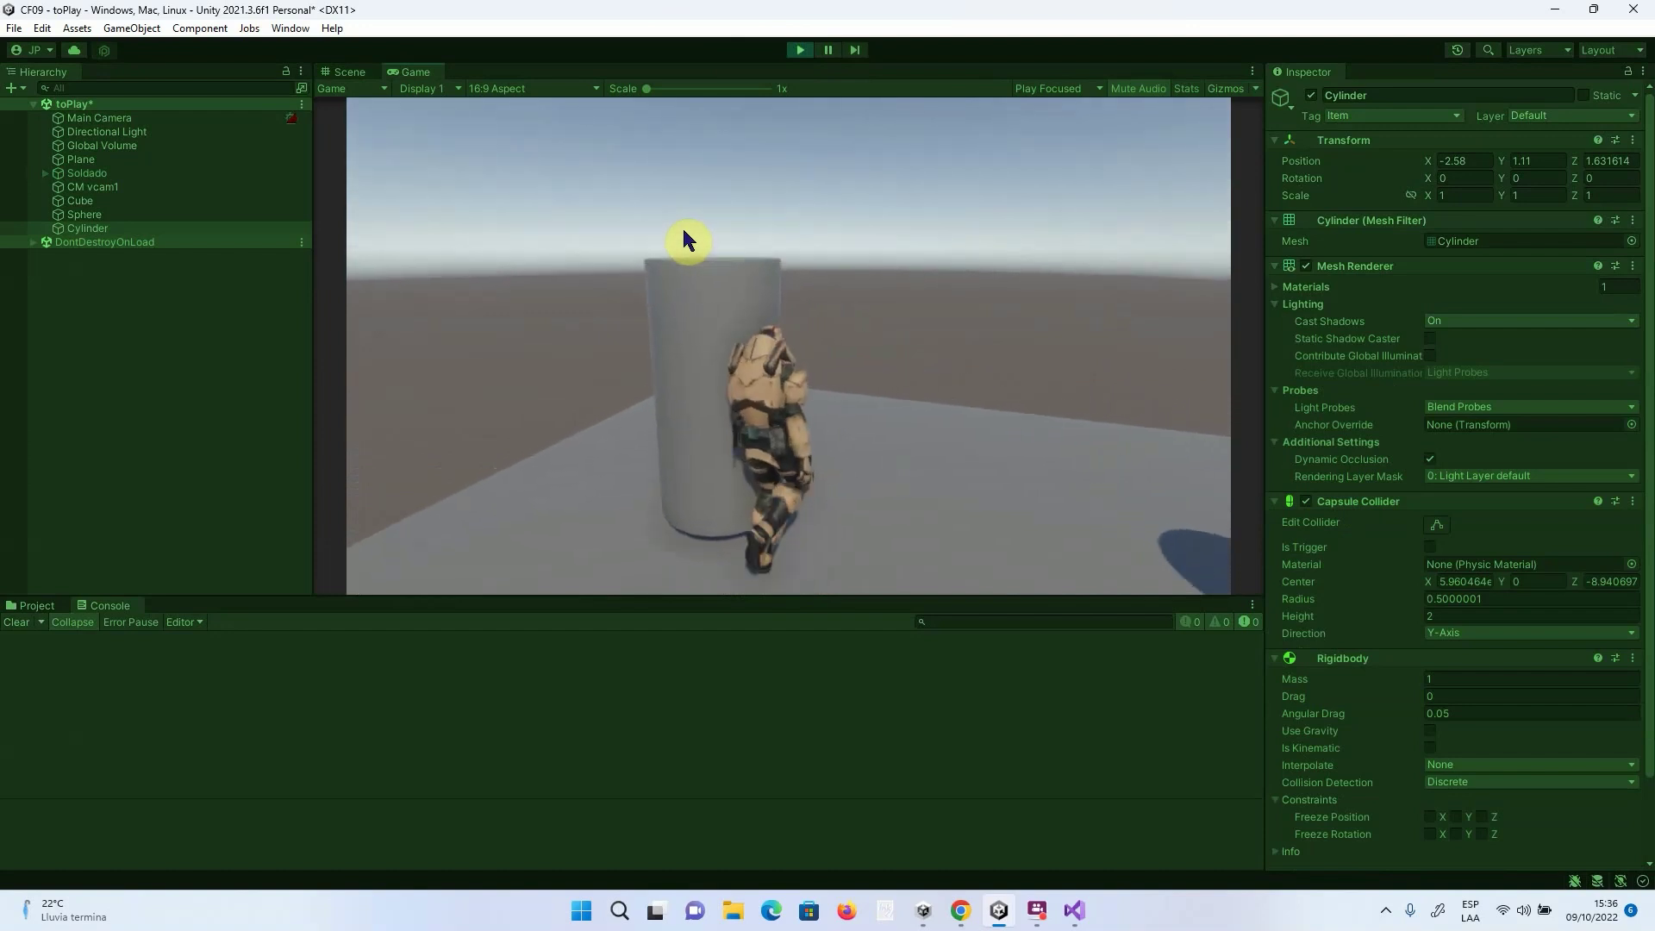
pyautogui.press('w')
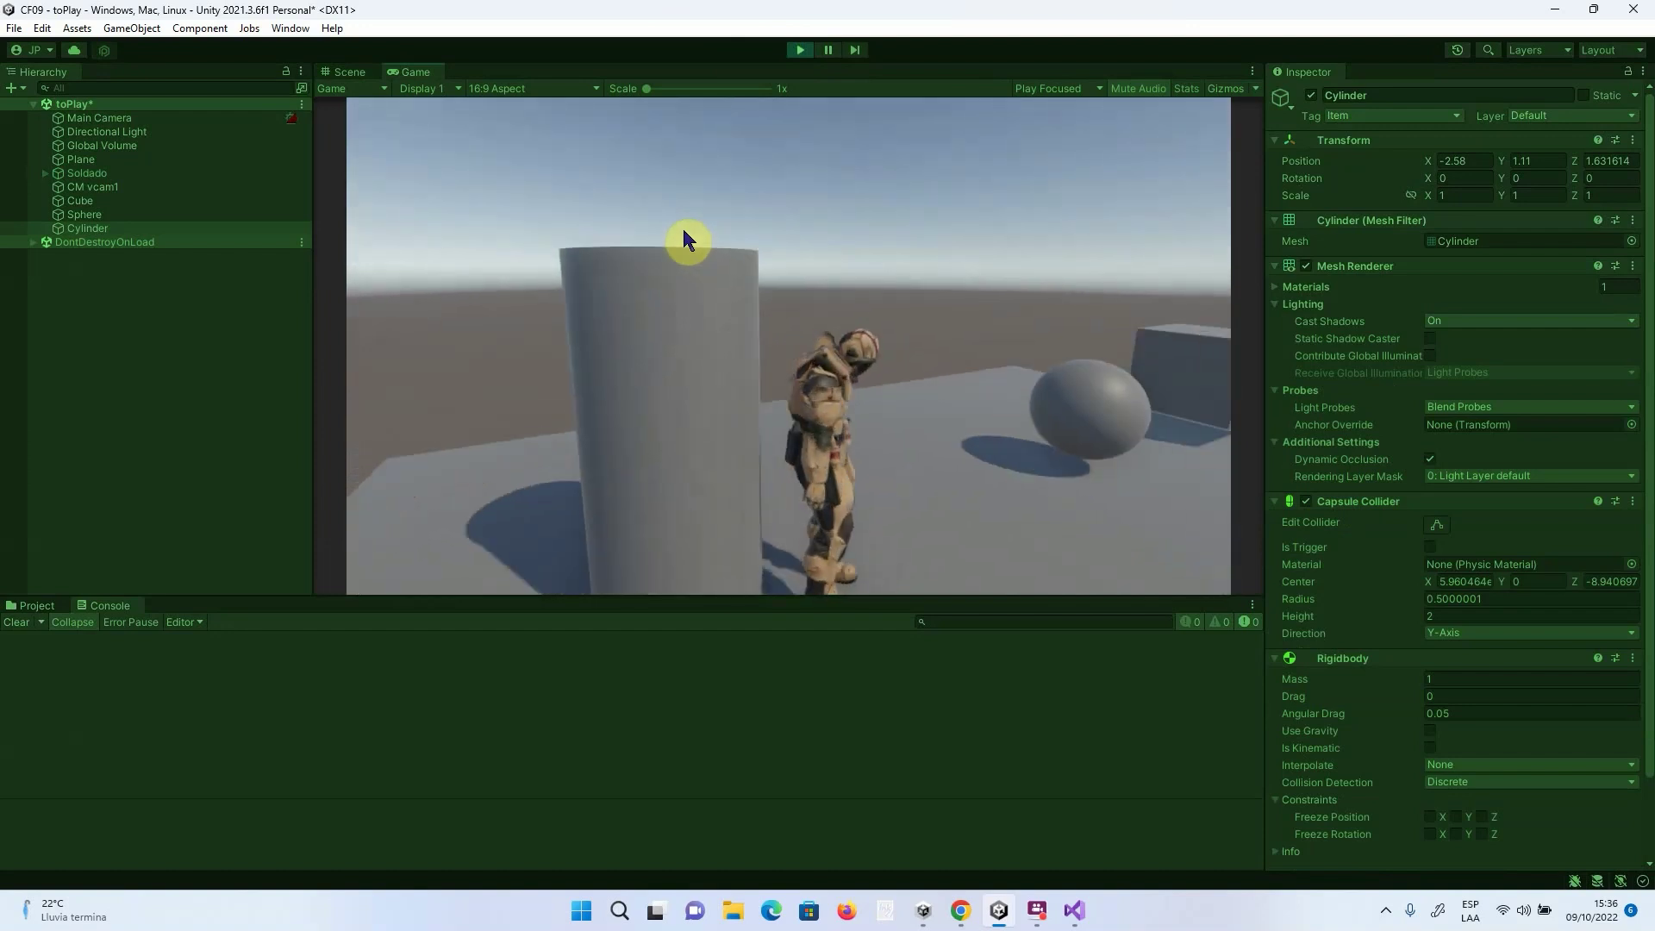
# Walk the soldier on to the sphere and the cube to test their collisions.
pyautogui.press('w')
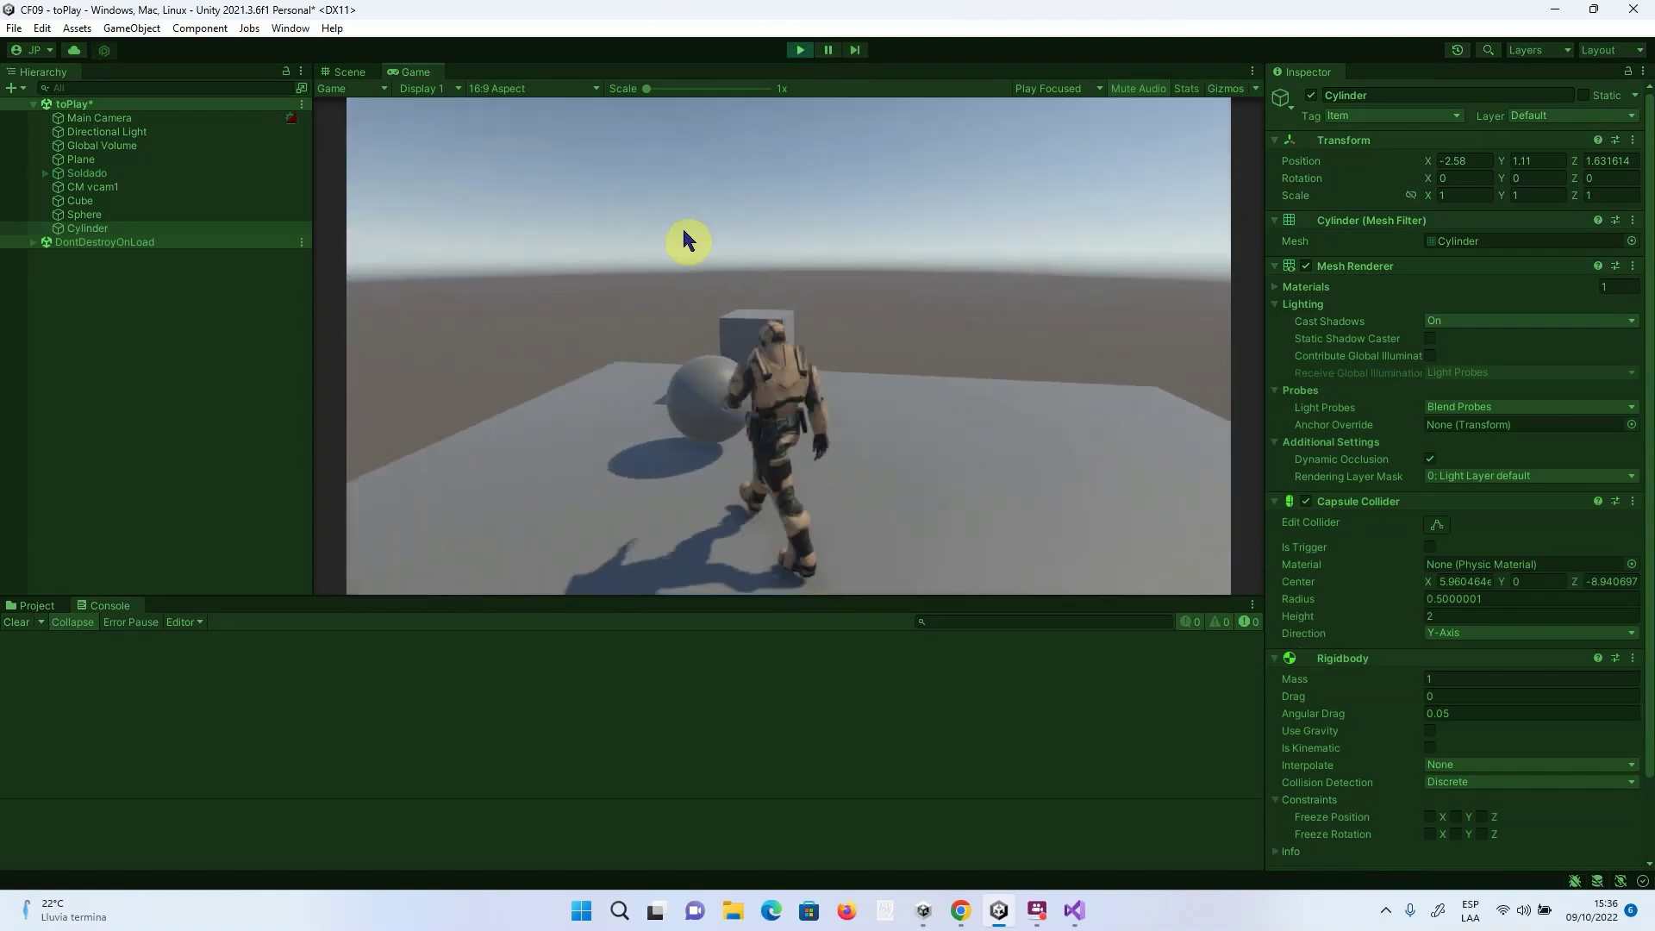
pyautogui.press('w')
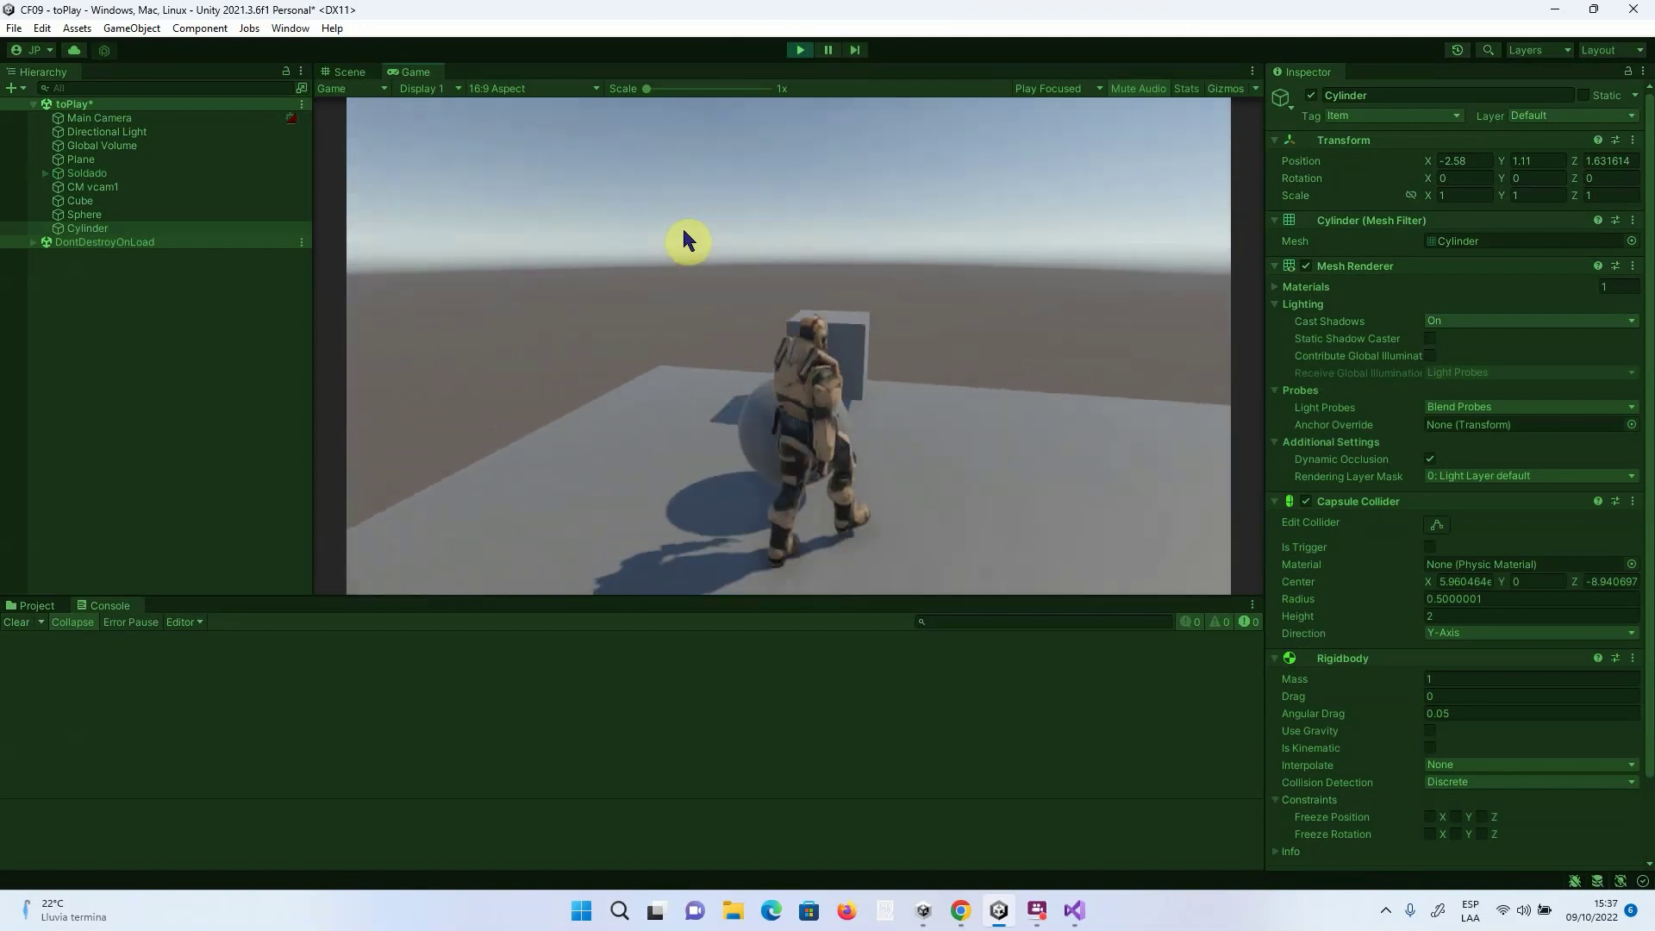
pyautogui.press('w')
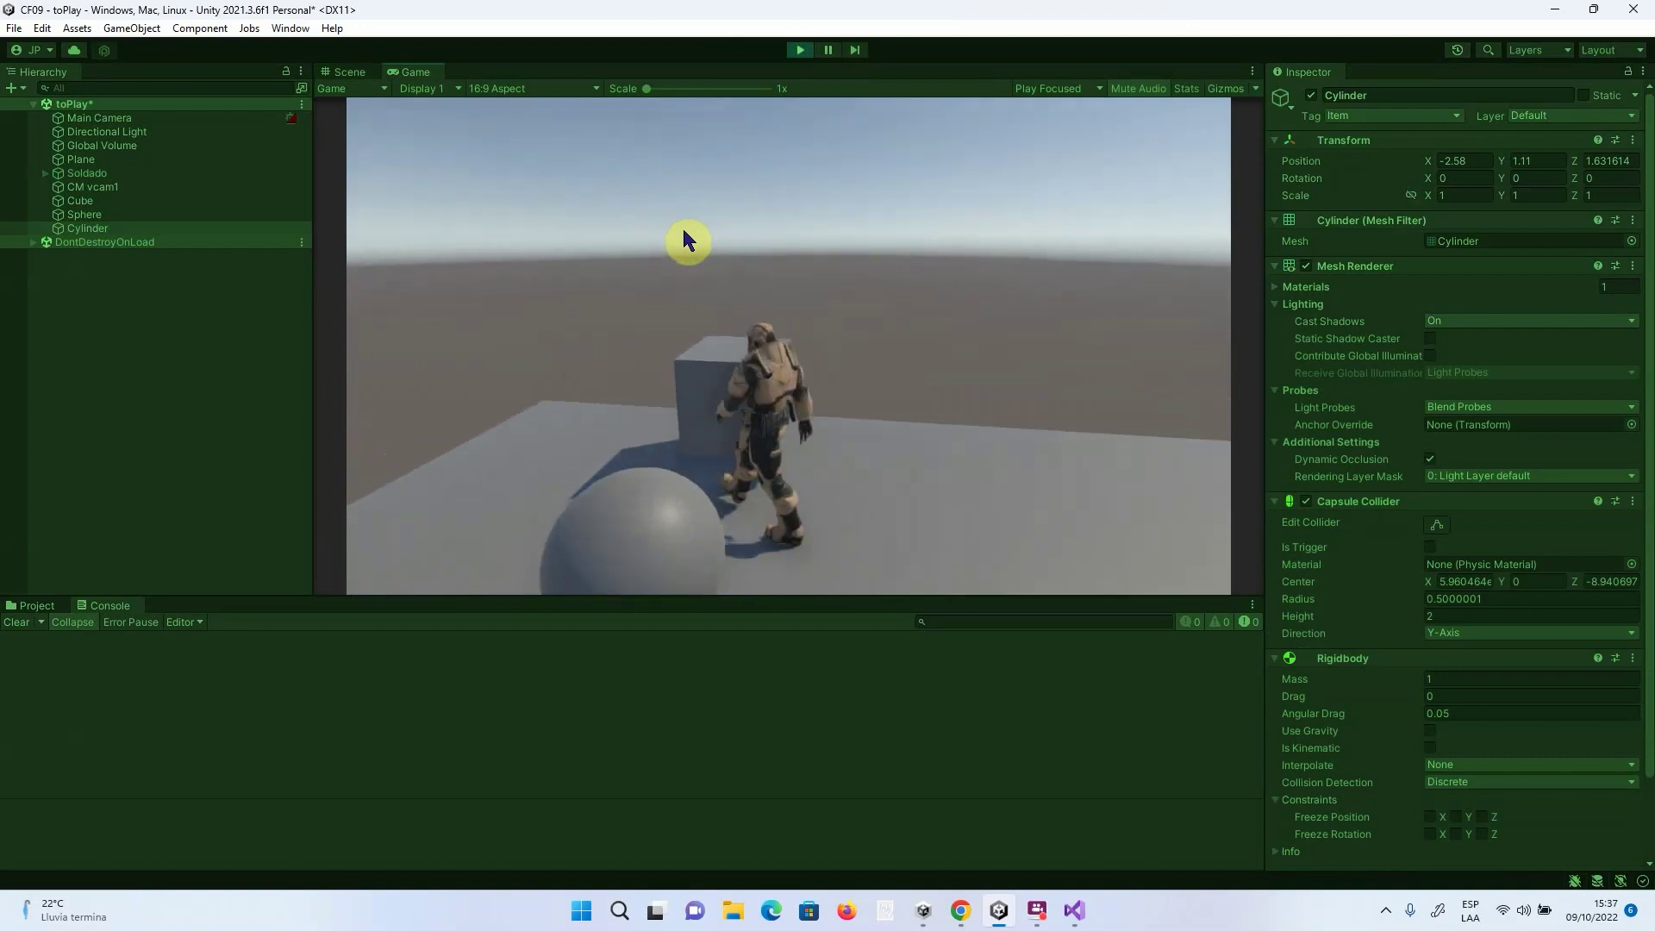
pyautogui.press('w')
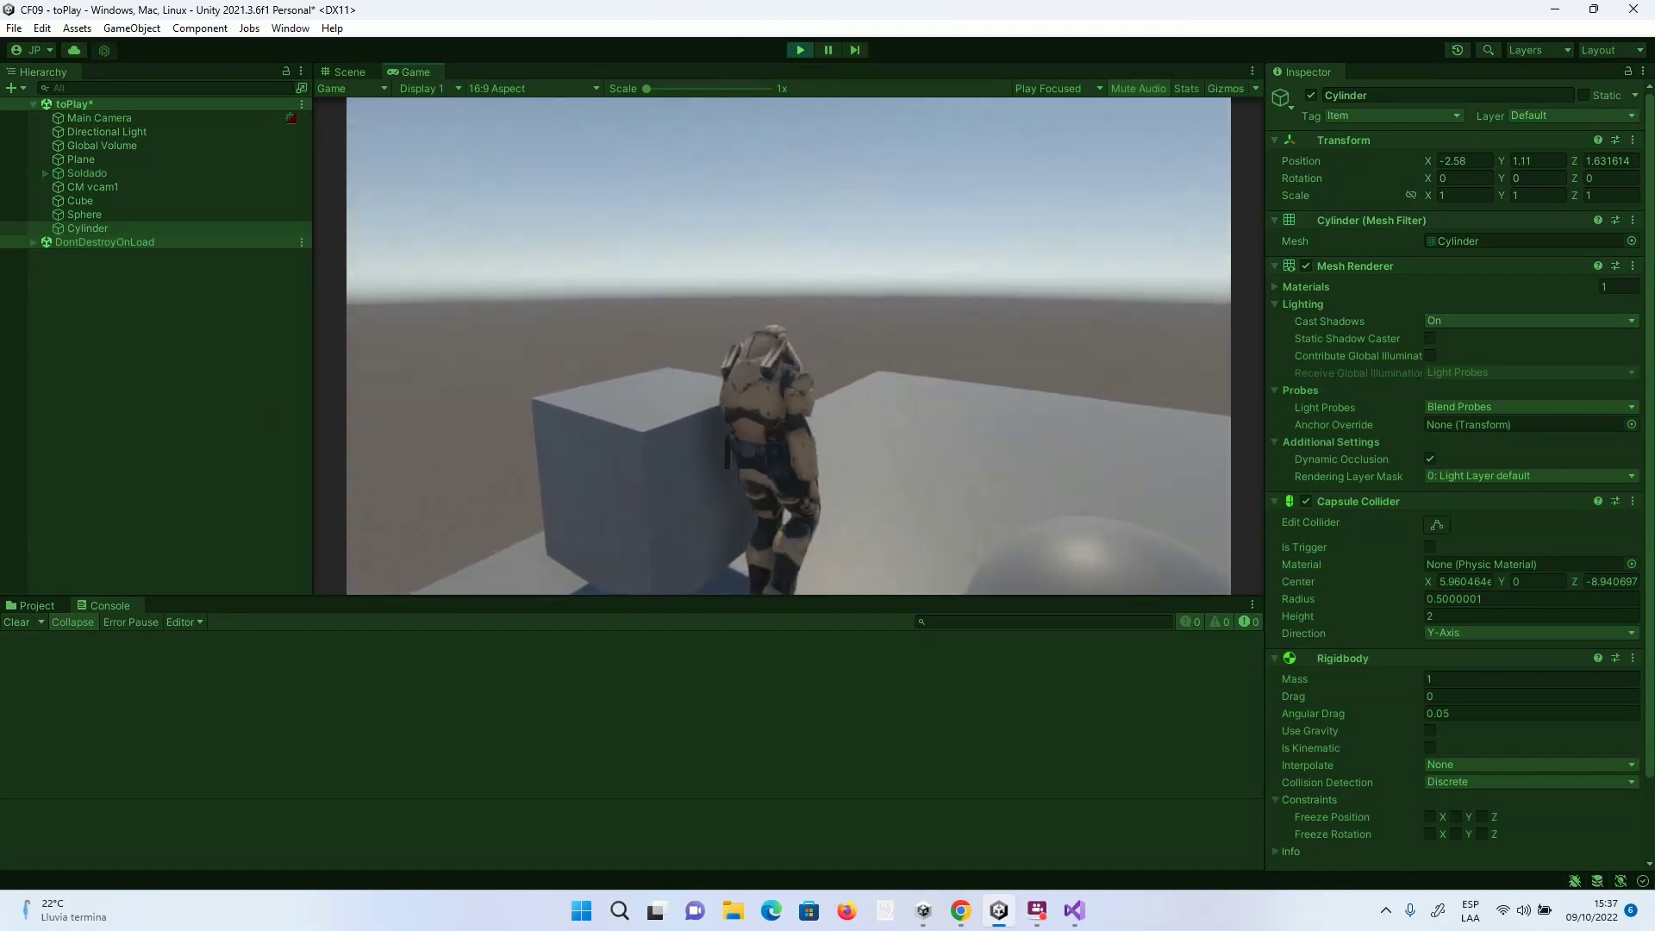
# In Visual Studio, change the tag compared in Recolector's OnControllerColliderHit method to "Item" and save the script.
pyautogui.hotkey('alt', 'Tab')
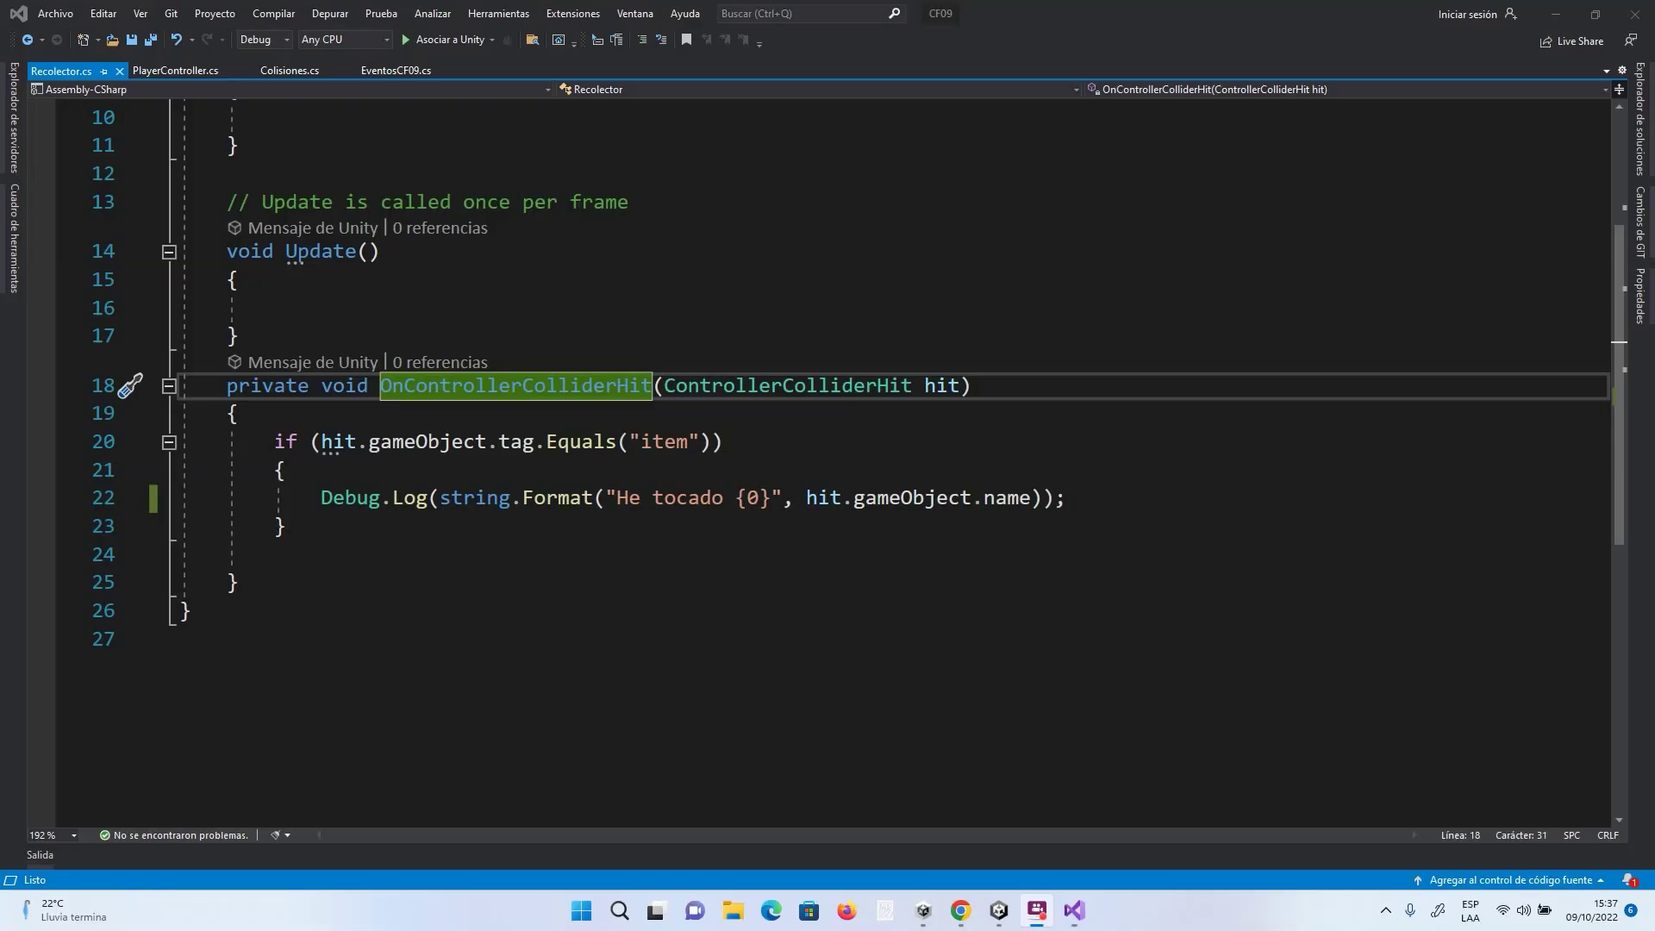
pyautogui.click(649, 441)
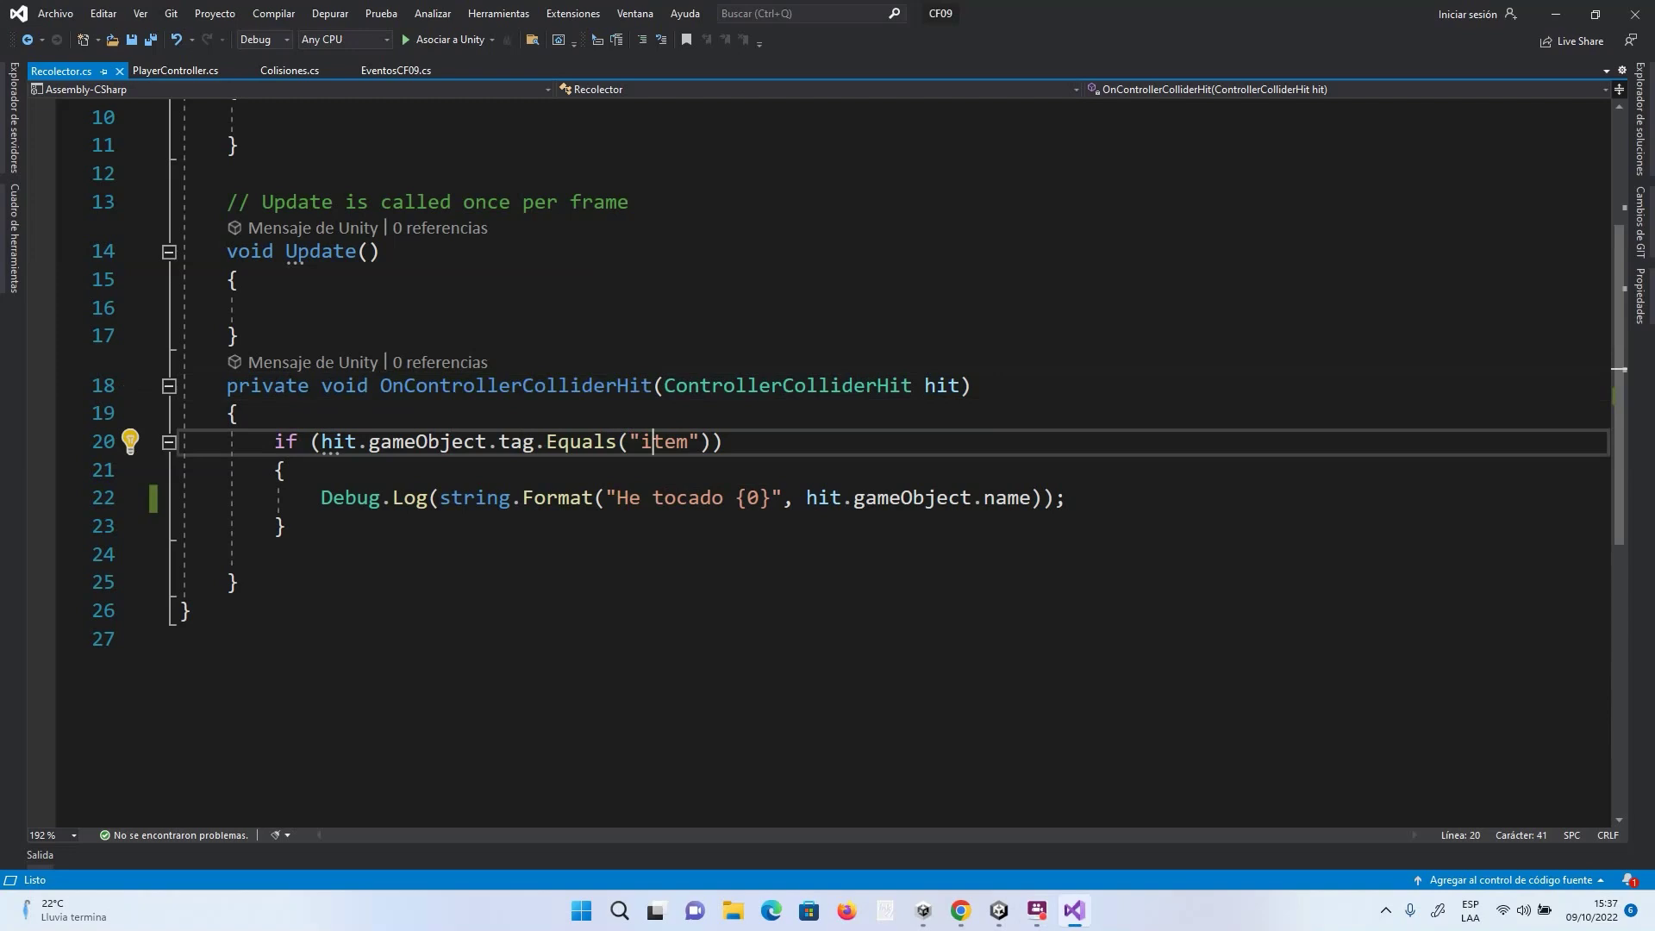
pyautogui.press('BackSpace')
pyautogui.write('I')
pyautogui.click(367, 251)
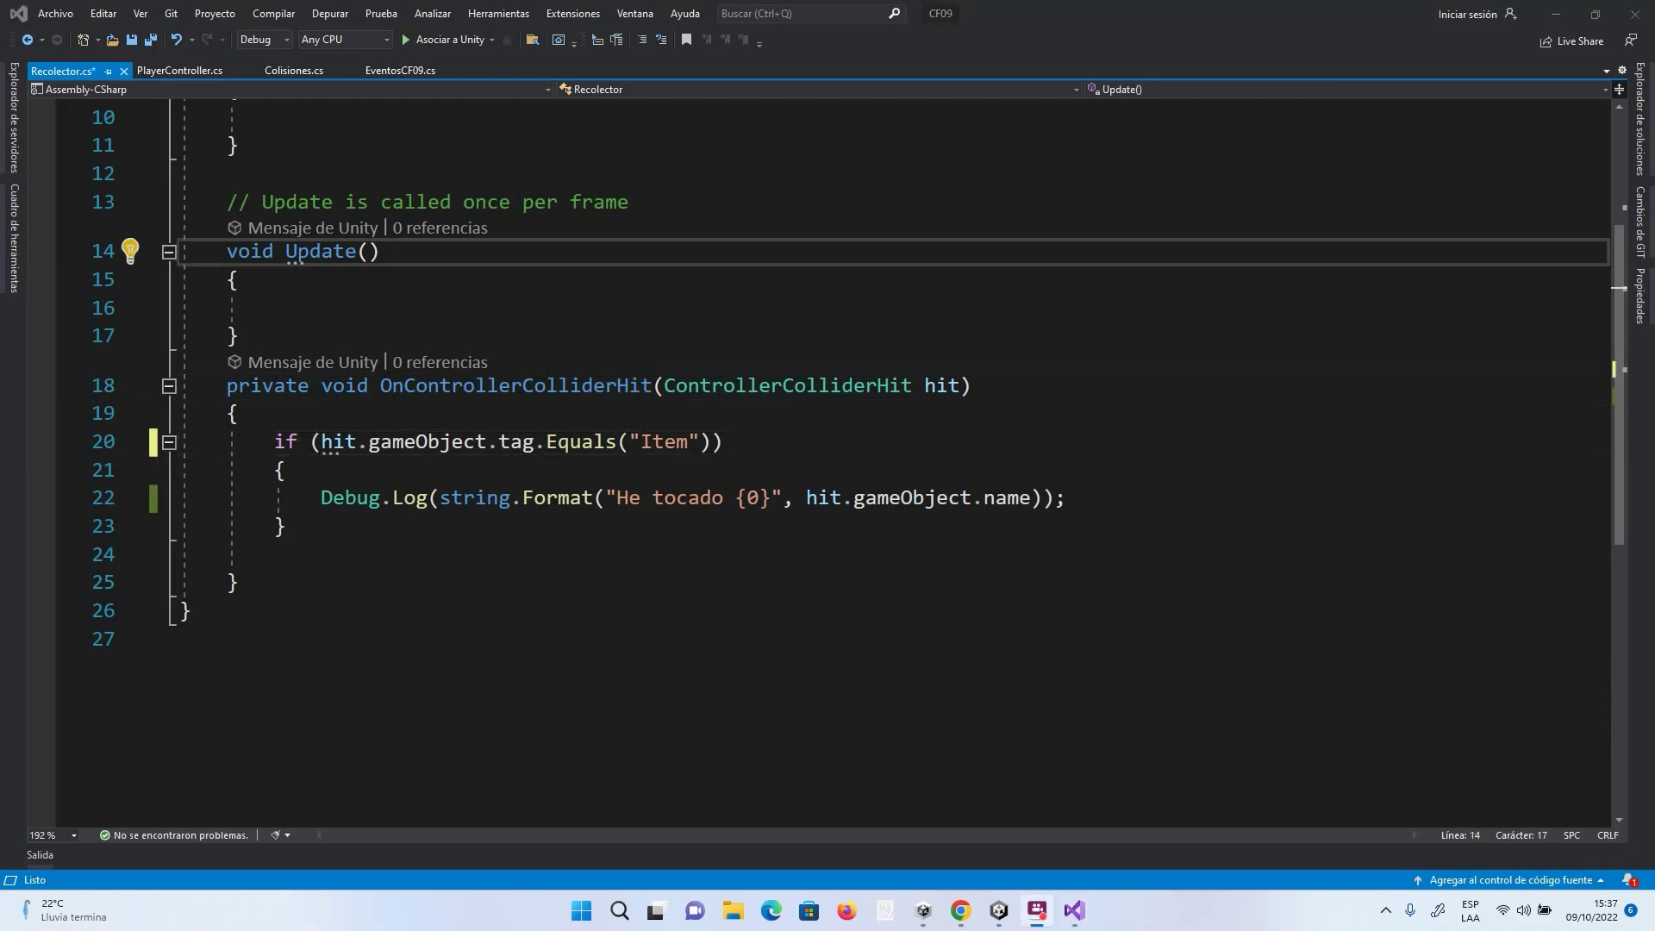
pyautogui.moveTo(641, 443); pyautogui.dragTo(653, 443)
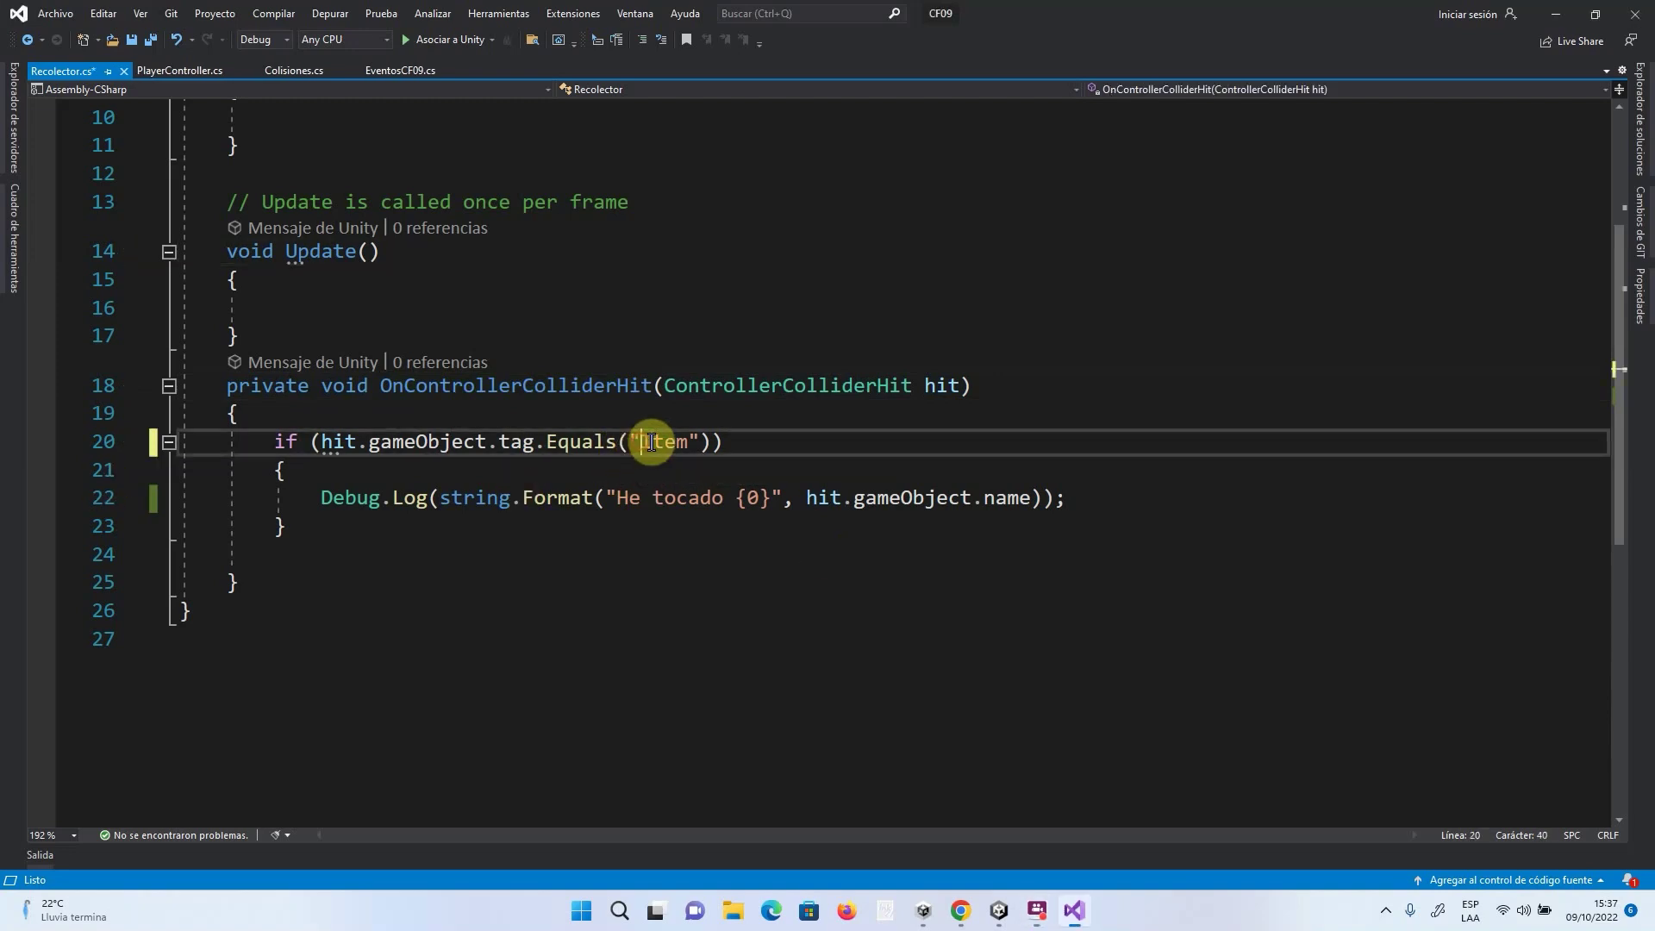
pyautogui.click(695, 441)
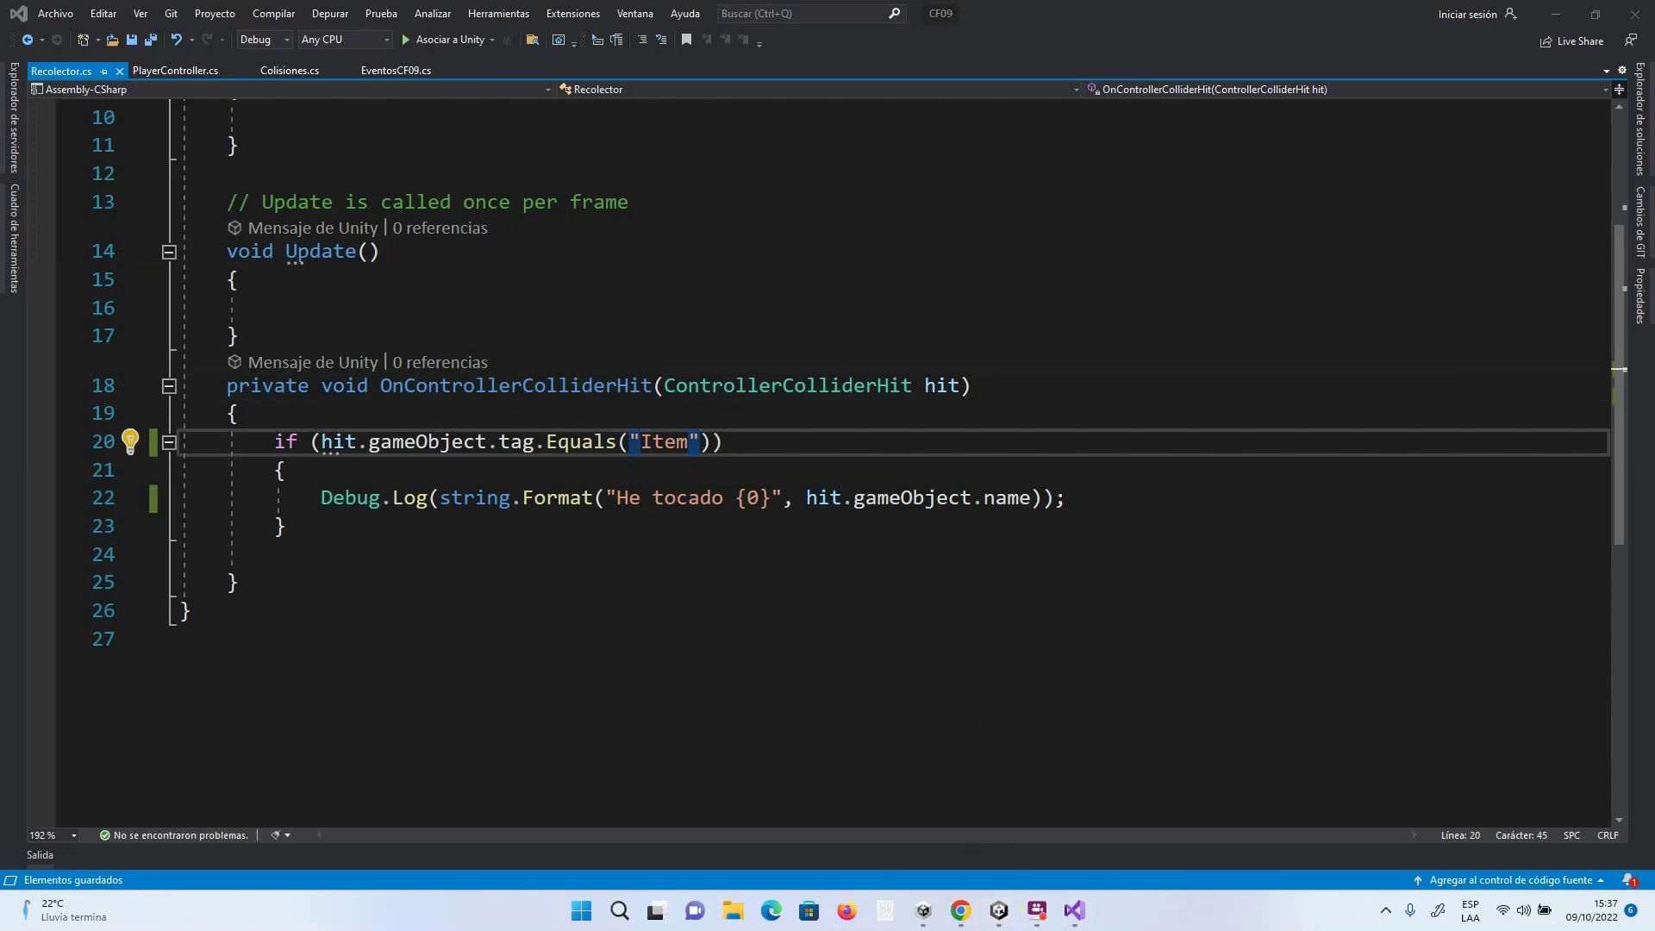
# Return to Unity, restart play mode and walk the soldier into the sphere to test the corrected tag check.
pyautogui.hotkey('alt', 'Tab')
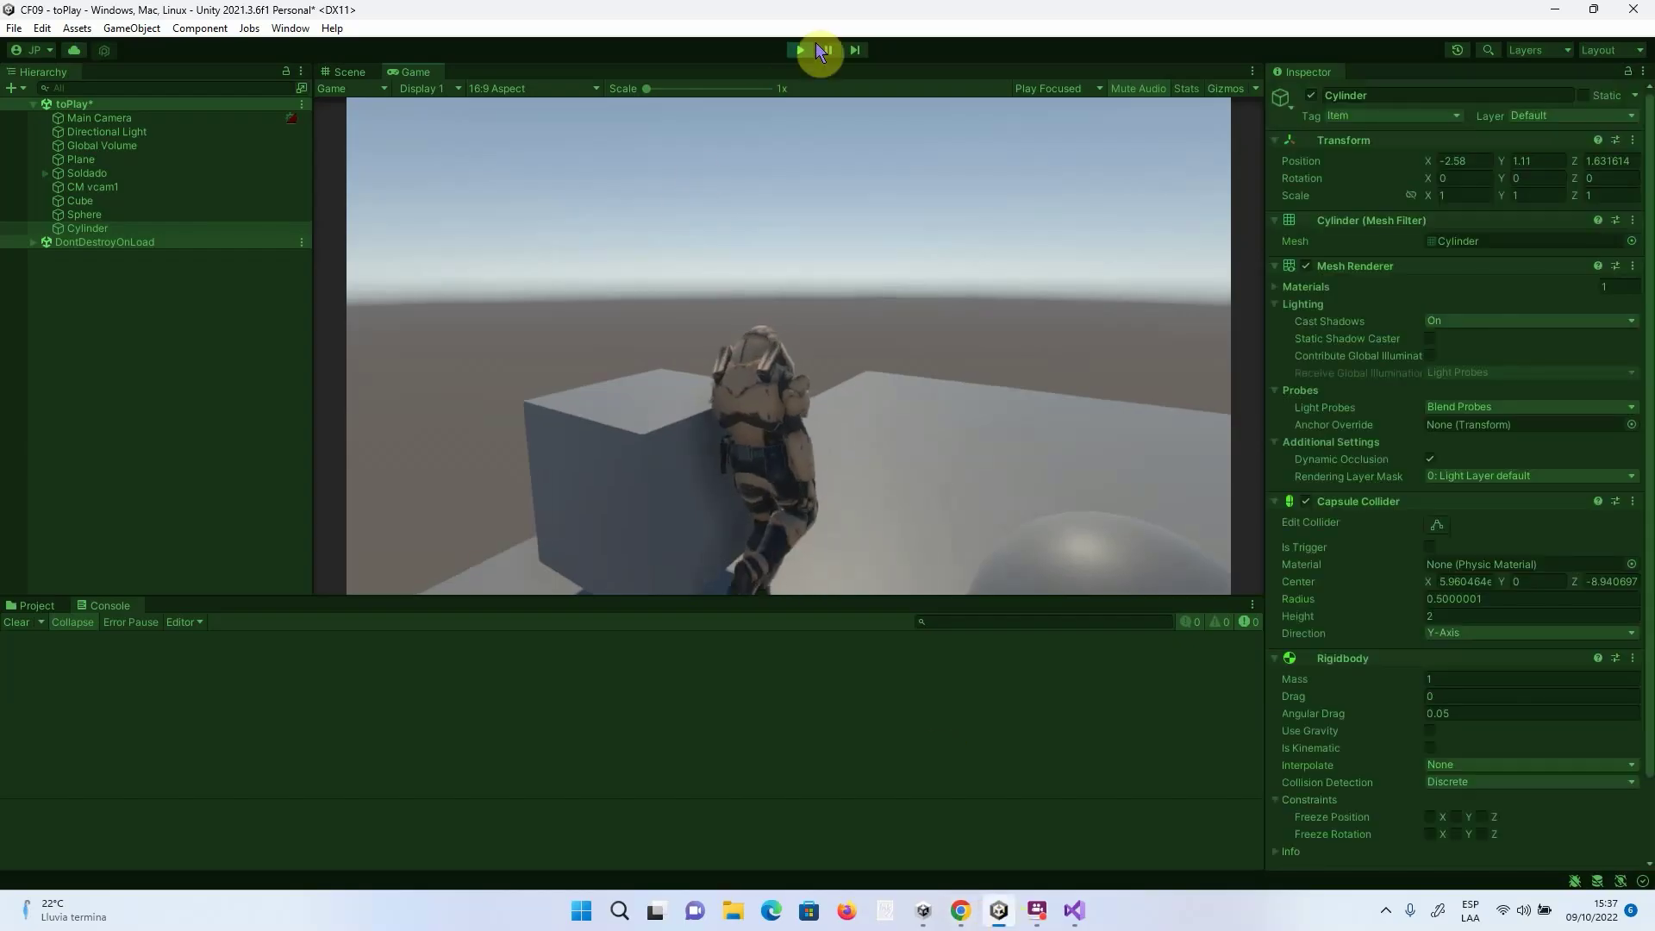
pyautogui.click(799, 51)
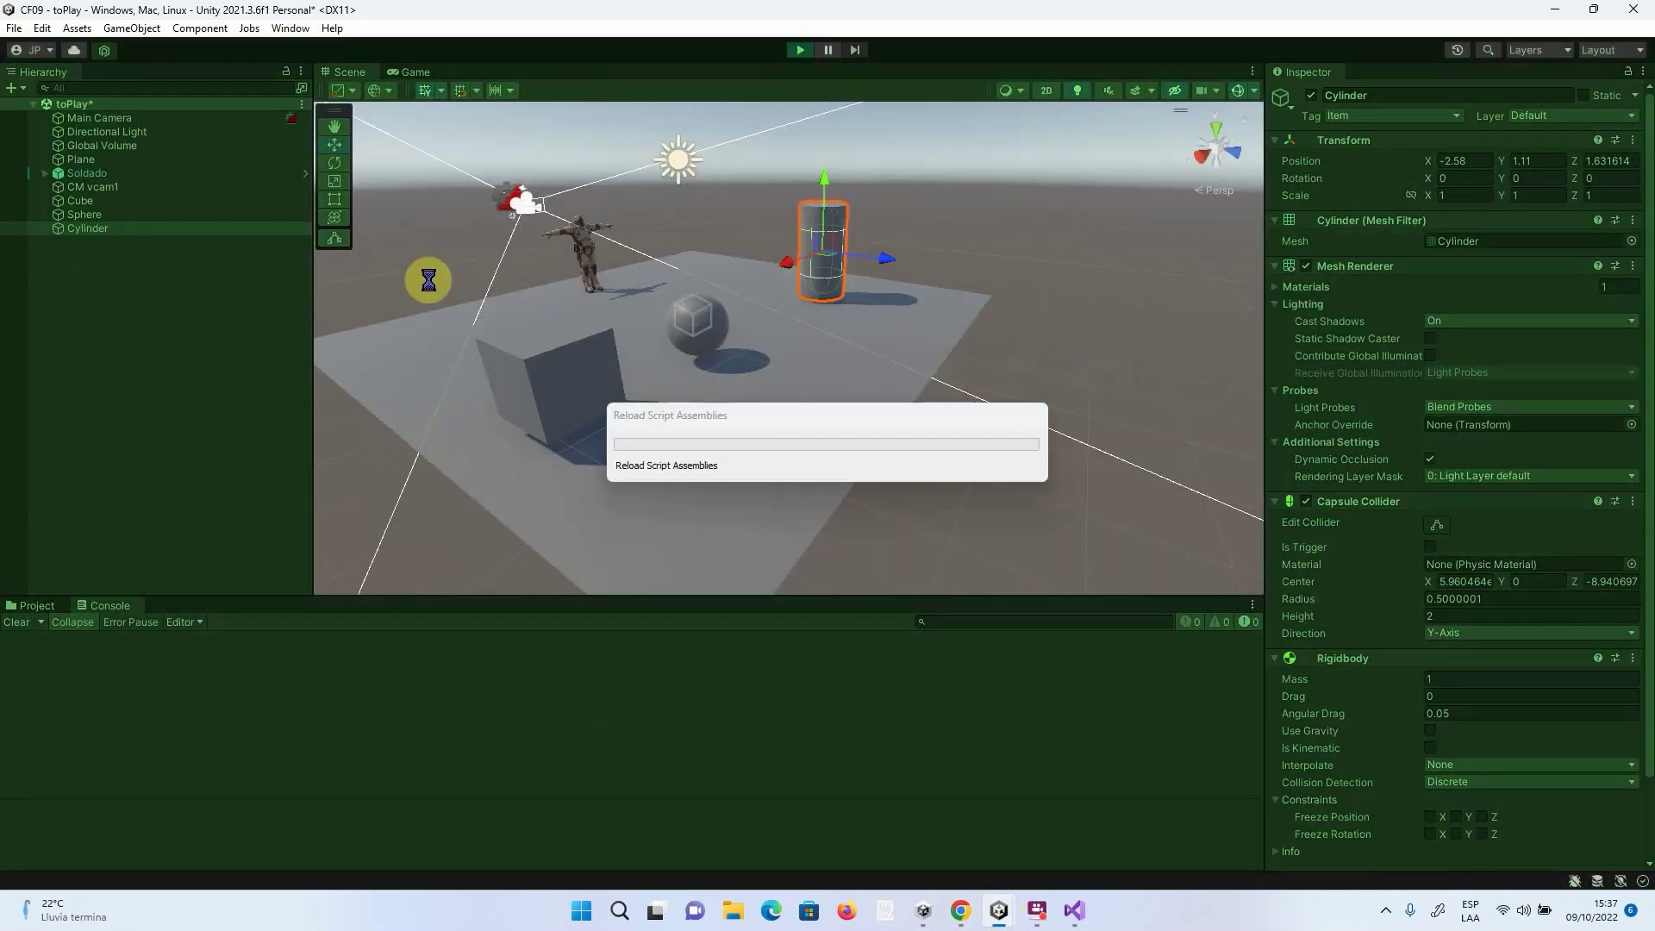
pyautogui.press('w')
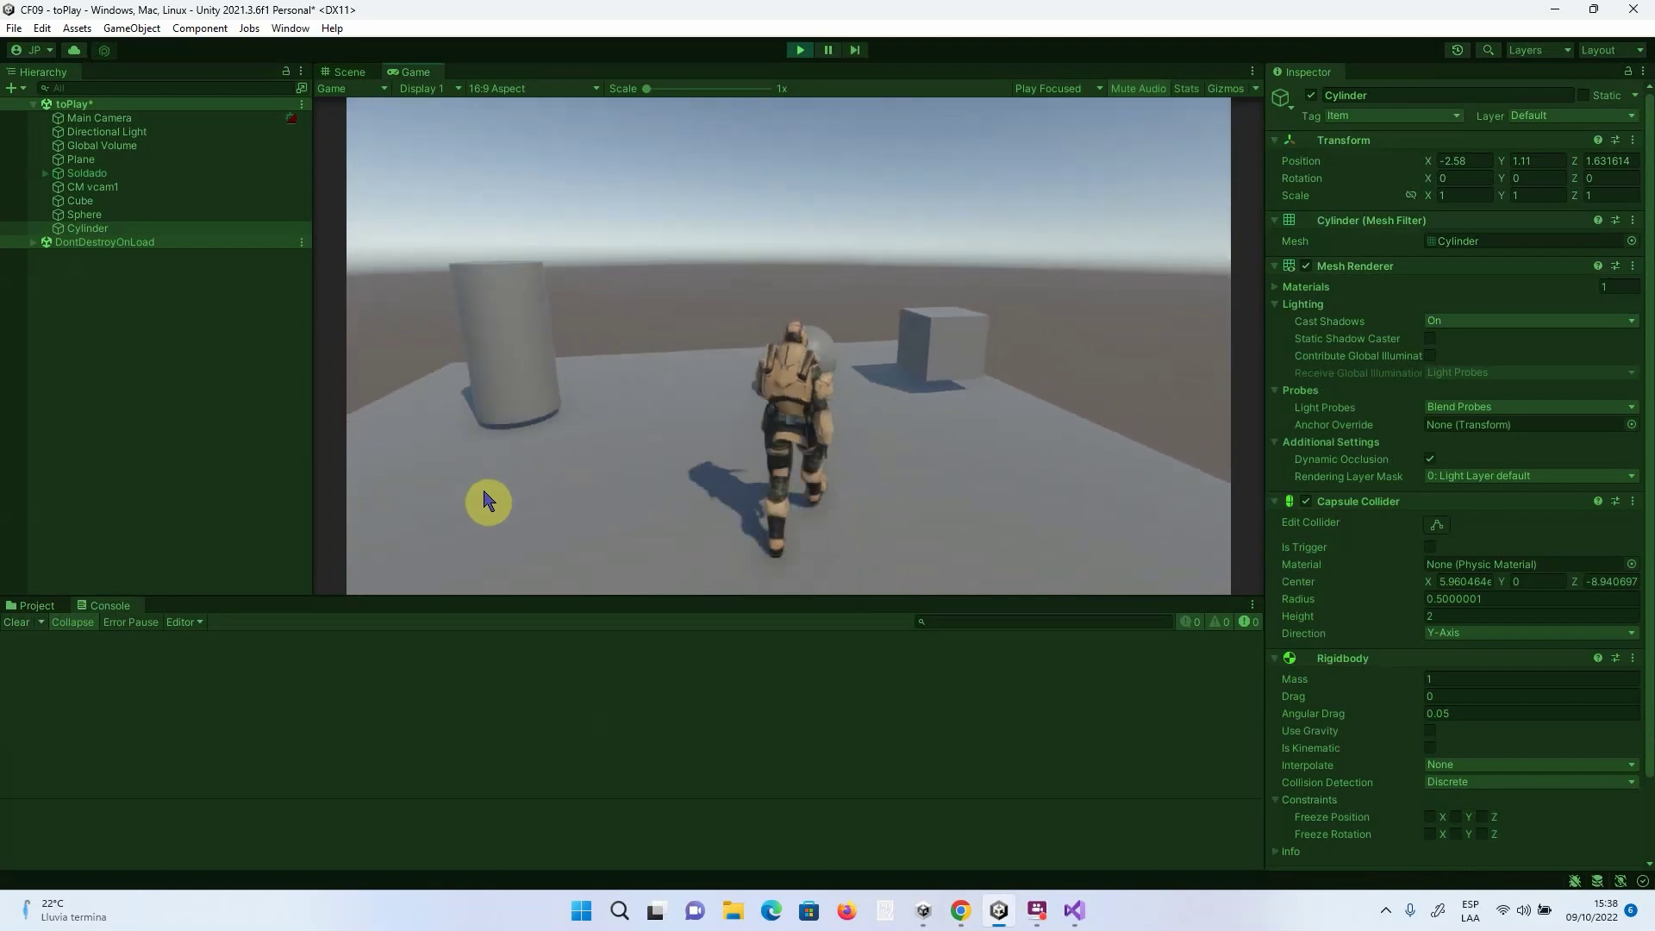
pyautogui.press('w')
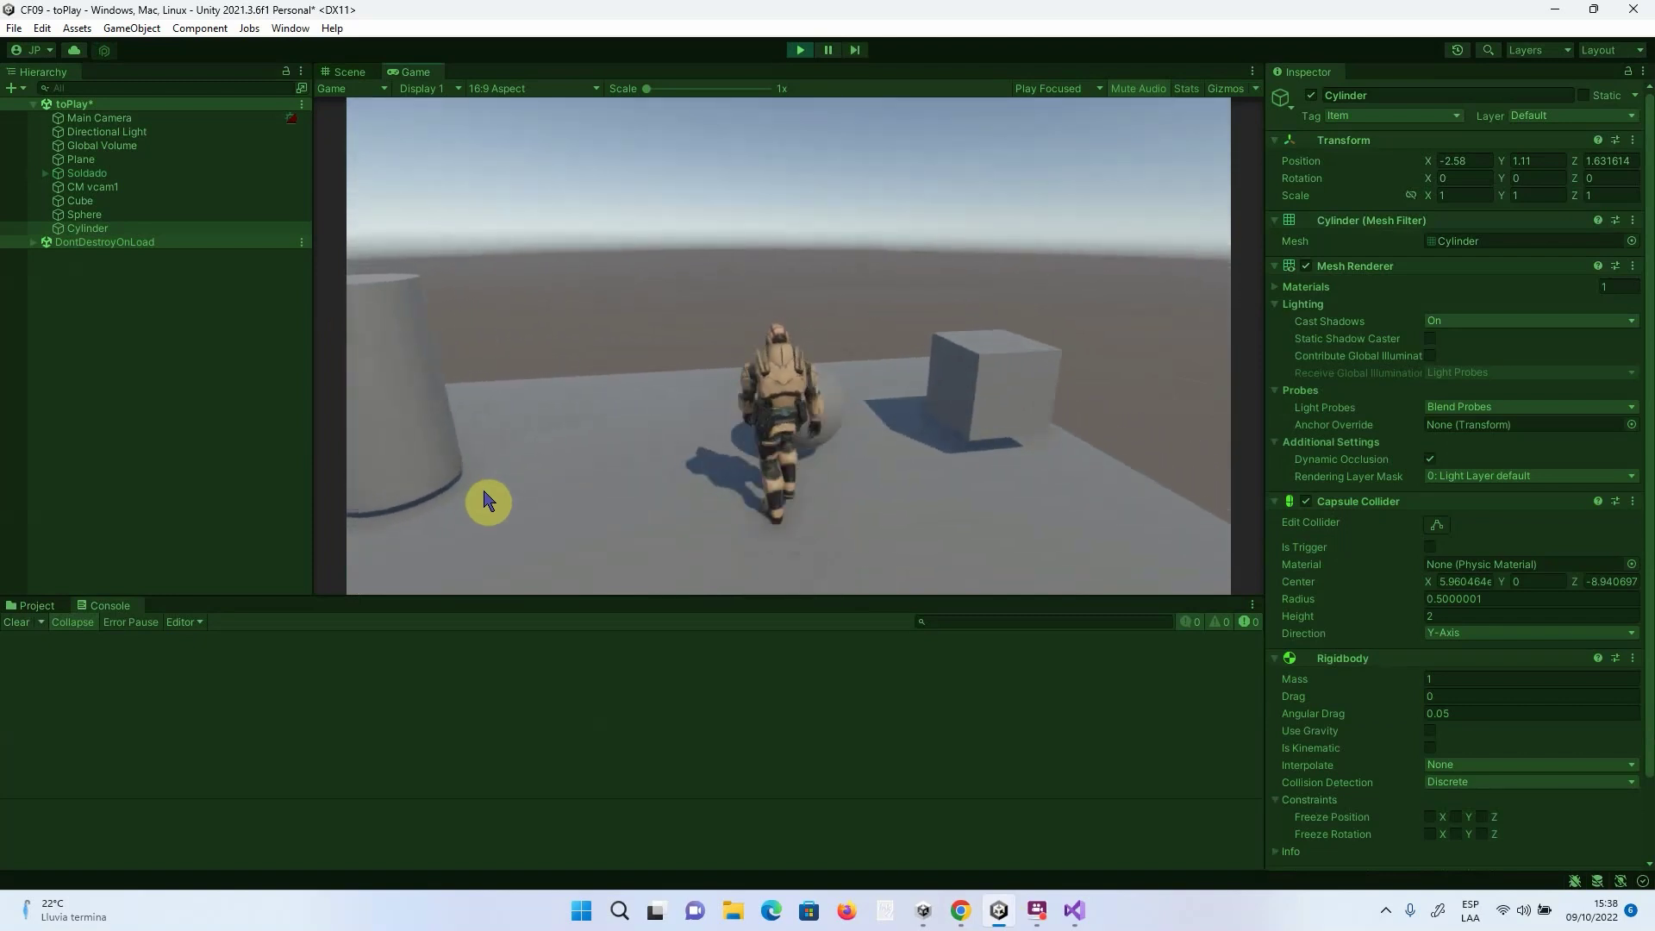
pyautogui.press('w')
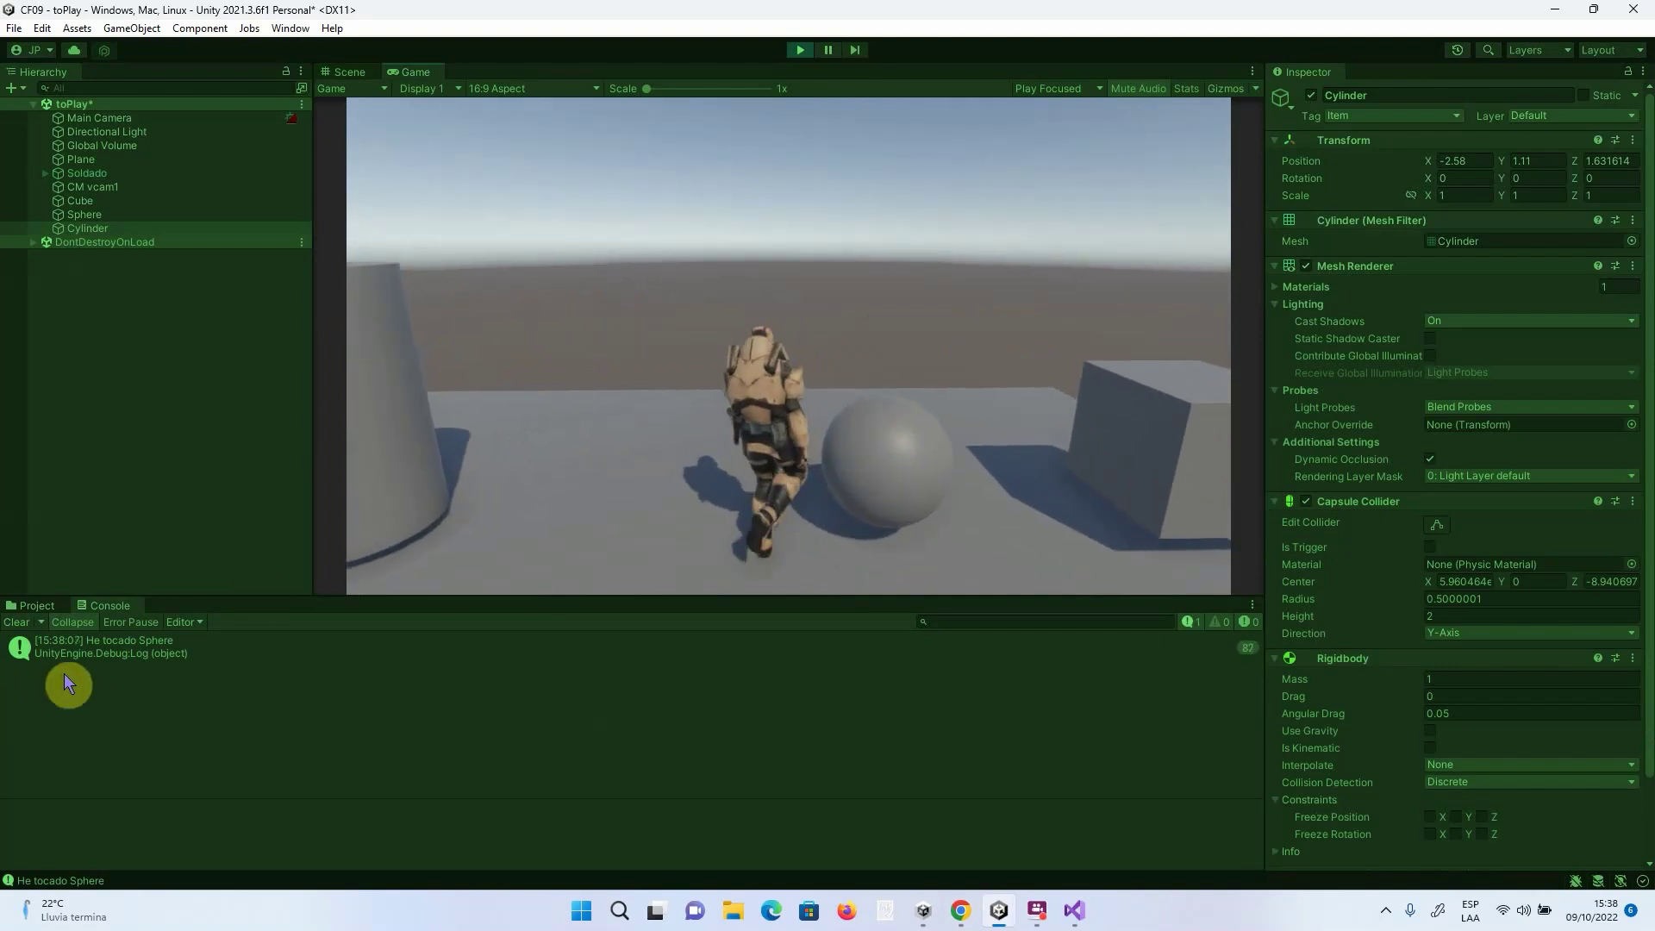
pyautogui.press('w')
pyautogui.press('w')
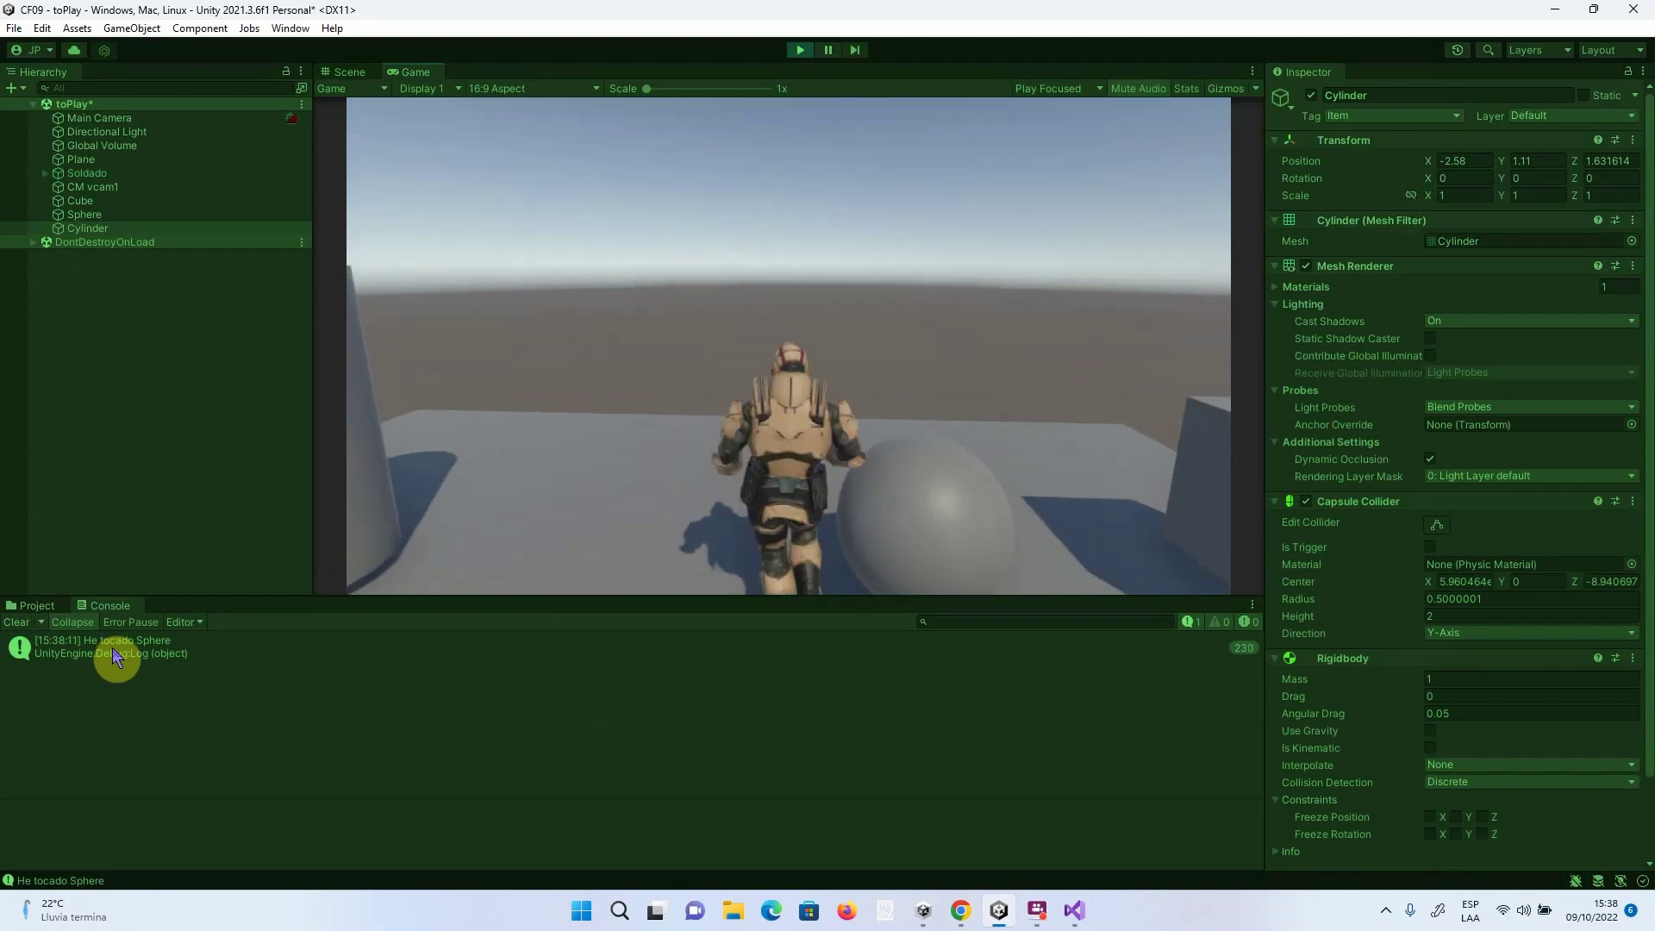
# Steer the soldier around the sphere and into the cube to test its collision log.
pyautogui.press('d')
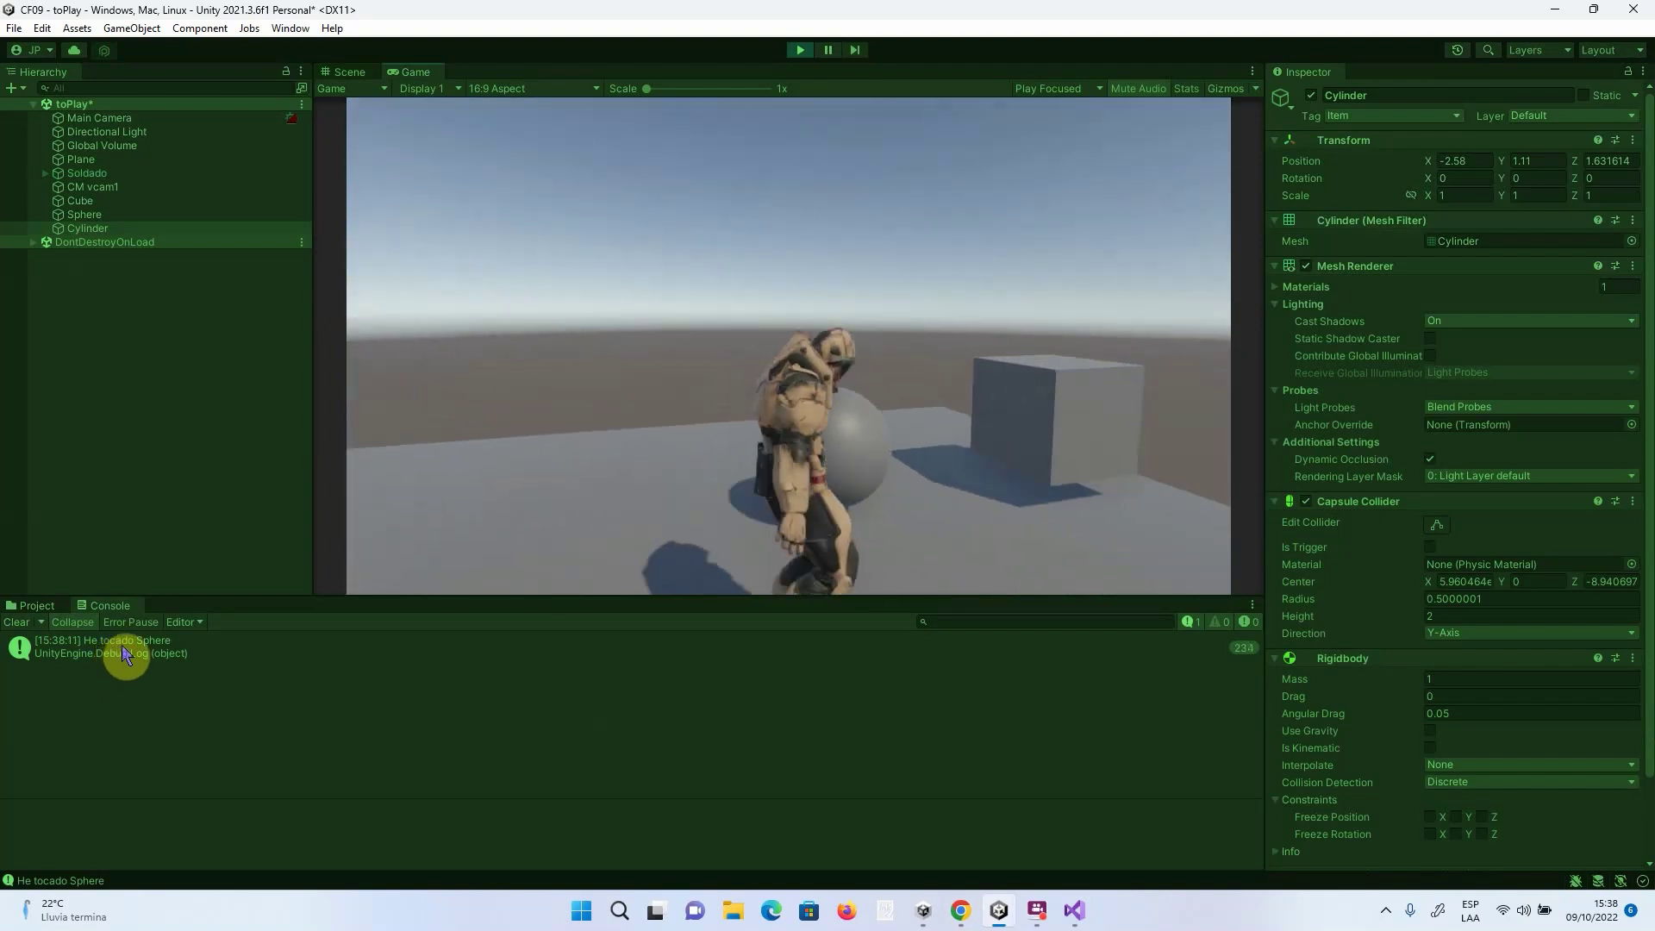
pyautogui.press('w')
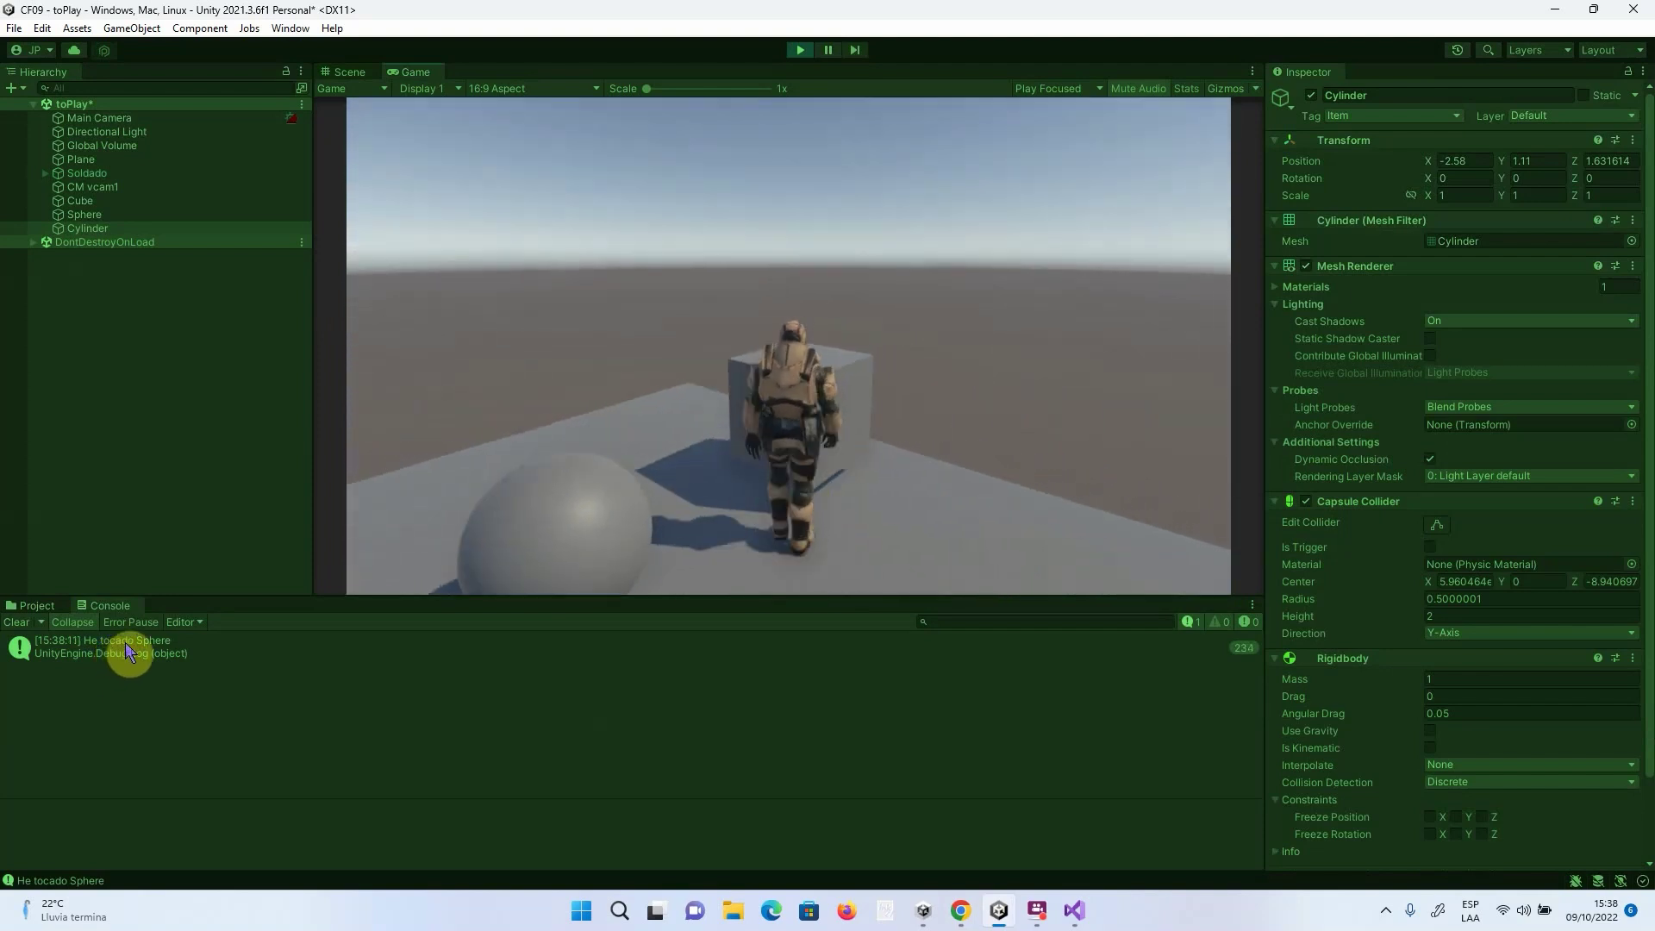
pyautogui.press('w')
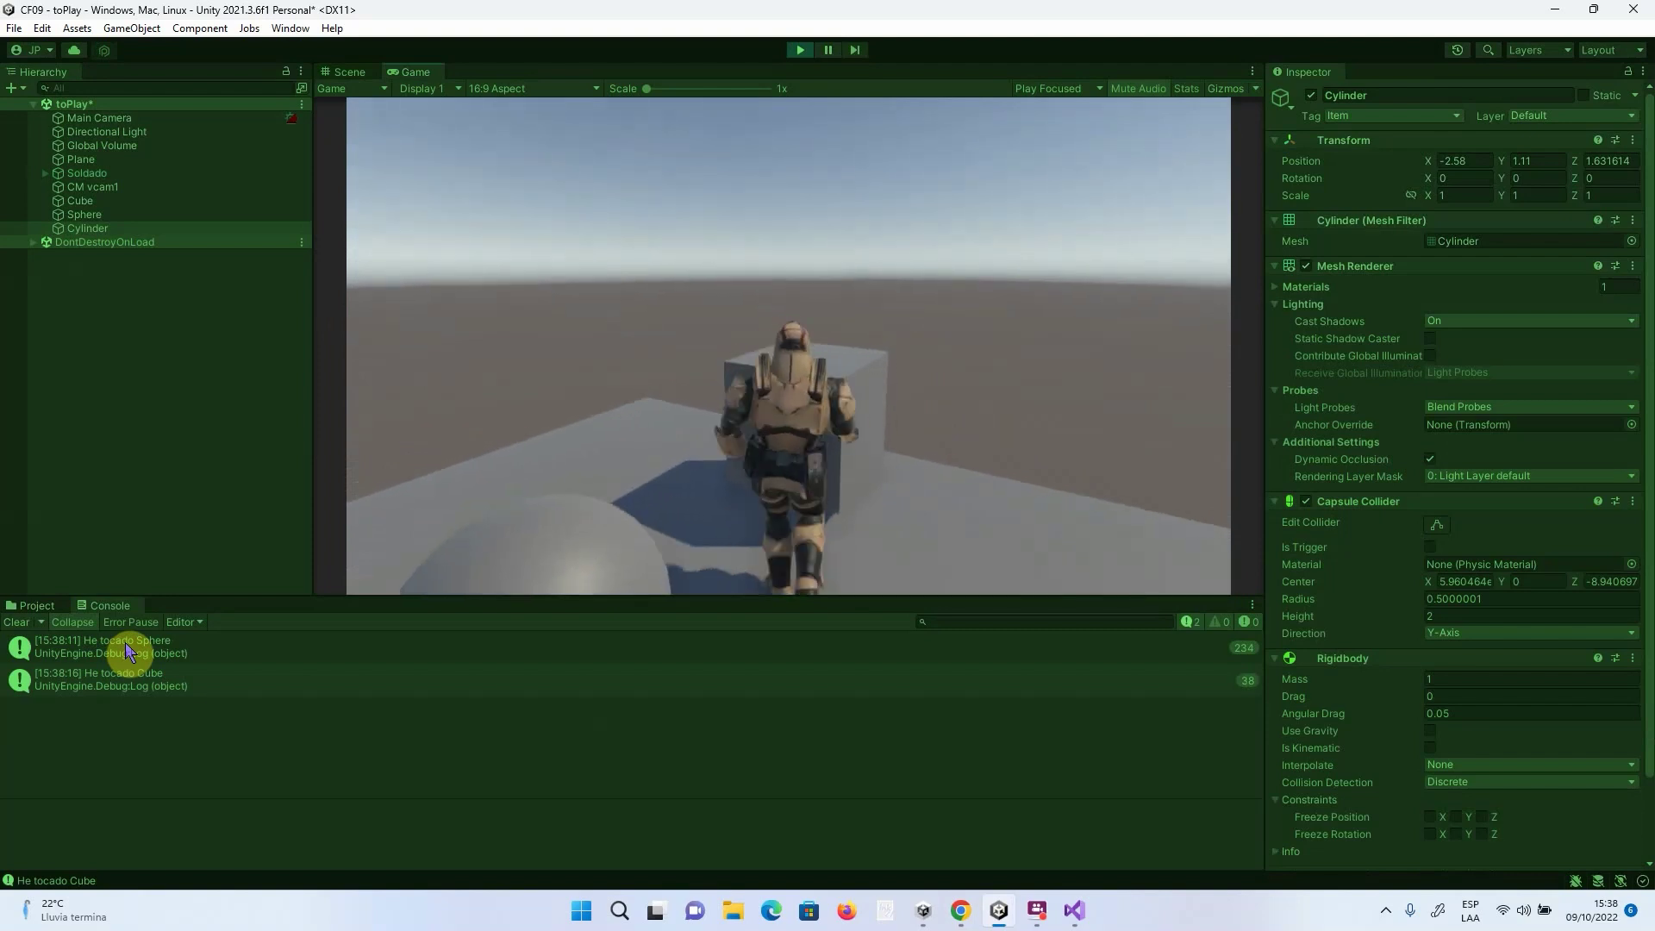
# Turn the soldier back and walk into the cylinder to test its collision log.
pyautogui.press('s')
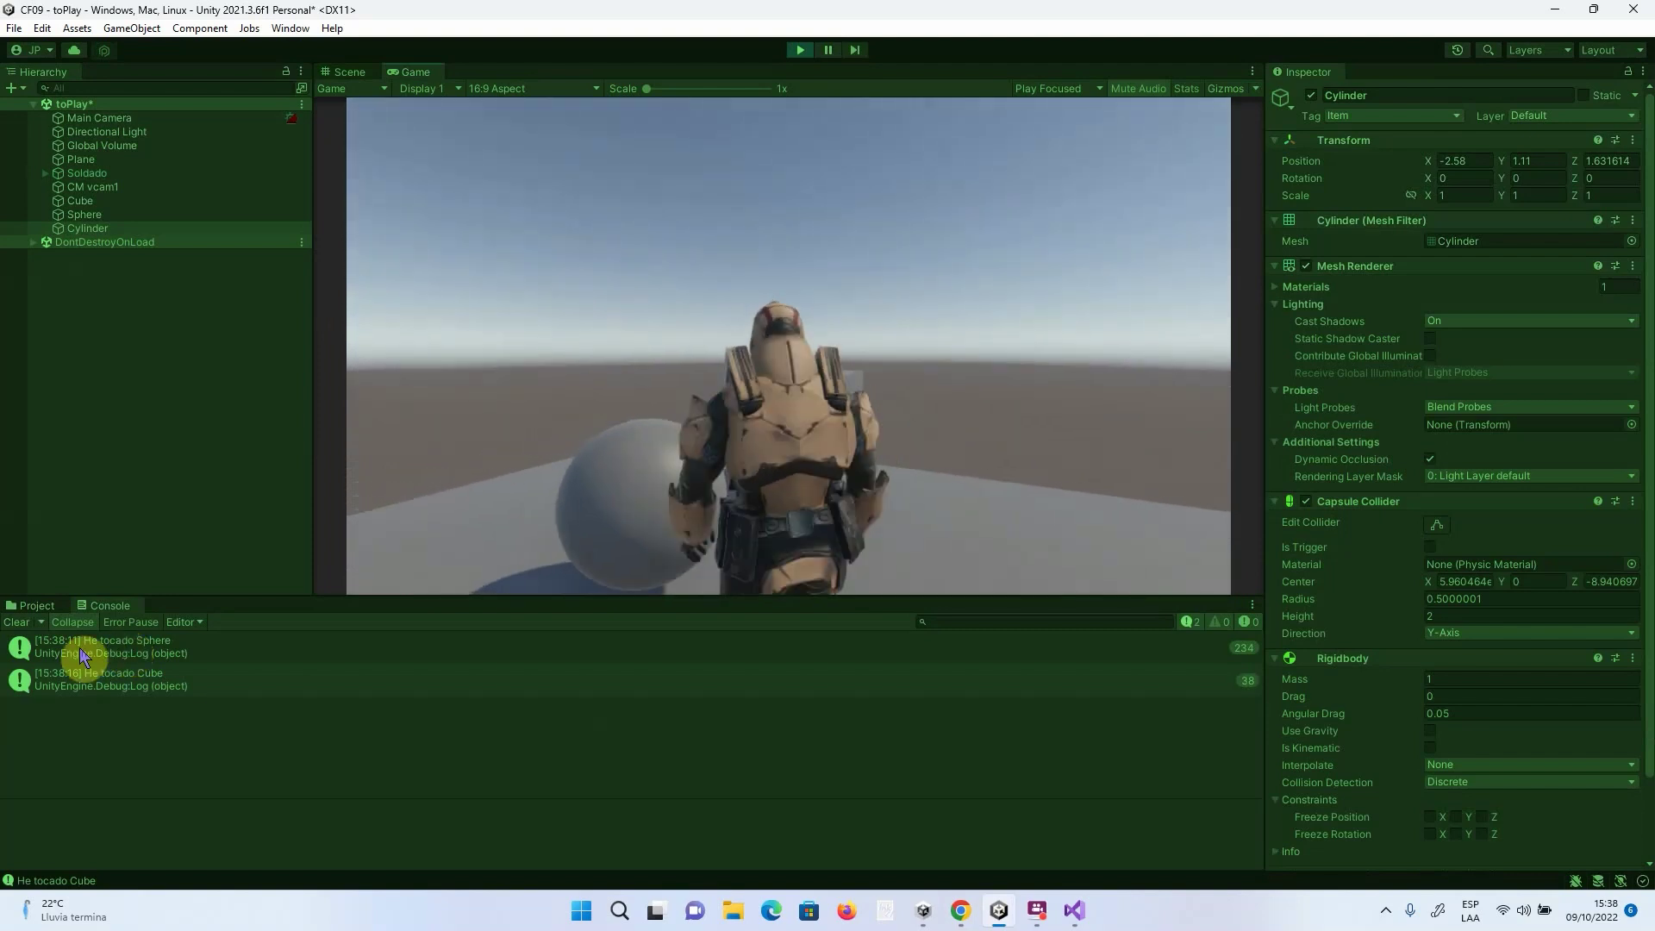
pyautogui.press('s')
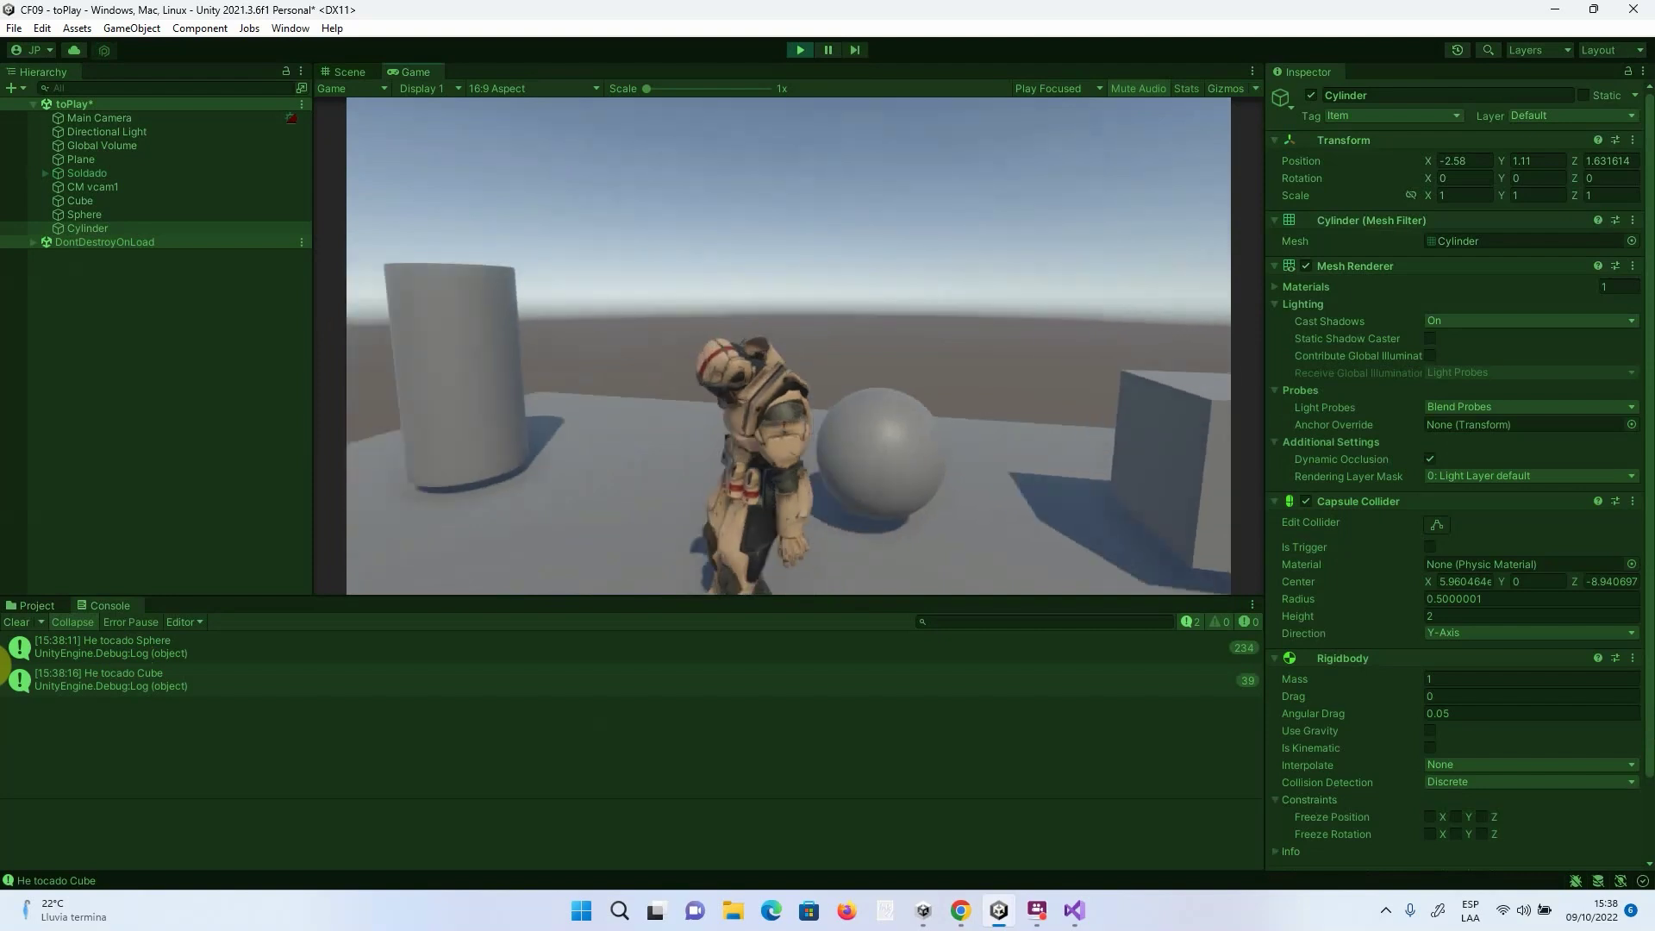
pyautogui.press('w')
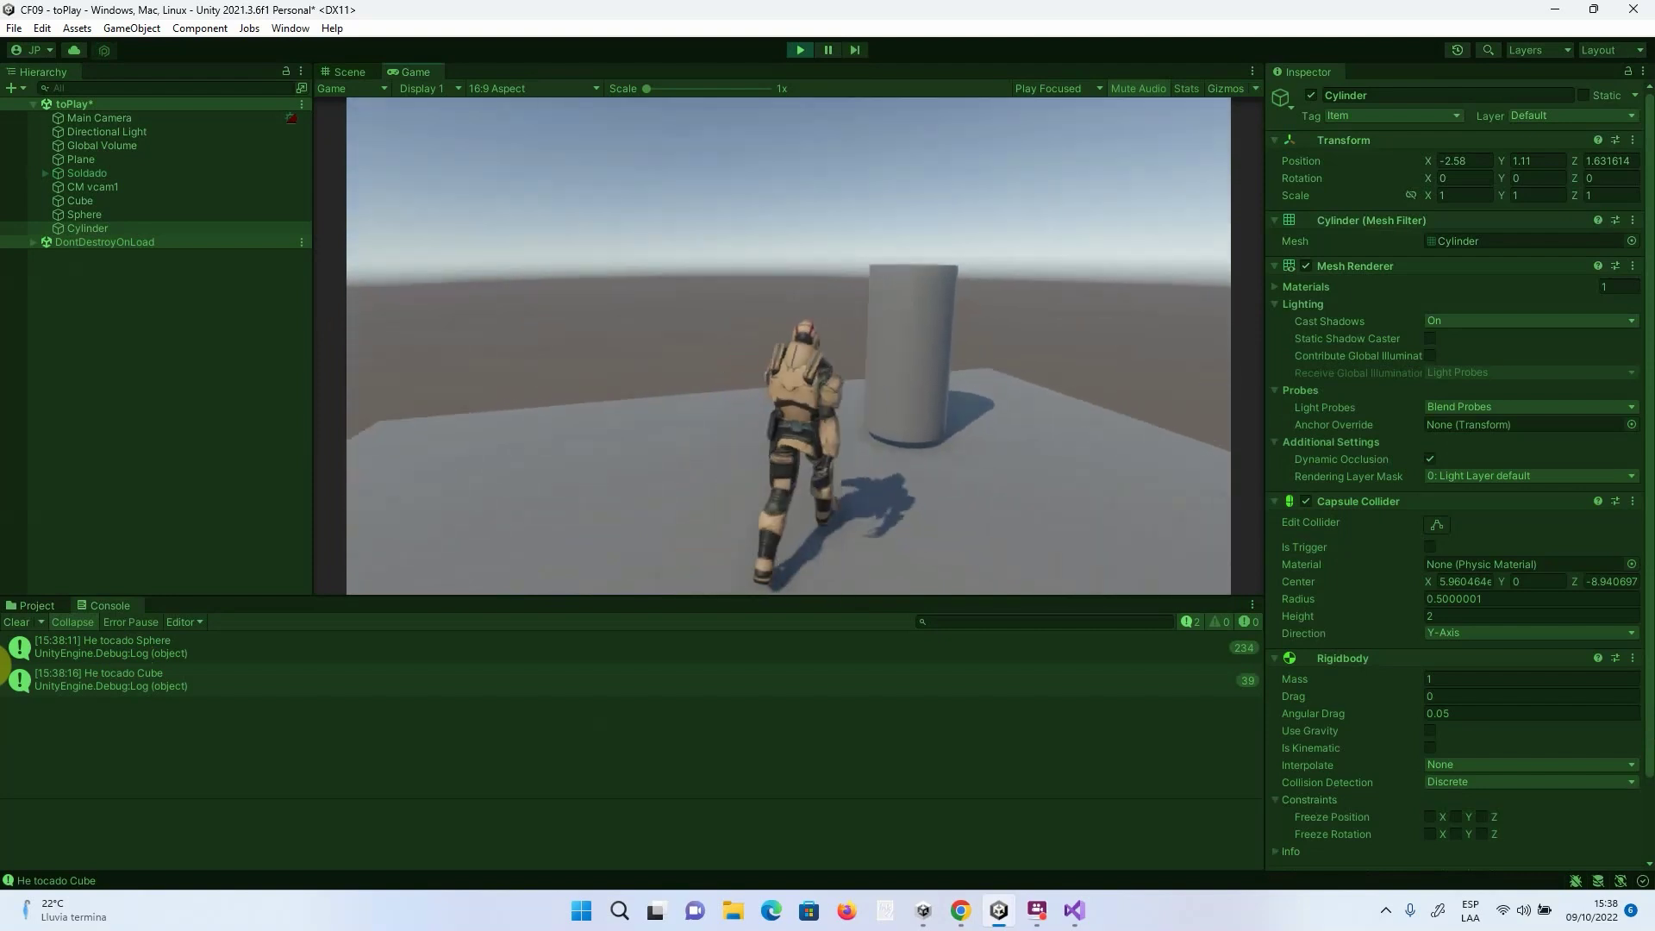
pyautogui.press('w')
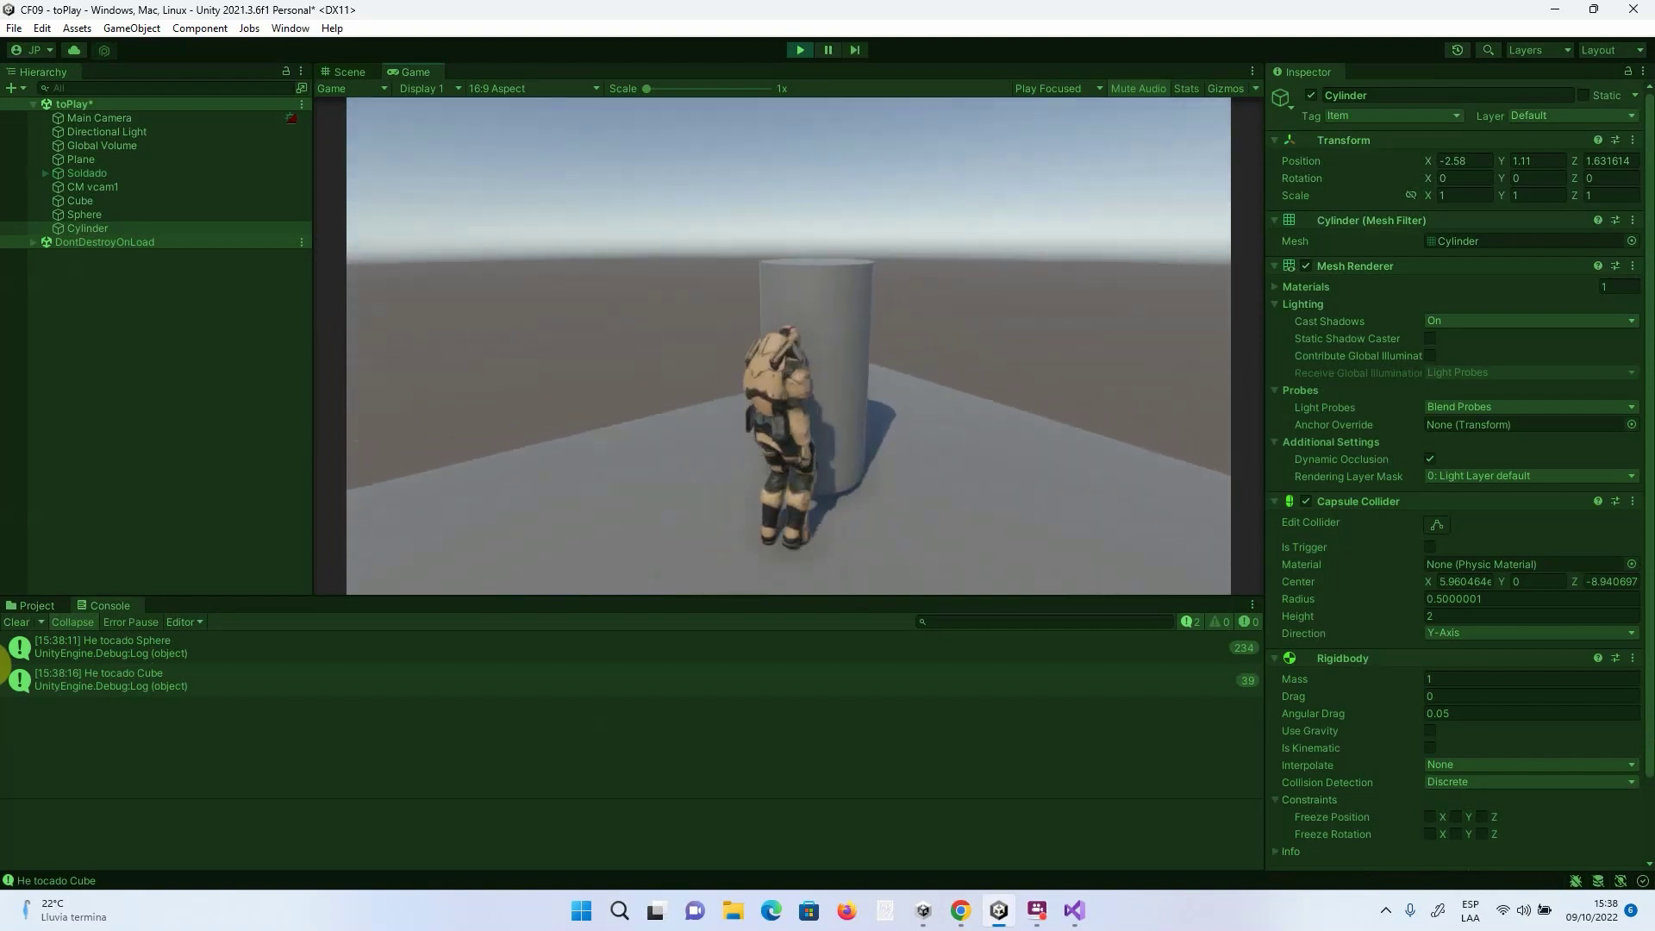
pyautogui.press('w')
pyautogui.press('w')
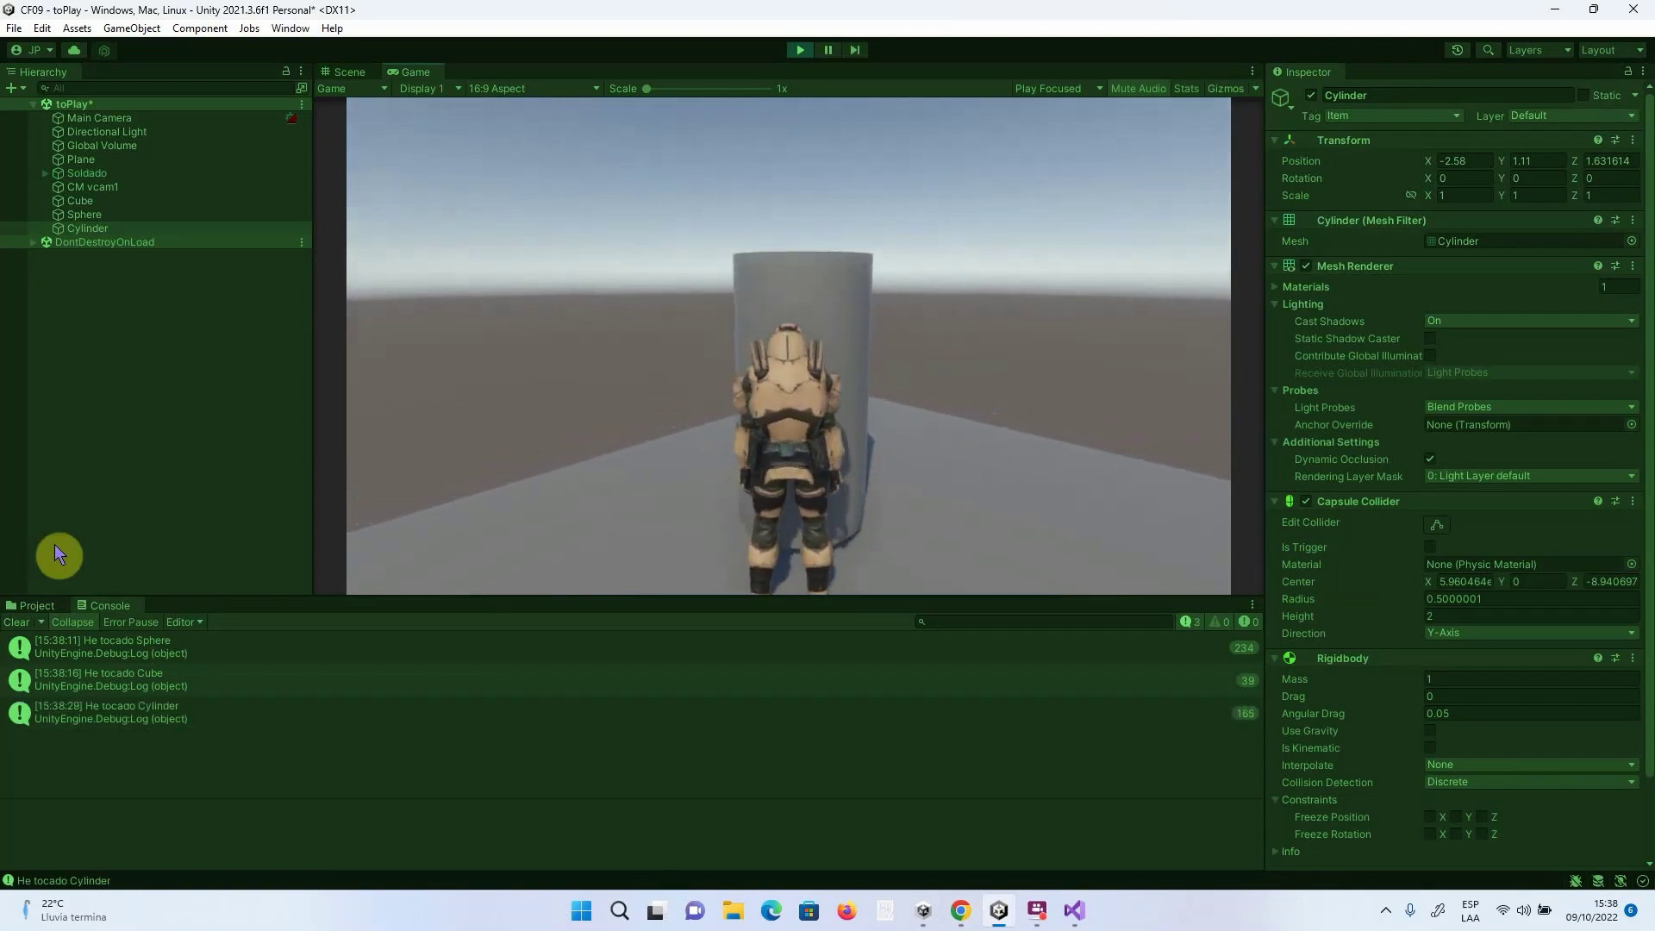
# Walk the soldier away from the cylinder and turn to face the area beside the sphere and cube.
pyautogui.press('s')
pyautogui.press('d')
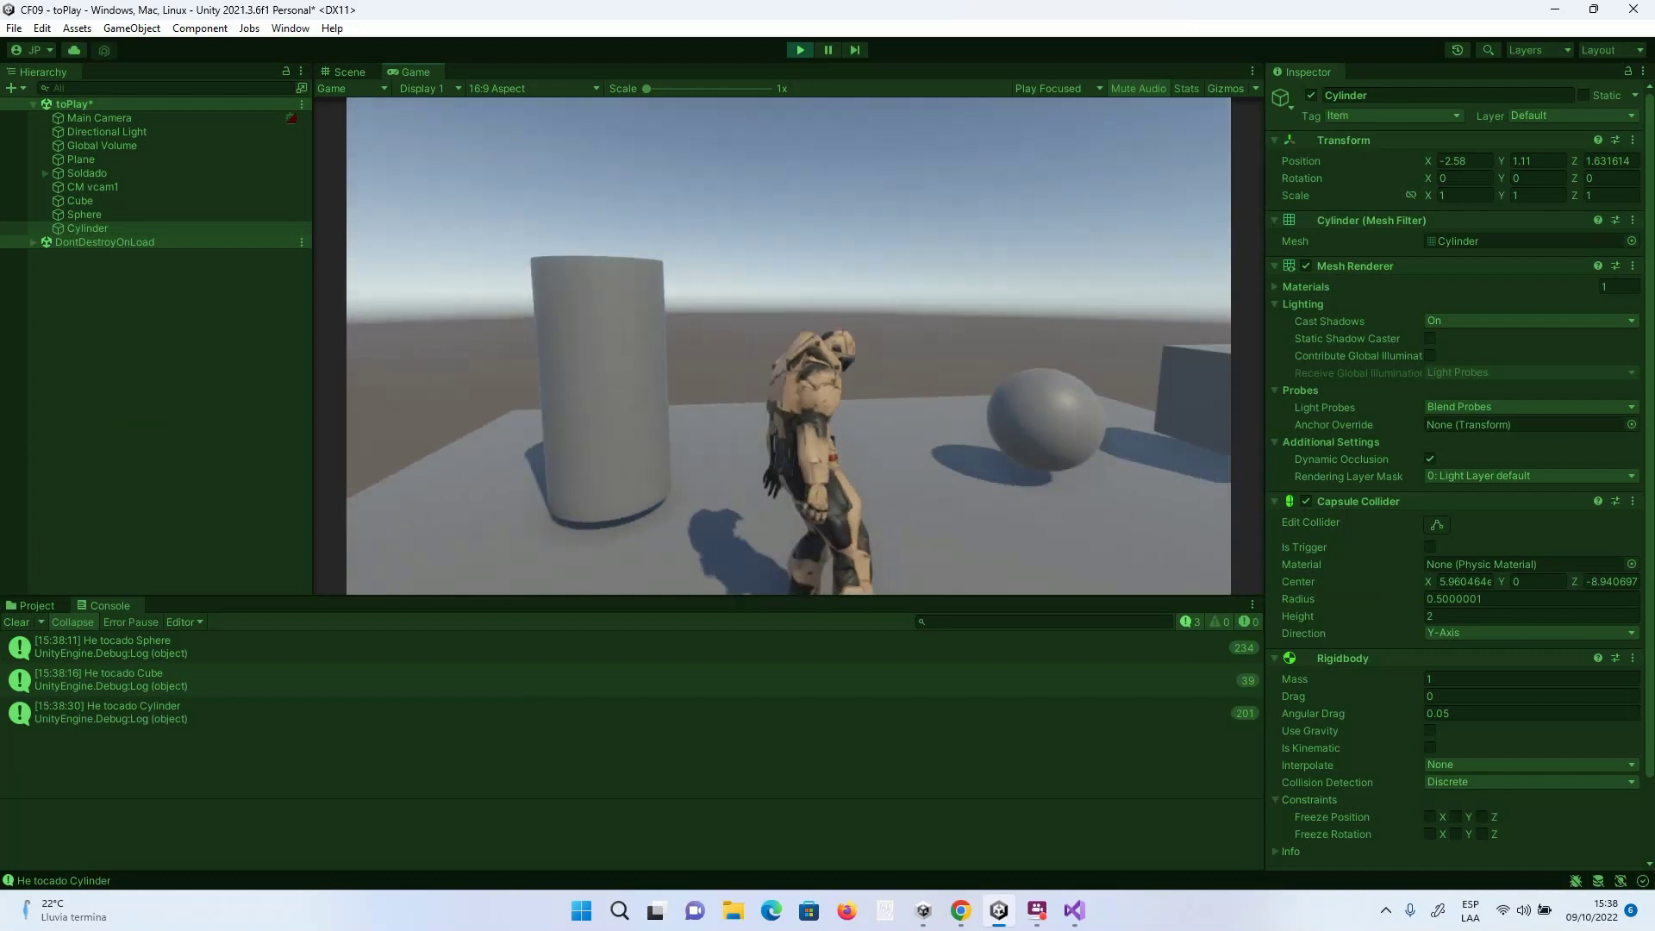
pyautogui.press('w')
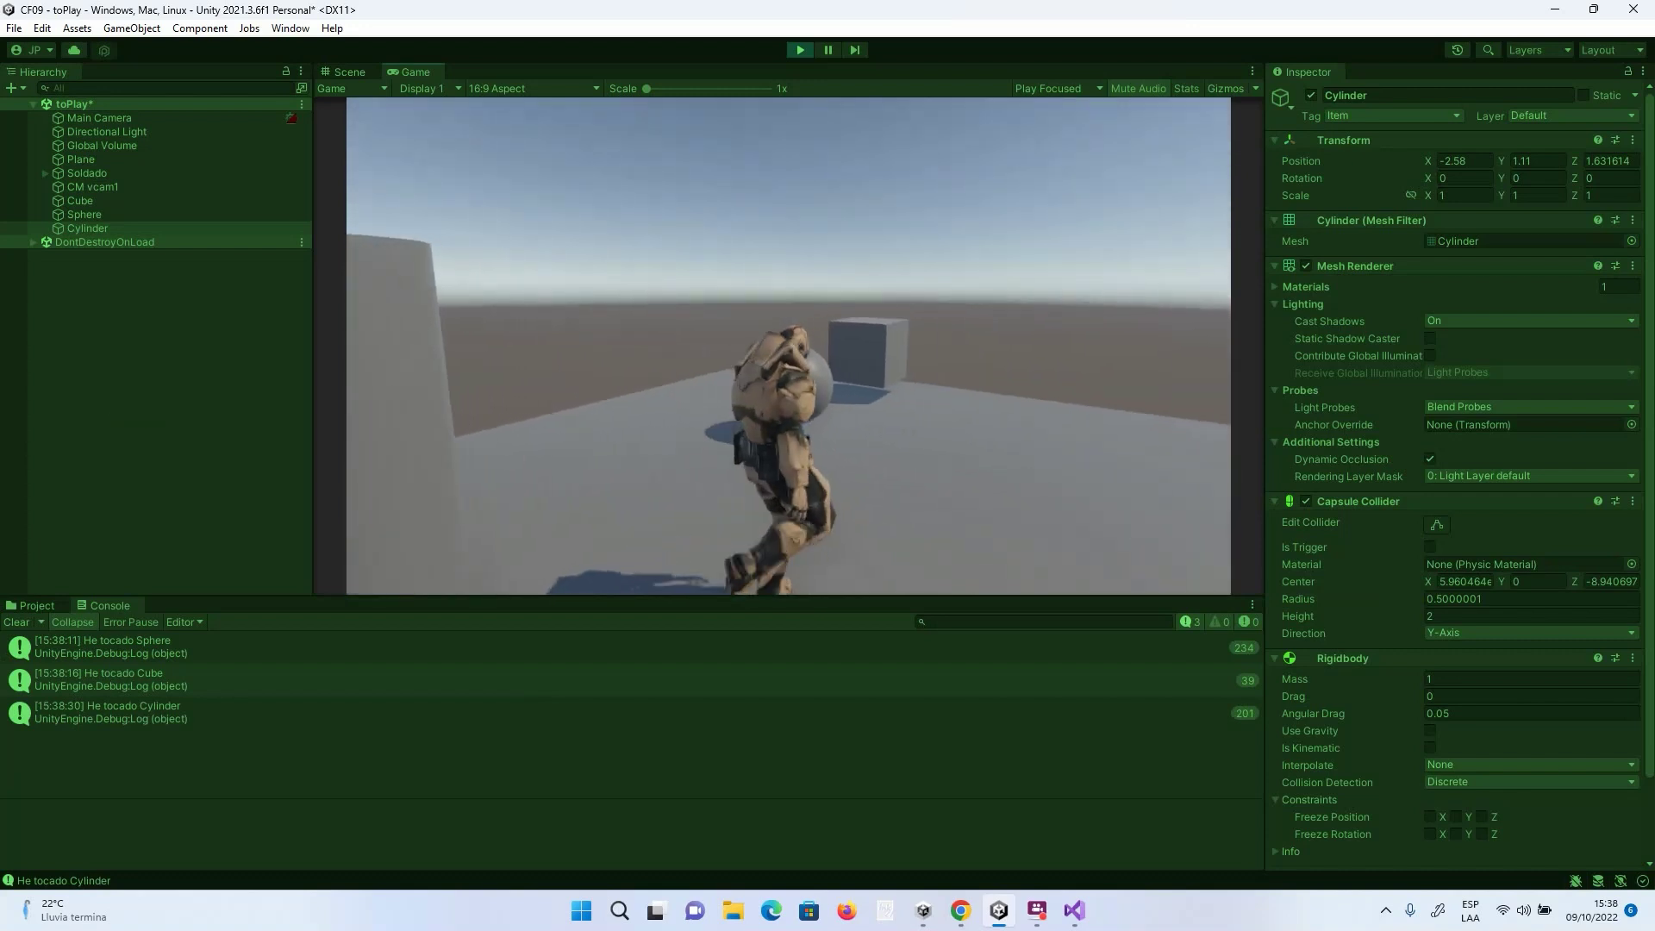
pyautogui.press('d')
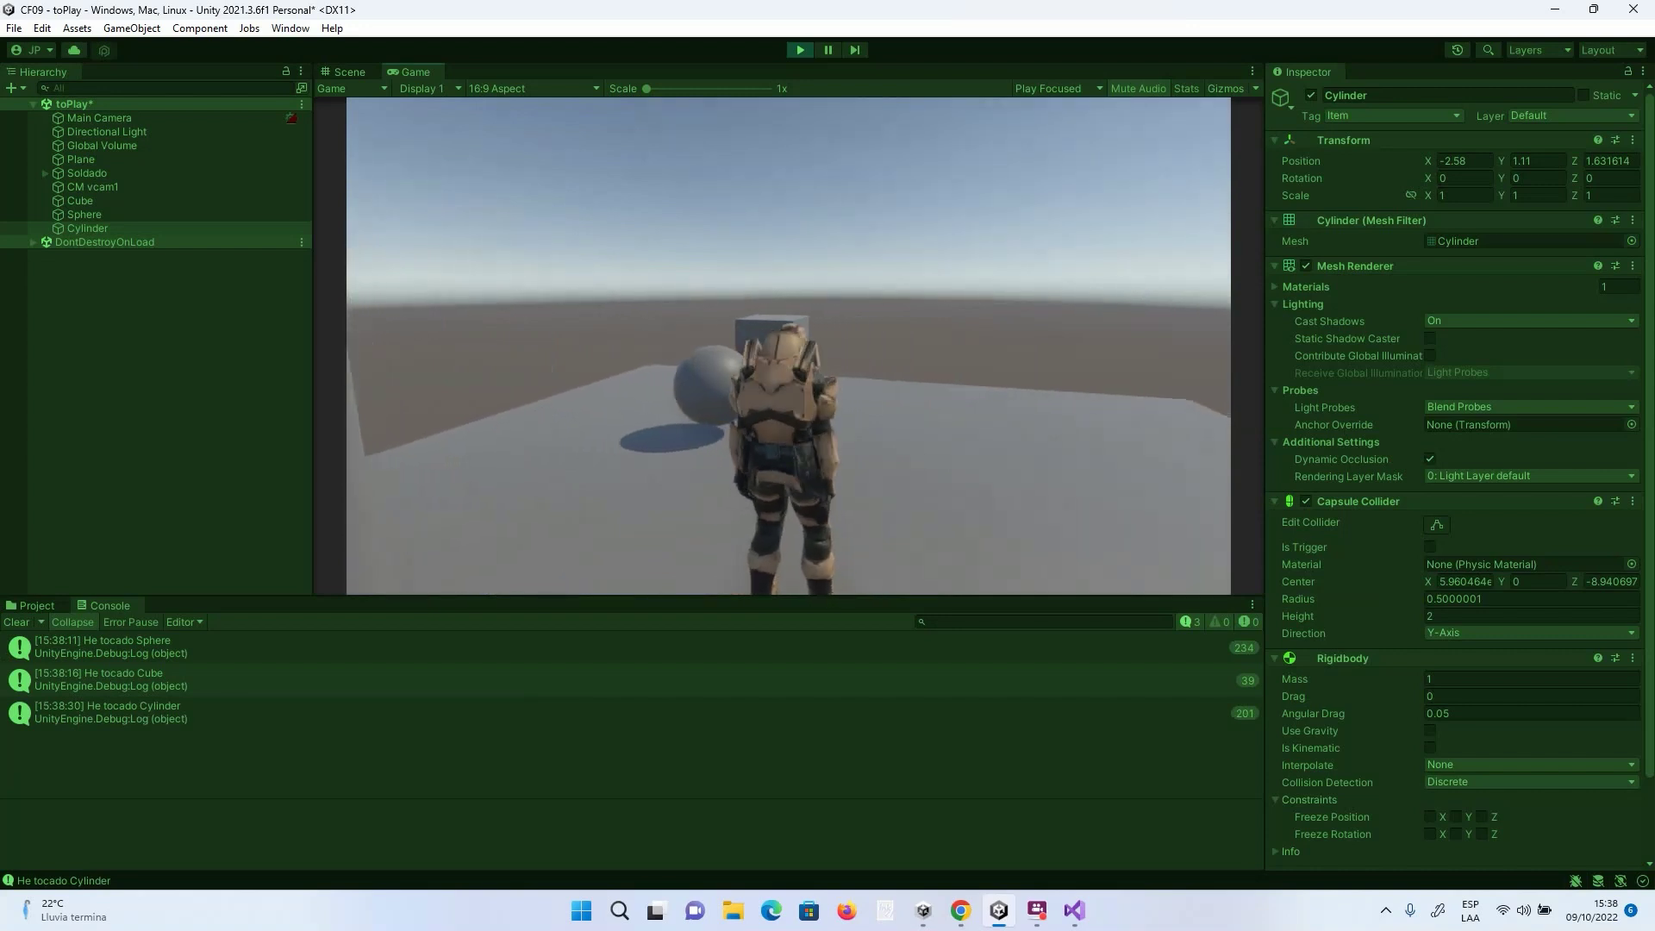
pyautogui.press('d')
pyautogui.press('d')
pyautogui.press('d')
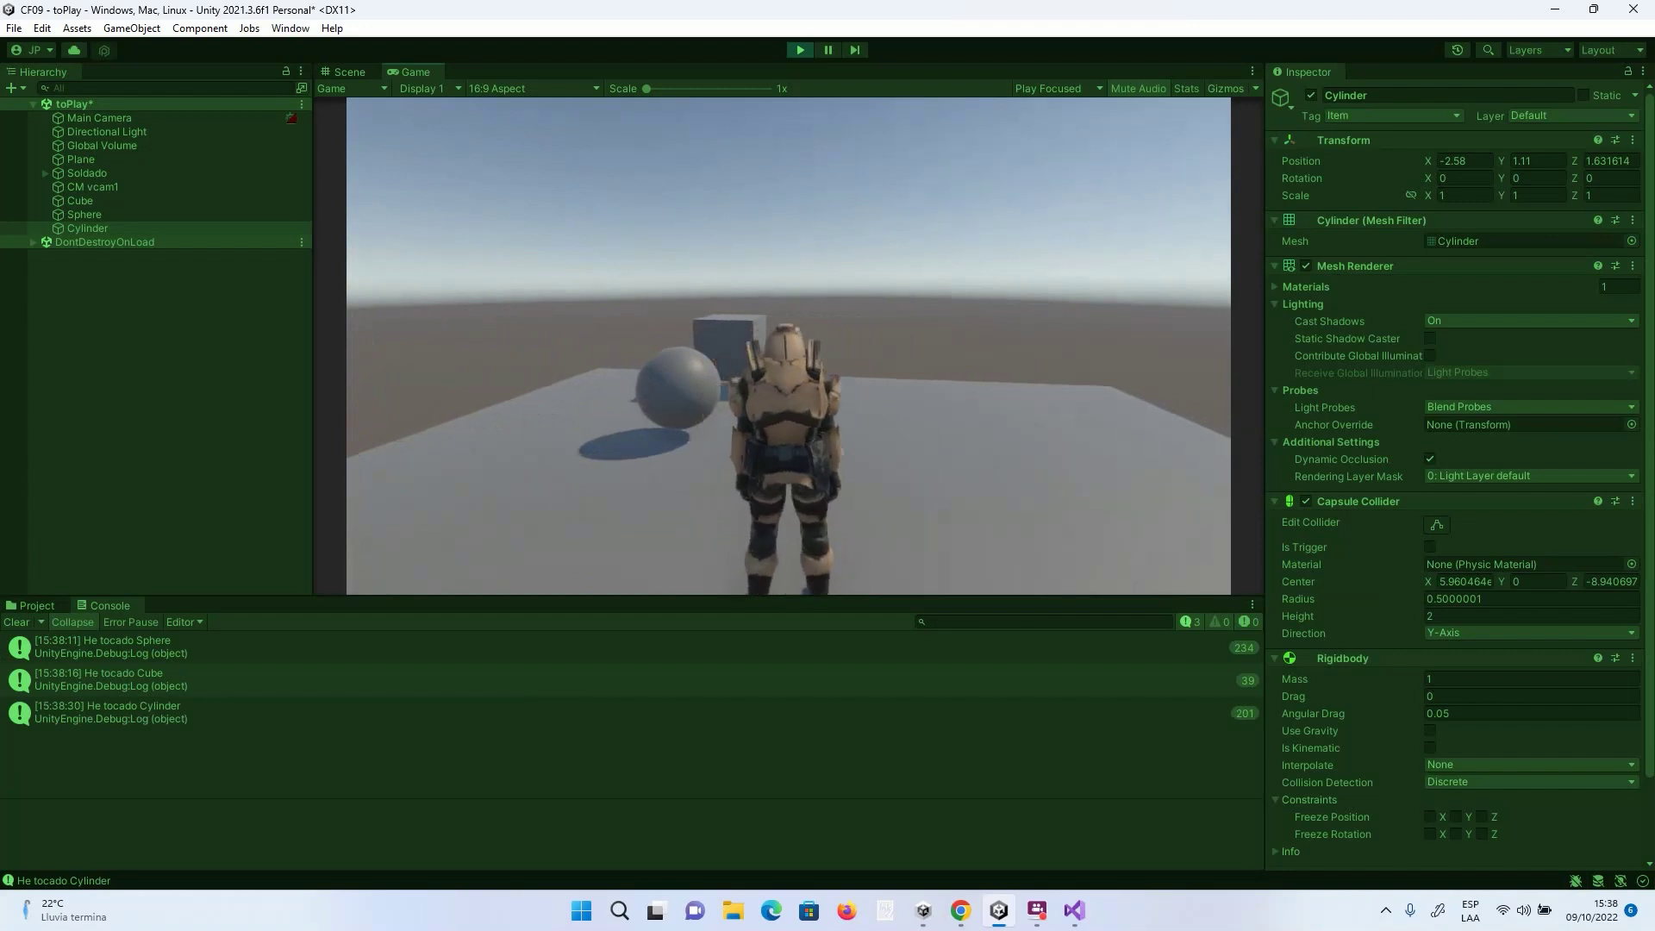
pyautogui.press('a')
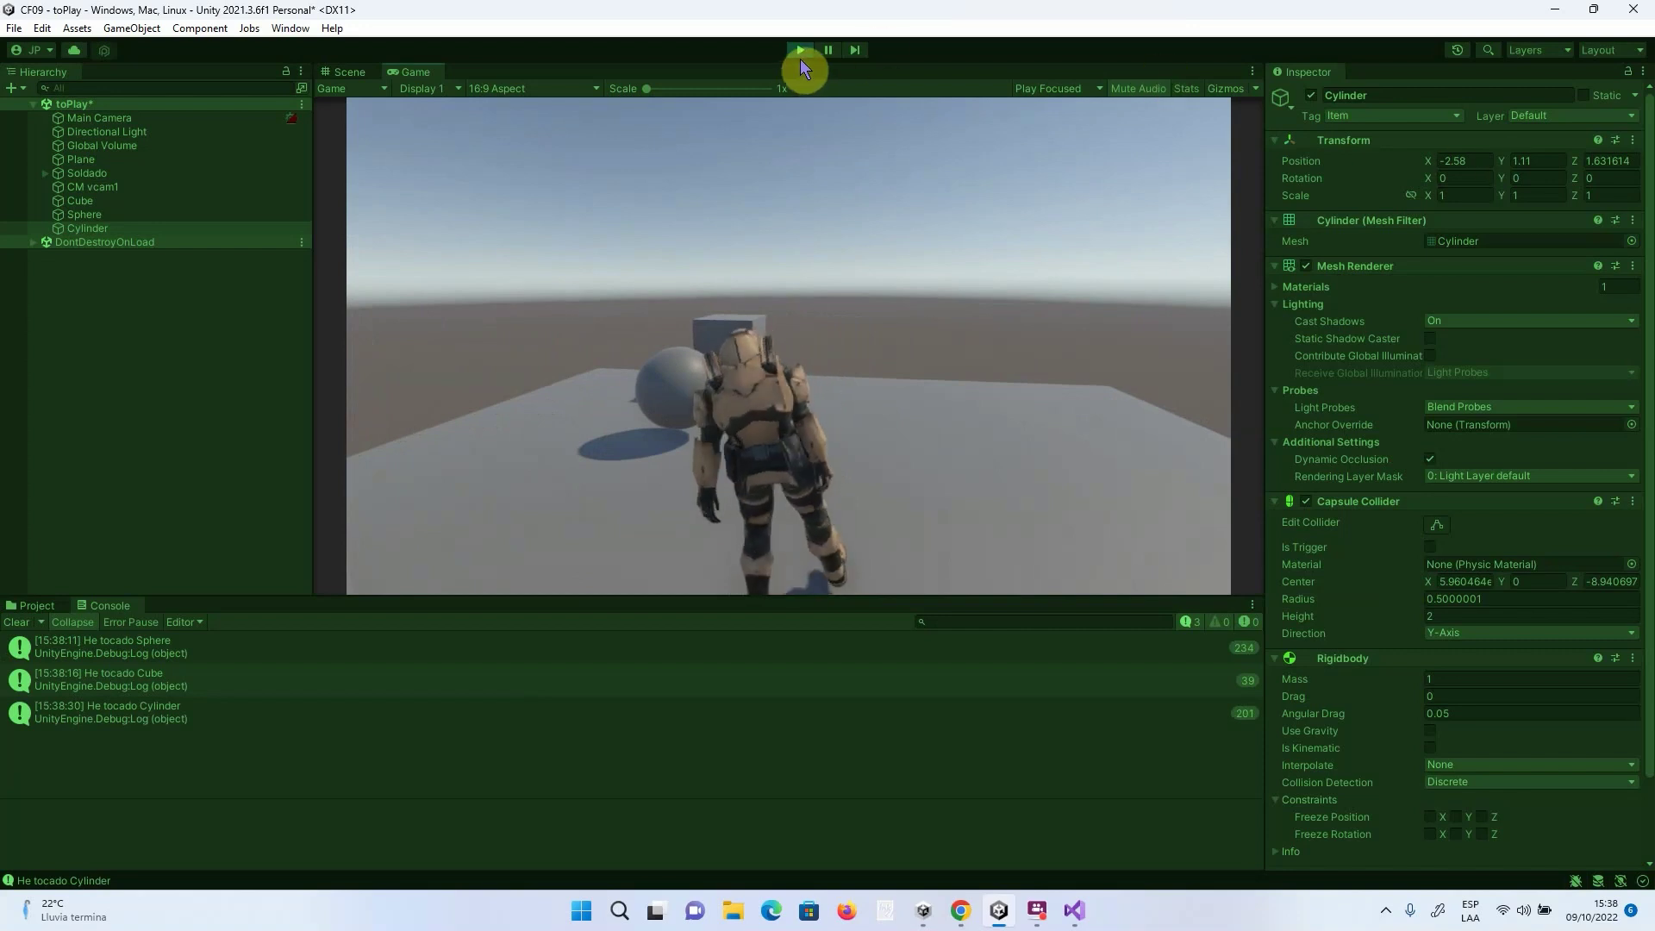
# Stop play mode and remove the Rigidbody component from the sphere.
pyautogui.click(800, 52)
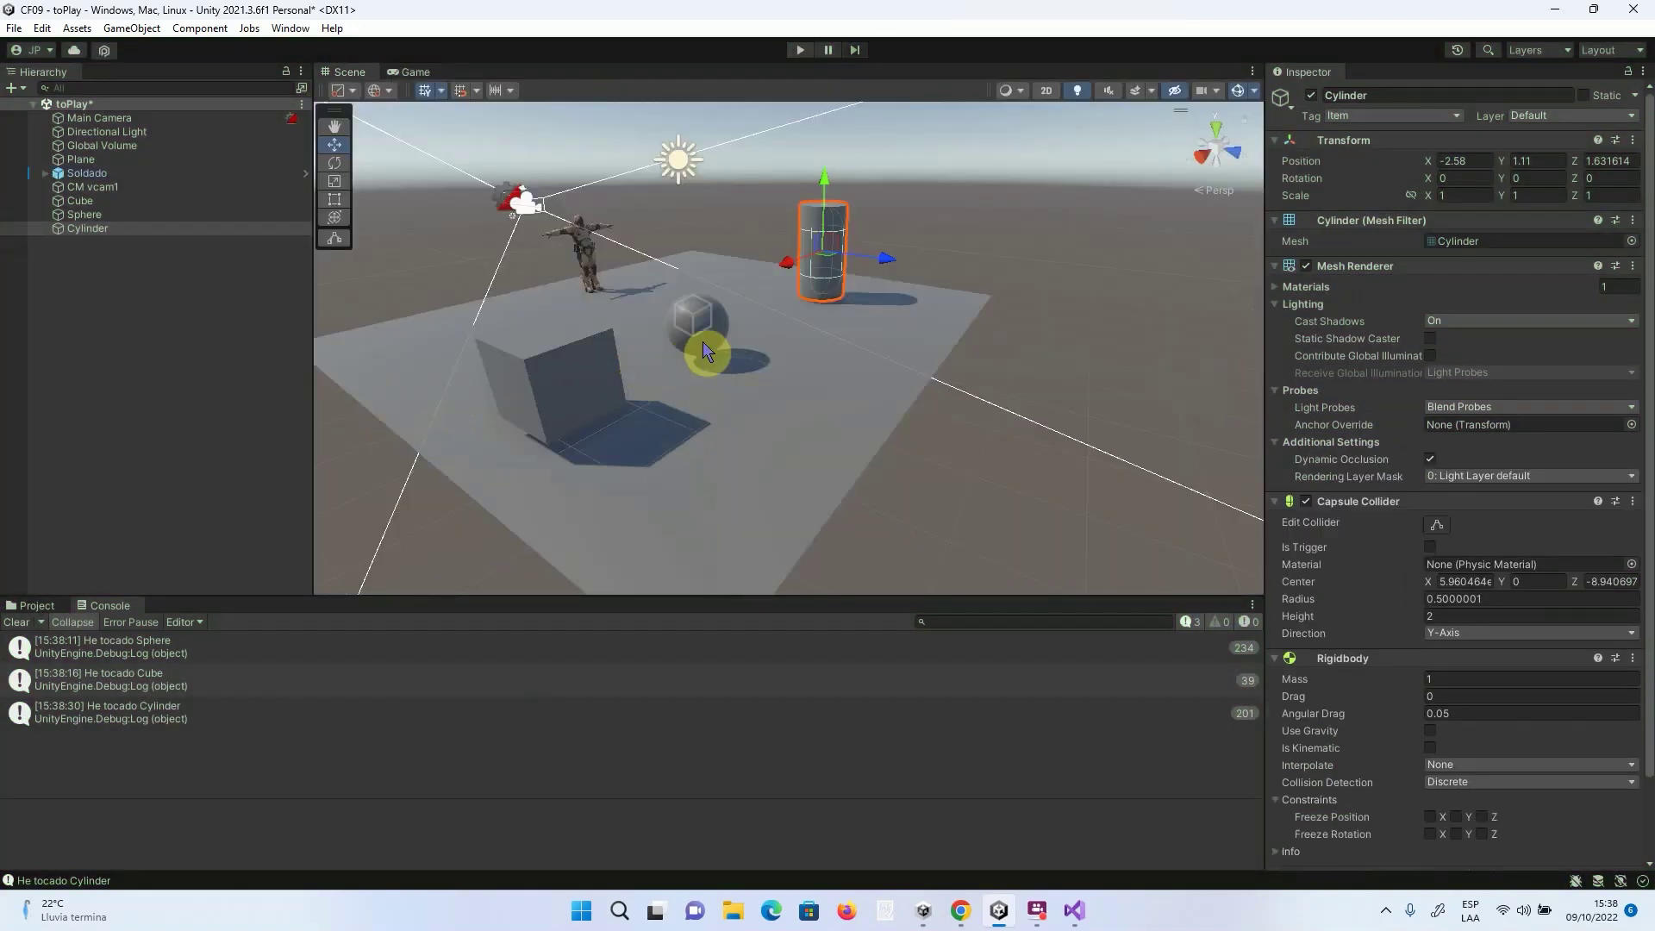
pyautogui.click(707, 345)
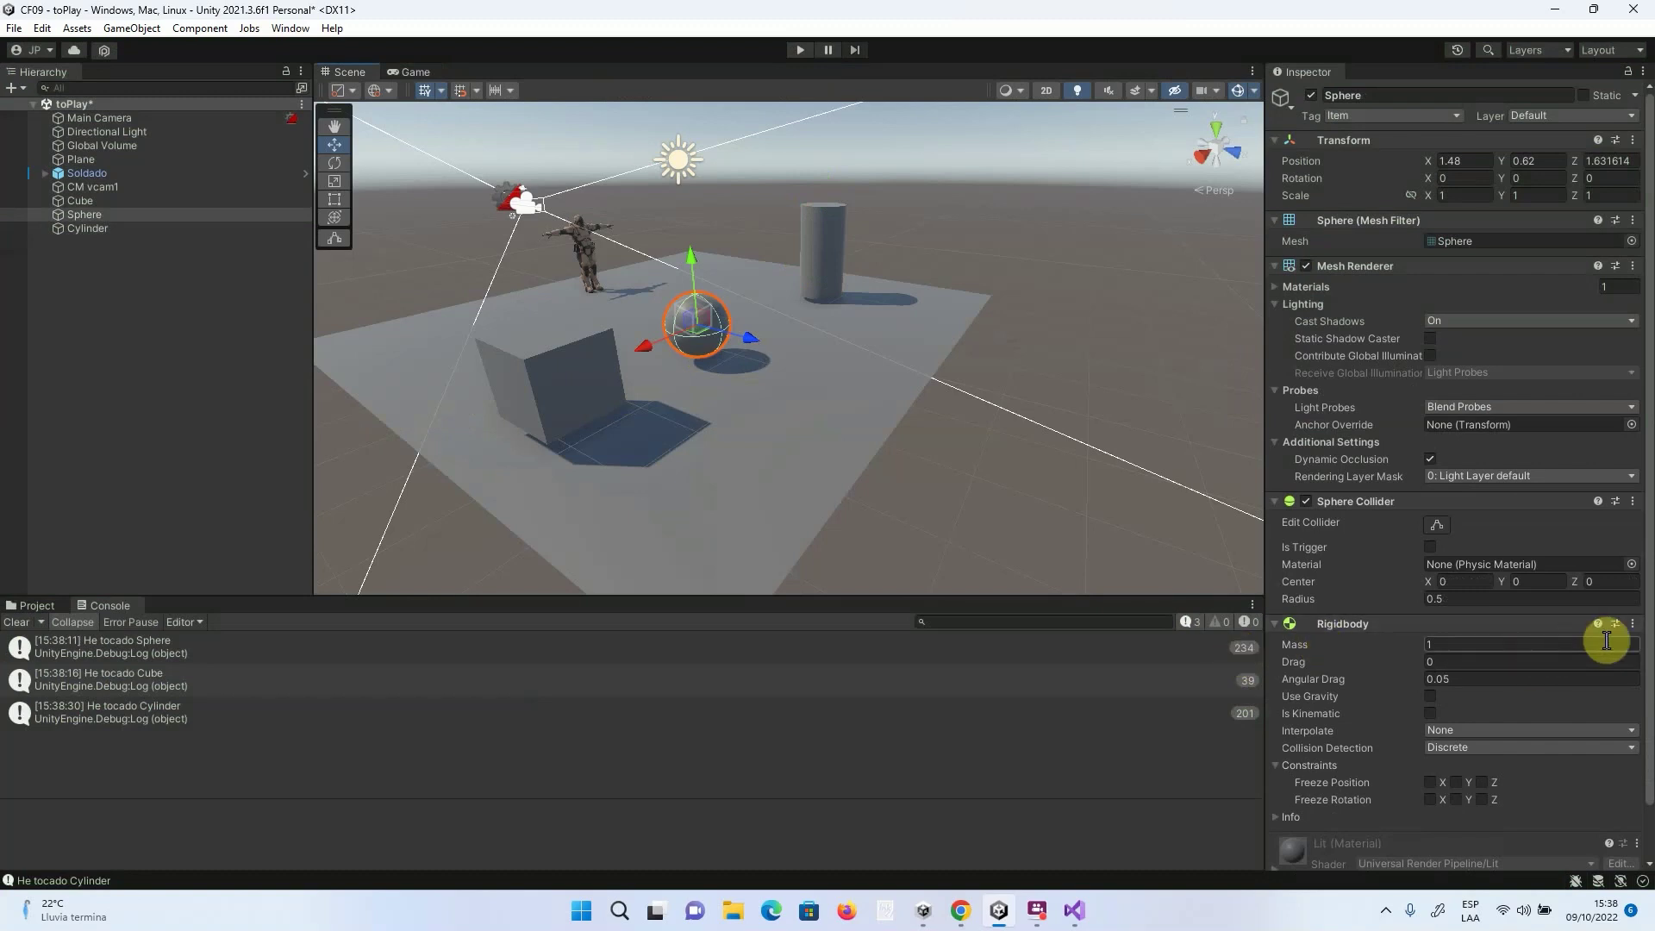
pyautogui.click(1633, 624)
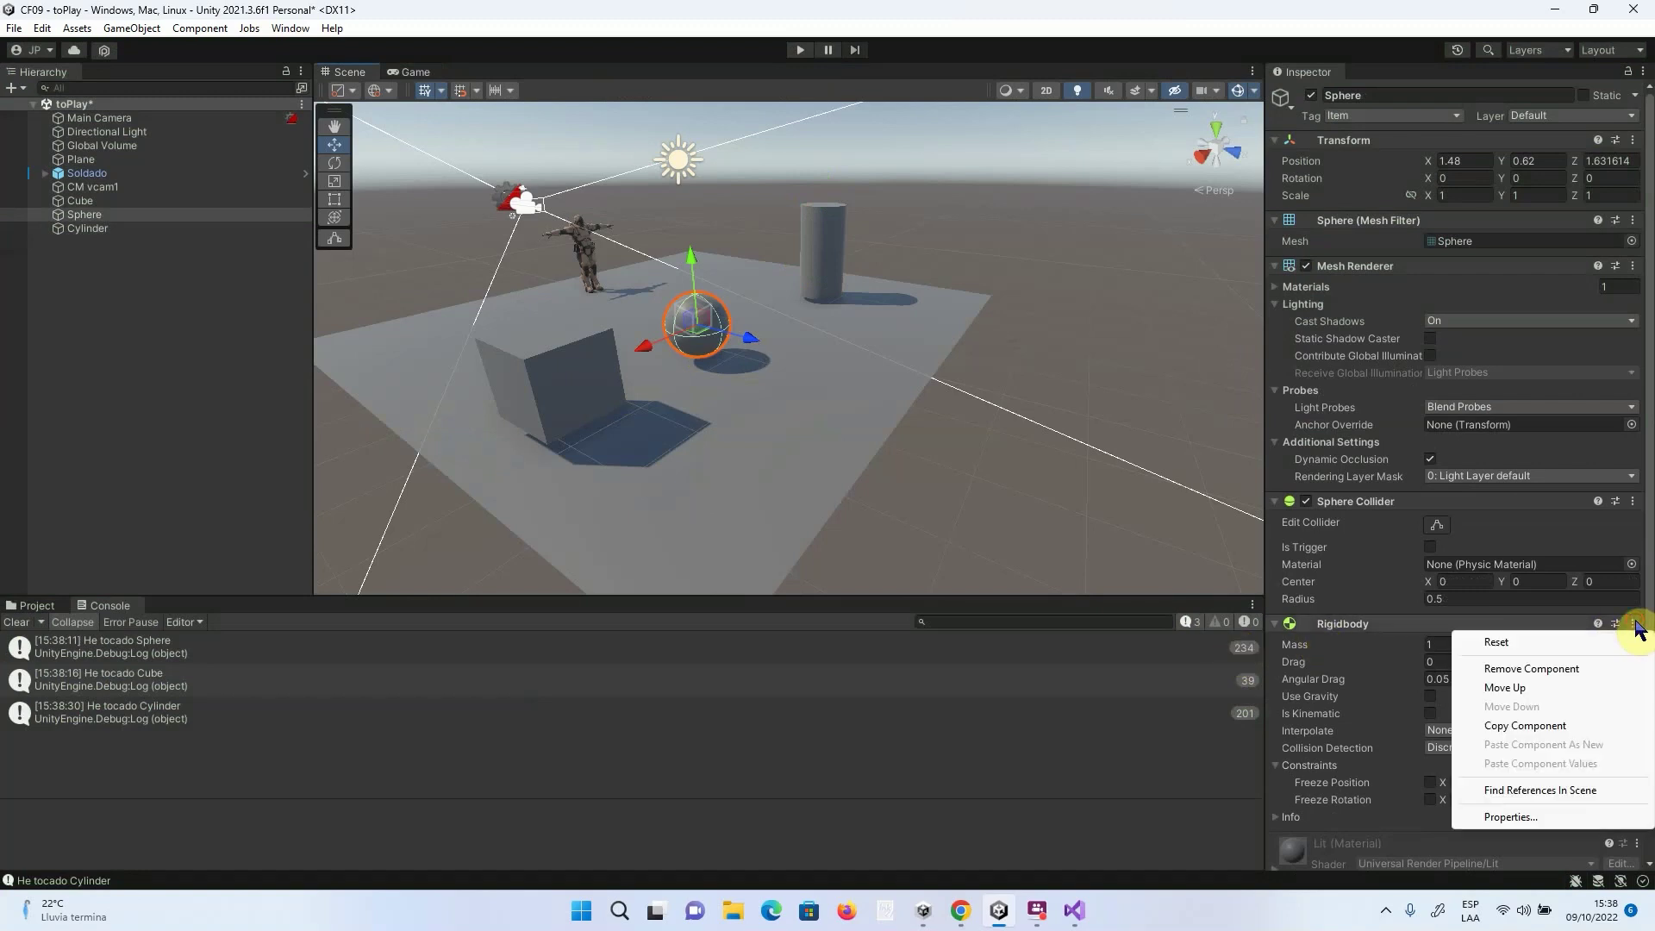
pyautogui.click(1530, 670)
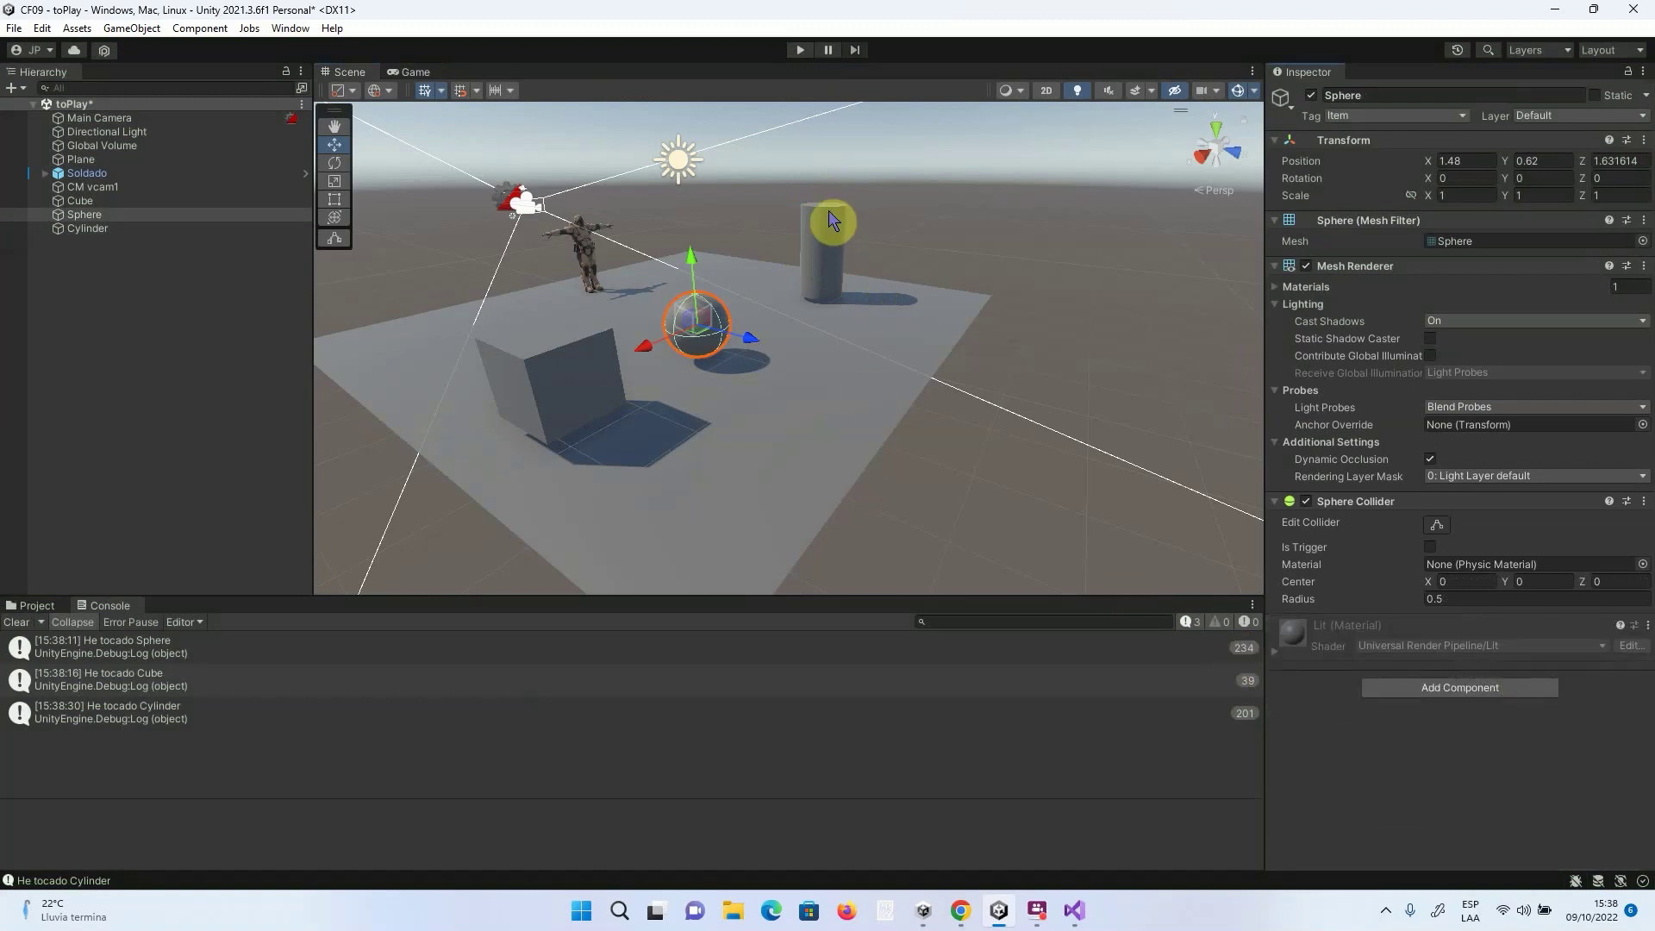
# Check the cylinder's Rigidbody settings and enable Is Kinematic on the cube's Rigidbody.
pyautogui.click(840, 248)
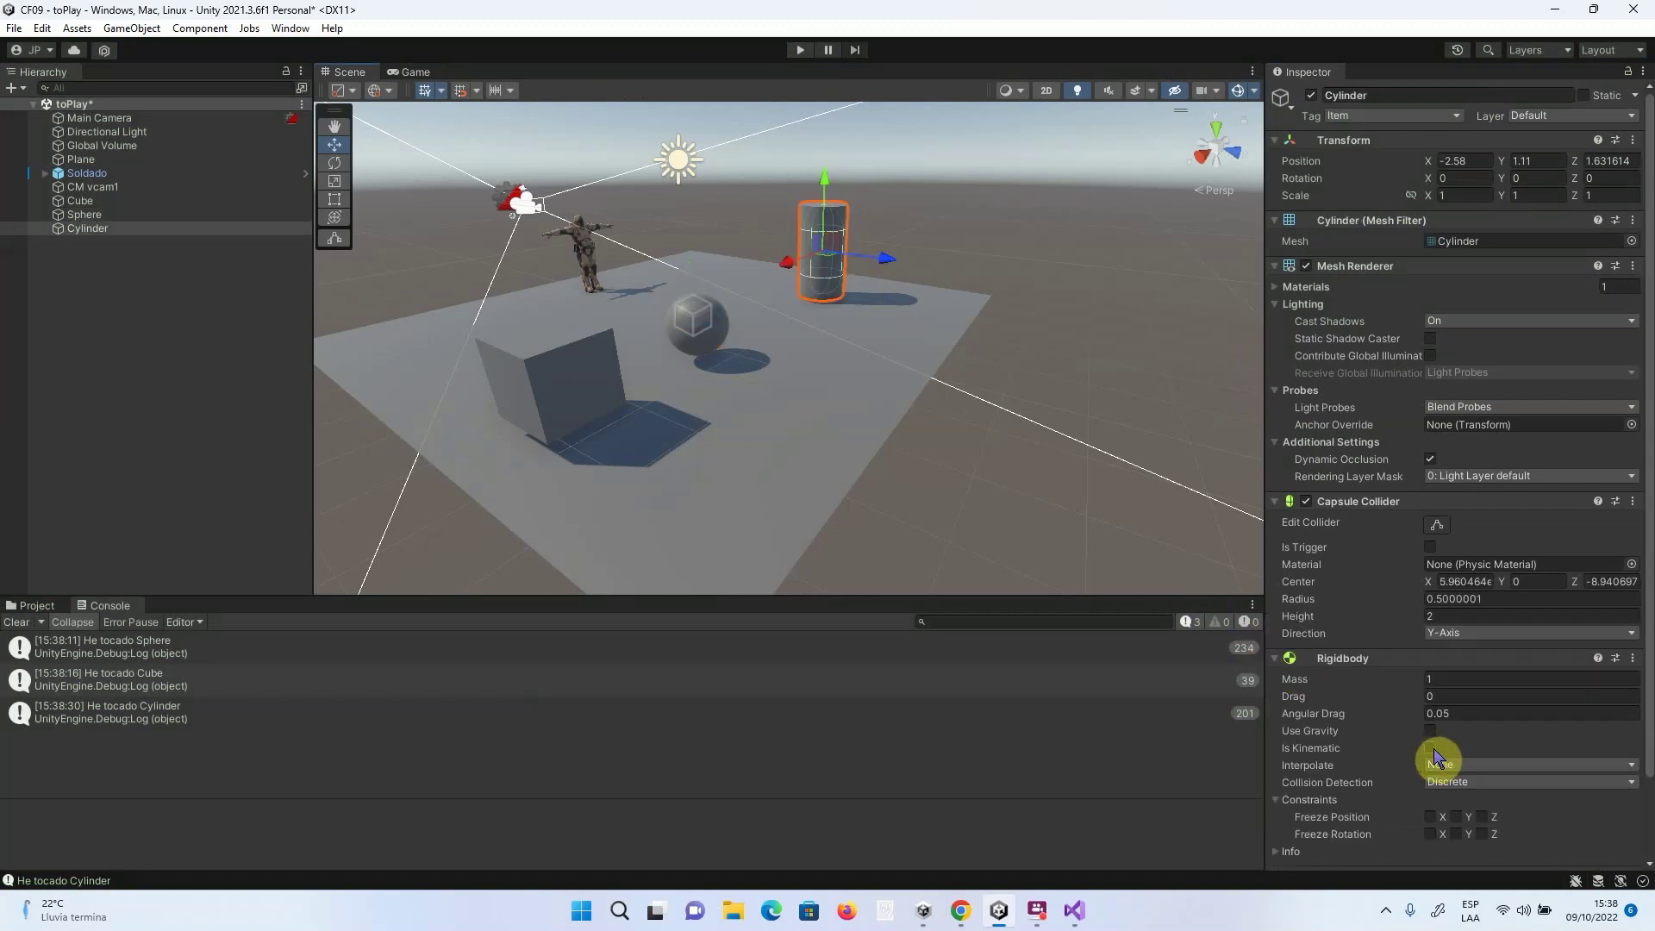
pyautogui.click(569, 370)
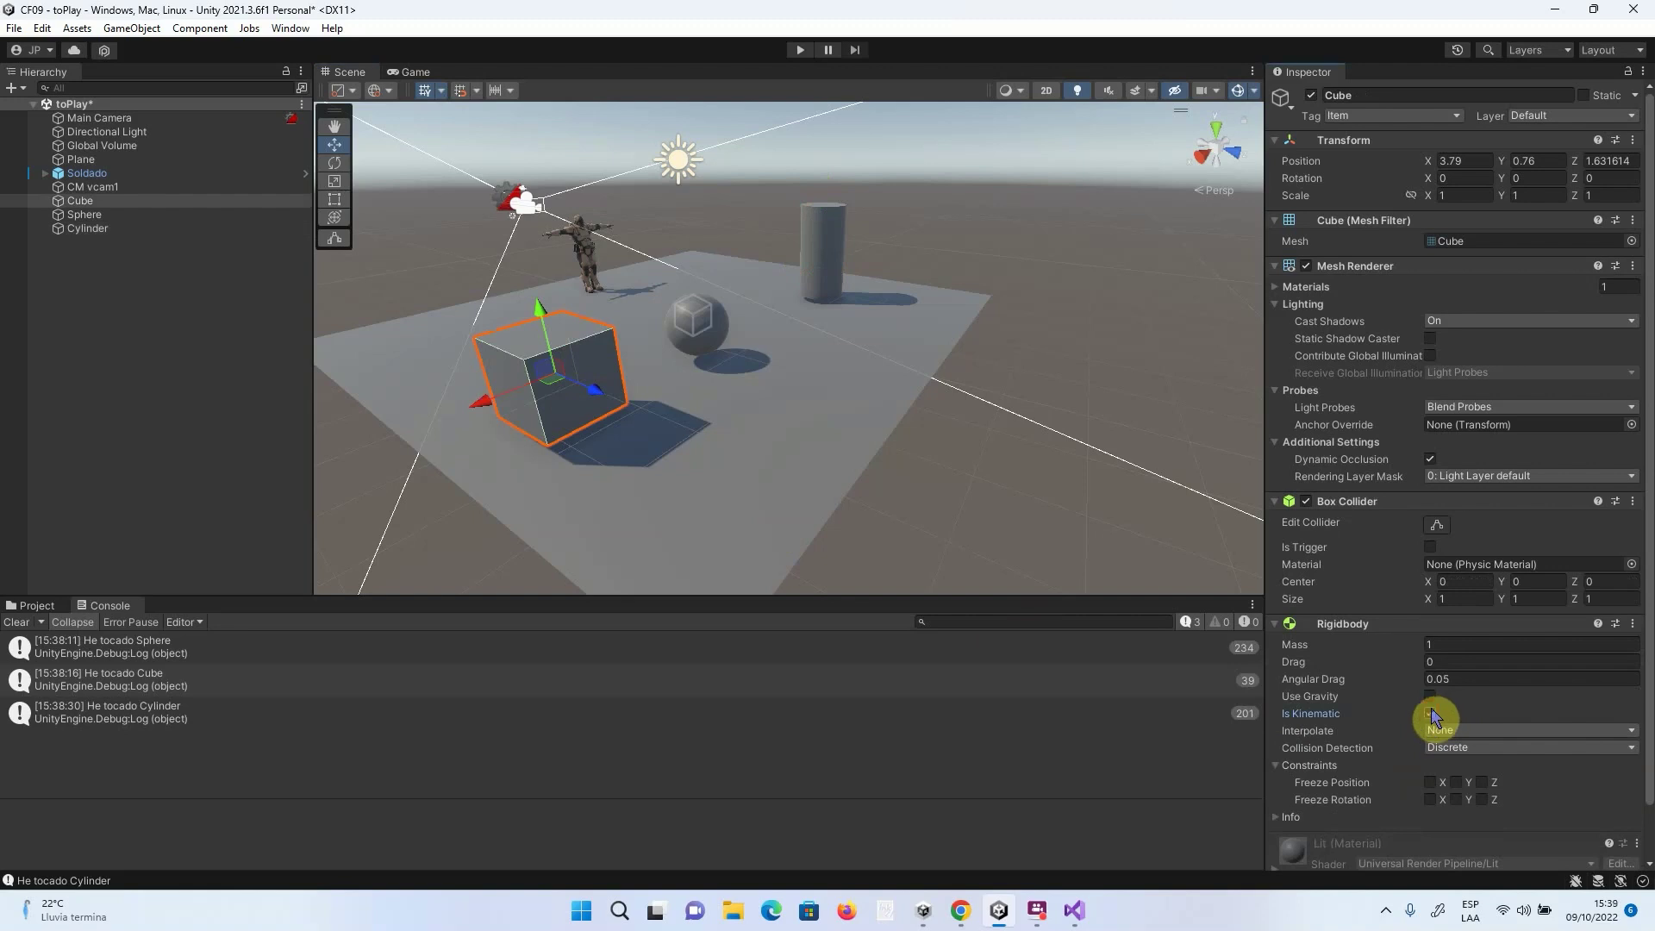
# Start play mode and walk the soldier into the sphere to test its collision log without a Rigidbody.
pyautogui.click(798, 49)
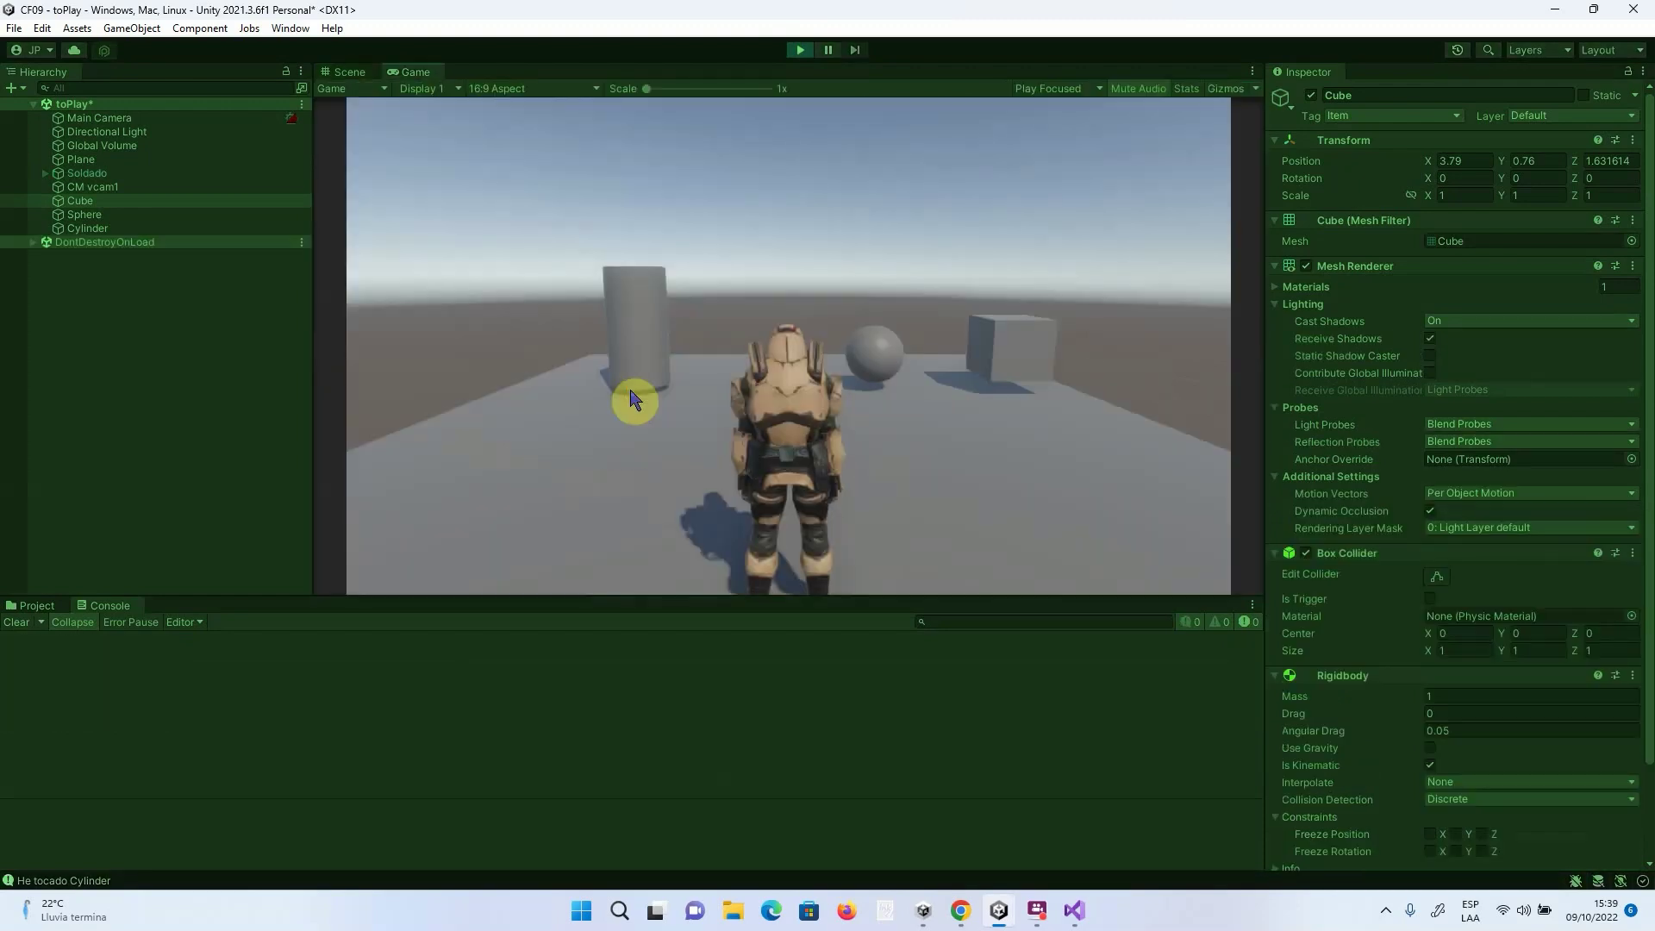
pyautogui.press('w')
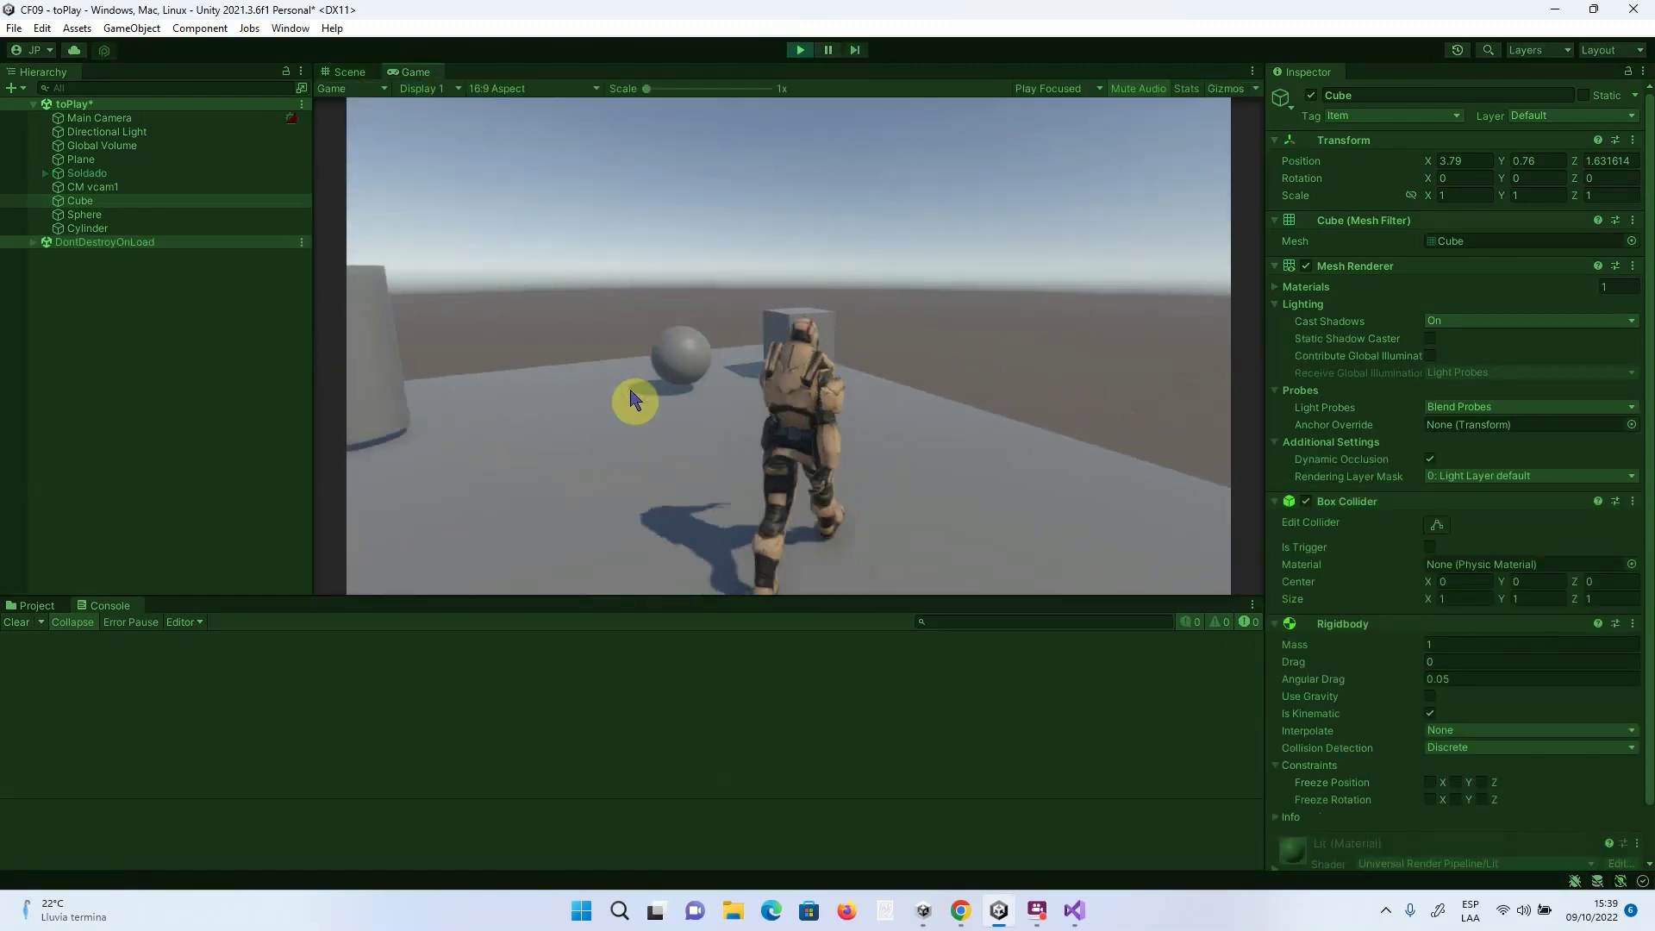
pyautogui.press('a')
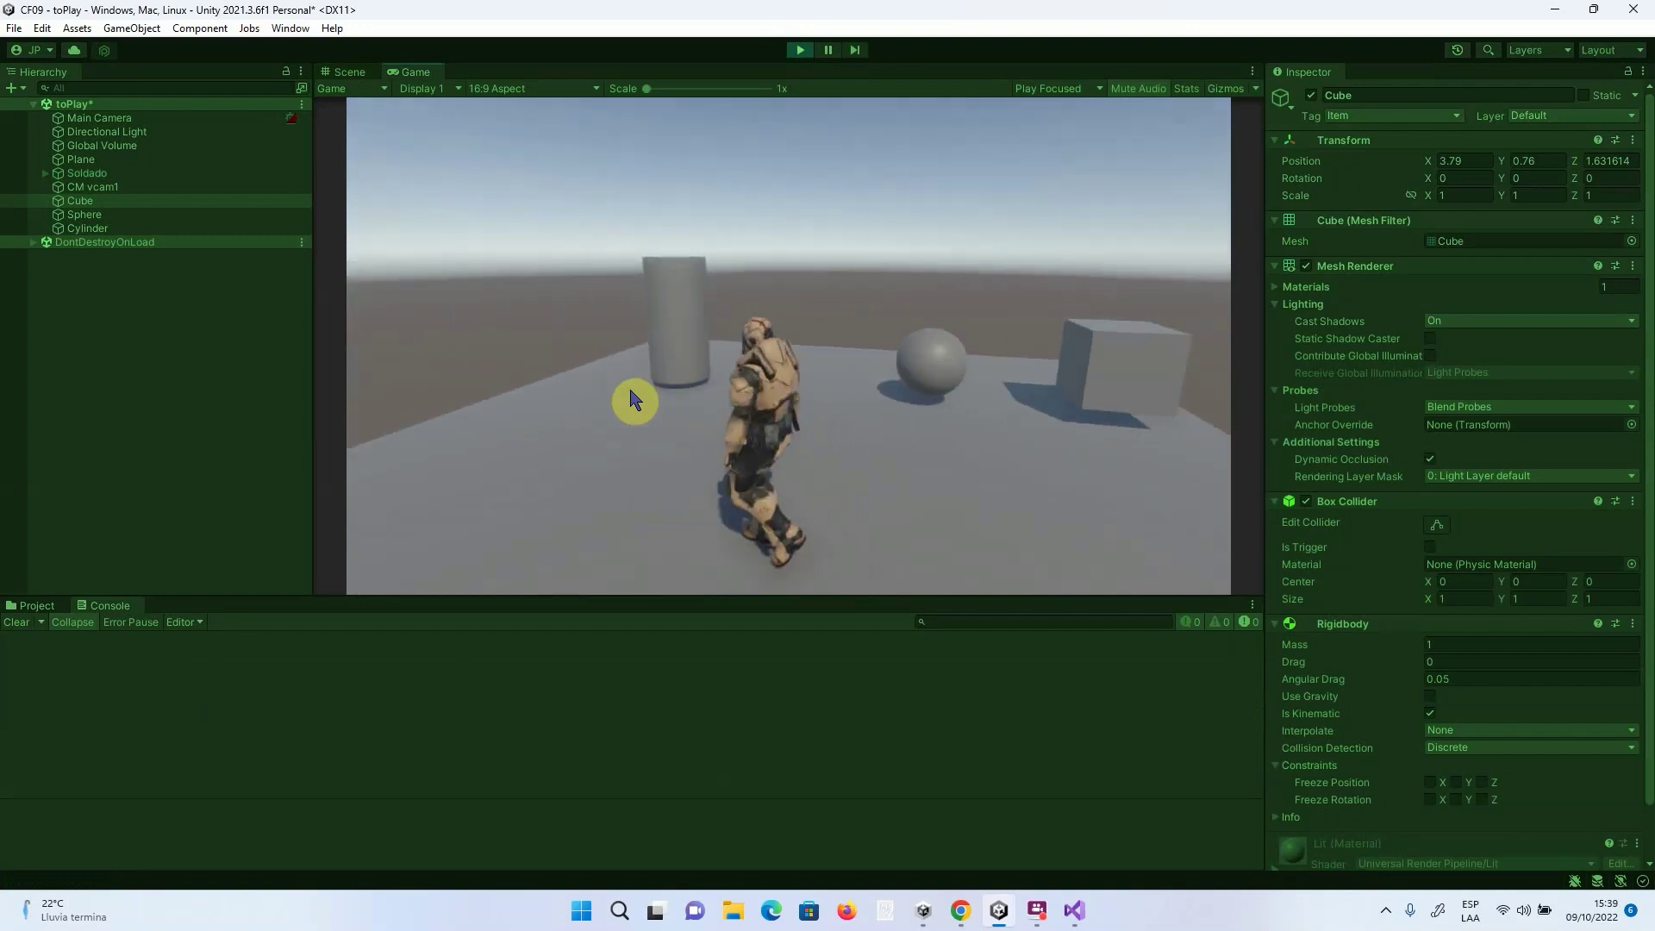
pyautogui.press('d')
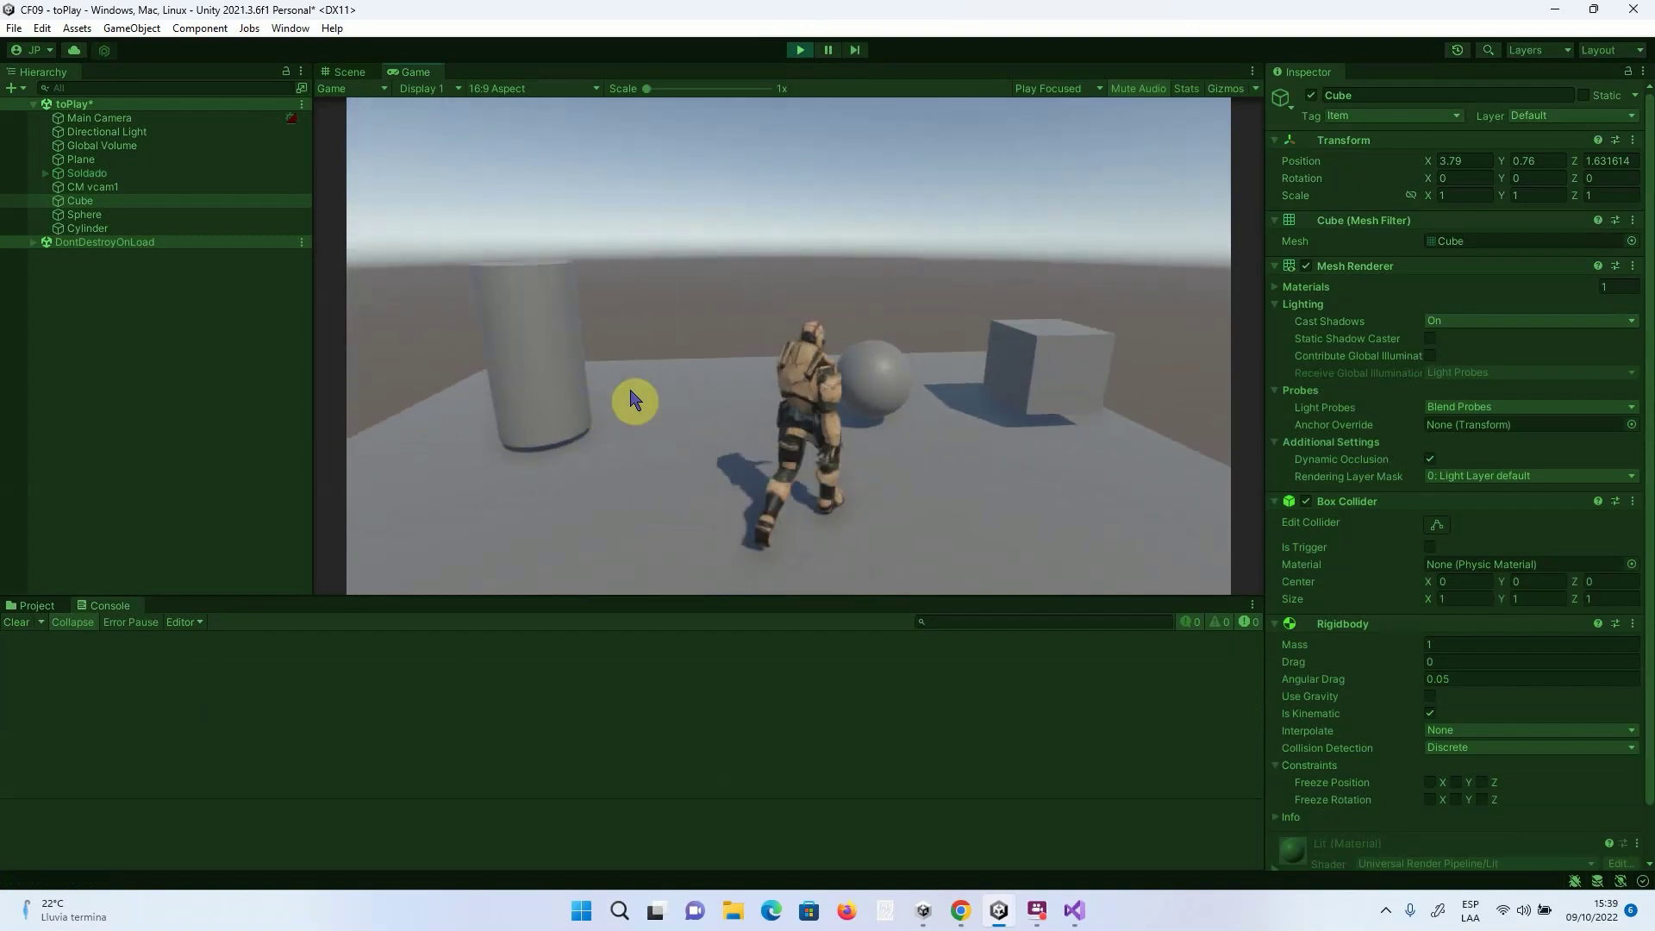
pyautogui.press('d')
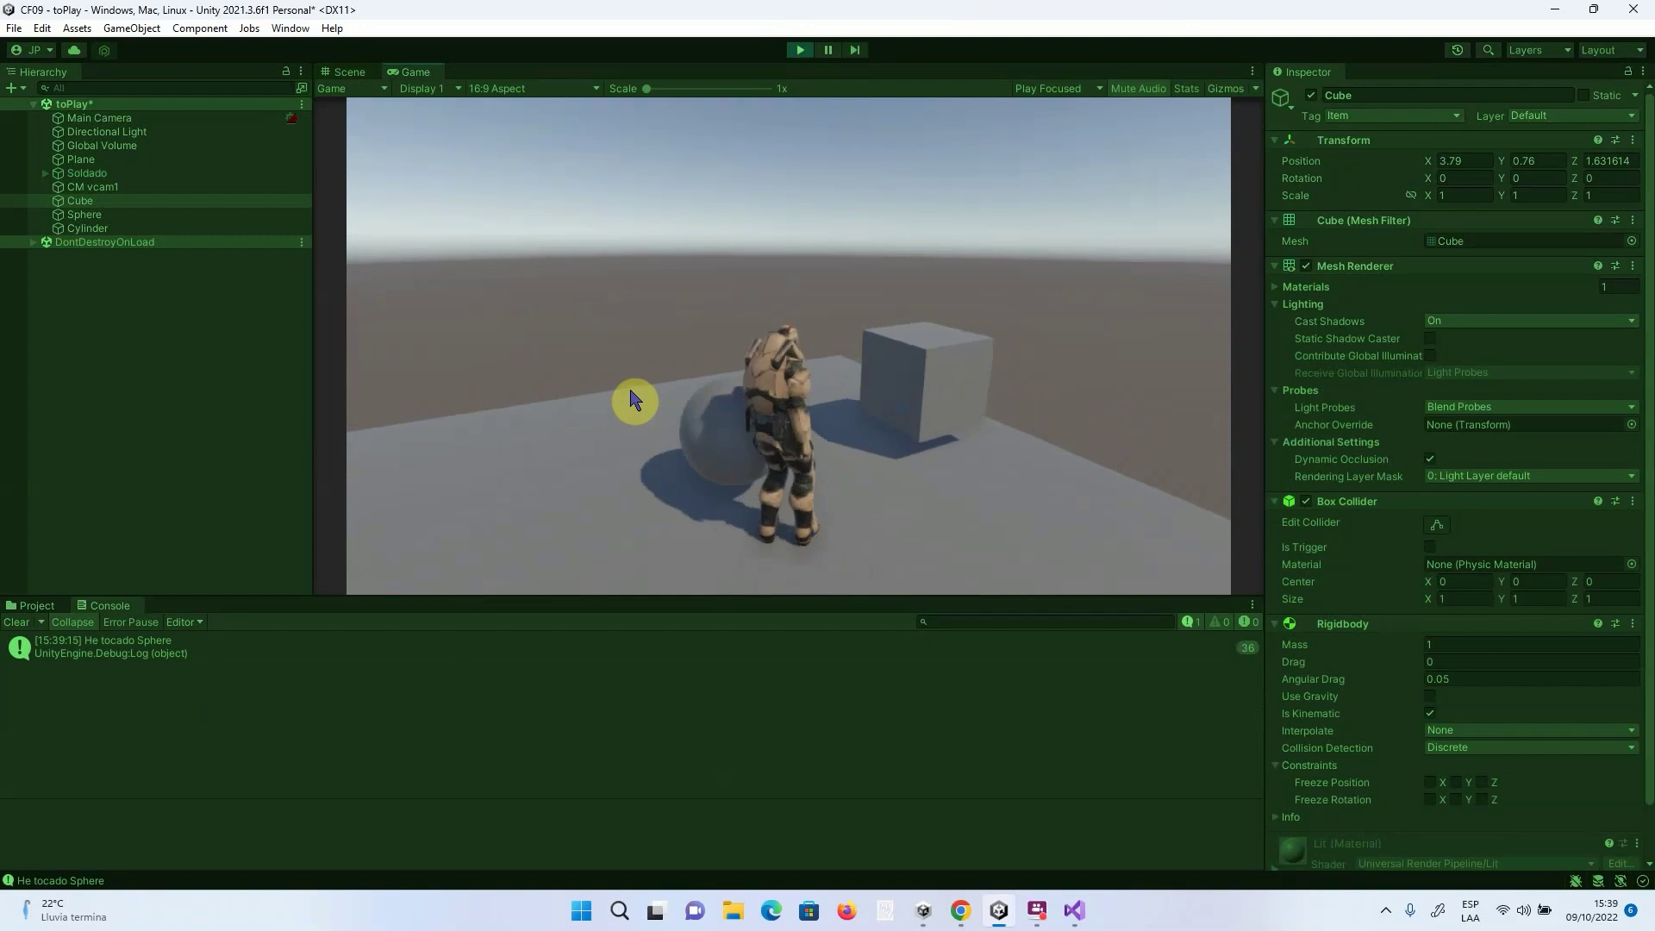
# Steer the soldier past the sphere and into the cube to test the kinematic Rigidbody's collision log.
pyautogui.press('d')
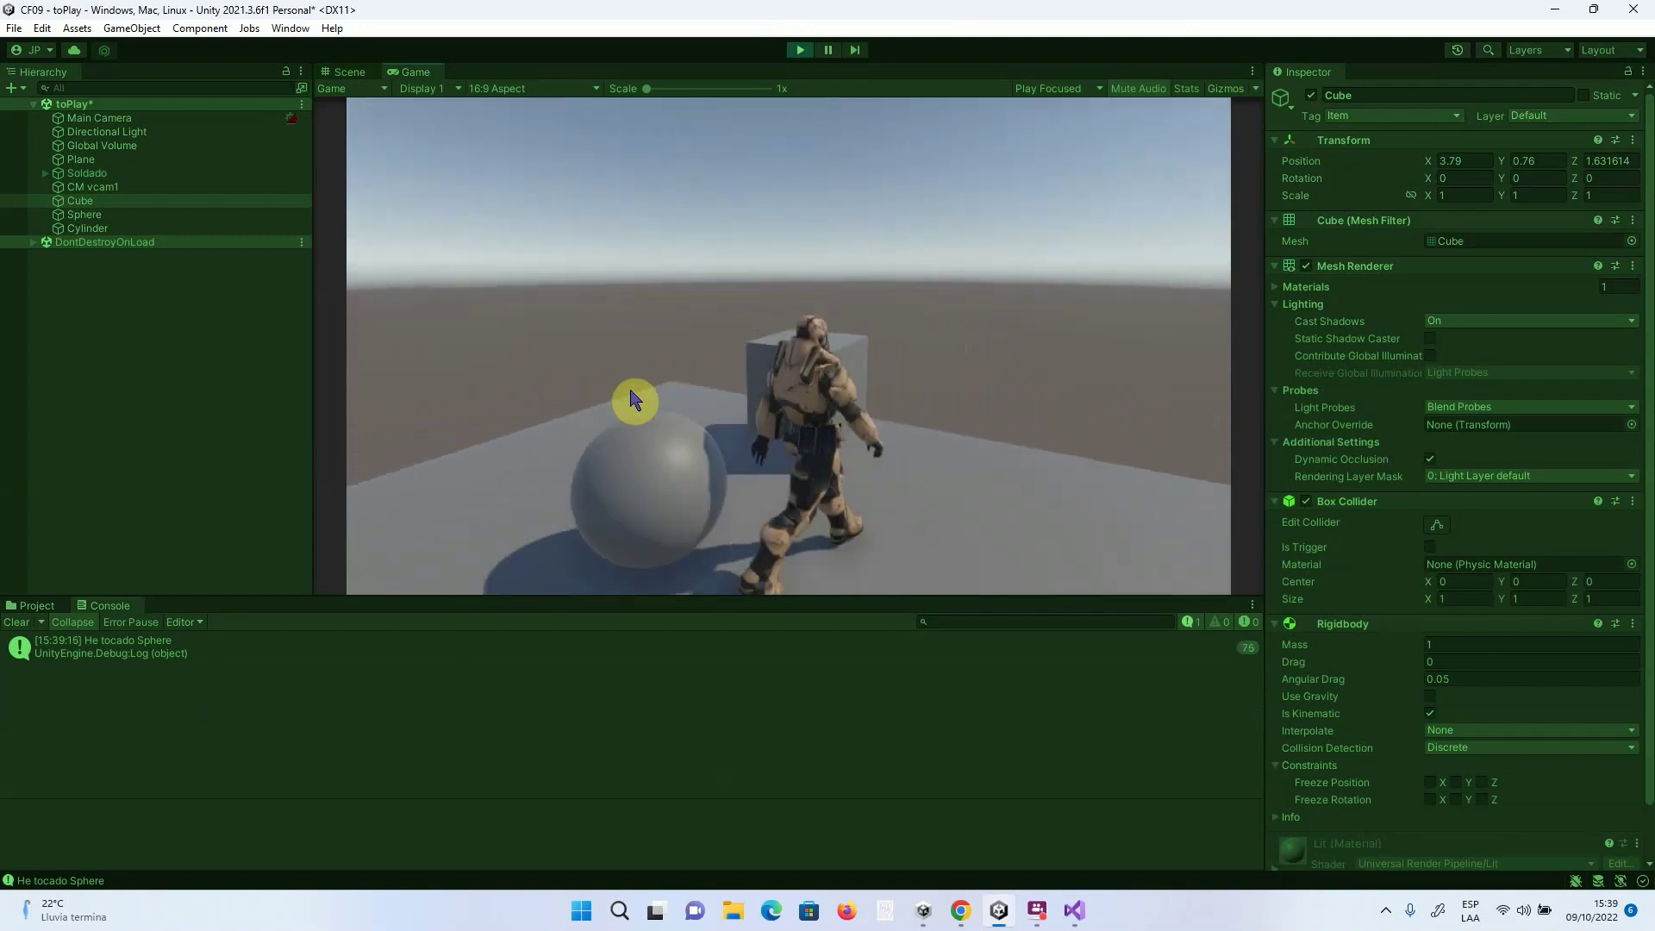
pyautogui.press('a')
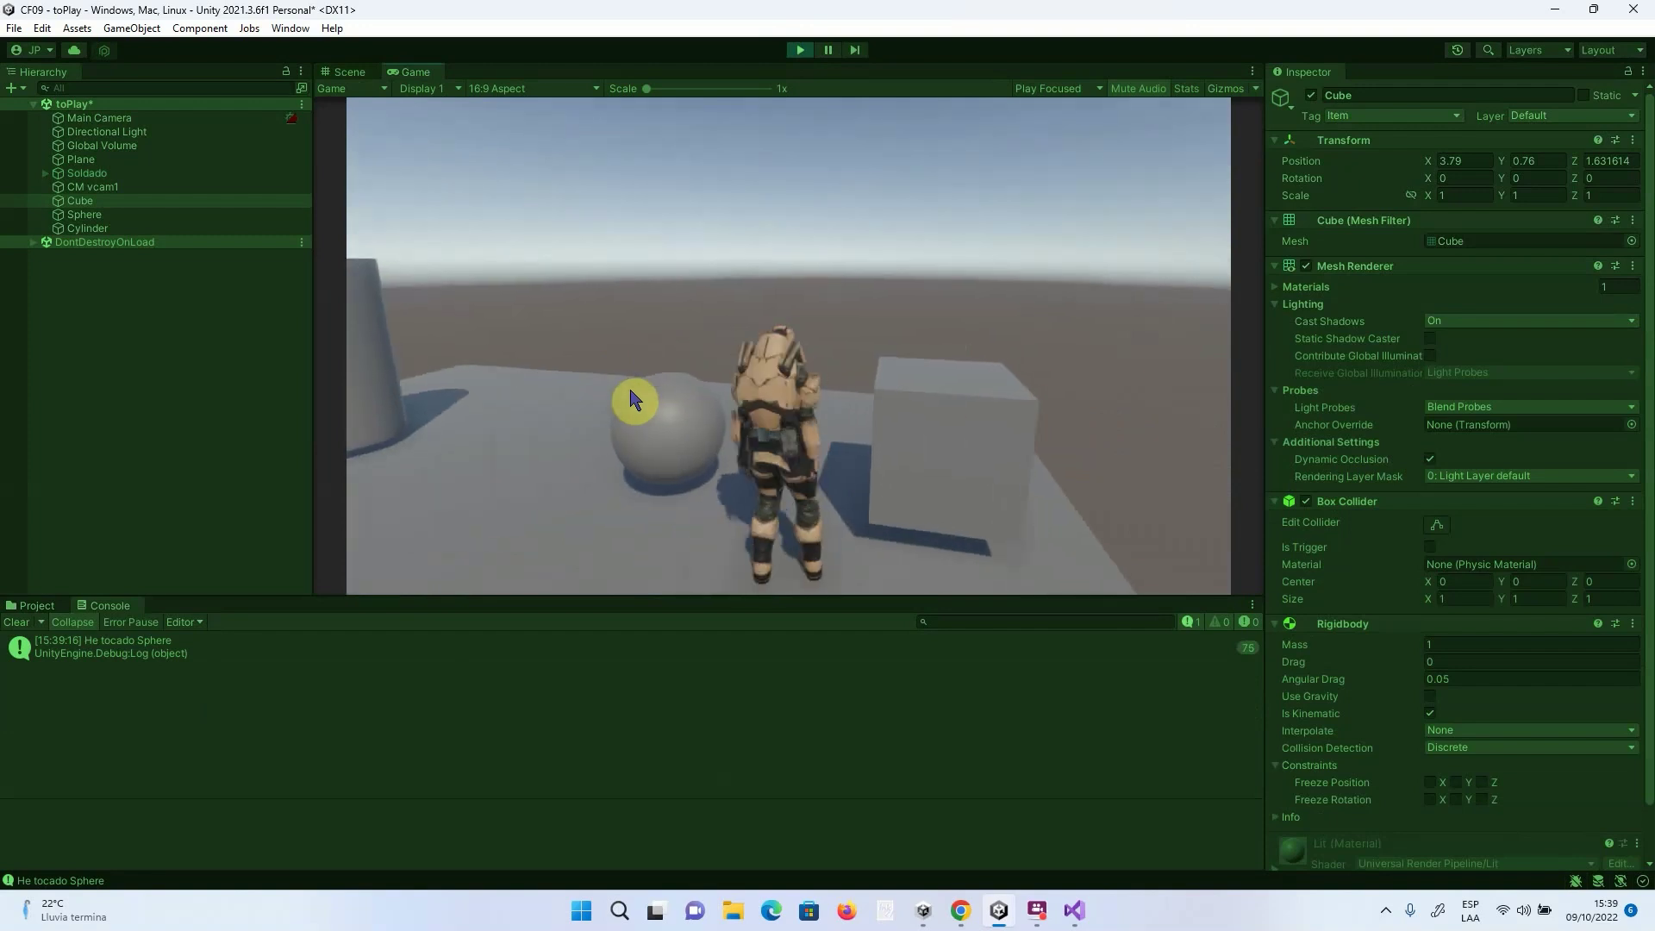
pyautogui.press('d')
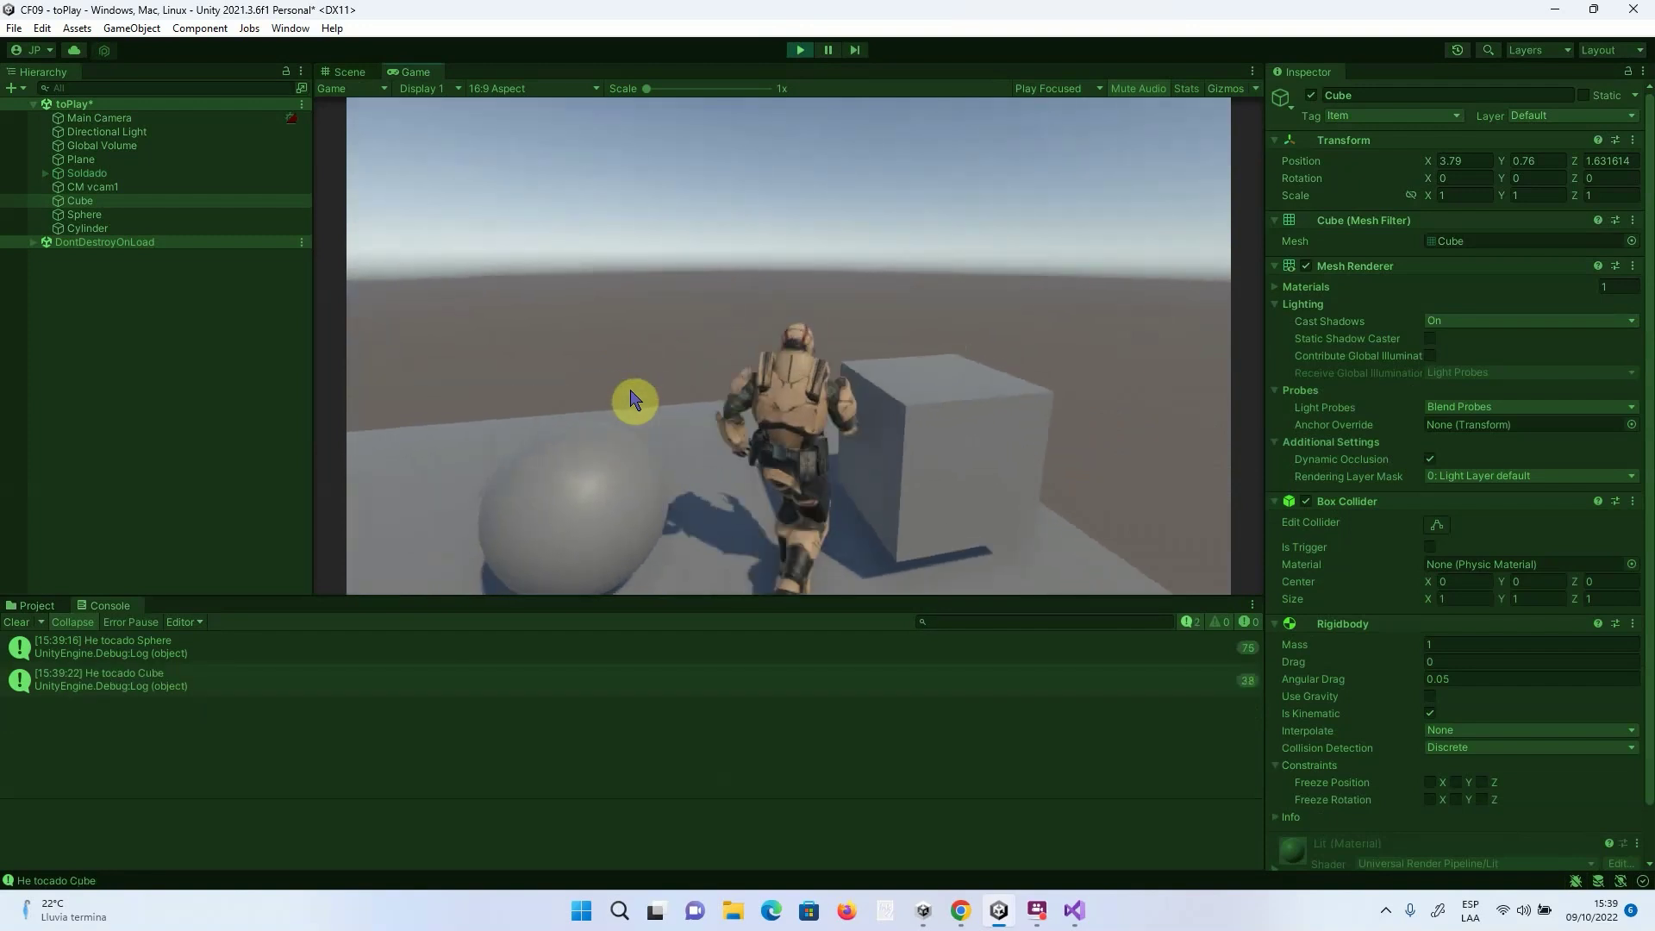
# Back the soldier away from the cube, turn around and walk to the cylinder to test its non-kinematic Rigidbody.
pyautogui.press('s')
pyautogui.press('a')
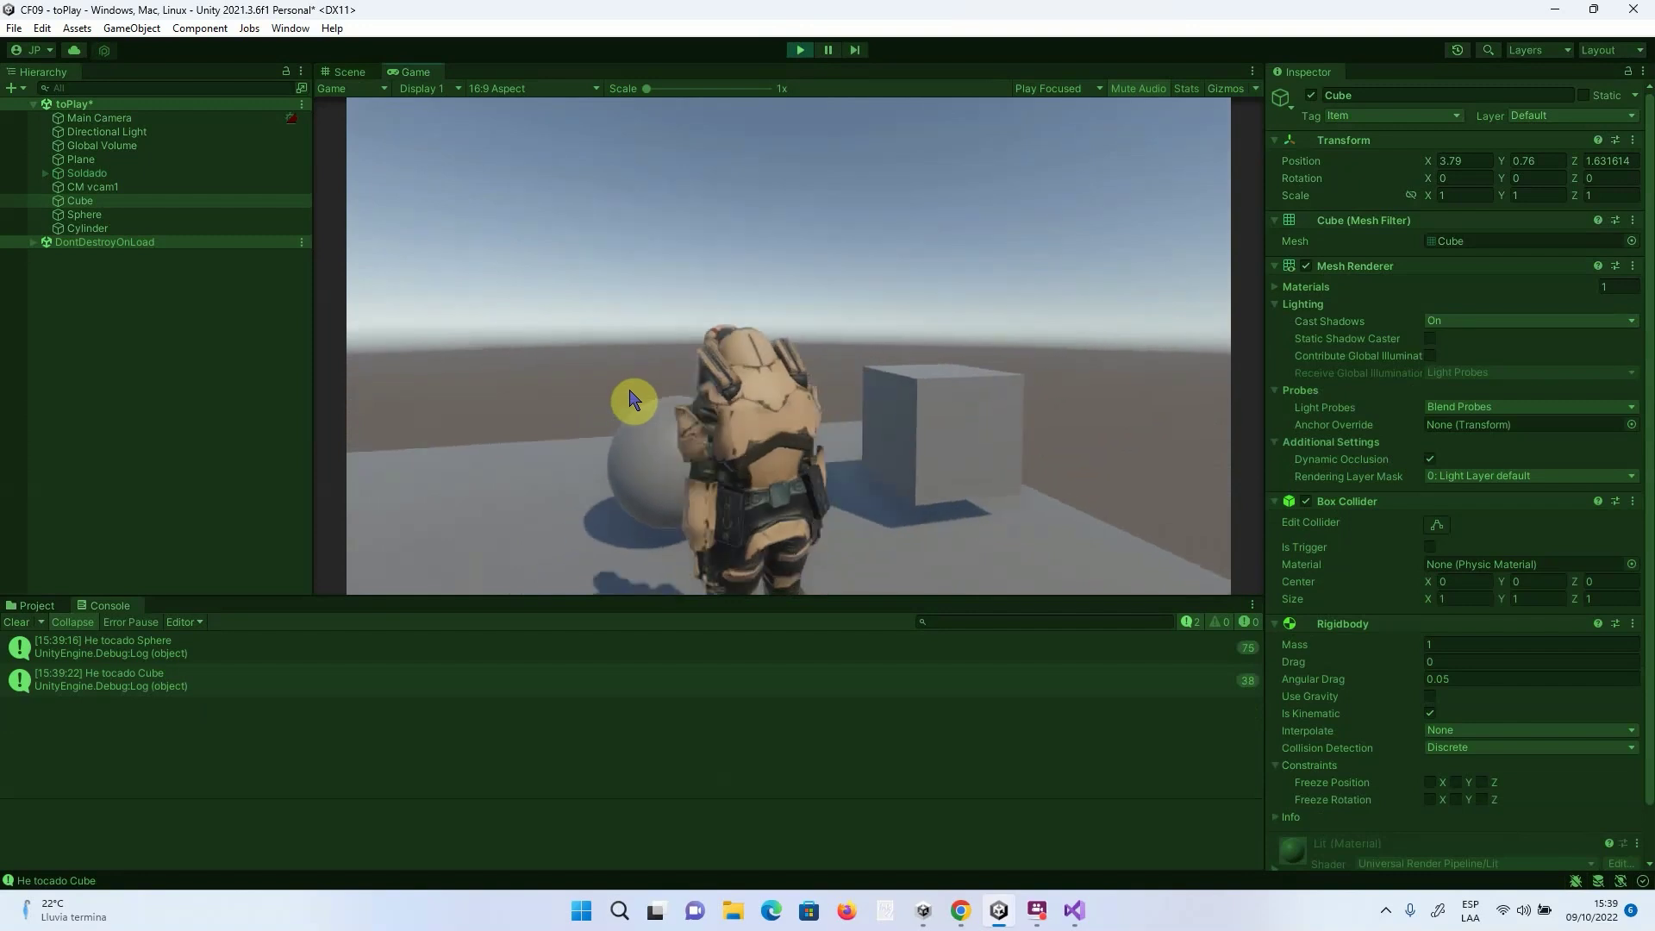
pyautogui.press('w')
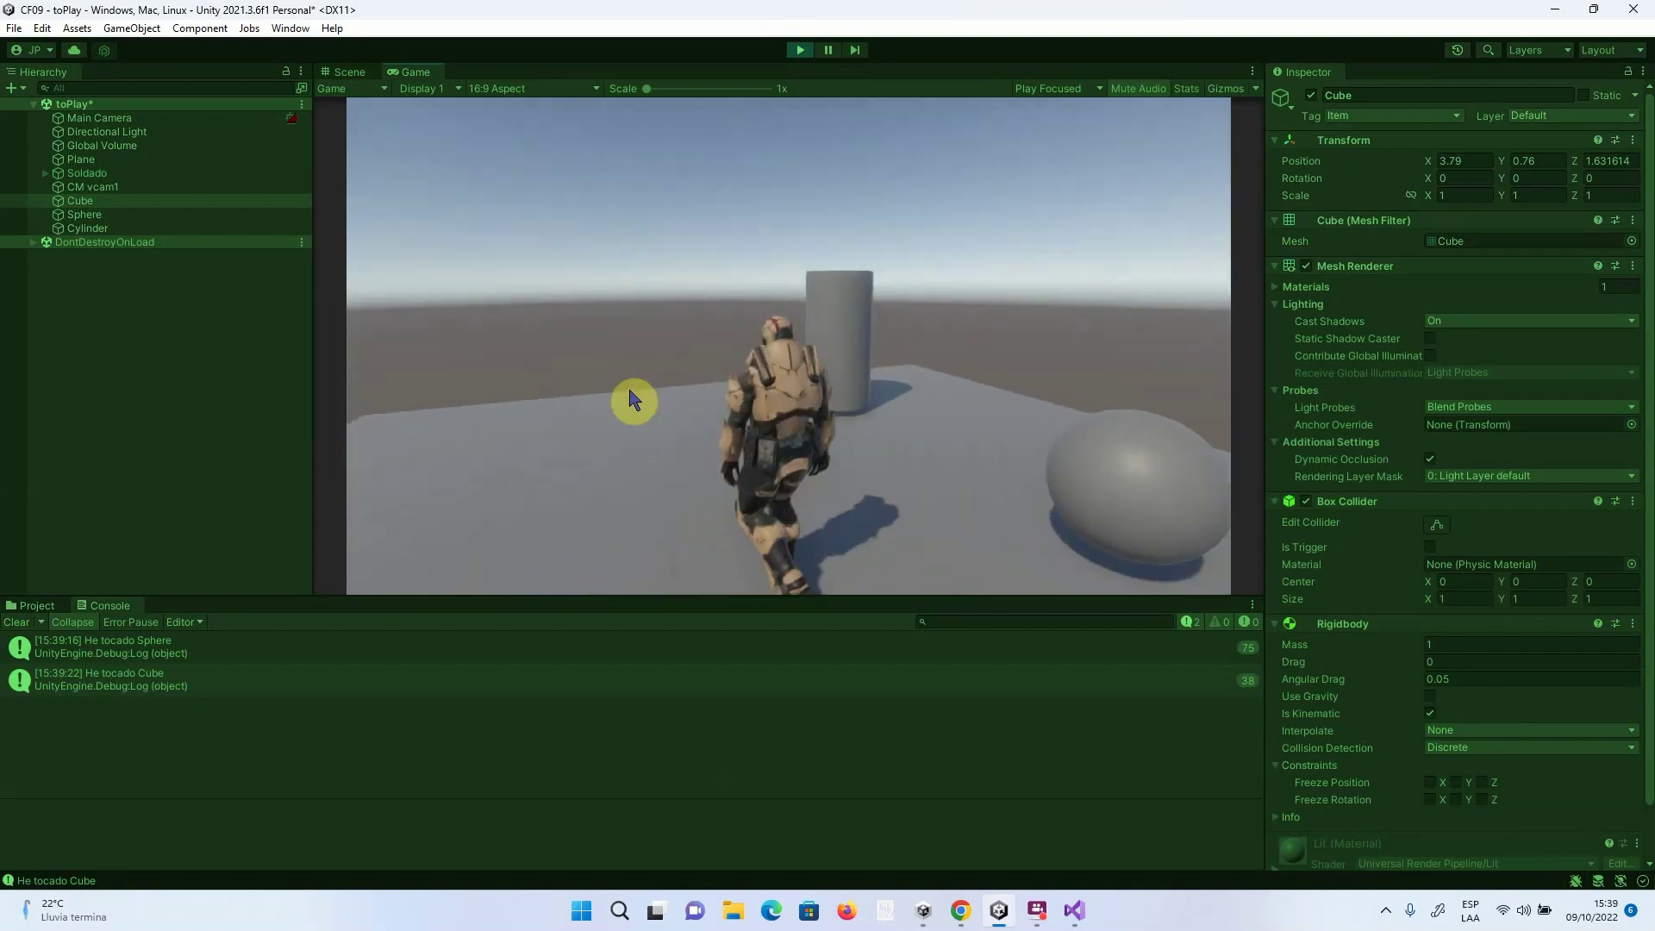
pyautogui.press('w')
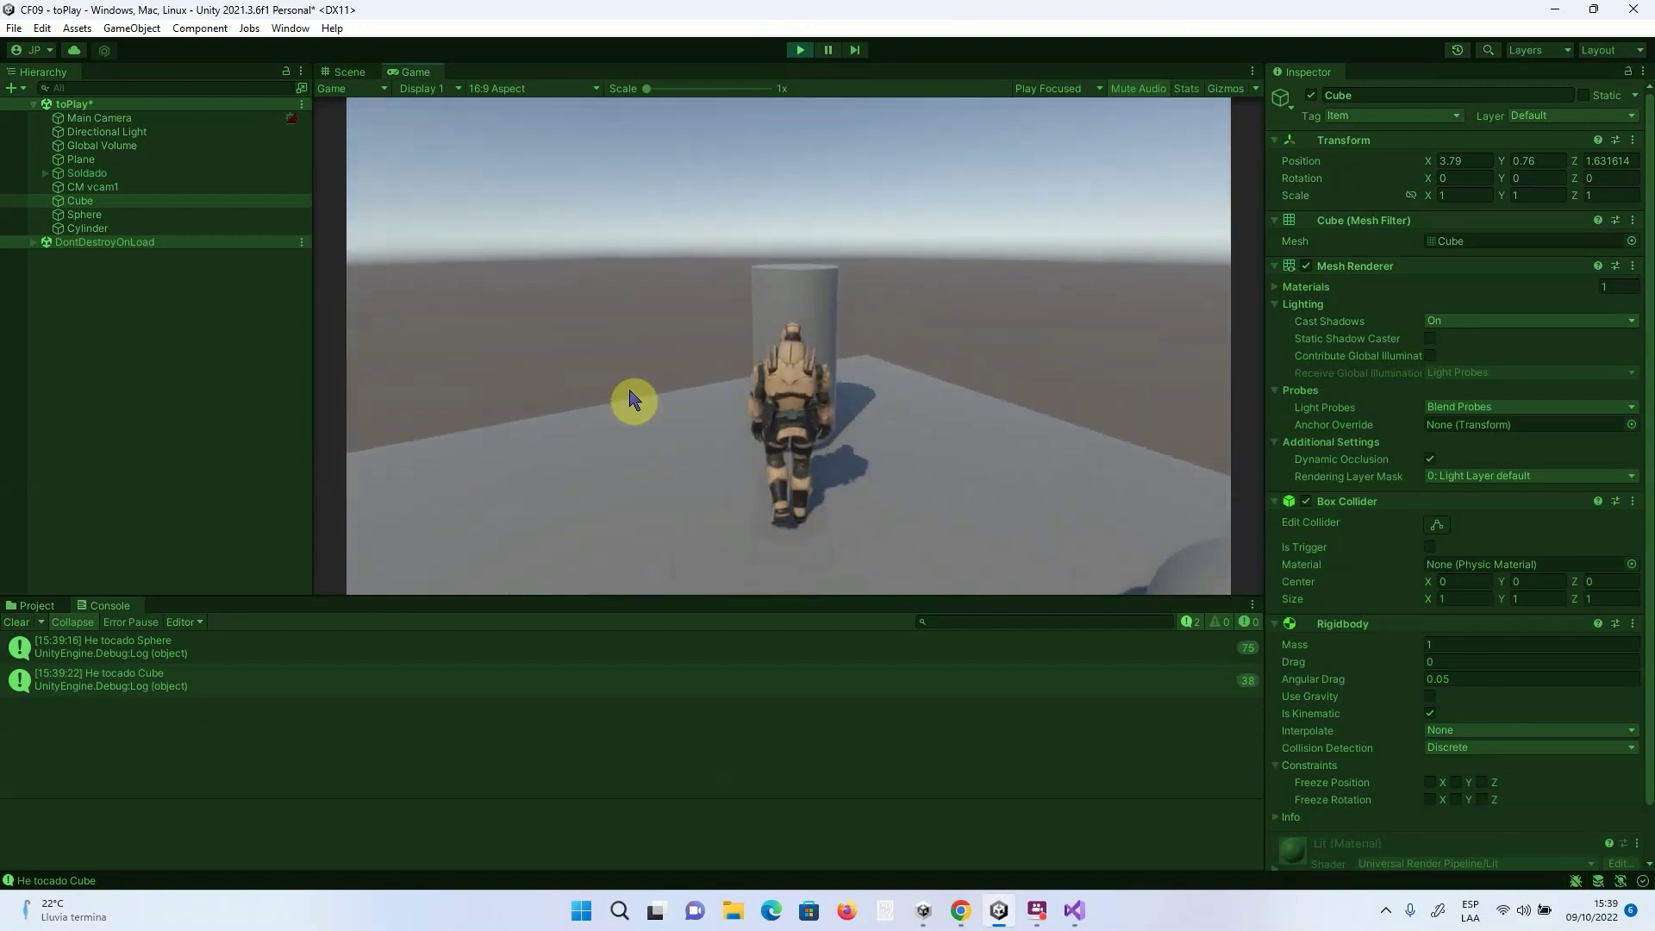